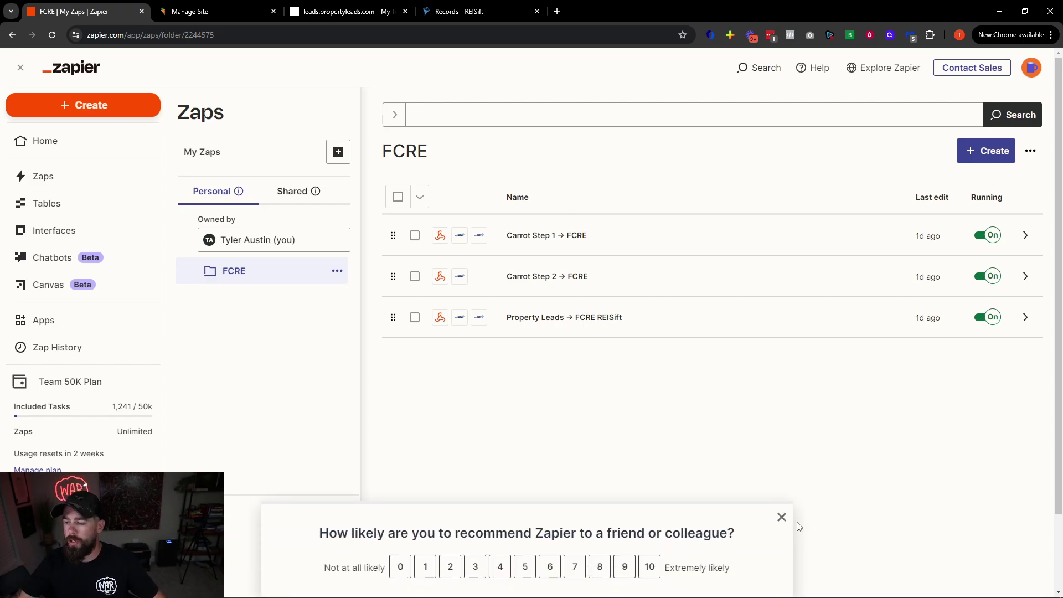
Dismiss the recommendation survey and start a new Zap in the FCRE folder
{"action": "left_click", "coordinate": [780, 517]}
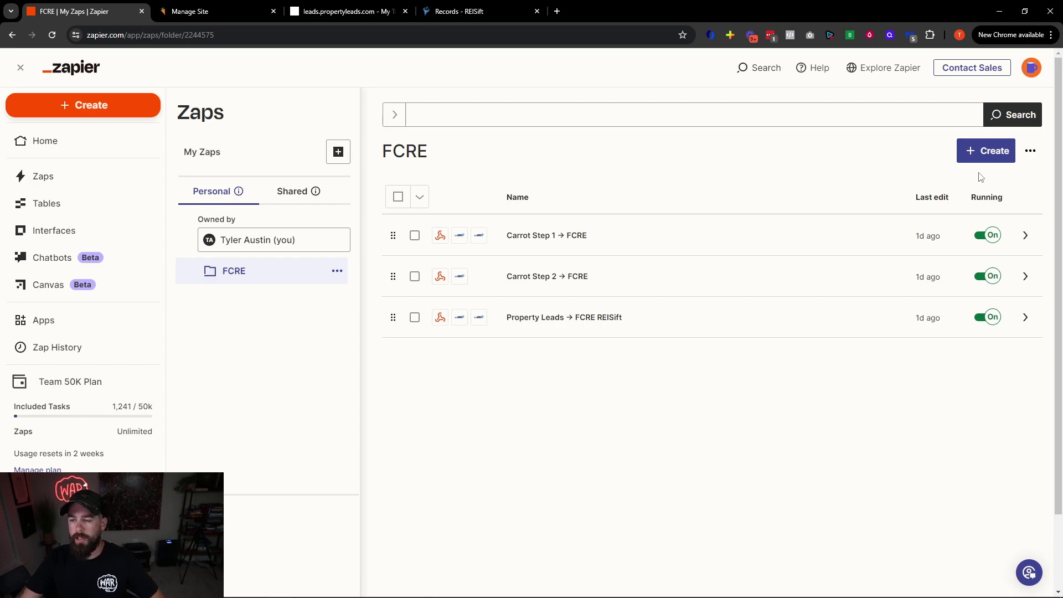
{"action": "left_click", "coordinate": [983, 158]}
{"action": "left_click", "coordinate": [961, 187]}
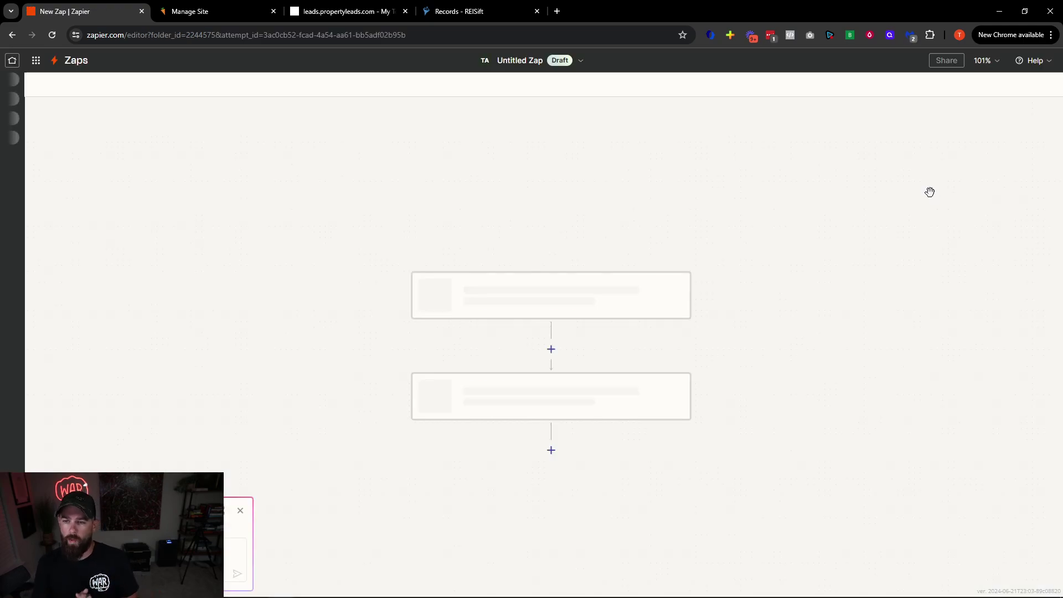
Close the chat popup and bring up the app list for the draft Zap's trigger
{"action": "left_click", "coordinate": [241, 511]}
{"action": "scroll", "coordinate": [284, 476], "scroll_direction": "down", "scroll_amount": 1}
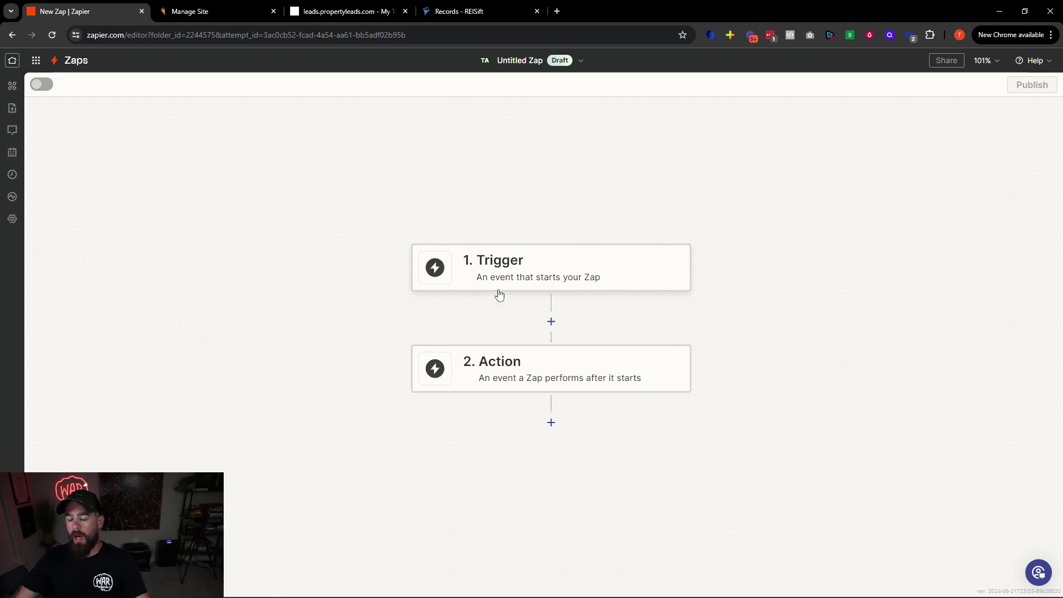
{"action": "left_click", "coordinate": [509, 265]}
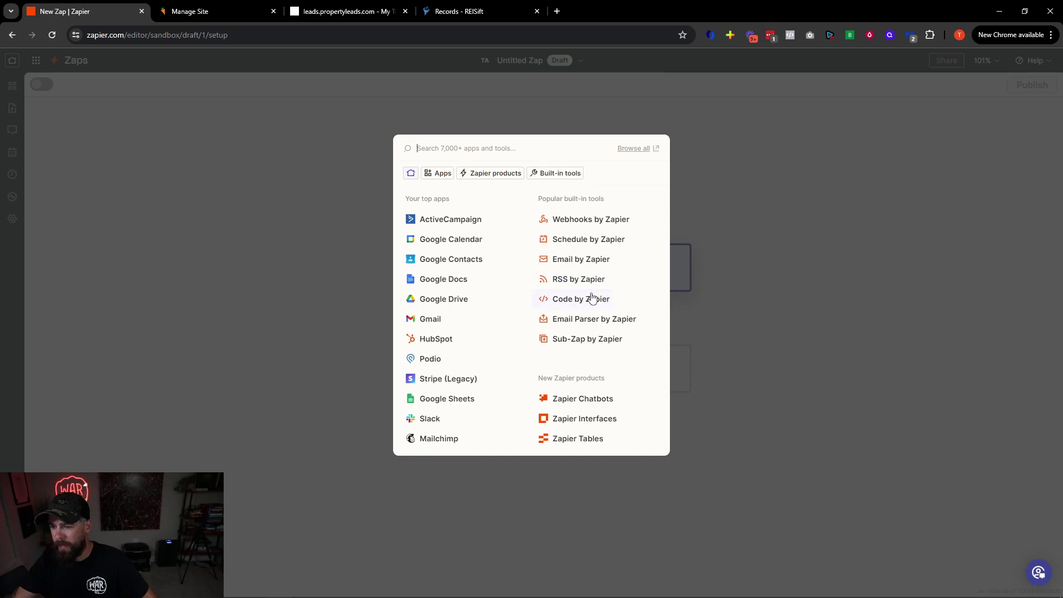
Use Webhooks by Zapier with the Catch Hook event and advance to the test stage
{"action": "left_click", "coordinate": [606, 221]}
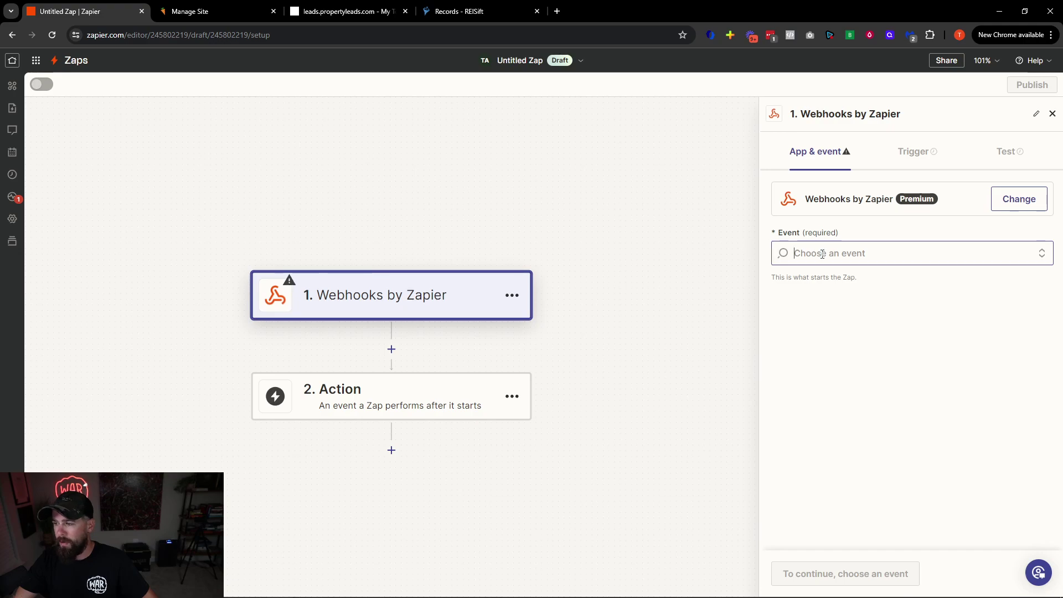
{"action": "left_click", "coordinate": [823, 254]}
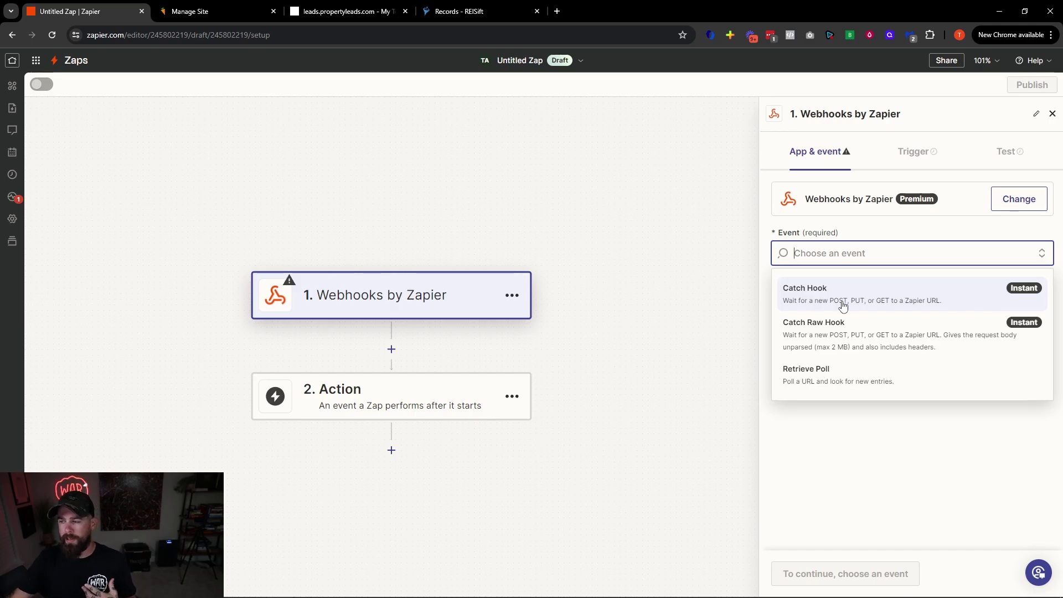
{"action": "left_click", "coordinate": [839, 304]}
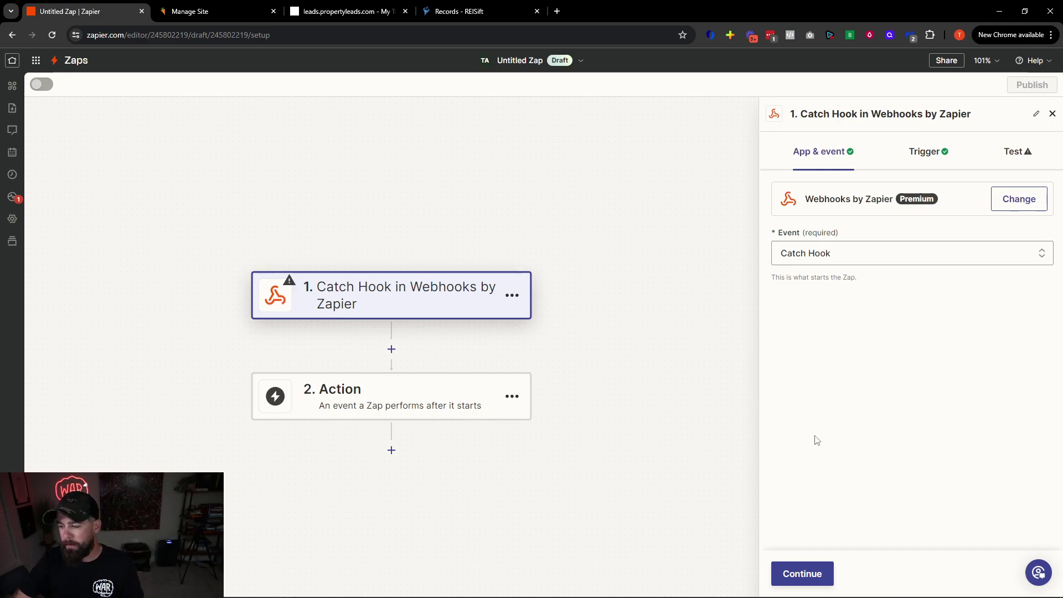
{"action": "left_click", "coordinate": [794, 574]}
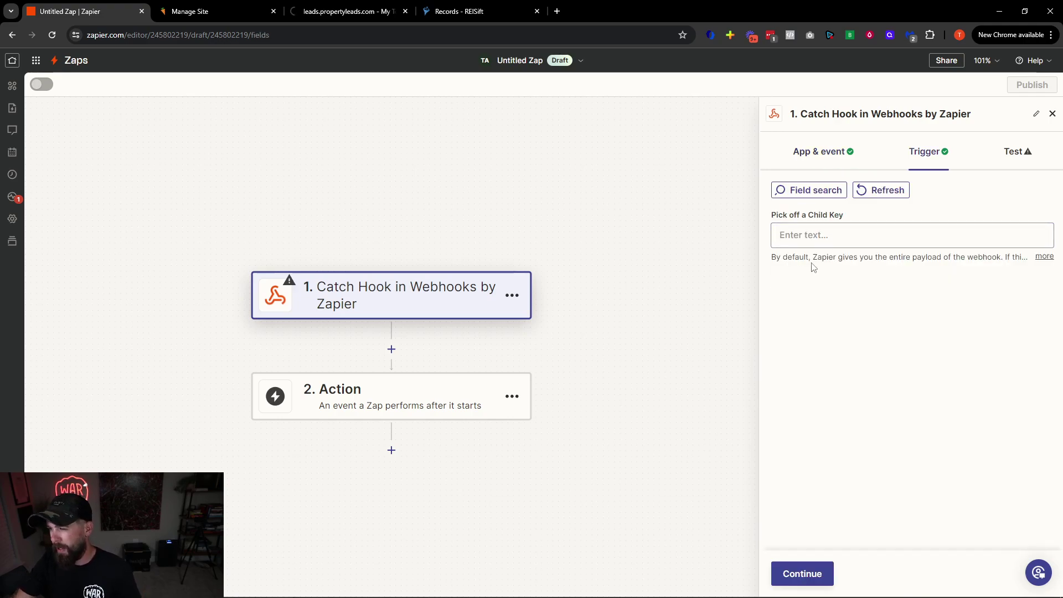
{"action": "left_click", "coordinate": [798, 573]}
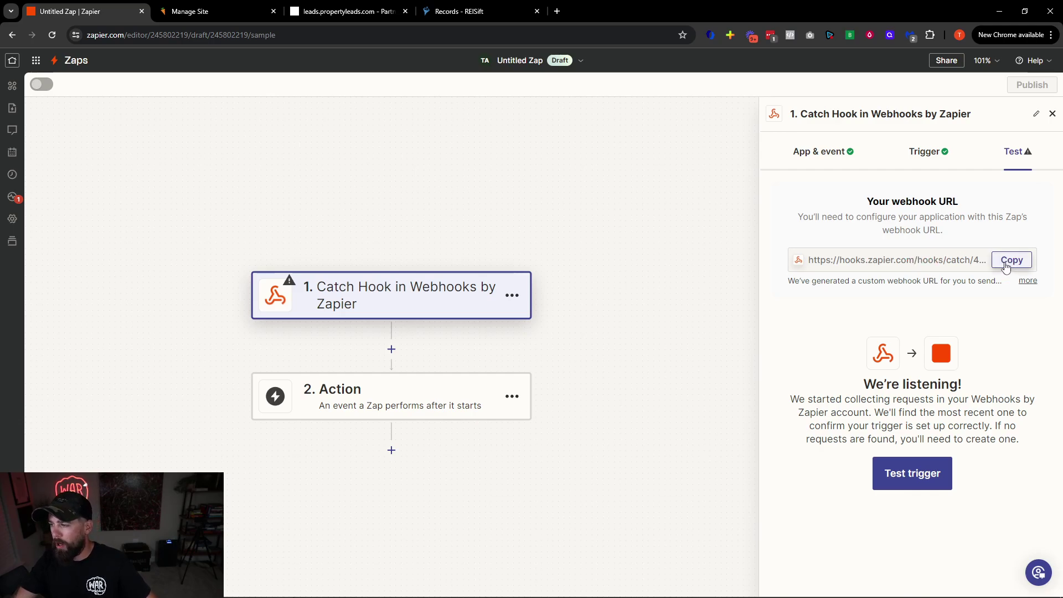
Copy the Catch Hook webhook URL, skip the trigger test, and pick an action app
{"action": "left_click", "coordinate": [1006, 267]}
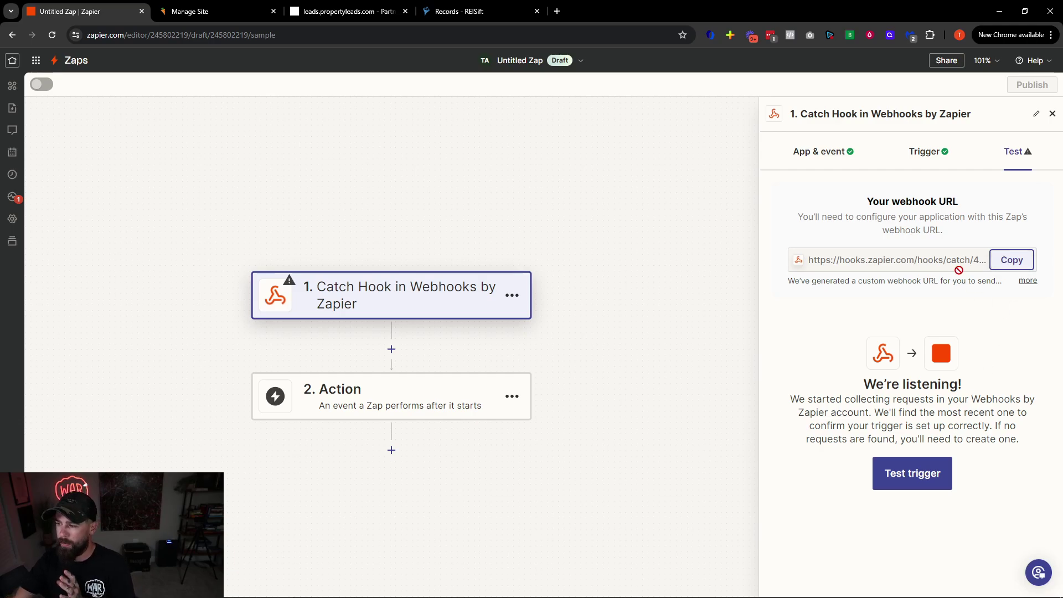
{"action": "left_click", "coordinate": [912, 478]}
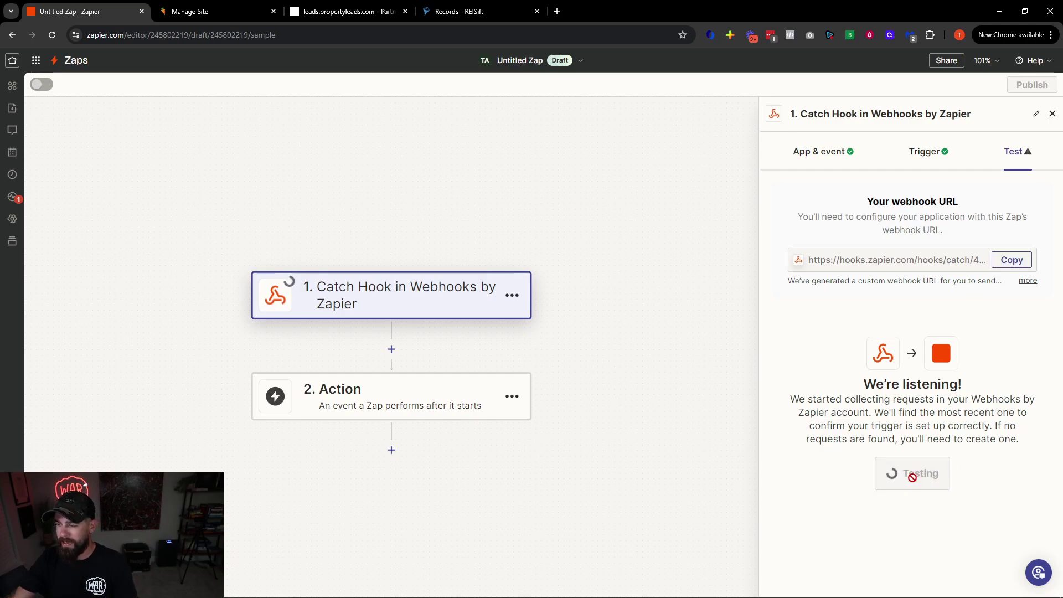
{"action": "left_click_drag", "start_coordinate": [798, 381], "coordinate": [989, 403]}
{"action": "left_click", "coordinate": [986, 406]}
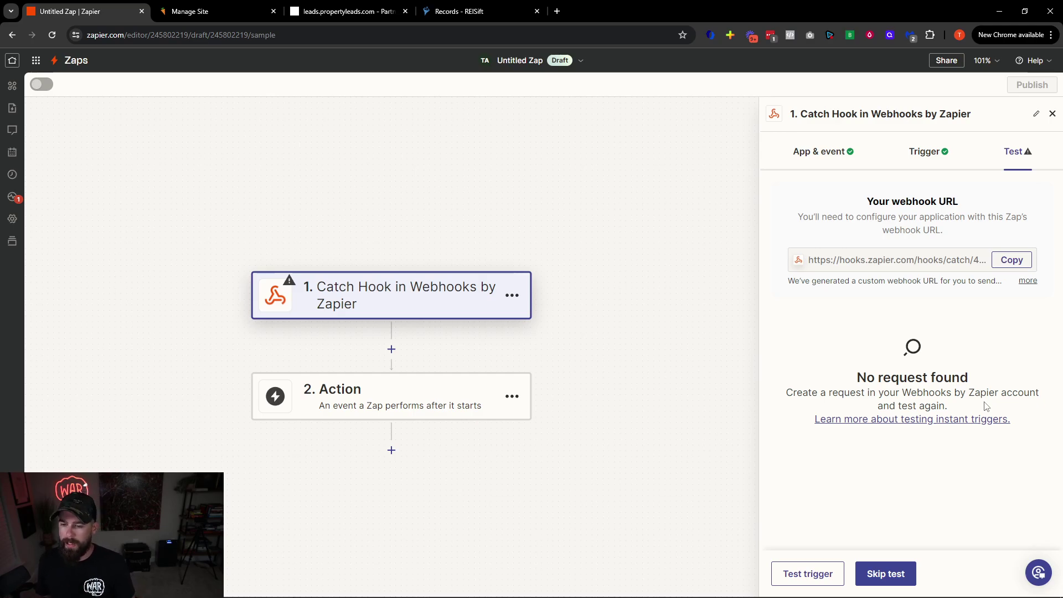
{"action": "left_click", "coordinate": [892, 576]}
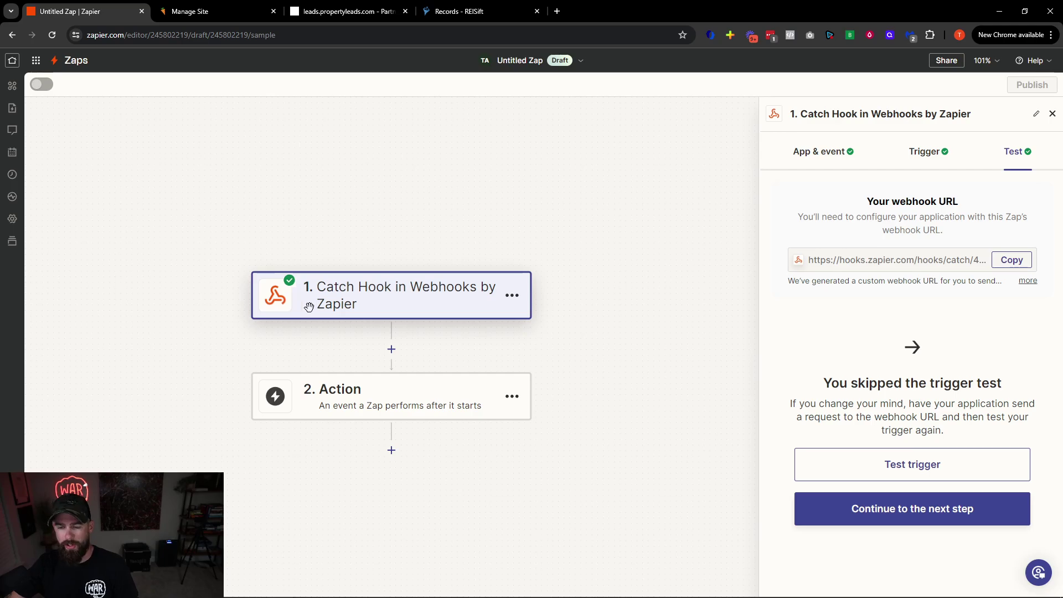
{"action": "left_click", "coordinate": [395, 403]}
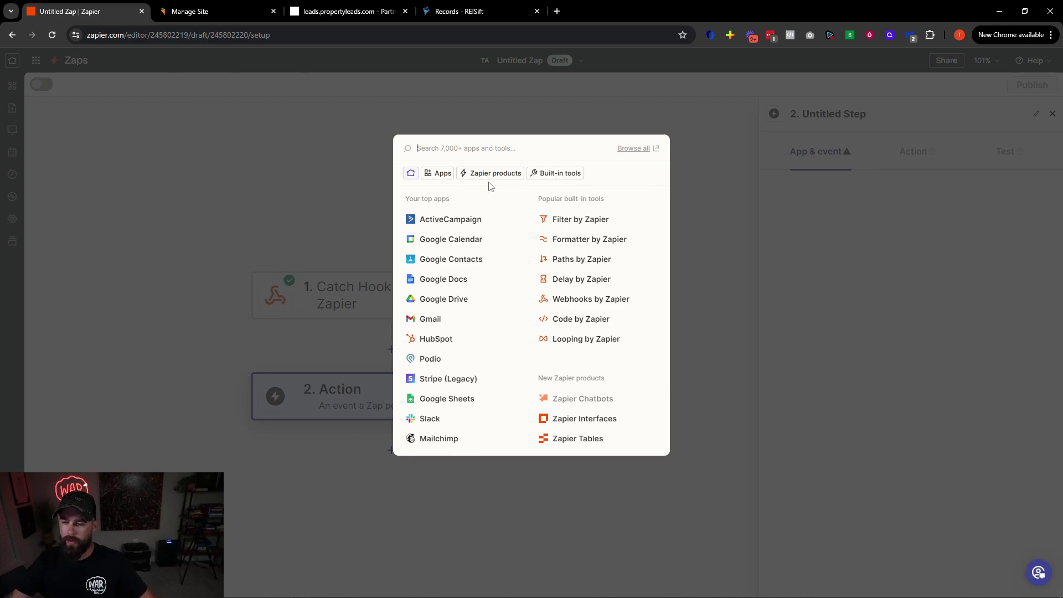
Search the action apps for reisift and smartercontact, then choose Discord instead
{"action": "type", "text": "reisift"}
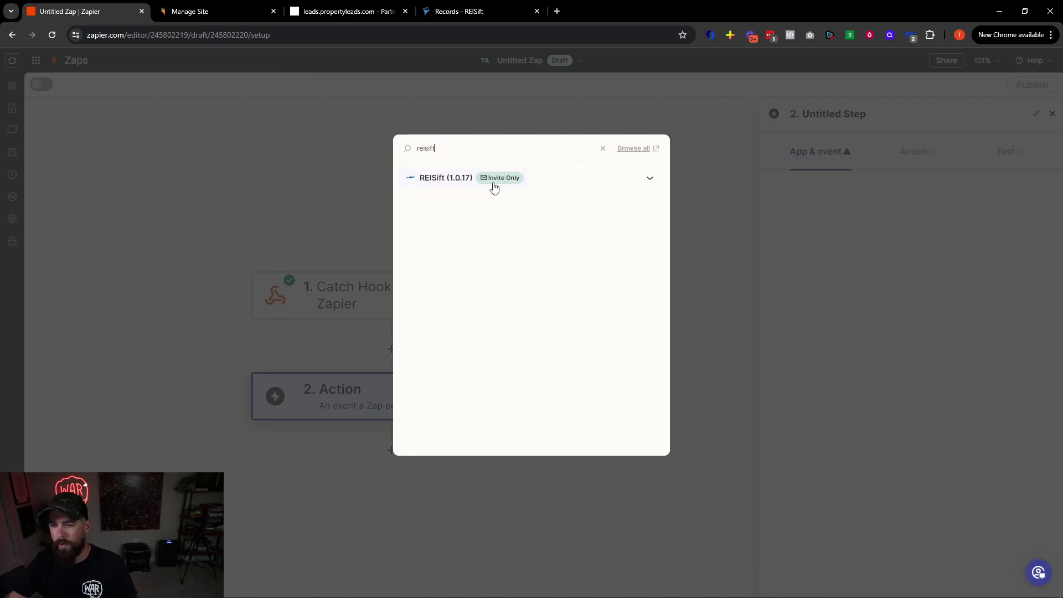
{"action": "key", "text": "ctrl+a"}
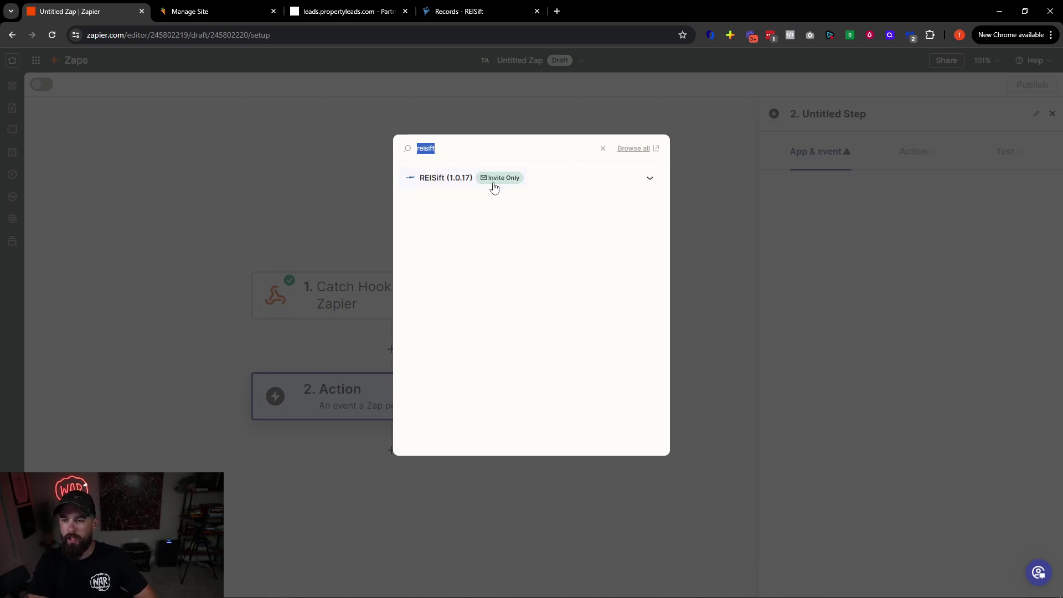
{"action": "key", "text": "BackSpace"}
{"action": "type", "text": "smar"}
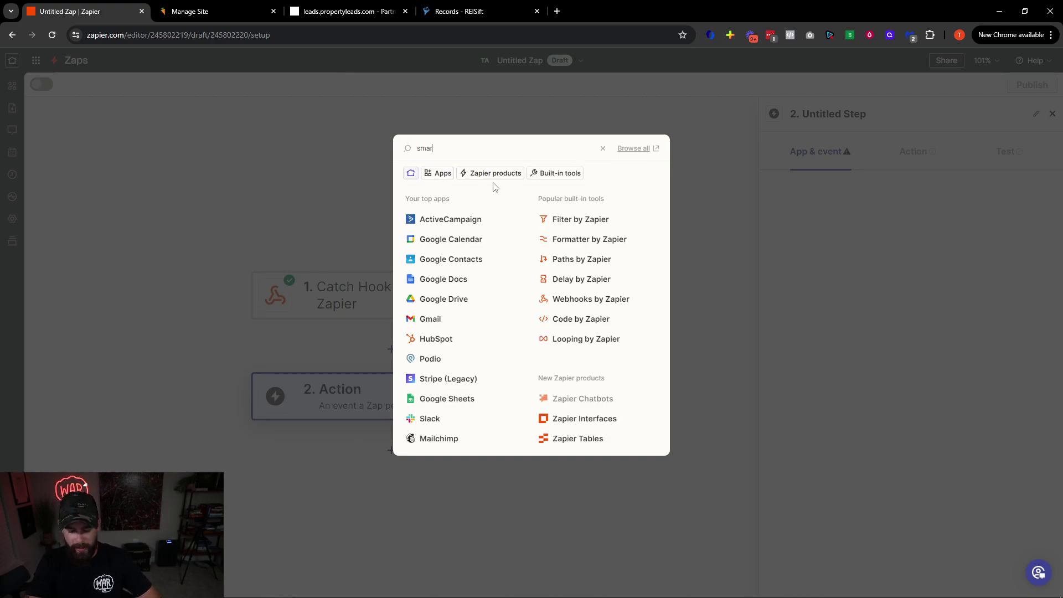
{"action": "type", "text": "ter contaact"}
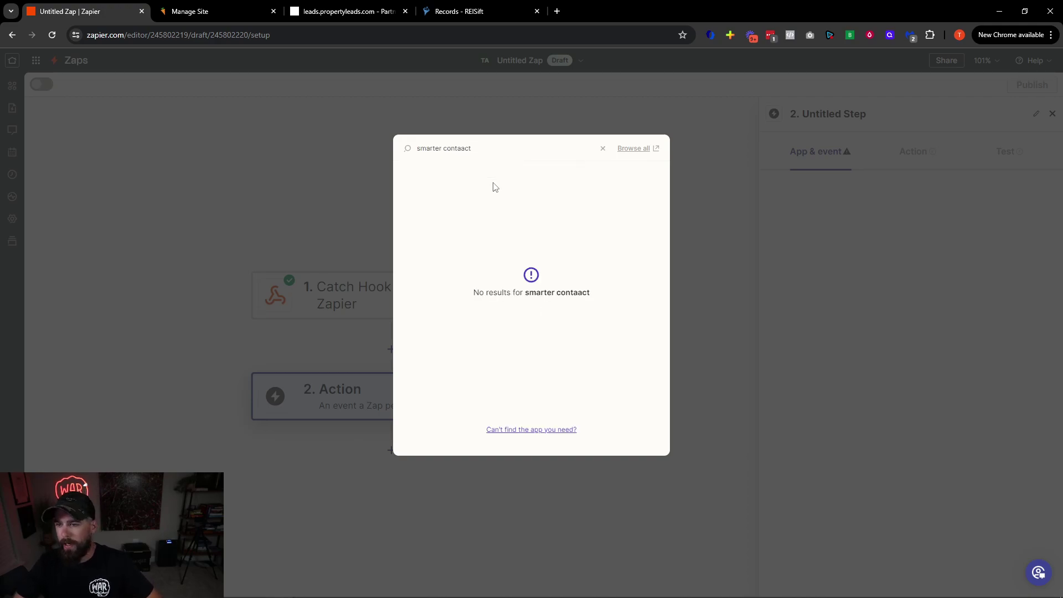
{"action": "key", "text": "BackSpace"}
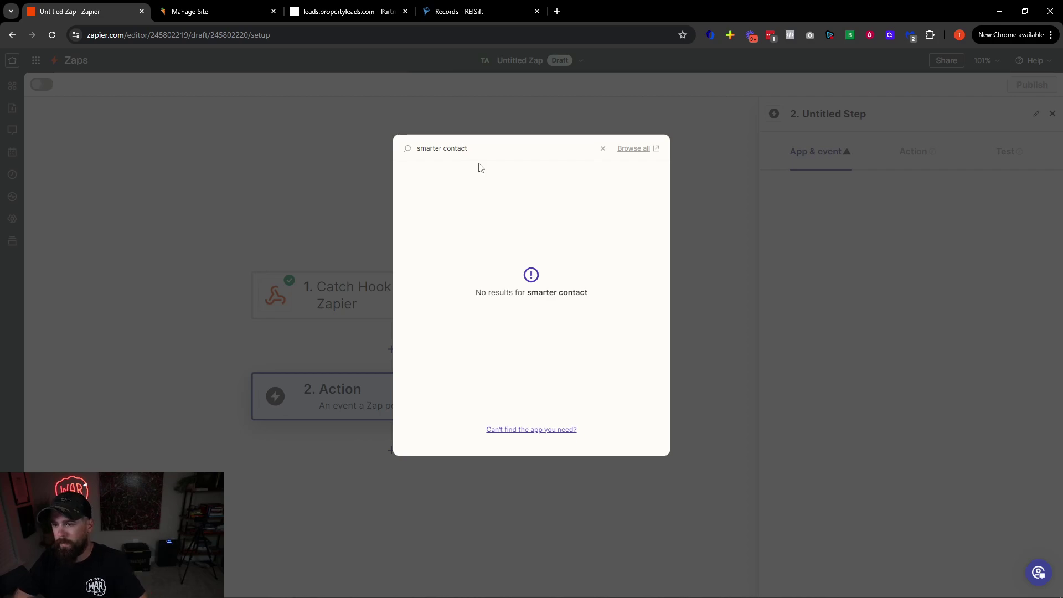
{"action": "key", "text": "BackSpace"}
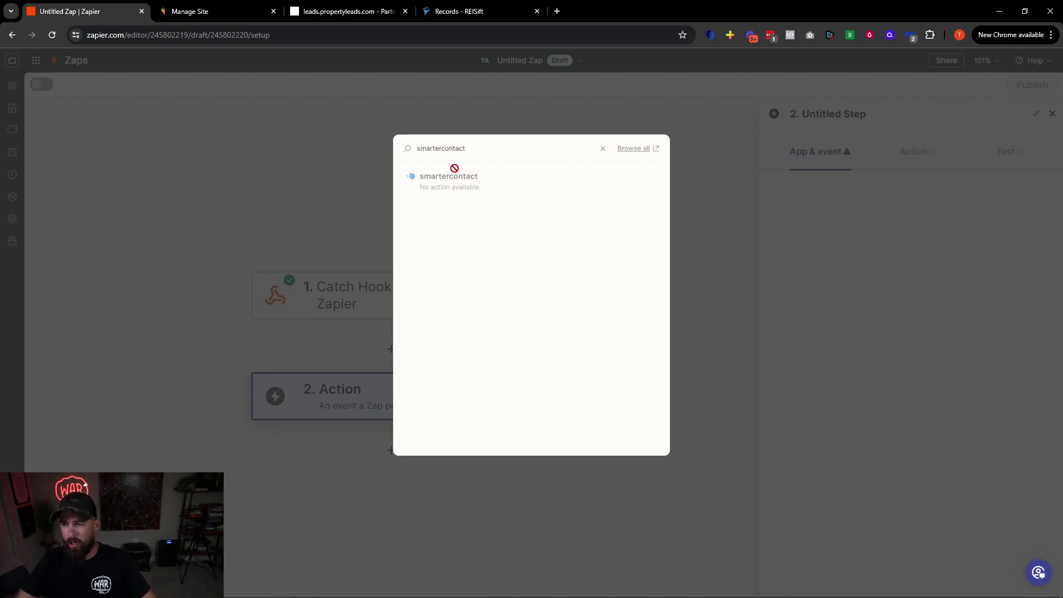
{"action": "double_click", "coordinate": [455, 151]}
{"action": "key", "text": "BackSpace"}
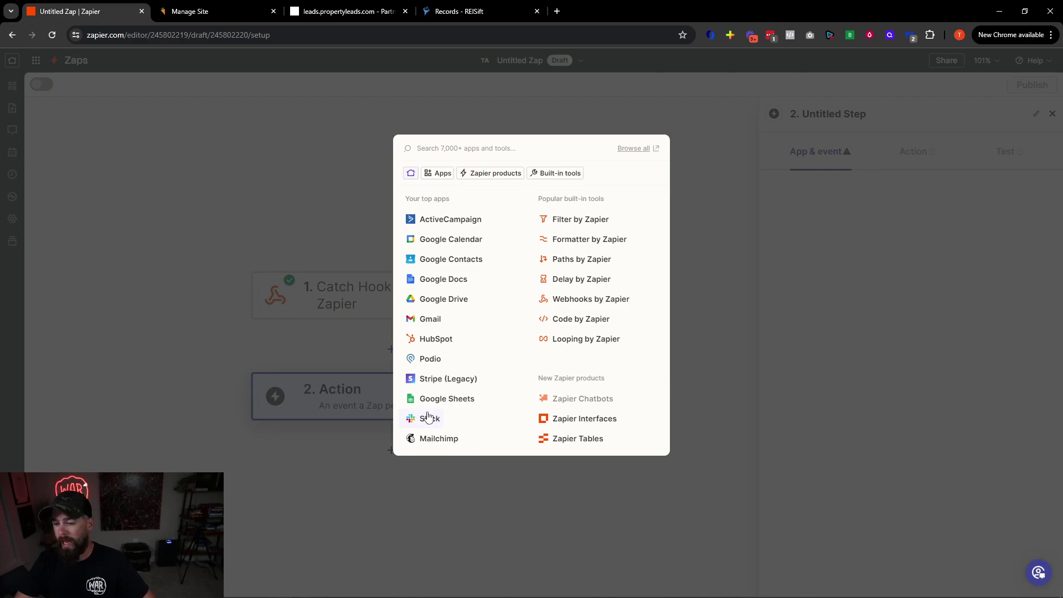
{"action": "type", "text": "discord"}
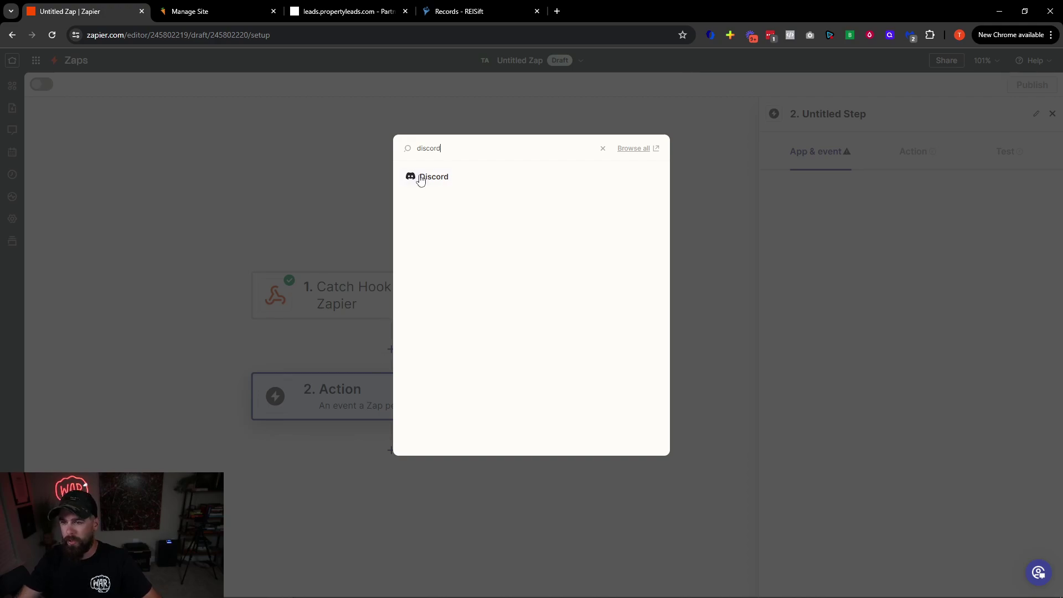
{"action": "left_click", "coordinate": [420, 178]}
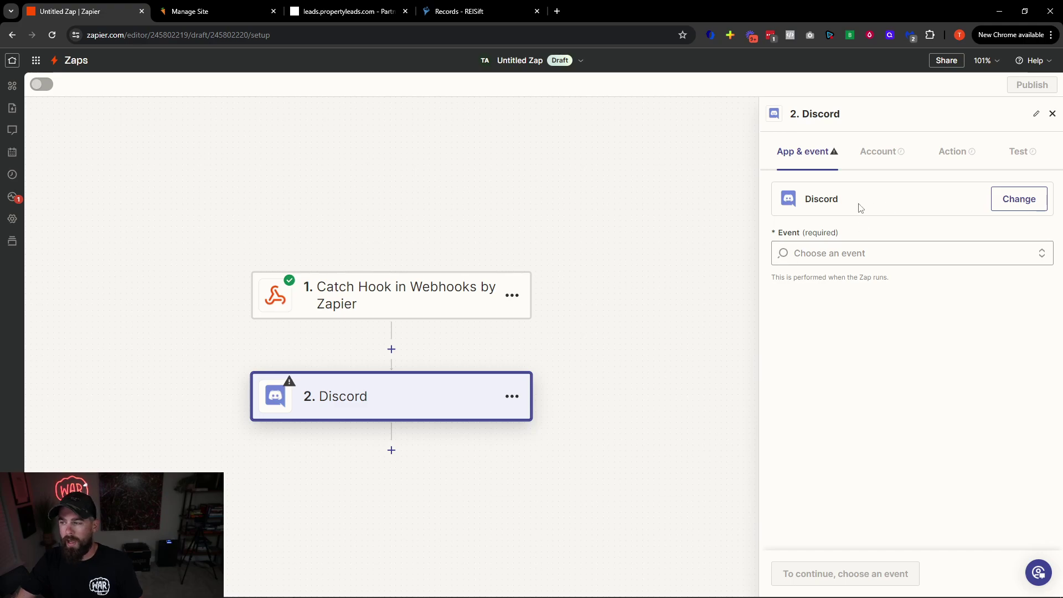
Choose Discord's Send Channel Message event and keep the connected Discord account
{"action": "left_click", "coordinate": [834, 250]}
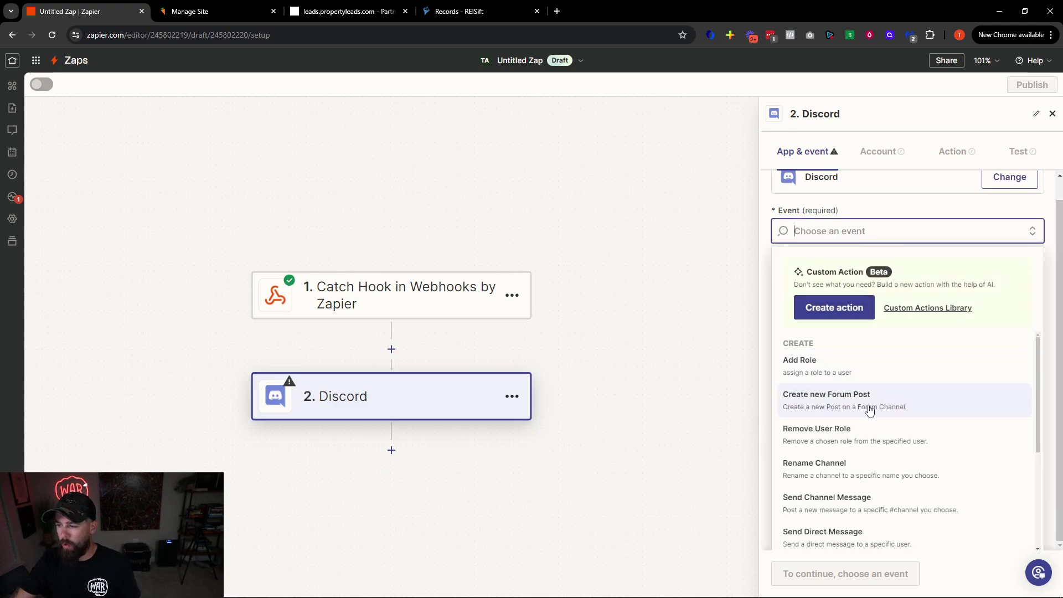
{"action": "scroll", "coordinate": [874, 426], "scroll_direction": "down", "scroll_amount": 1}
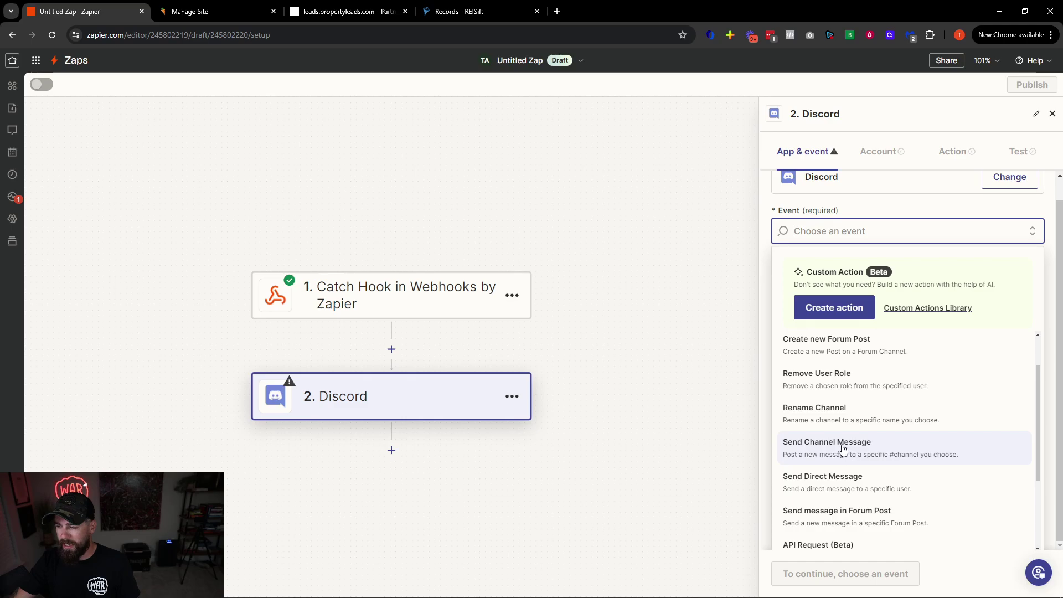
{"action": "left_click", "coordinate": [853, 445]}
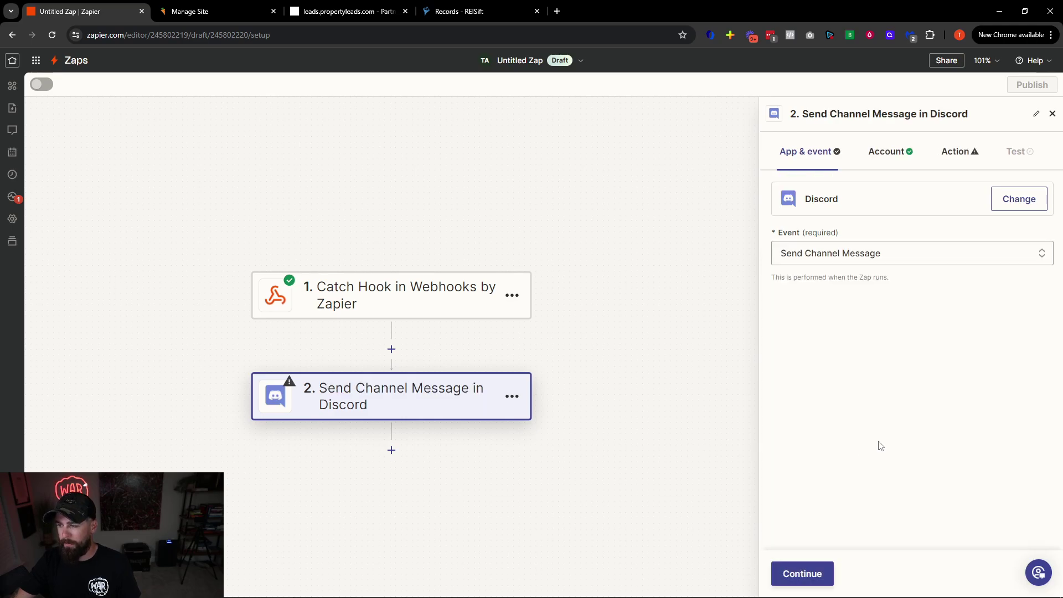
{"action": "left_click", "coordinate": [800, 580]}
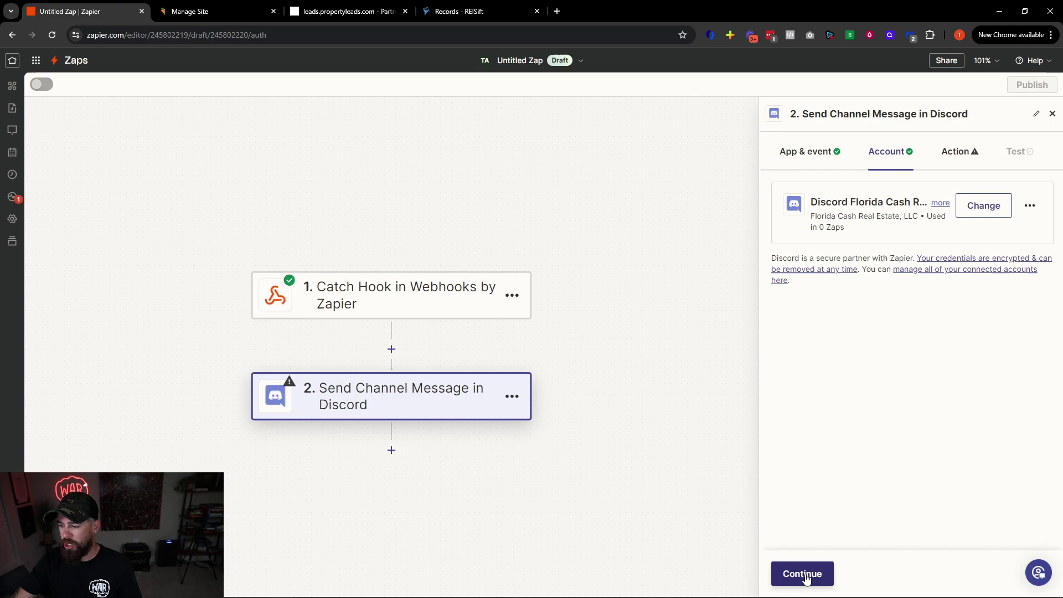
{"action": "left_click", "coordinate": [808, 576]}
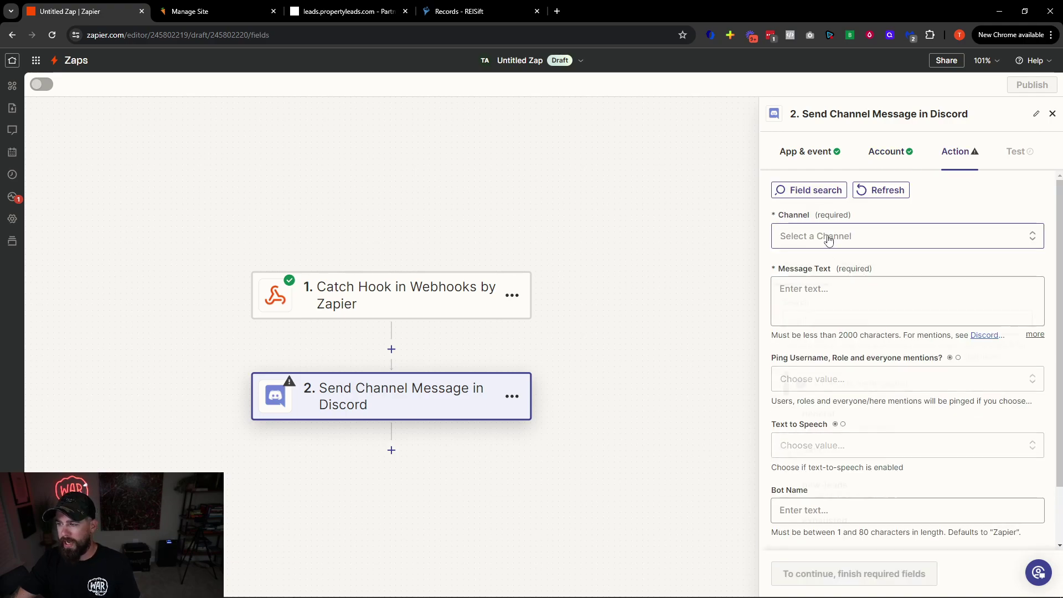
Post to the new-leads channel and move into the Message Text field
{"action": "left_click", "coordinate": [827, 238]}
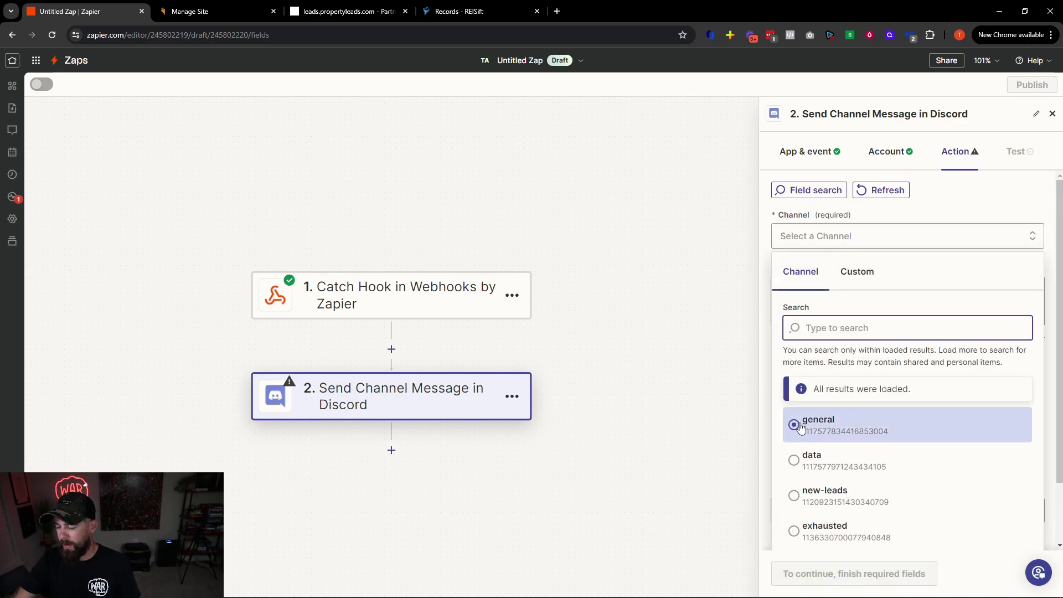
{"action": "left_click", "coordinate": [813, 500]}
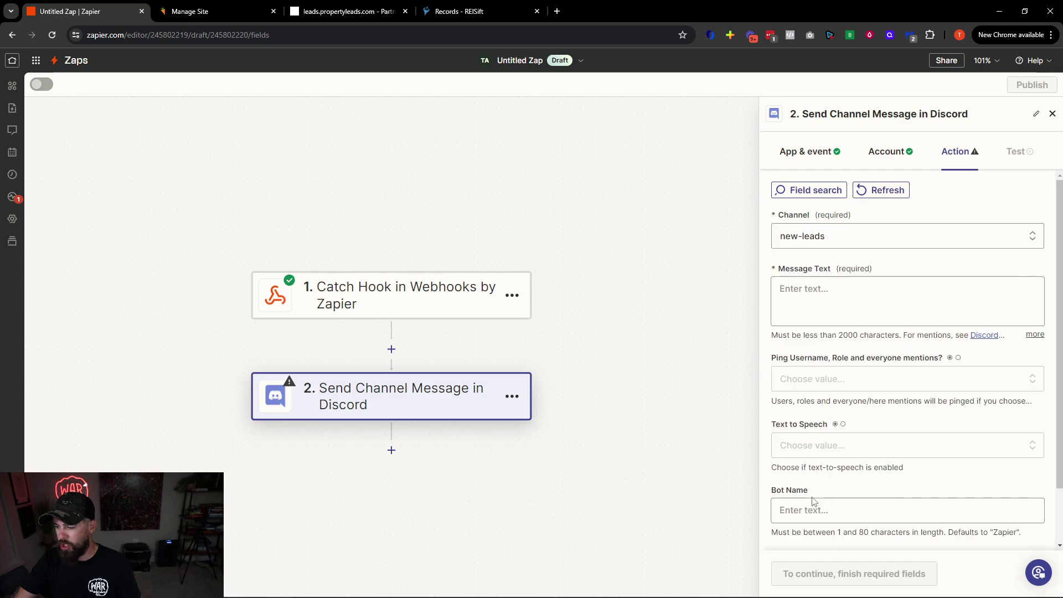
{"action": "left_click", "coordinate": [836, 294]}
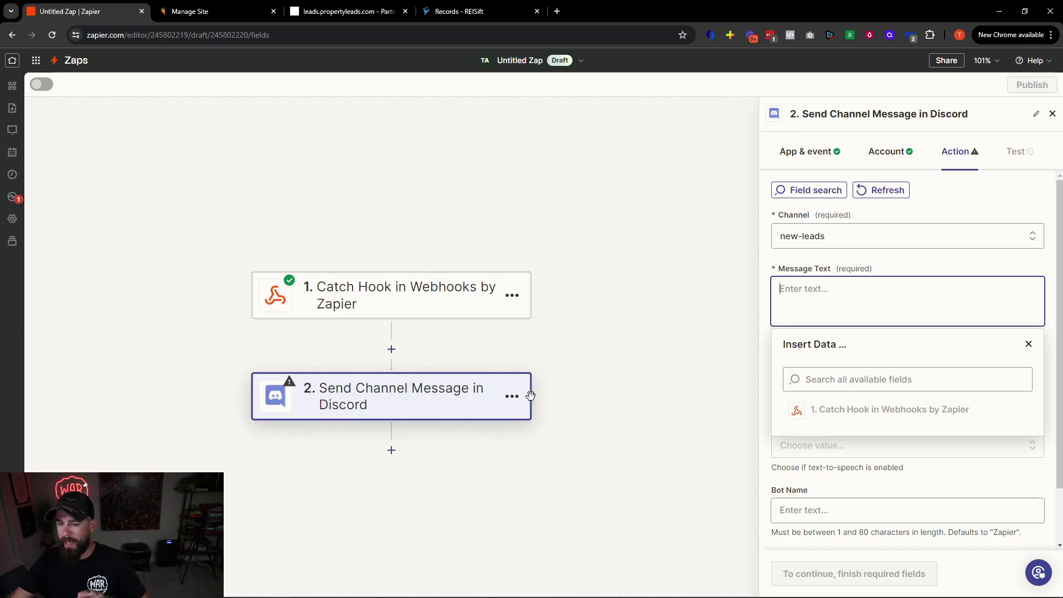
Add a third step using REISift (1.0.17), then switch to the REISift records tab
{"action": "left_click", "coordinate": [391, 451]}
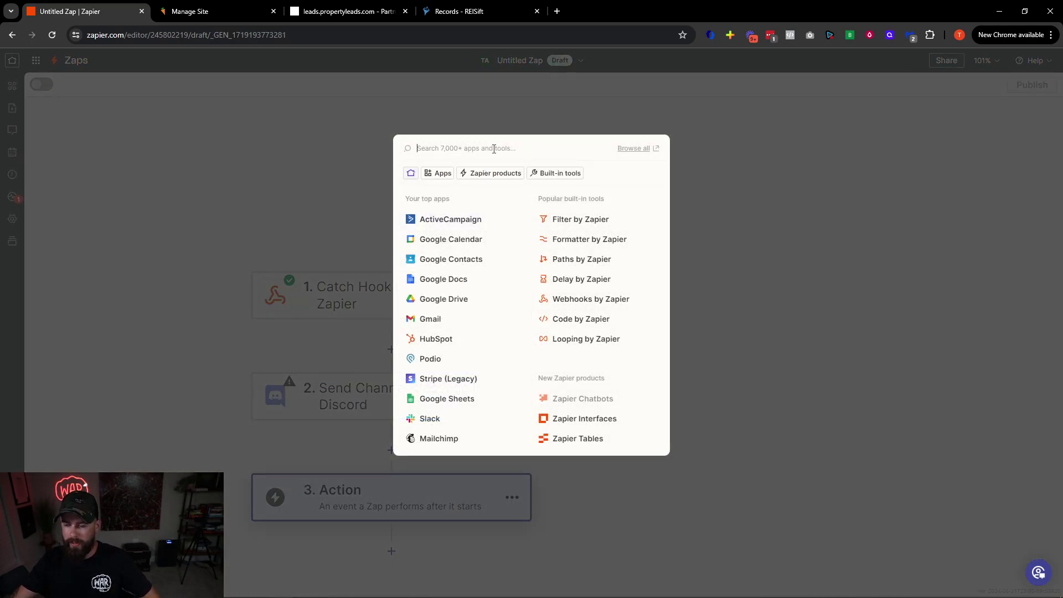
{"action": "type", "text": "reis"}
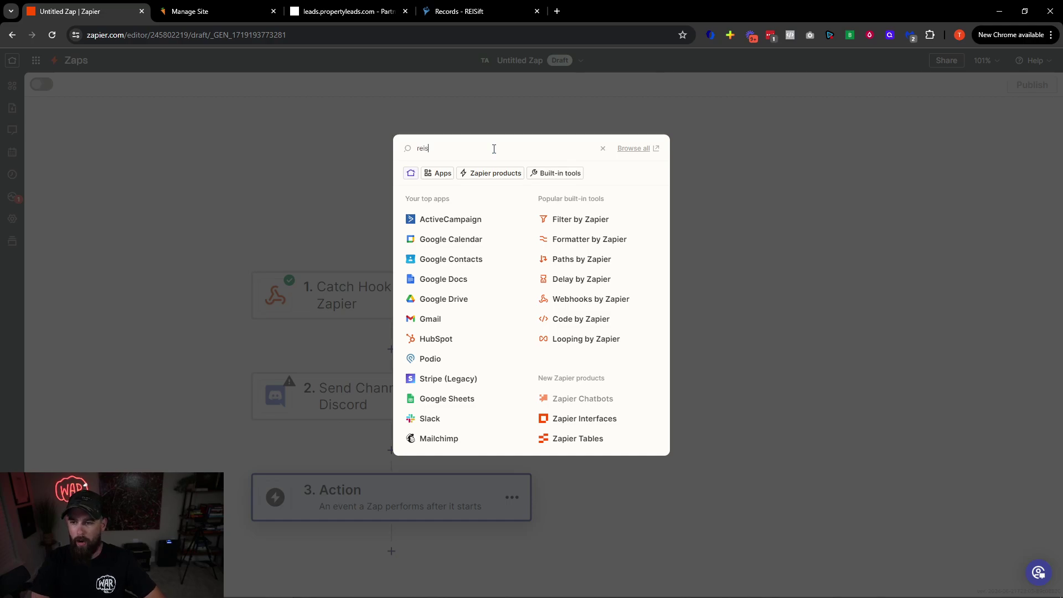
{"action": "left_click", "coordinate": [477, 176]}
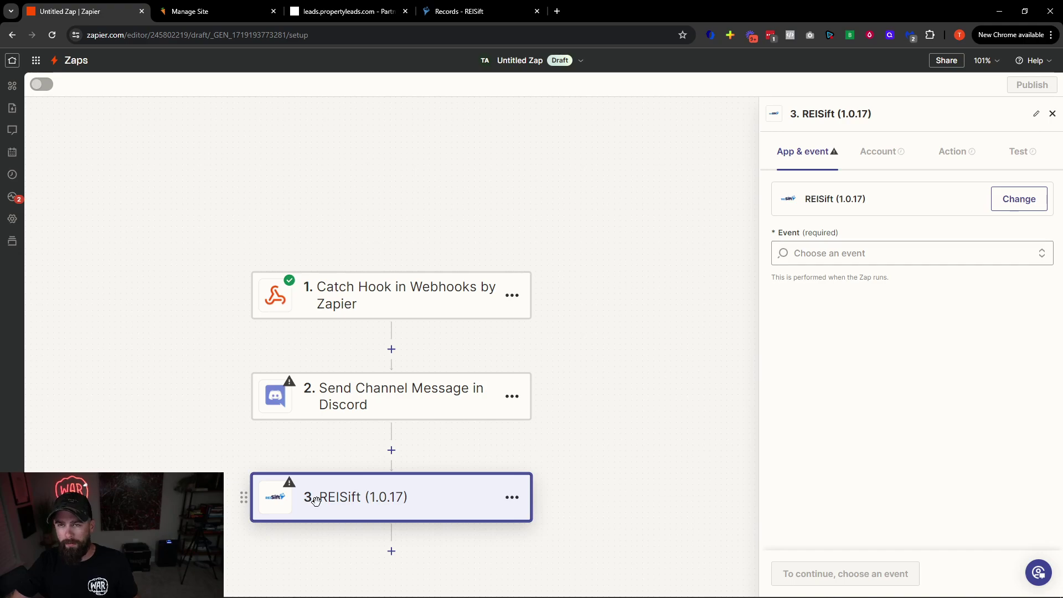
{"action": "left_click", "coordinate": [493, 13]}
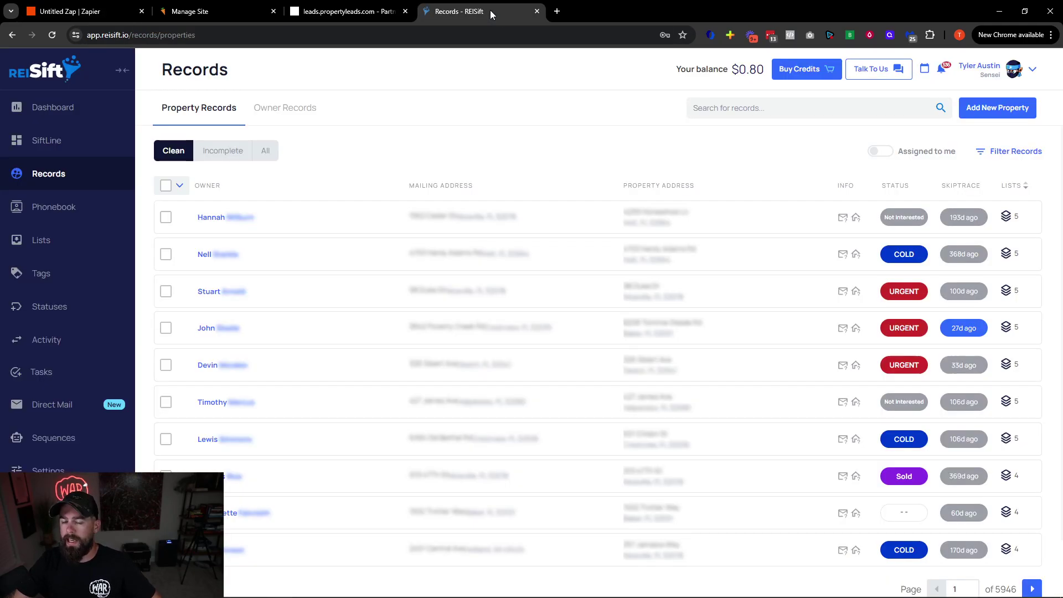
Open the Help Center from the REISift account menu
{"action": "left_click", "coordinate": [1033, 70]}
{"action": "left_click", "coordinate": [977, 152]}
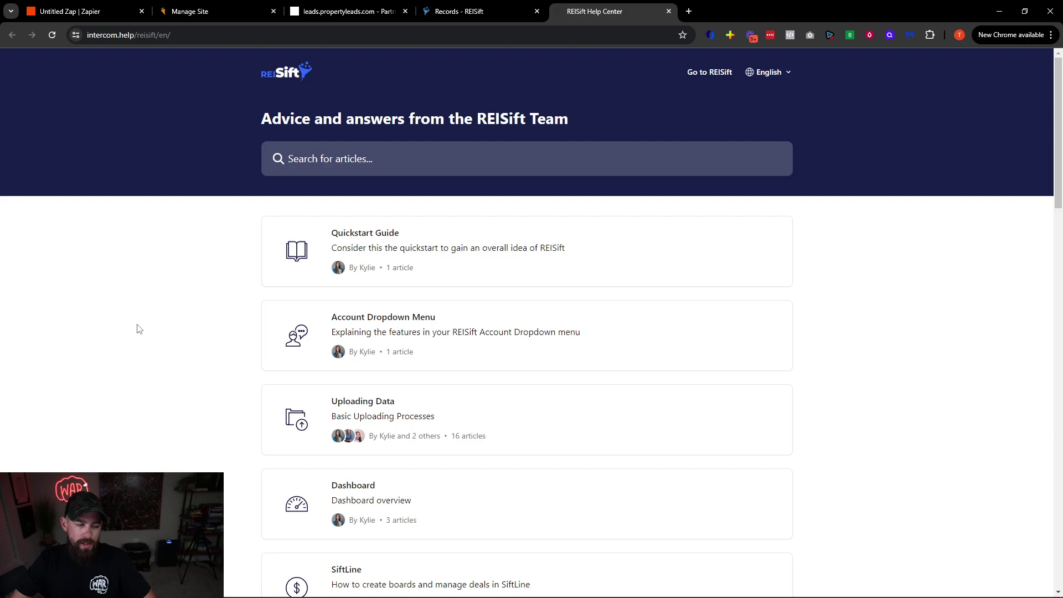
Search the help articles for zapier, then clear the search
{"action": "left_click", "coordinate": [322, 165]}
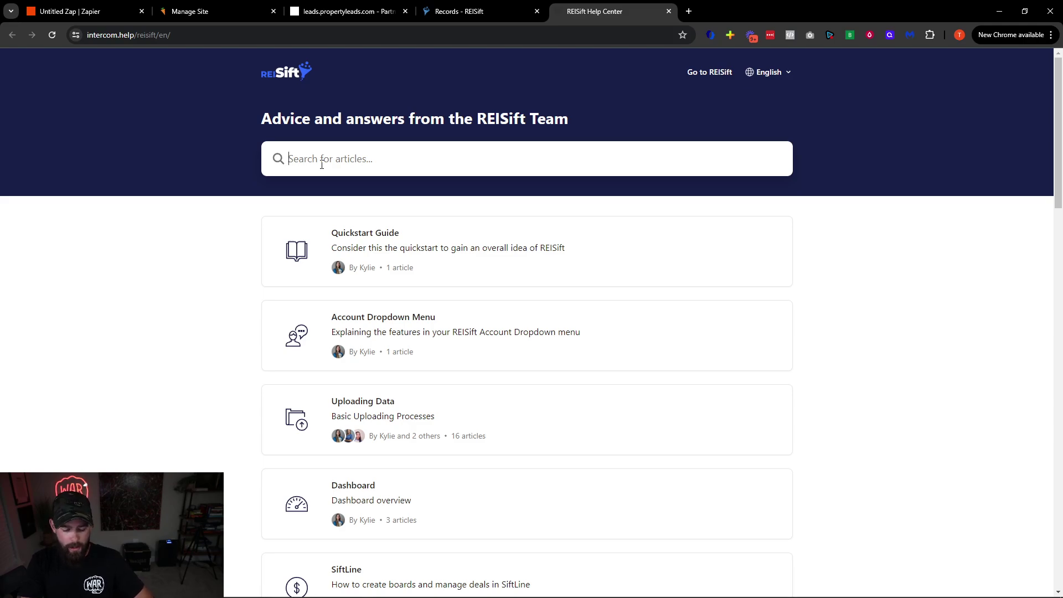
{"action": "type", "text": "t"}
{"action": "key", "text": "BackSpace"}
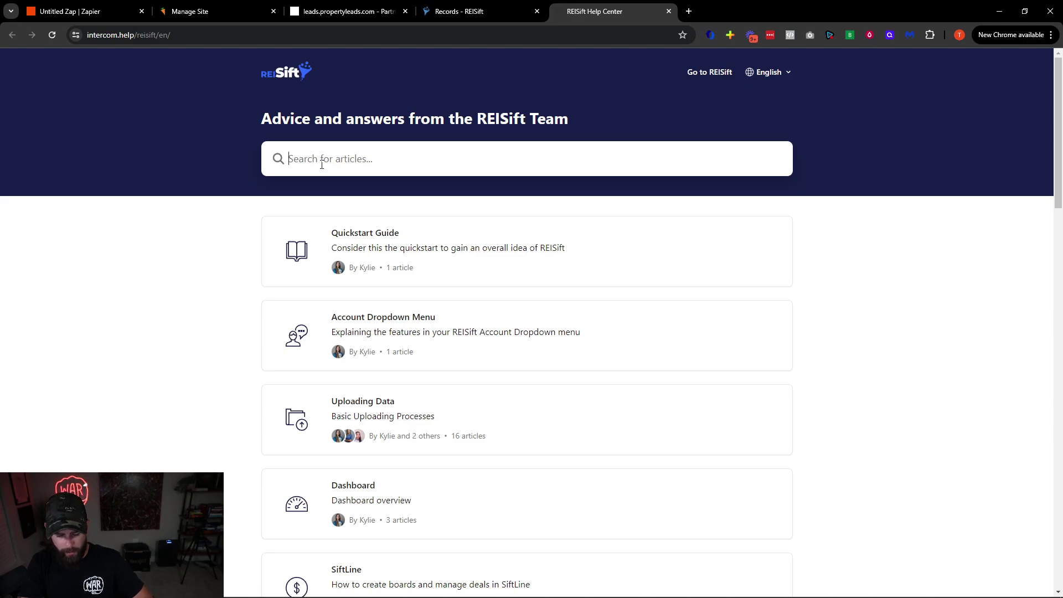
{"action": "type", "text": "zapier"}
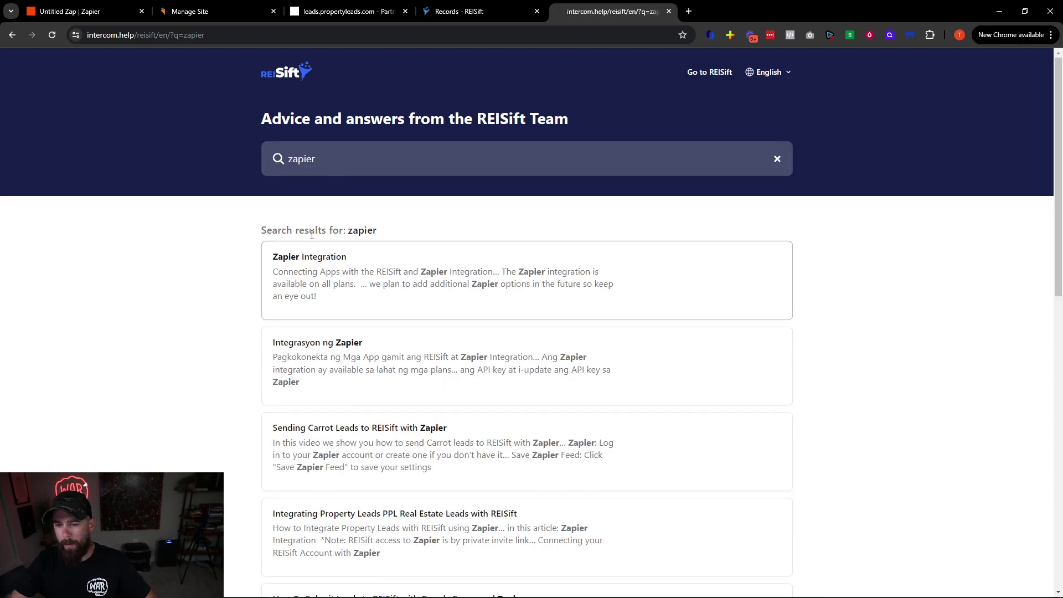
{"action": "left_click", "coordinate": [777, 159]}
{"action": "scroll", "coordinate": [209, 344], "scroll_direction": "down", "scroll_amount": 4}
{"action": "scroll", "coordinate": [208, 344], "scroll_direction": "up", "scroll_amount": 5}
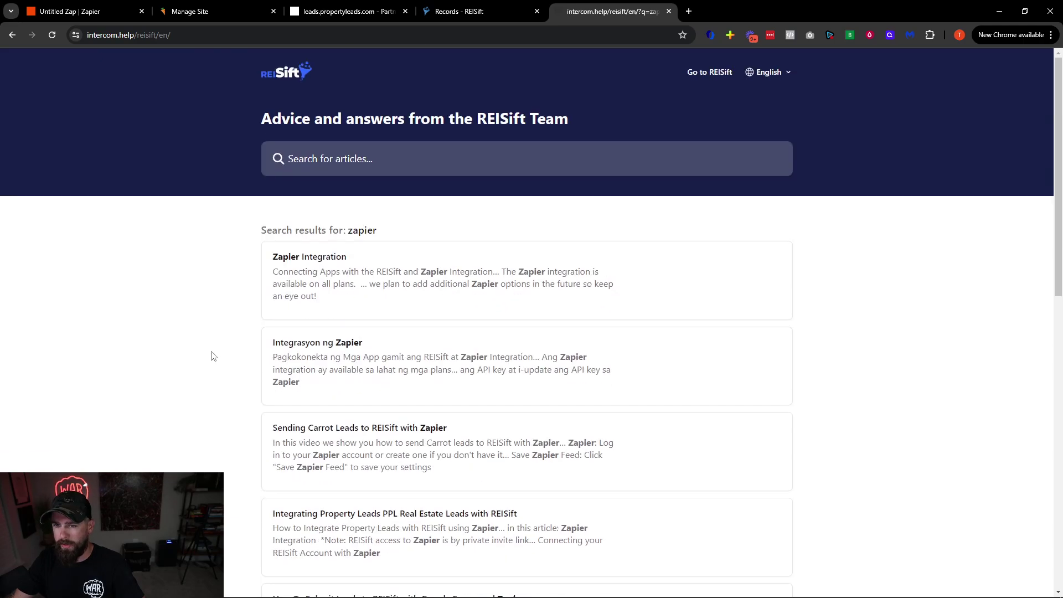
Go via the Help Center home to the Integrations collection's Zapier Integration article
{"action": "left_click", "coordinate": [285, 82]}
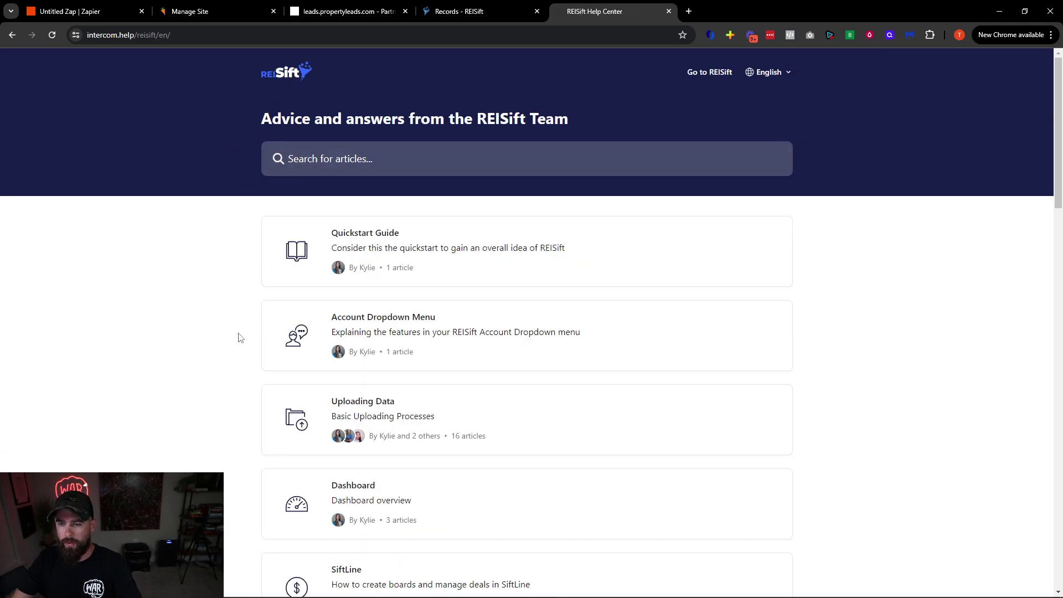
{"action": "scroll", "coordinate": [211, 380], "scroll_direction": "down", "scroll_amount": 17}
{"action": "scroll", "coordinate": [261, 367], "scroll_direction": "down", "scroll_amount": 3}
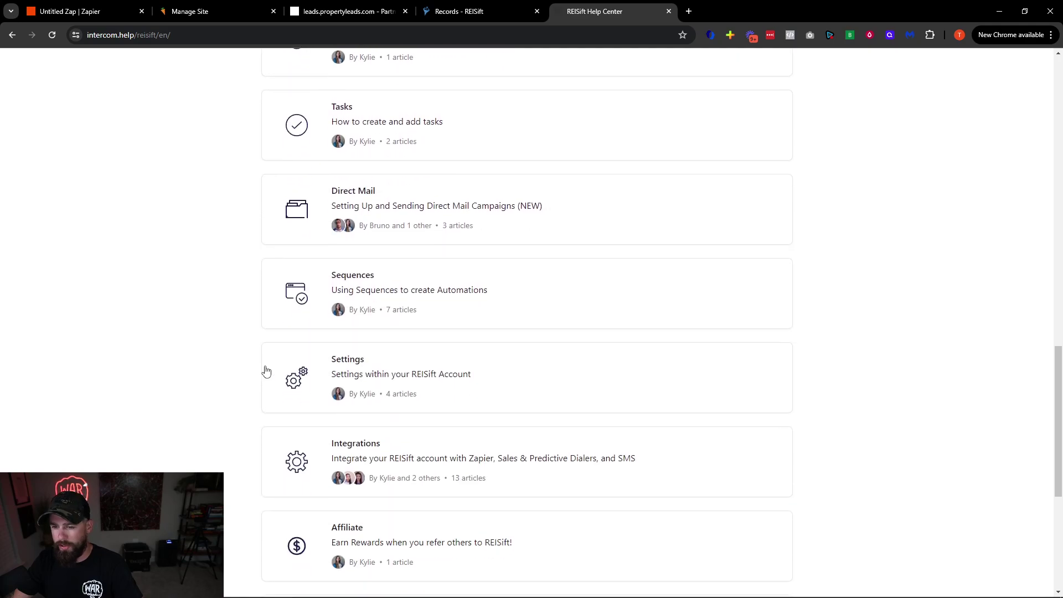
{"action": "left_click", "coordinate": [434, 375]}
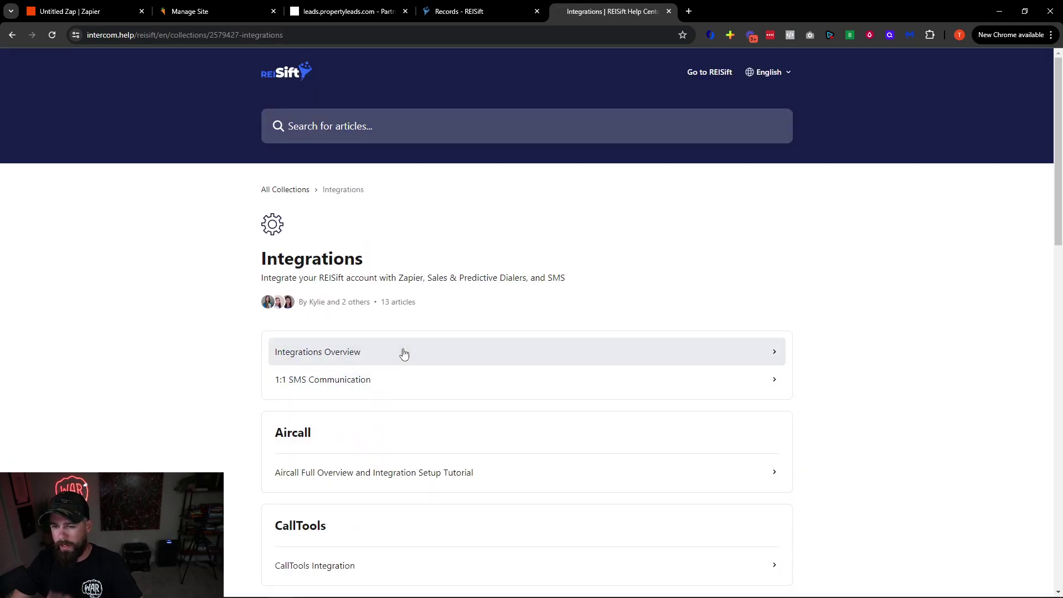
{"action": "scroll", "coordinate": [380, 393], "scroll_direction": "down", "scroll_amount": 7}
{"action": "scroll", "coordinate": [367, 420], "scroll_direction": "down", "scroll_amount": 8}
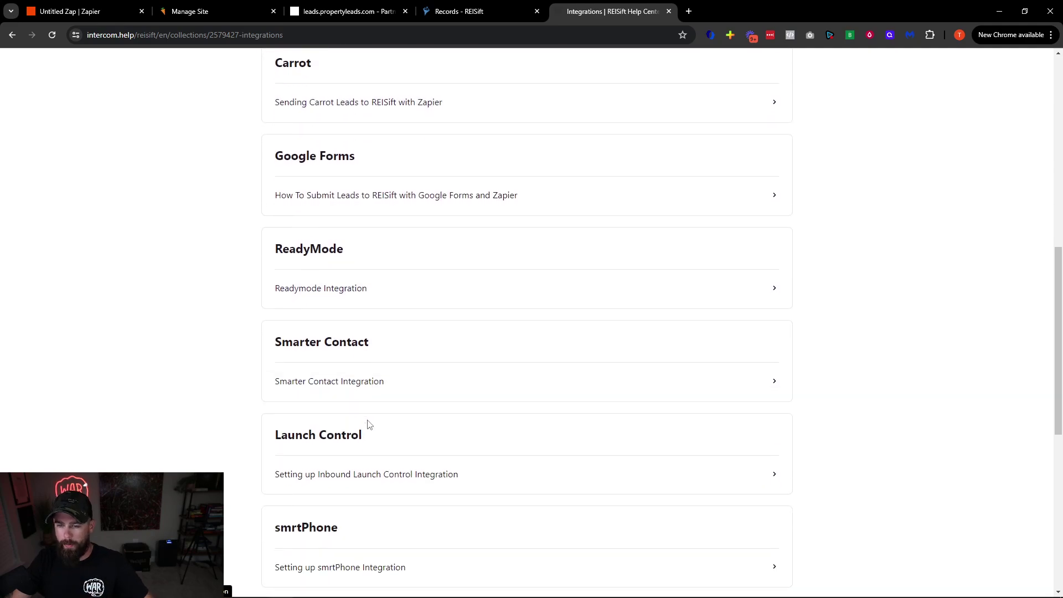
{"action": "left_click", "coordinate": [326, 435]}
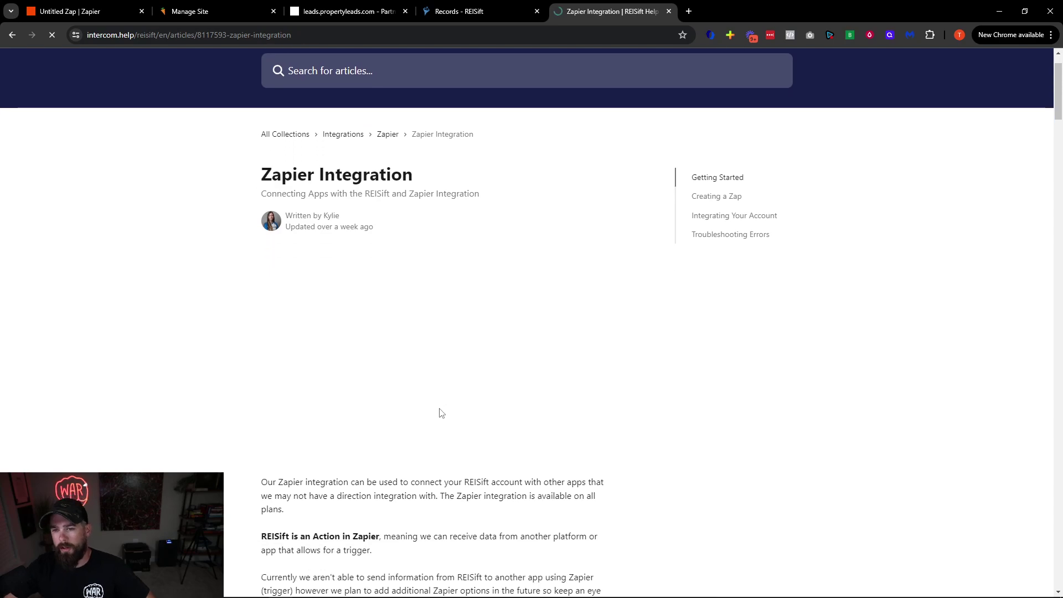
Scroll to Getting Started and highlight the invite-link and Accept invite steps under Creating a Zap
{"action": "left_click_drag", "start_coordinate": [337, 225], "coordinate": [381, 230]}
{"action": "left_click", "coordinate": [381, 231]}
{"action": "scroll", "coordinate": [412, 371], "scroll_direction": "down", "scroll_amount": 7}
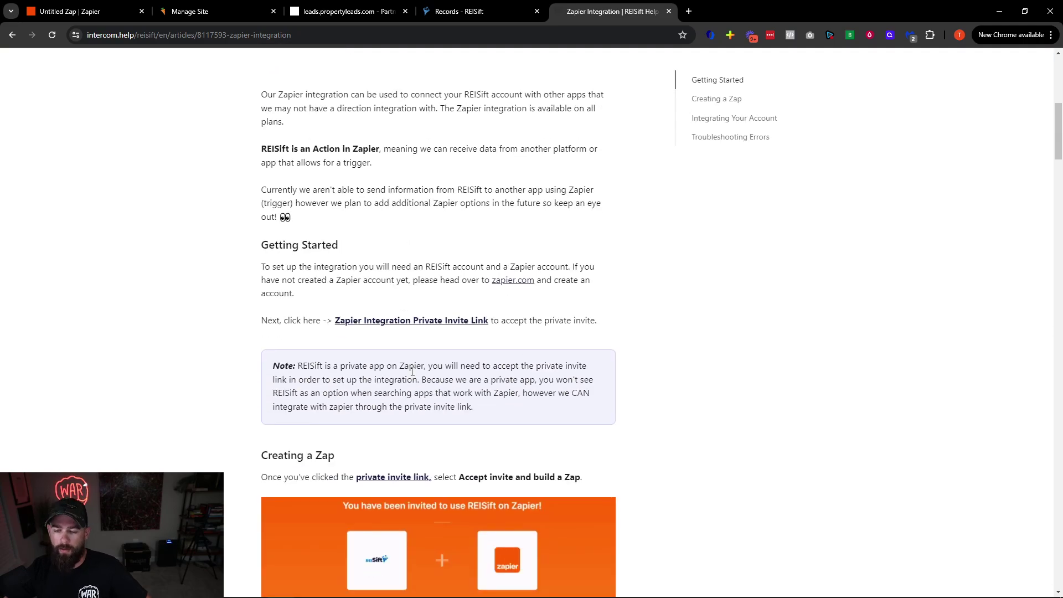
{"action": "scroll", "coordinate": [412, 371], "scroll_direction": "down", "scroll_amount": 3}
{"action": "scroll", "coordinate": [388, 421], "scroll_direction": "down", "scroll_amount": 8}
{"action": "scroll", "coordinate": [372, 450], "scroll_direction": "down", "scroll_amount": 1}
{"action": "scroll", "coordinate": [394, 263], "scroll_direction": "up", "scroll_amount": 5}
{"action": "scroll", "coordinate": [393, 263], "scroll_direction": "down", "scroll_amount": 5}
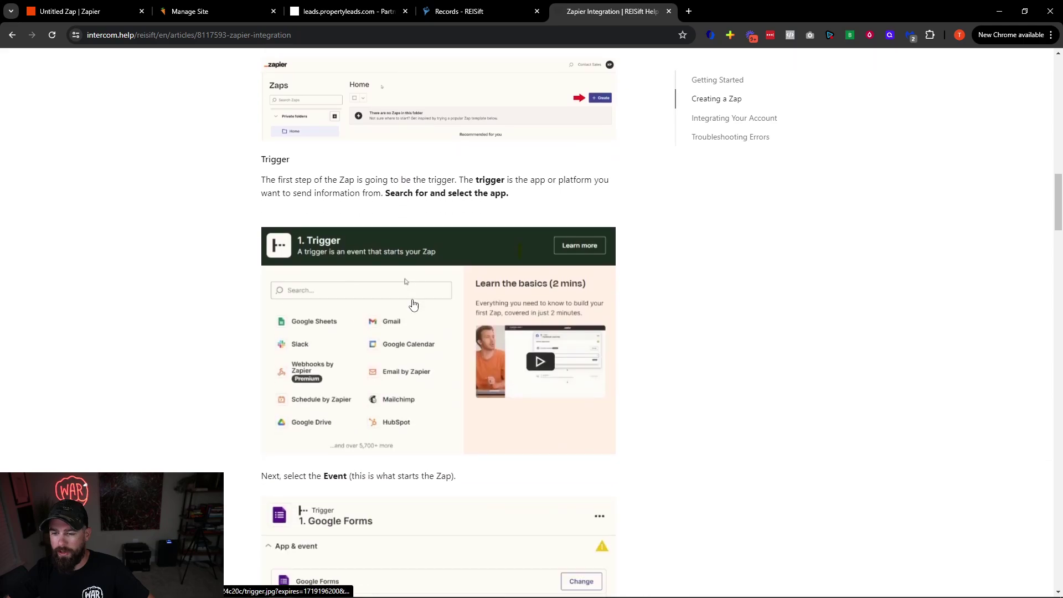
{"action": "scroll", "coordinate": [412, 304], "scroll_direction": "down", "scroll_amount": 5}
{"action": "scroll", "coordinate": [414, 323], "scroll_direction": "down", "scroll_amount": 7}
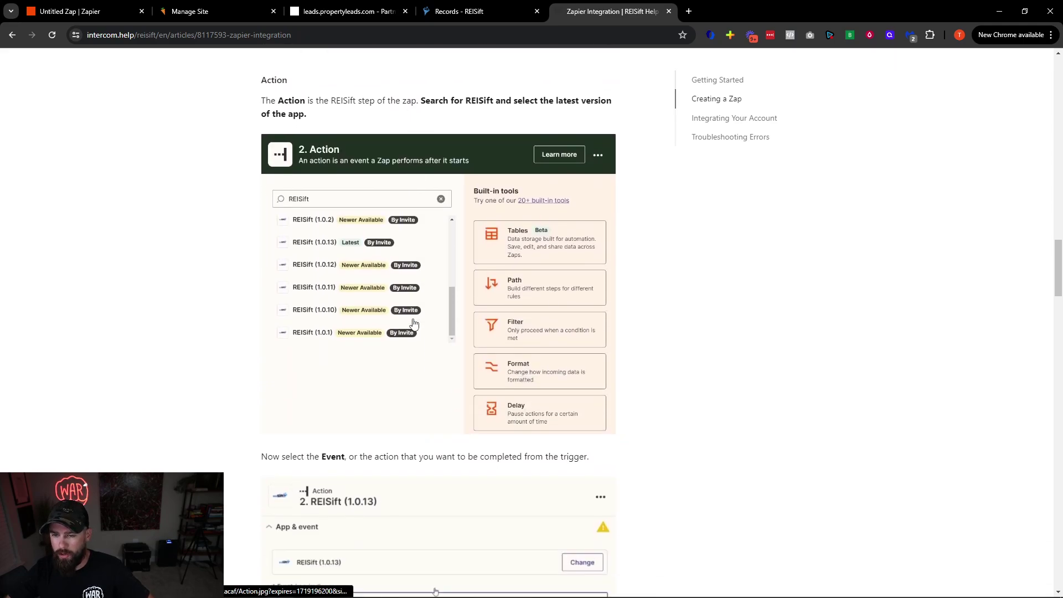
{"action": "scroll", "coordinate": [388, 316], "scroll_direction": "up", "scroll_amount": 2}
{"action": "scroll", "coordinate": [382, 318], "scroll_direction": "down", "scroll_amount": 4}
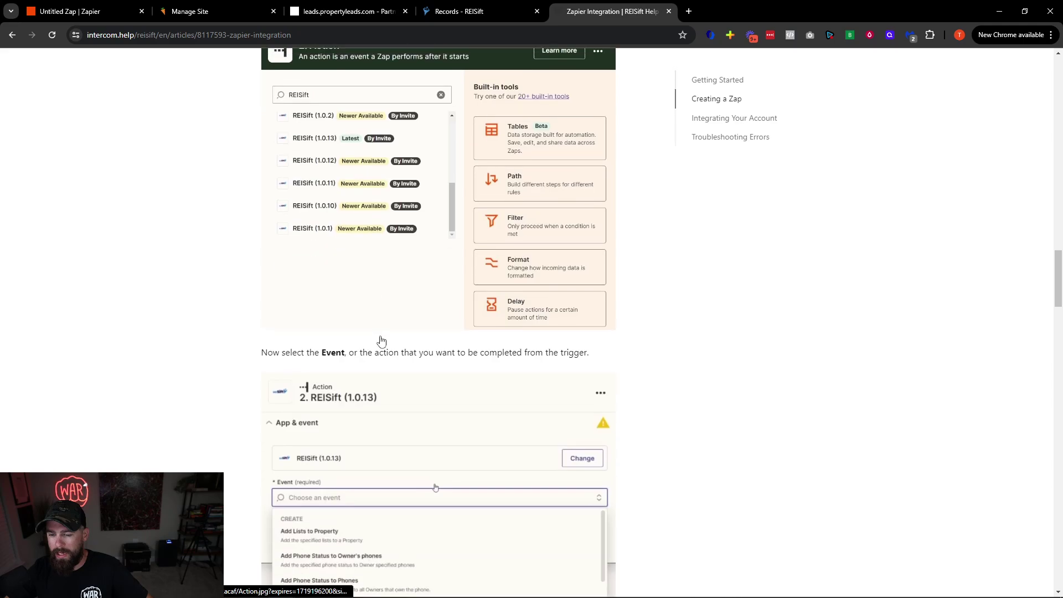
{"action": "scroll", "coordinate": [385, 335], "scroll_direction": "up", "scroll_amount": 20}
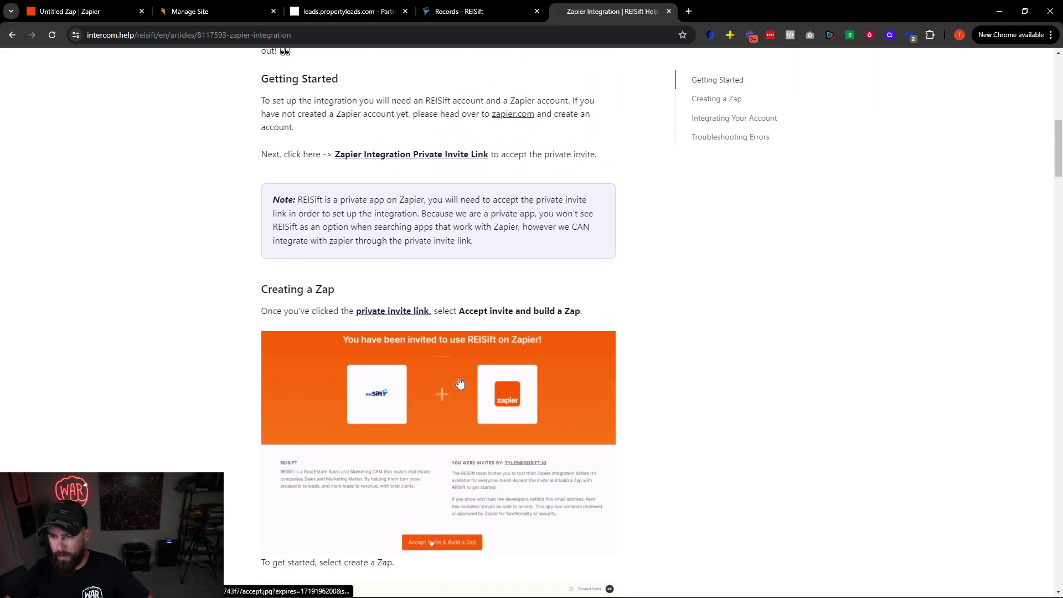
{"action": "left_click_drag", "start_coordinate": [273, 311], "coordinate": [346, 312]}
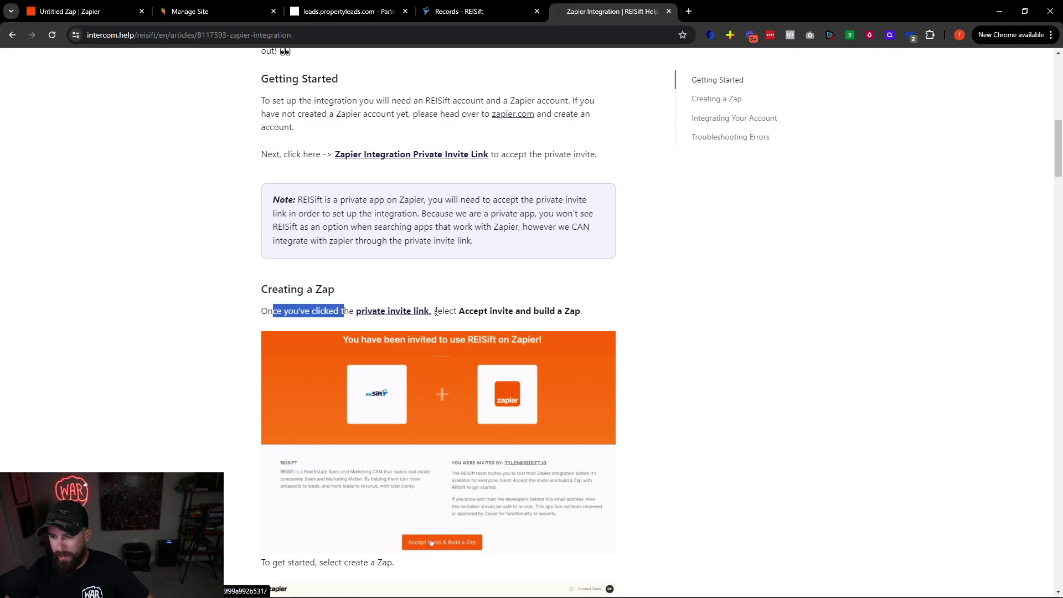
{"action": "left_click", "coordinate": [457, 311]}
{"action": "left_click_drag", "start_coordinate": [457, 311], "coordinate": [581, 314]}
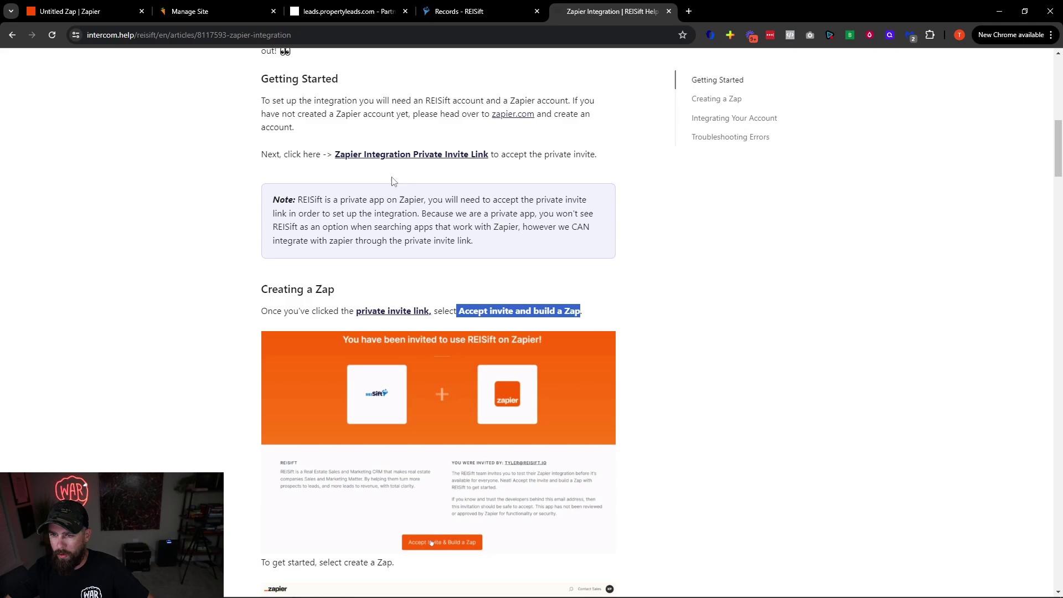
{"action": "left_click_drag", "start_coordinate": [268, 154], "coordinate": [351, 154]}
View the REISift private invite on Zapier, close it, and return to the Untitled Zap
{"action": "left_click", "coordinate": [411, 155]}
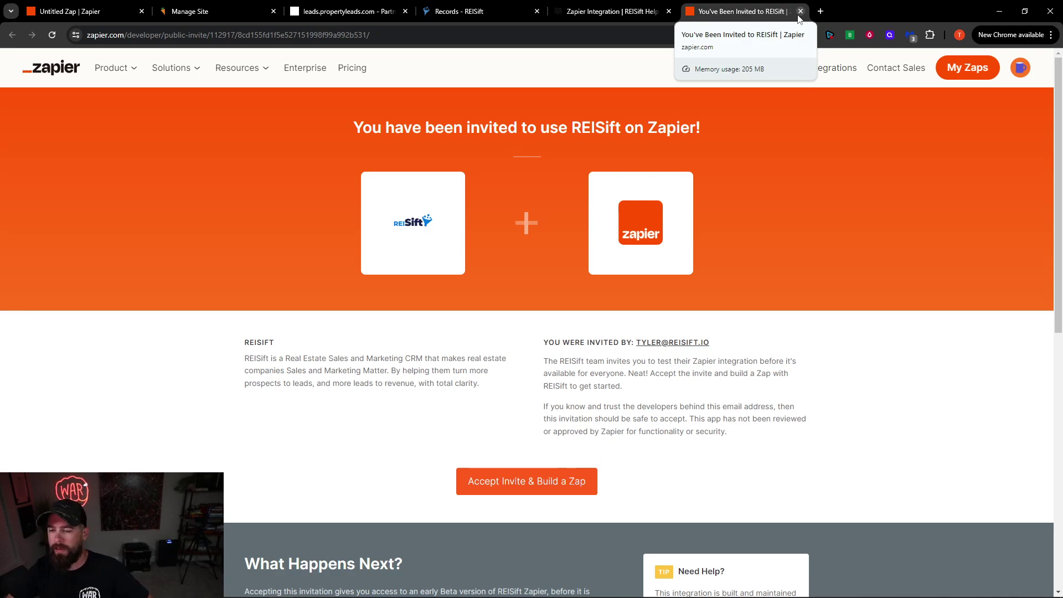
{"action": "left_click", "coordinate": [798, 15]}
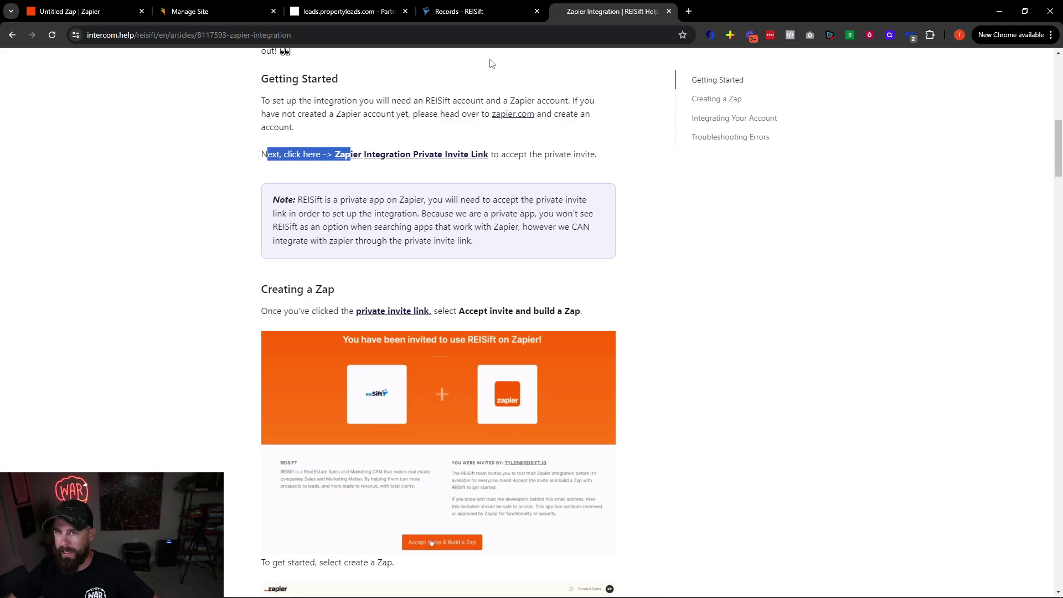
{"action": "left_click", "coordinate": [191, 11]}
{"action": "left_click", "coordinate": [100, 10]}
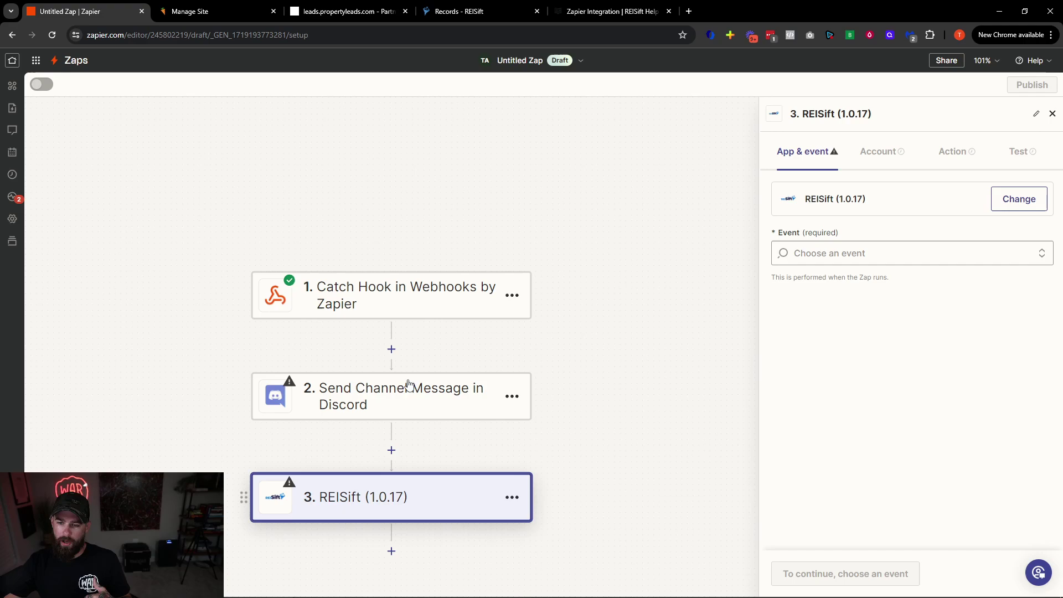
Start a new Zap and search trigger apps for 'reisift', expanding and collapsing its versions
{"action": "left_click", "coordinate": [71, 61]}
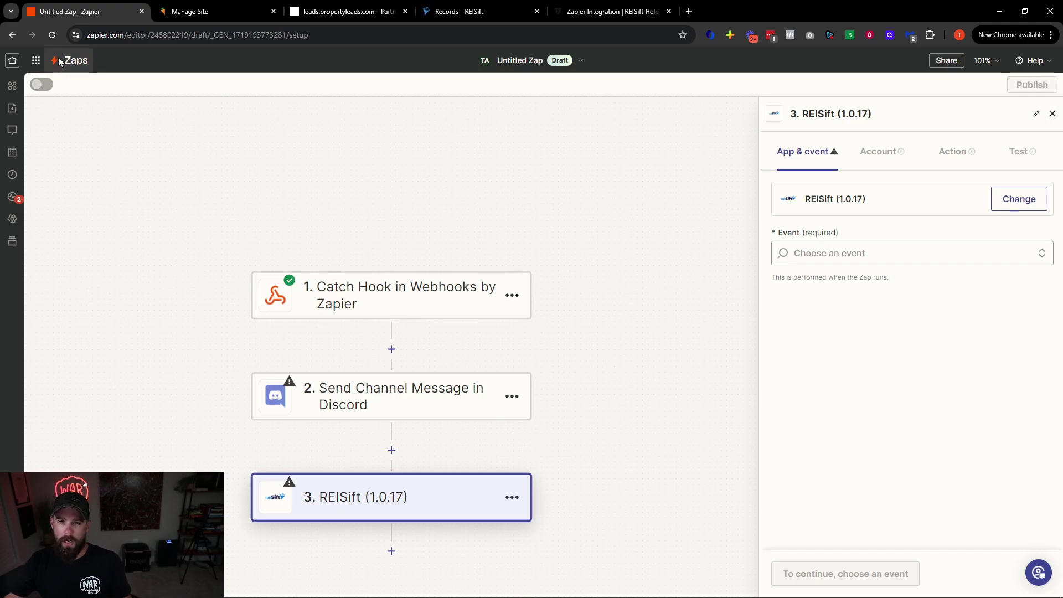
{"action": "left_click", "coordinate": [1022, 149]}
{"action": "left_click", "coordinate": [926, 184]}
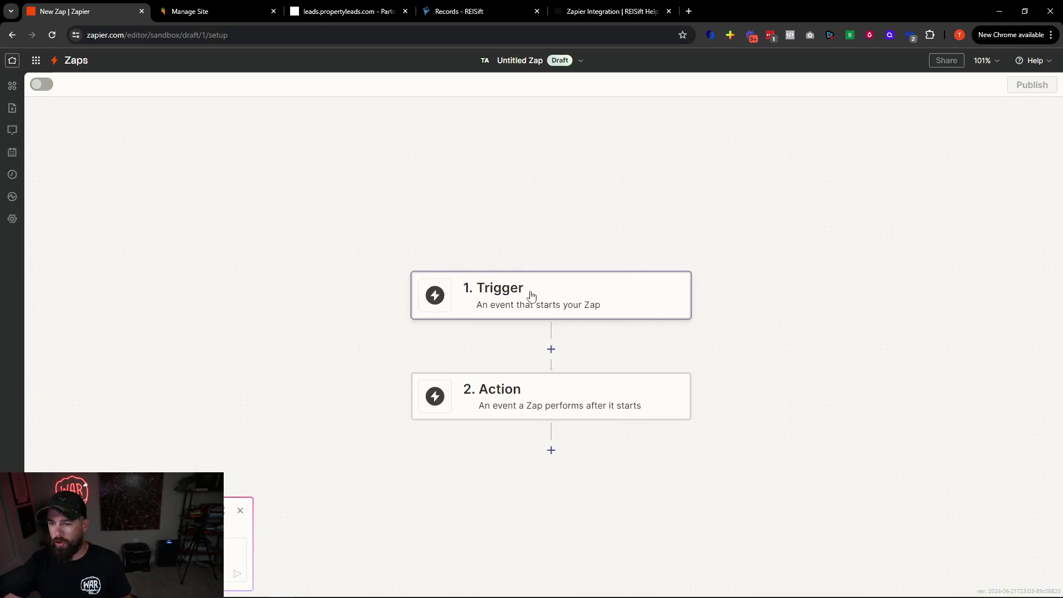
{"action": "left_click", "coordinate": [530, 294]}
{"action": "type", "text": "reisi"}
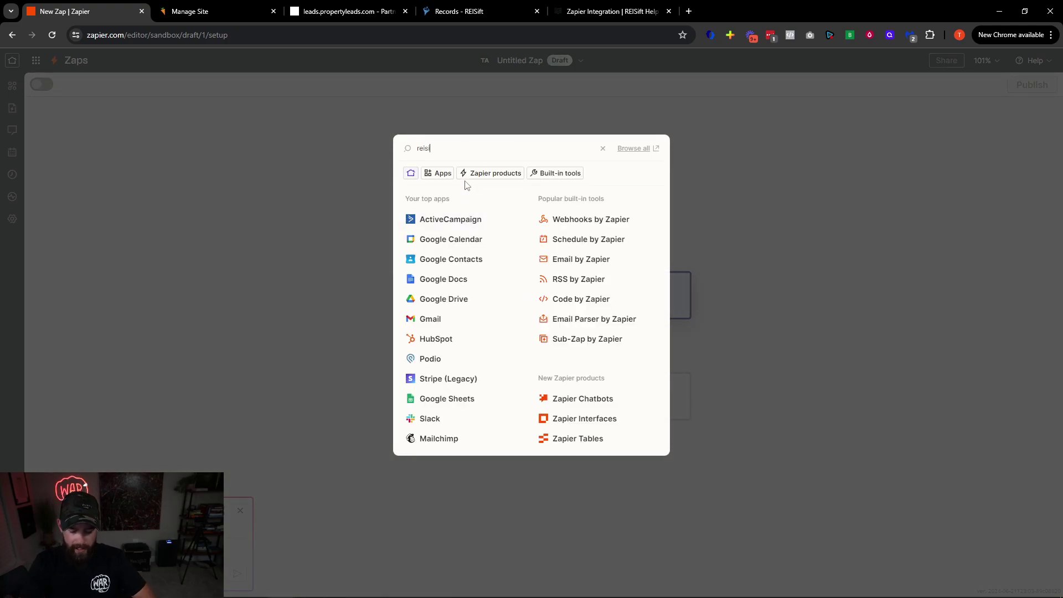
{"action": "type", "text": "ft"}
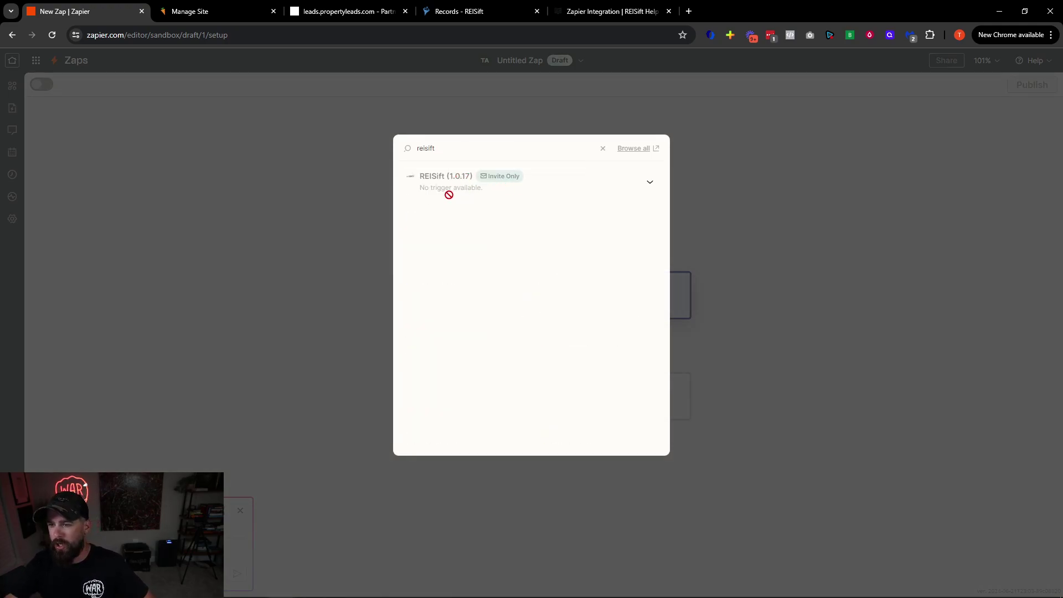
{"action": "left_click", "coordinate": [651, 182]}
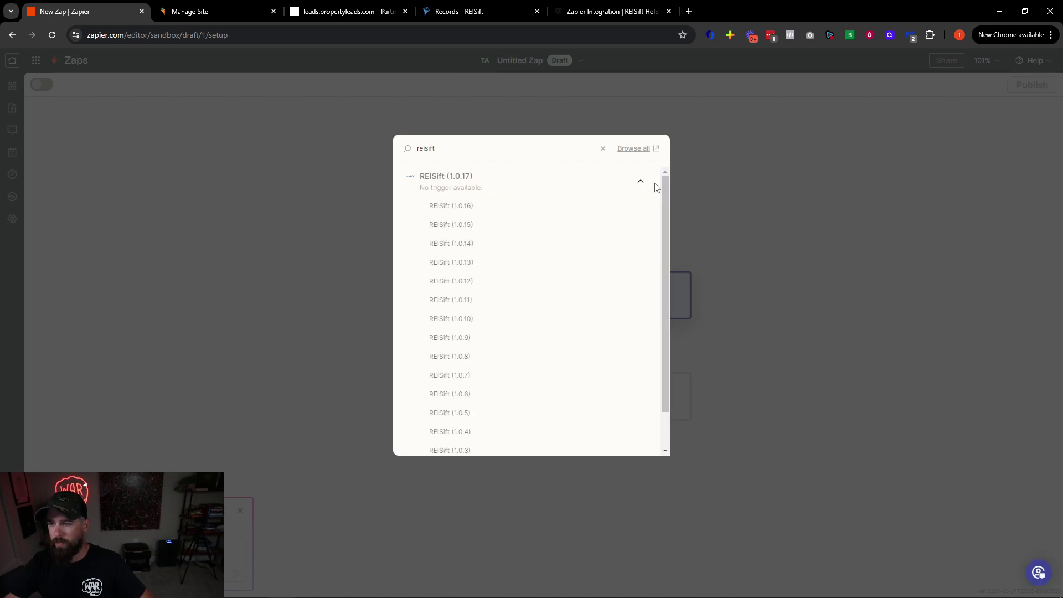
{"action": "left_click", "coordinate": [642, 186]}
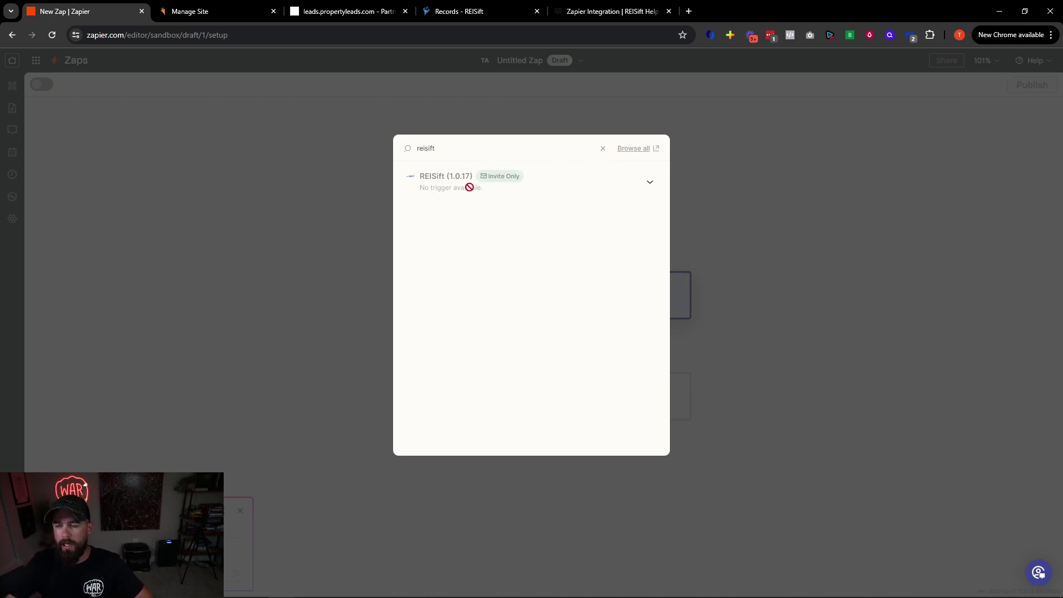
Search the app picker for 'smarter', then clear the search and close the picker
{"action": "key", "text": "BackSpace"}
{"action": "key", "text": "BackSpace"}
{"action": "key", "text": "BackSpace"}
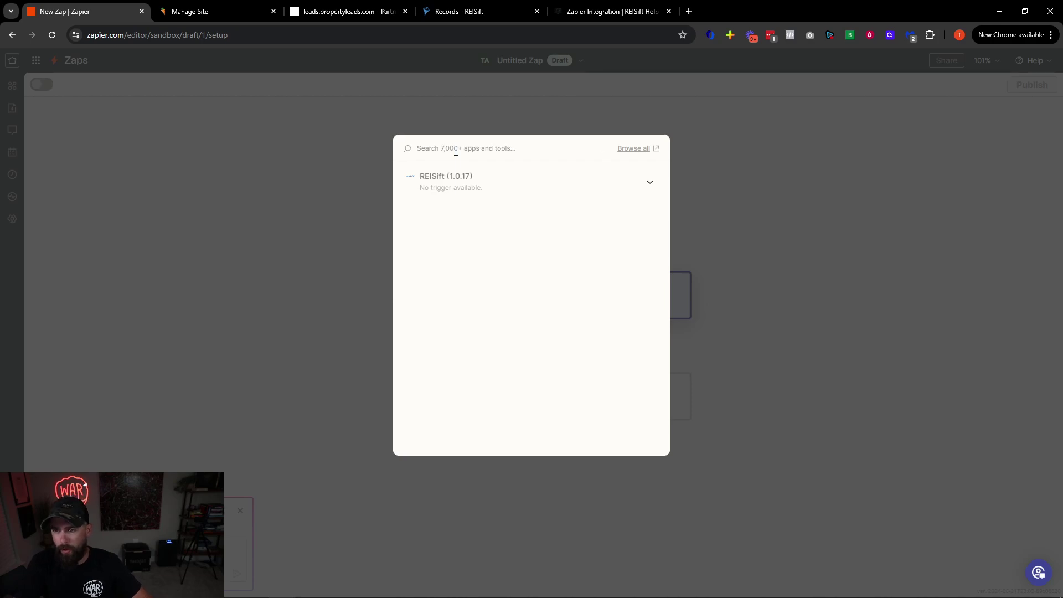
{"action": "type", "text": "smart"}
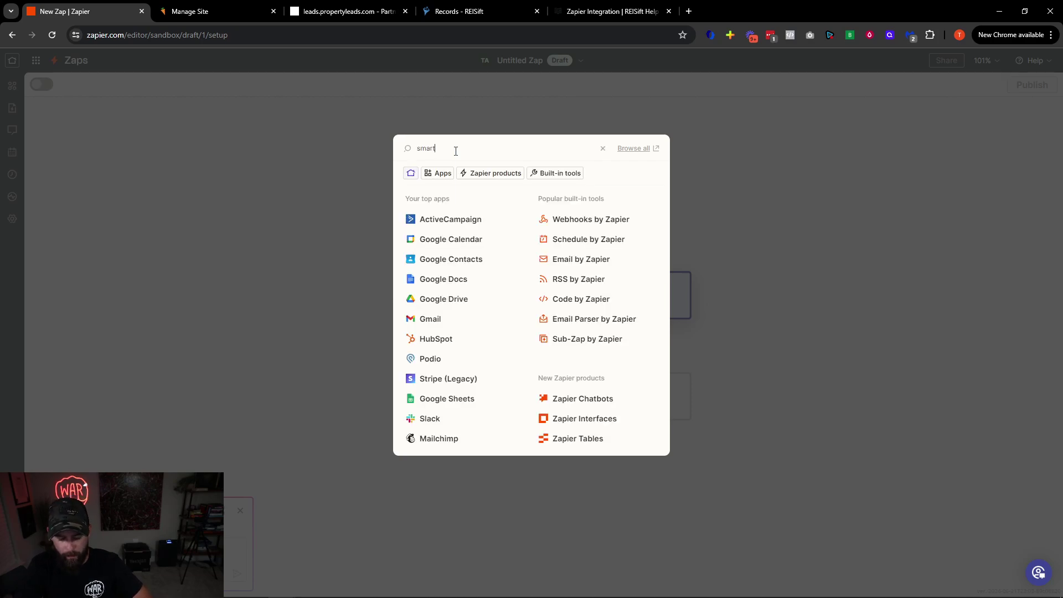
{"action": "type", "text": "er"}
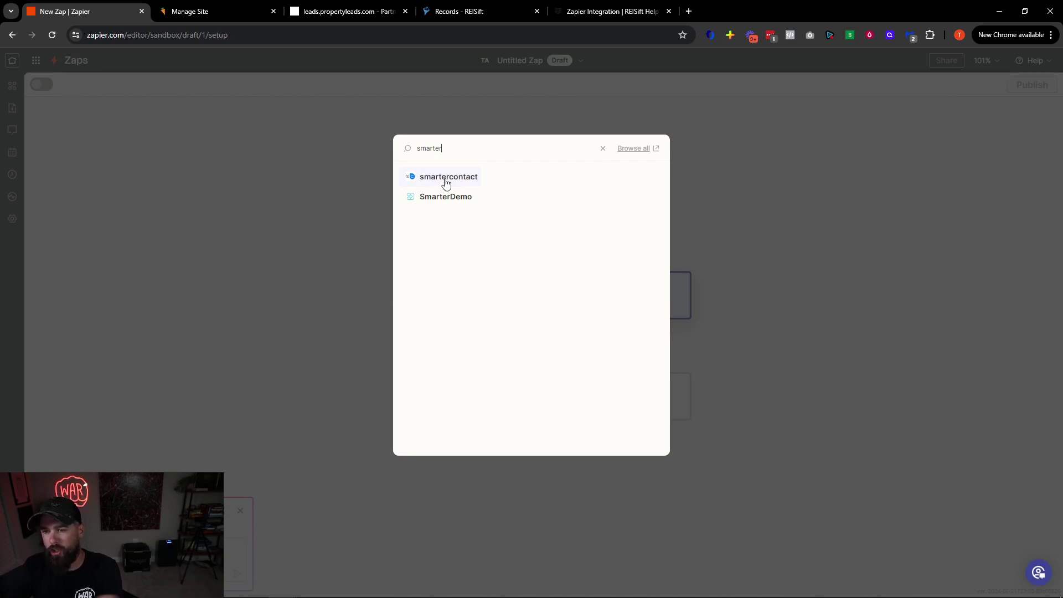
{"action": "left_click", "coordinate": [604, 151]}
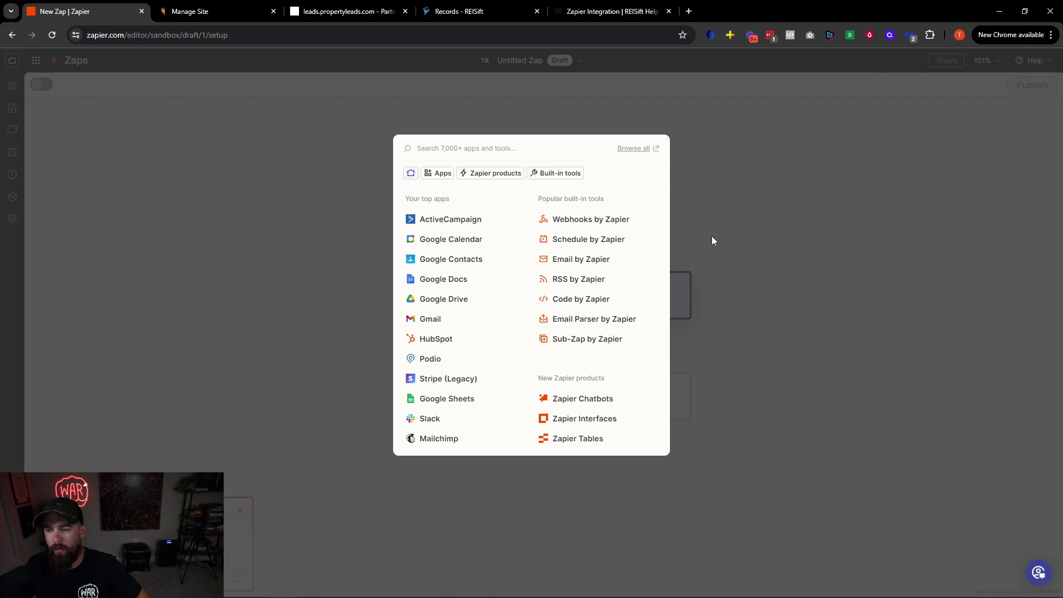
{"action": "left_click", "coordinate": [713, 240]}
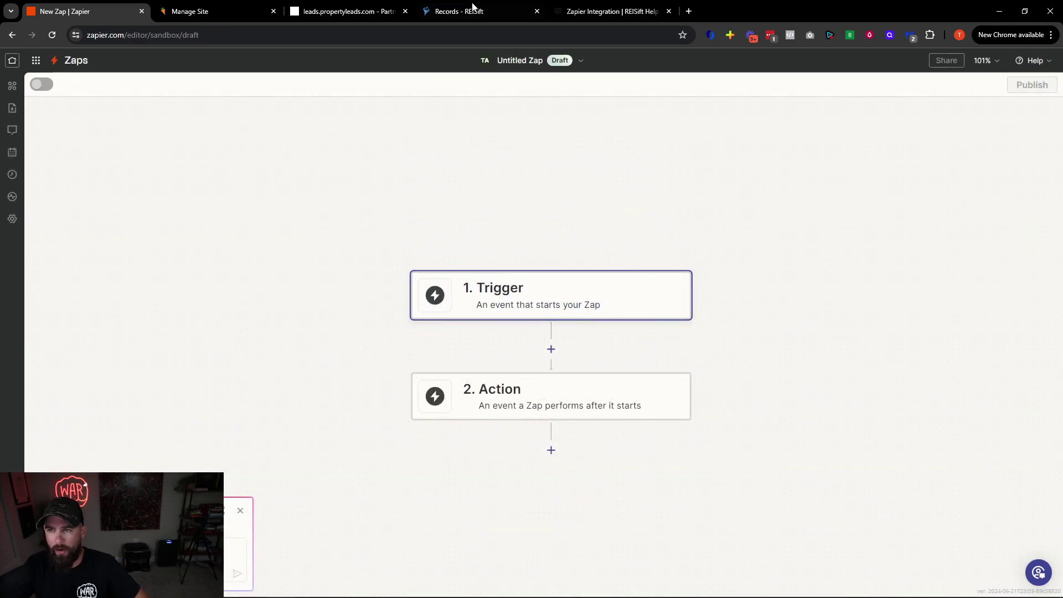
Return to My Zaps and open the FCRE folder with its three running Zaps
{"action": "mouse_move", "coordinate": [443, 21]}
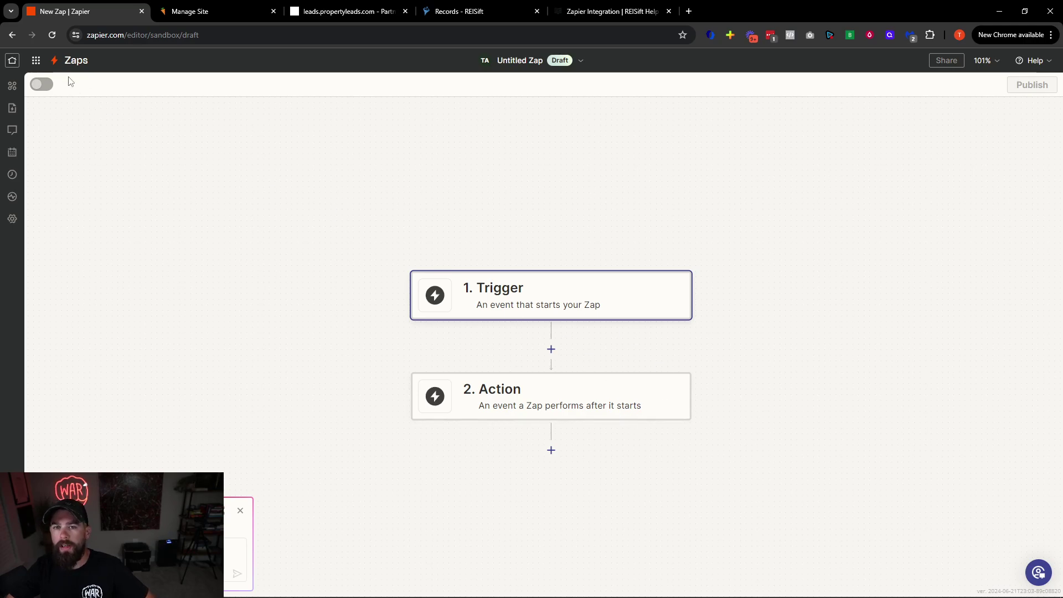
{"action": "left_click", "coordinate": [60, 62]}
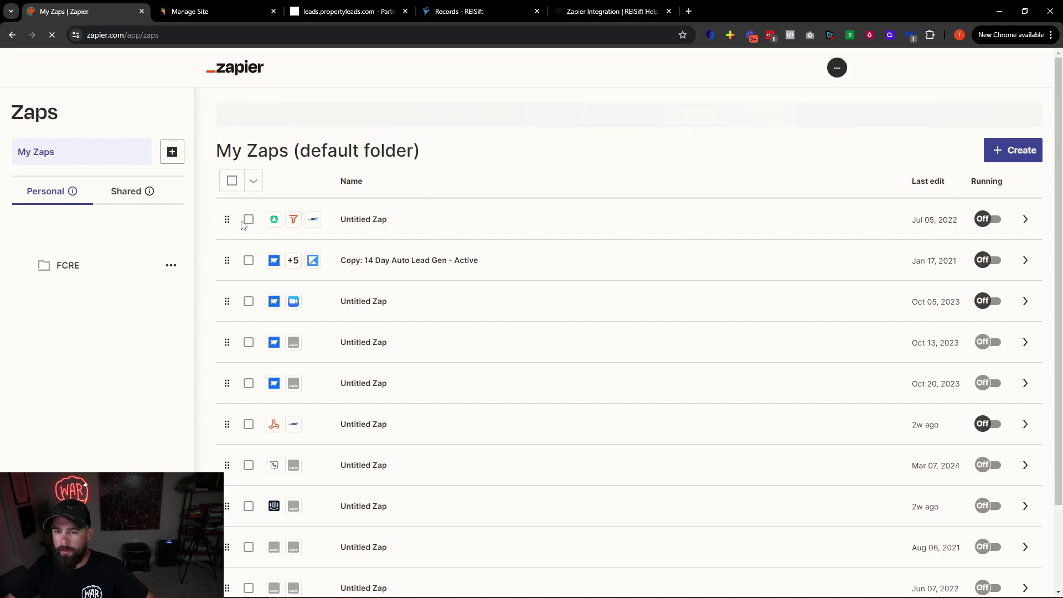
{"action": "left_click", "coordinate": [251, 276]}
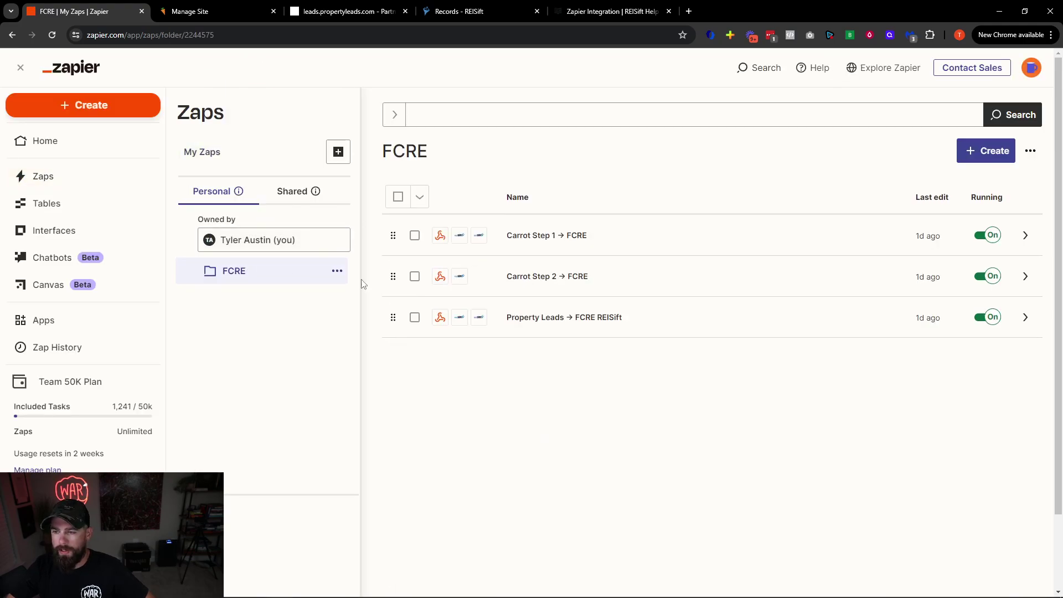
{"action": "mouse_move", "coordinate": [188, 11]}
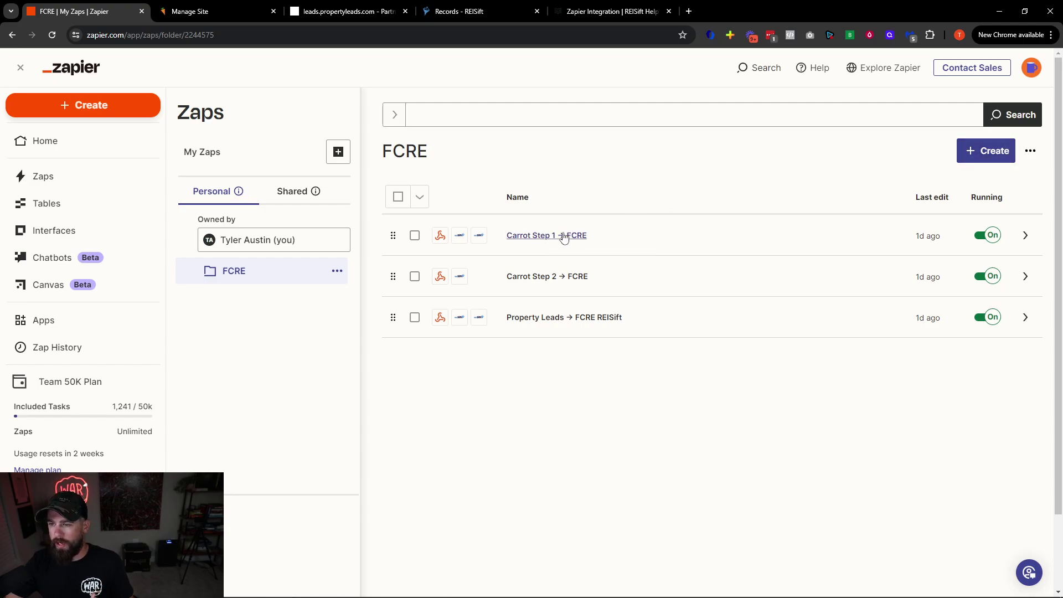
Open the Carrot Step 1 → FCRE Zap and edit its Catch Hook trigger's test records
{"action": "left_click", "coordinate": [549, 240]}
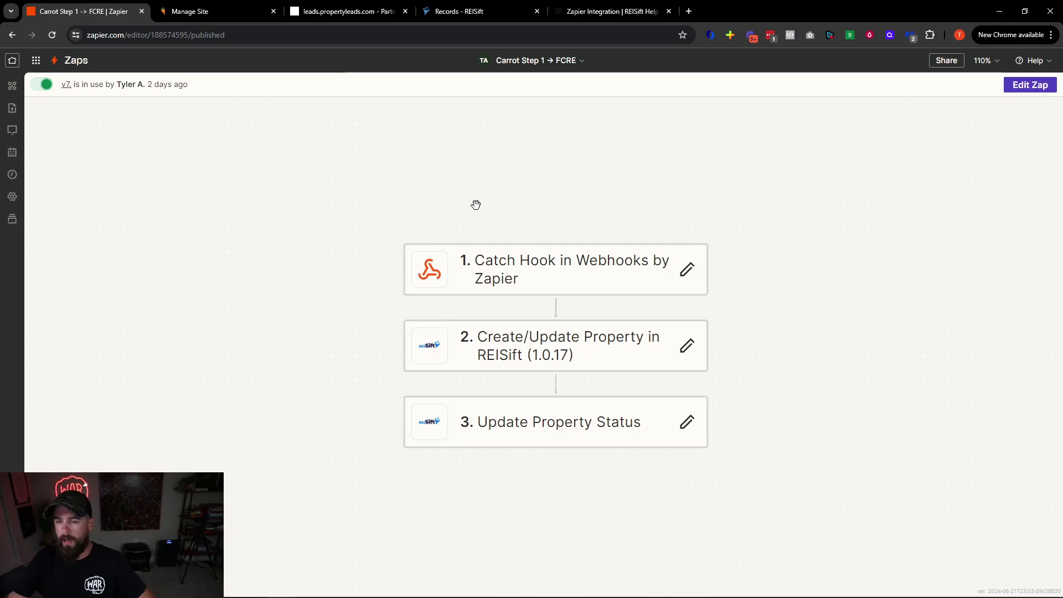
{"action": "left_click", "coordinate": [492, 277]}
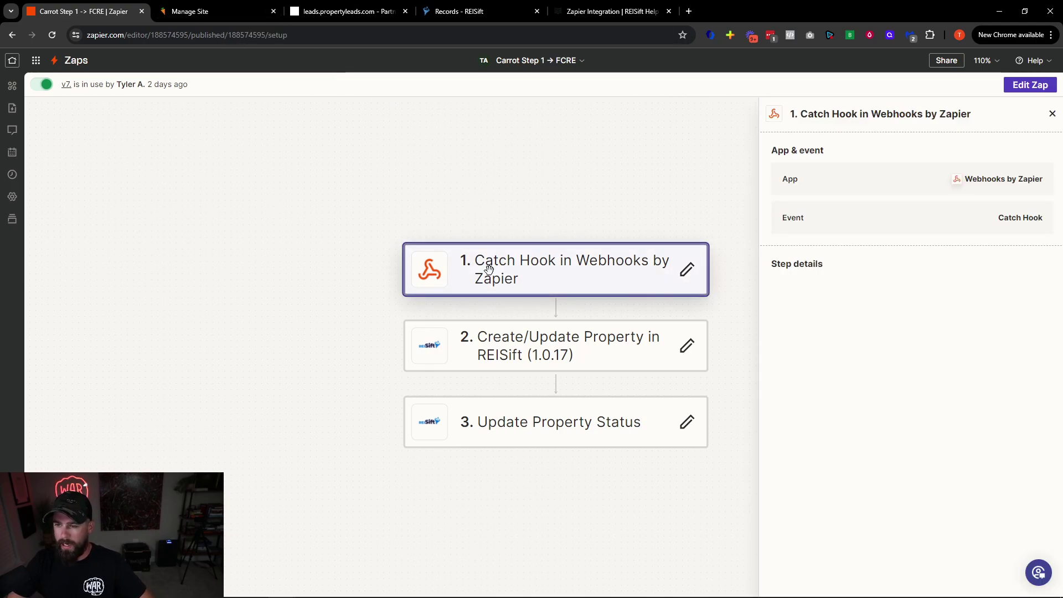
{"action": "left_click", "coordinate": [687, 270]}
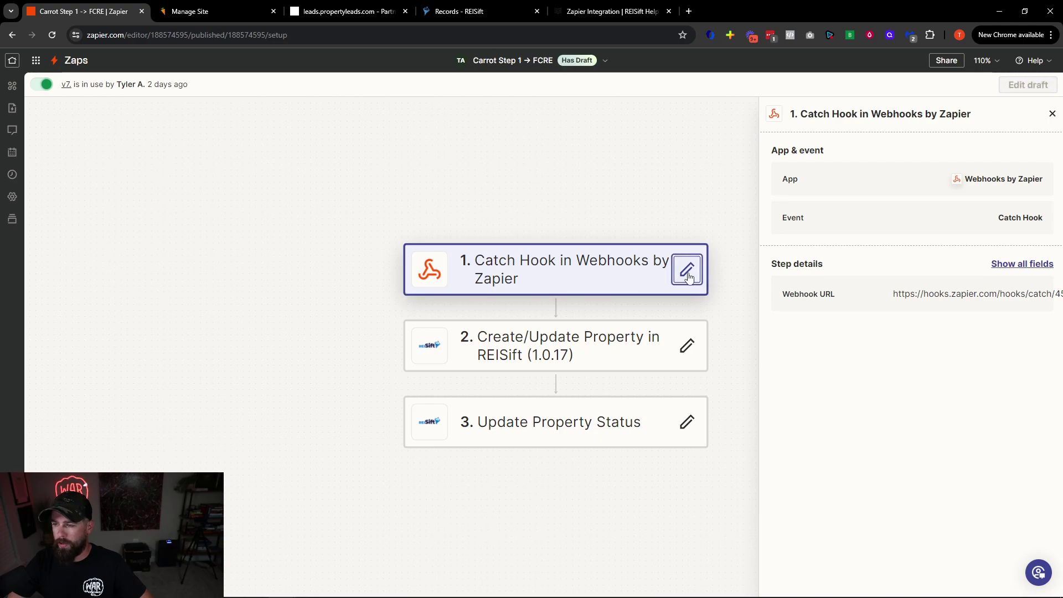
{"action": "left_click", "coordinate": [506, 250]}
{"action": "left_click", "coordinate": [426, 250]}
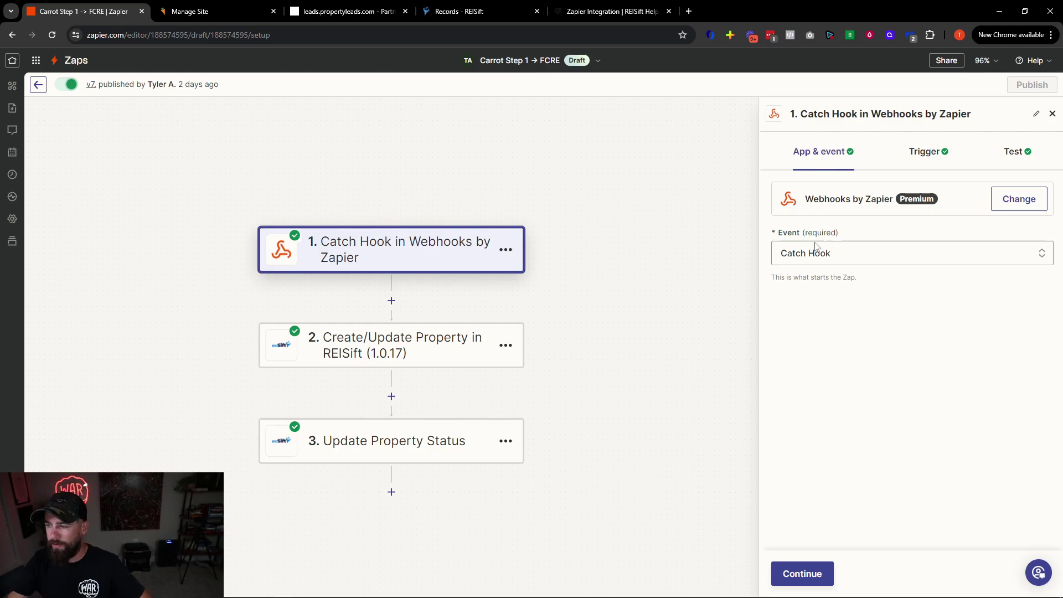
{"action": "left_click", "coordinate": [923, 154]}
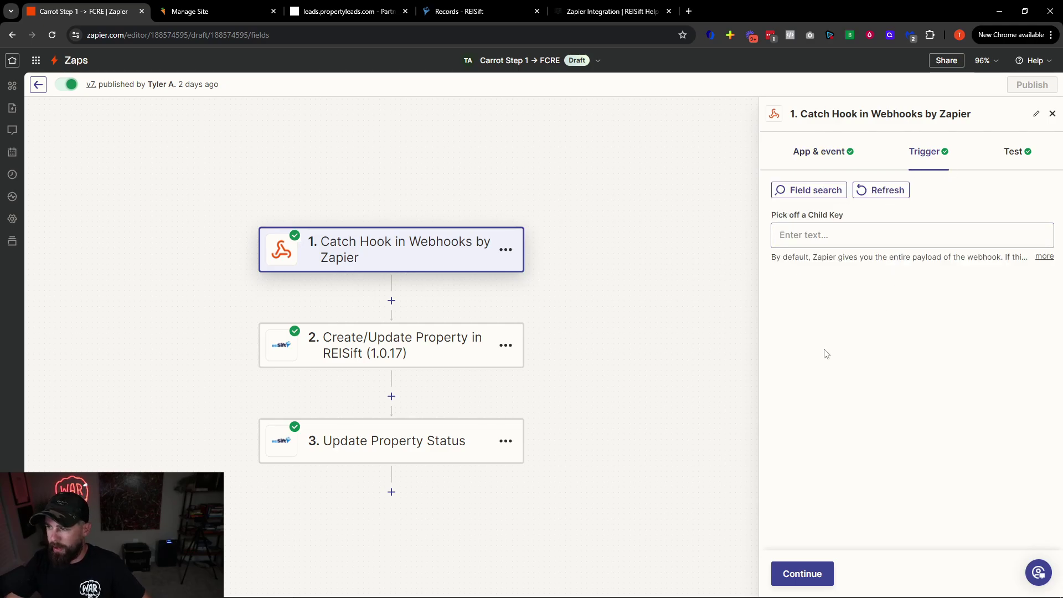
{"action": "left_click", "coordinate": [1015, 153]}
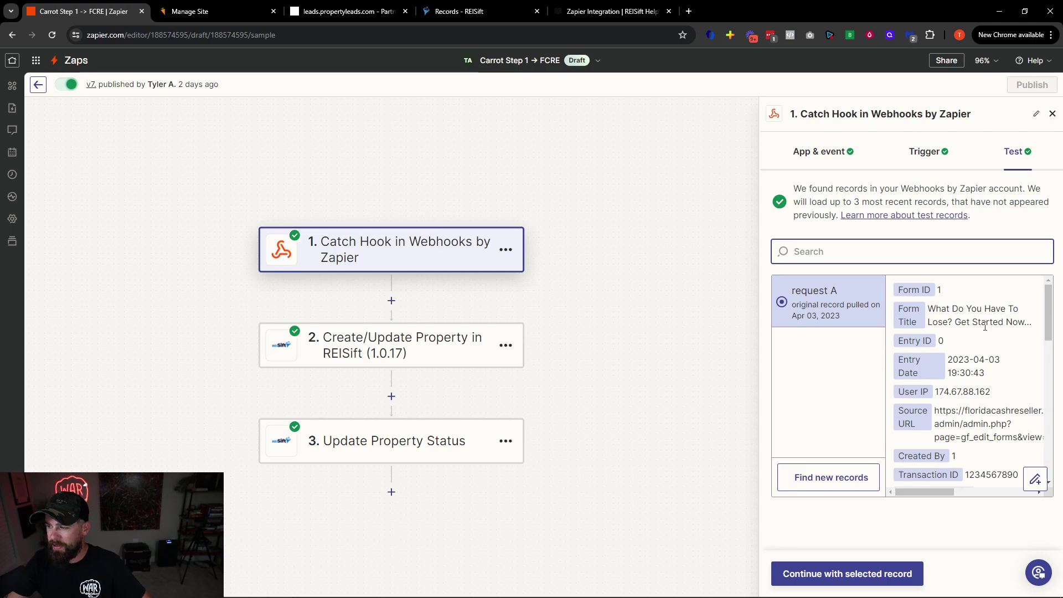
Fetch the newest webhook records and inspect the most recent one, request C
{"action": "scroll", "coordinate": [963, 432], "scroll_direction": "down", "scroll_amount": 3}
{"action": "scroll", "coordinate": [872, 304], "scroll_direction": "up", "scroll_amount": 3}
{"action": "scroll", "coordinate": [867, 370], "scroll_direction": "down", "scroll_amount": 1}
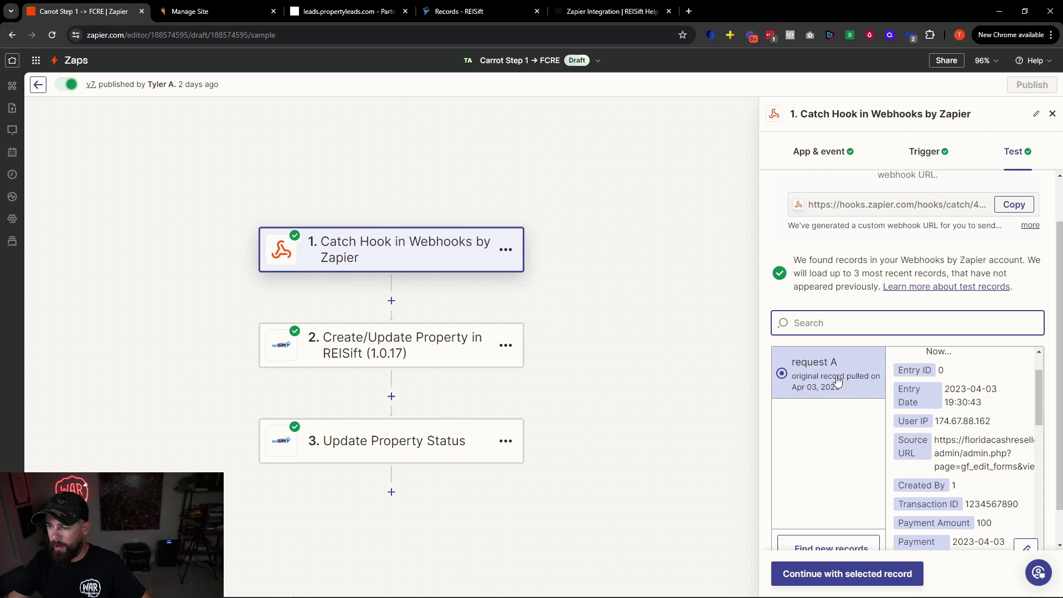
{"action": "scroll", "coordinate": [944, 423], "scroll_direction": "down", "scroll_amount": 1}
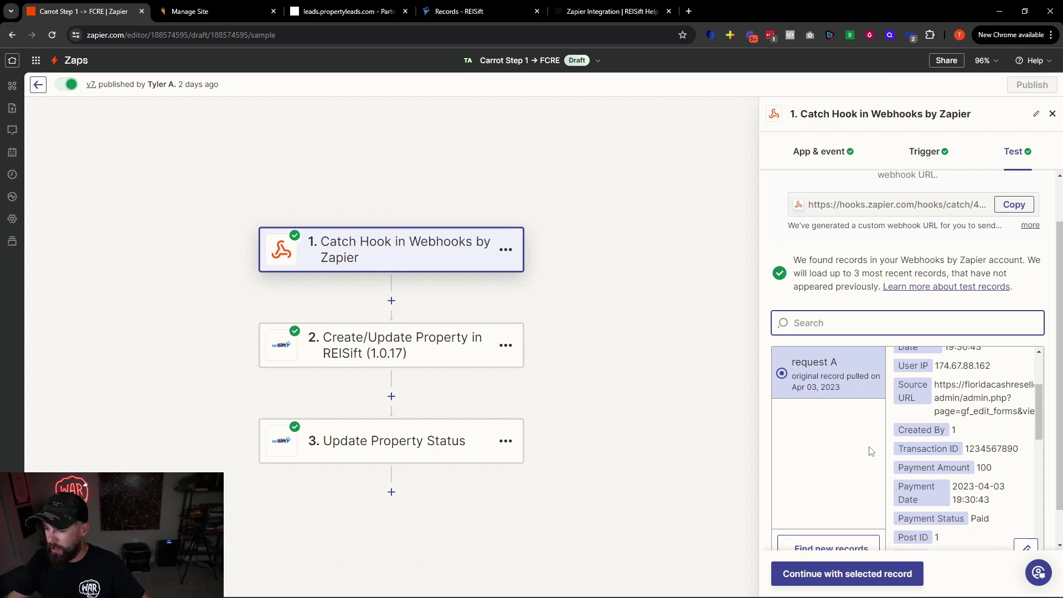
{"action": "scroll", "coordinate": [909, 401], "scroll_direction": "up", "scroll_amount": 5}
{"action": "scroll", "coordinate": [909, 471], "scroll_direction": "down", "scroll_amount": 5}
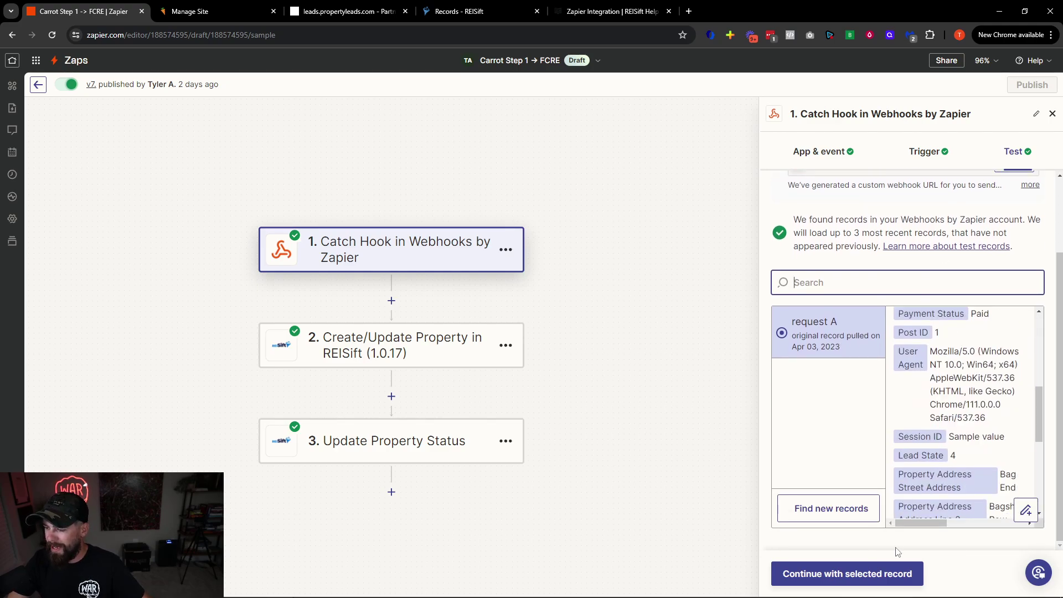
{"action": "left_click", "coordinate": [811, 507]}
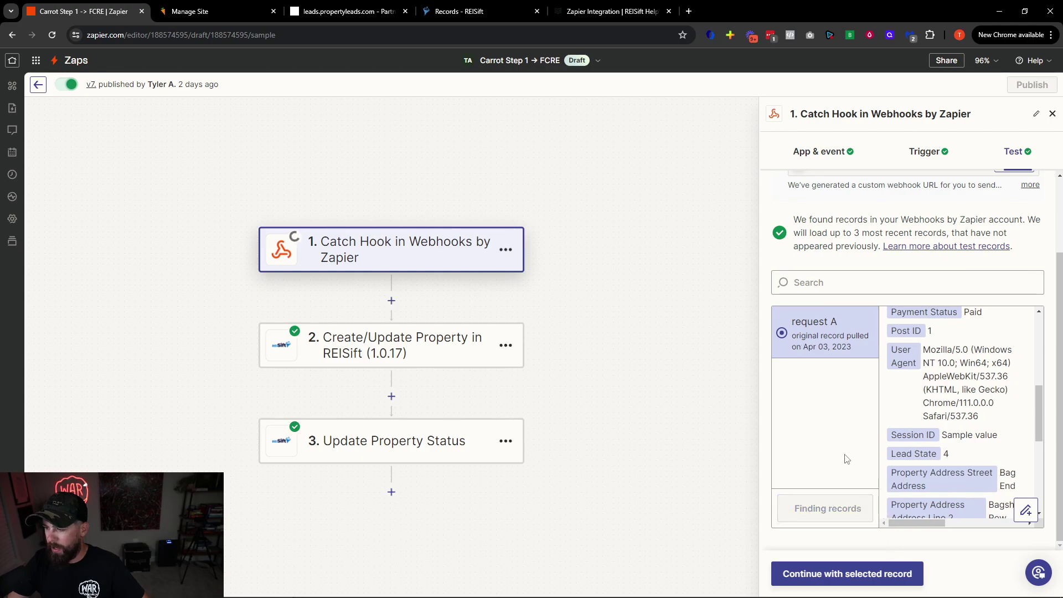
{"action": "left_click", "coordinate": [826, 338]}
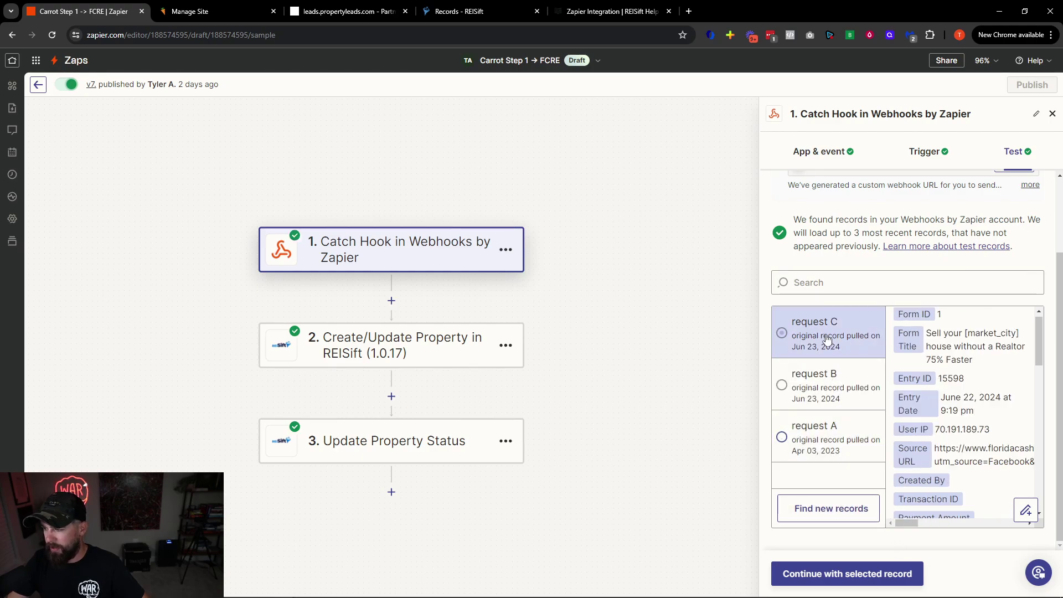
{"action": "scroll", "coordinate": [969, 411], "scroll_direction": "down", "scroll_amount": 10}
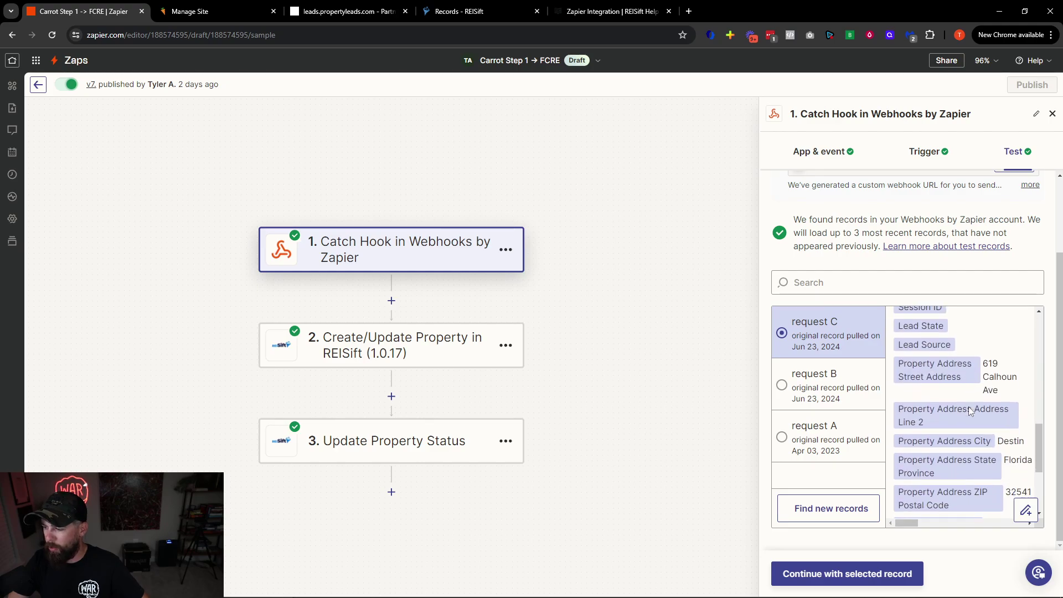
{"action": "scroll", "coordinate": [1001, 400], "scroll_direction": "up", "scroll_amount": 1}
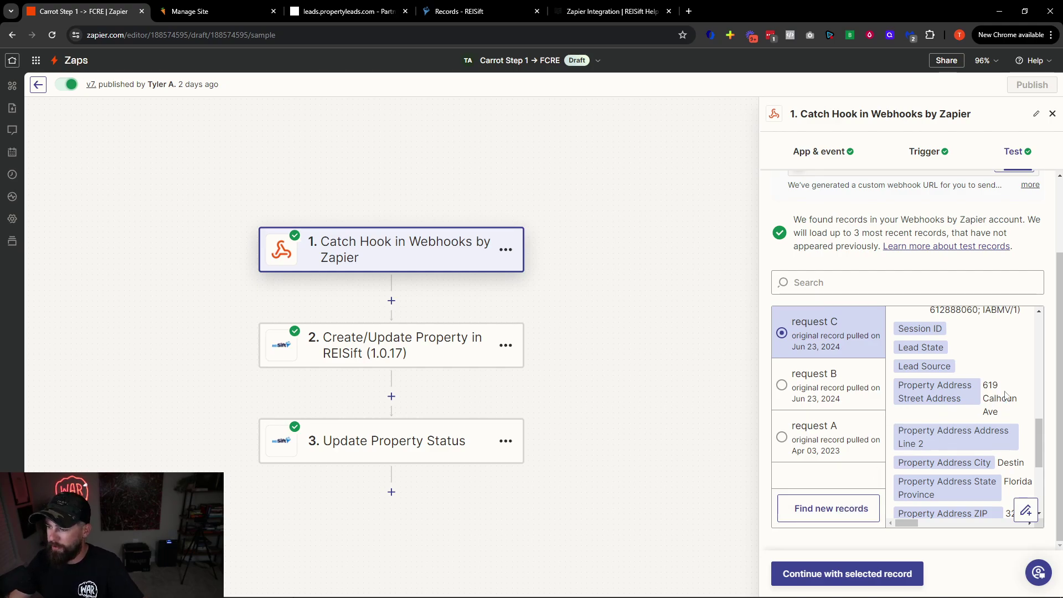
{"action": "scroll", "coordinate": [1001, 386], "scroll_direction": "up", "scroll_amount": 1}
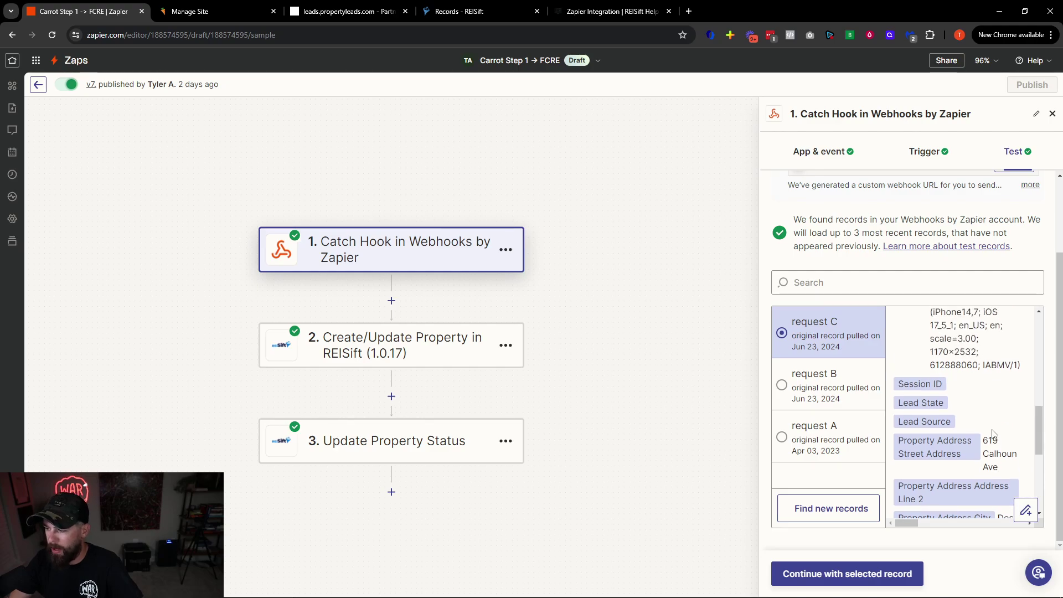
{"action": "scroll", "coordinate": [1003, 388], "scroll_direction": "down", "scroll_amount": 1}
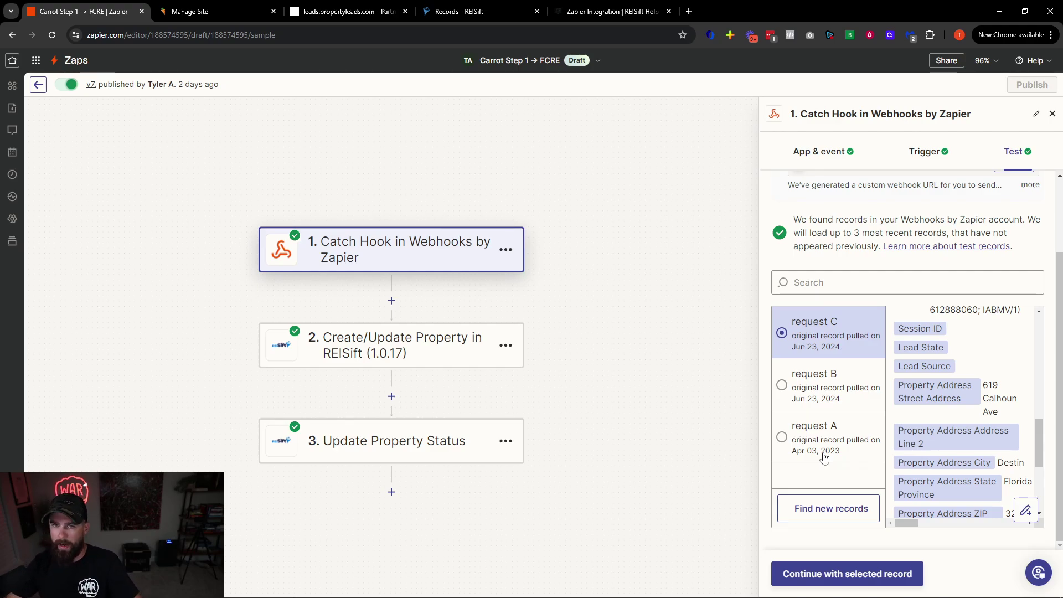
Inspect the older sample record, request A, including its Bag End street address
{"action": "left_click", "coordinate": [825, 458]}
{"action": "scroll", "coordinate": [999, 458], "scroll_direction": "down", "scroll_amount": 3}
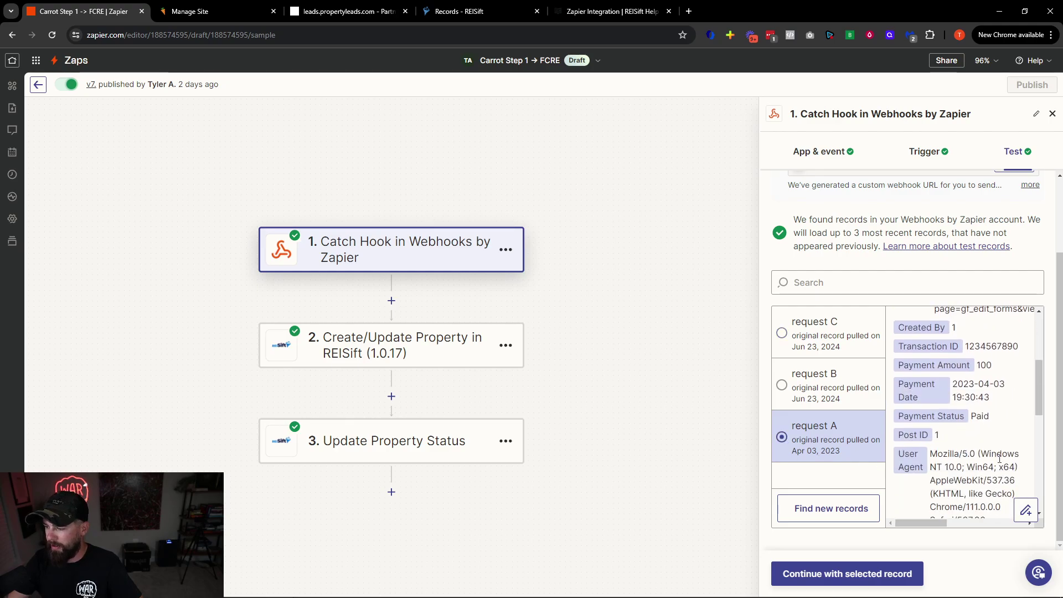
{"action": "scroll", "coordinate": [1000, 457], "scroll_direction": "down", "scroll_amount": 3}
{"action": "left_click_drag", "start_coordinate": [1004, 351], "coordinate": [1023, 377]}
{"action": "scroll", "coordinate": [997, 399], "scroll_direction": "down", "scroll_amount": 3}
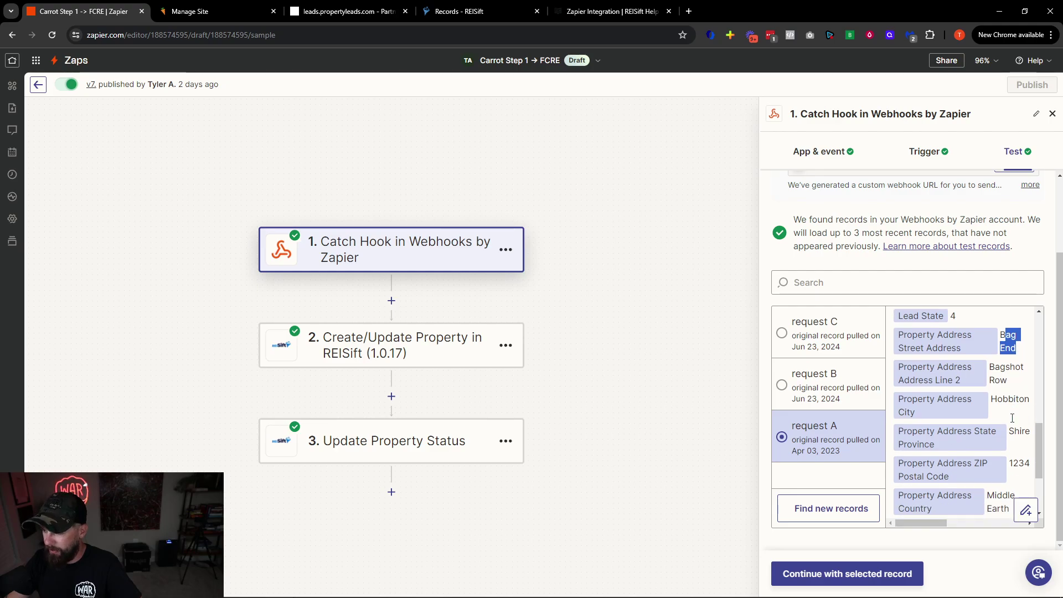
{"action": "scroll", "coordinate": [985, 418], "scroll_direction": "up", "scroll_amount": 3}
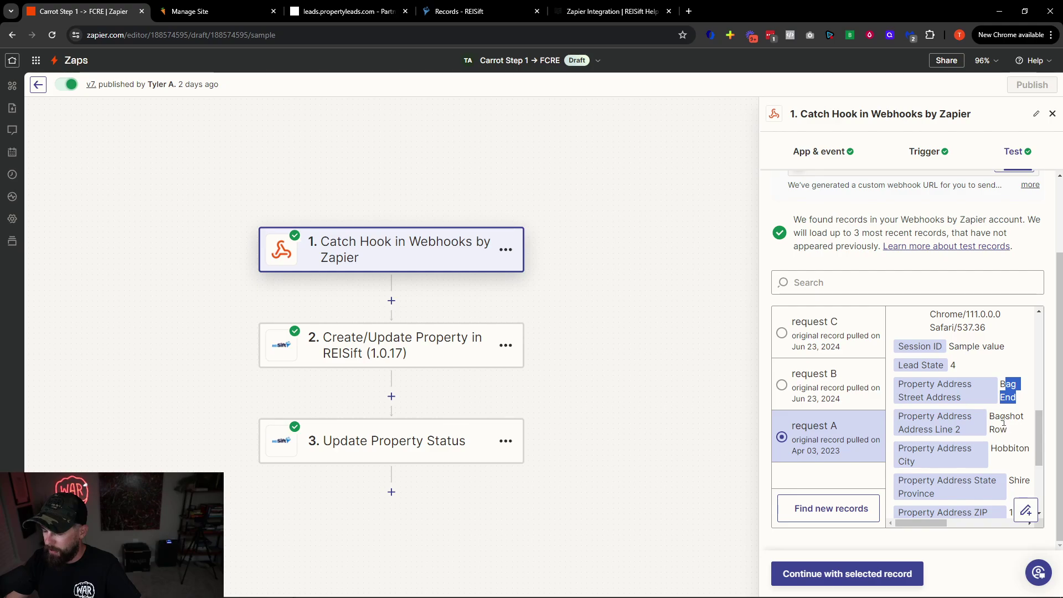
{"action": "scroll", "coordinate": [1012, 415], "scroll_direction": "up", "scroll_amount": 5}
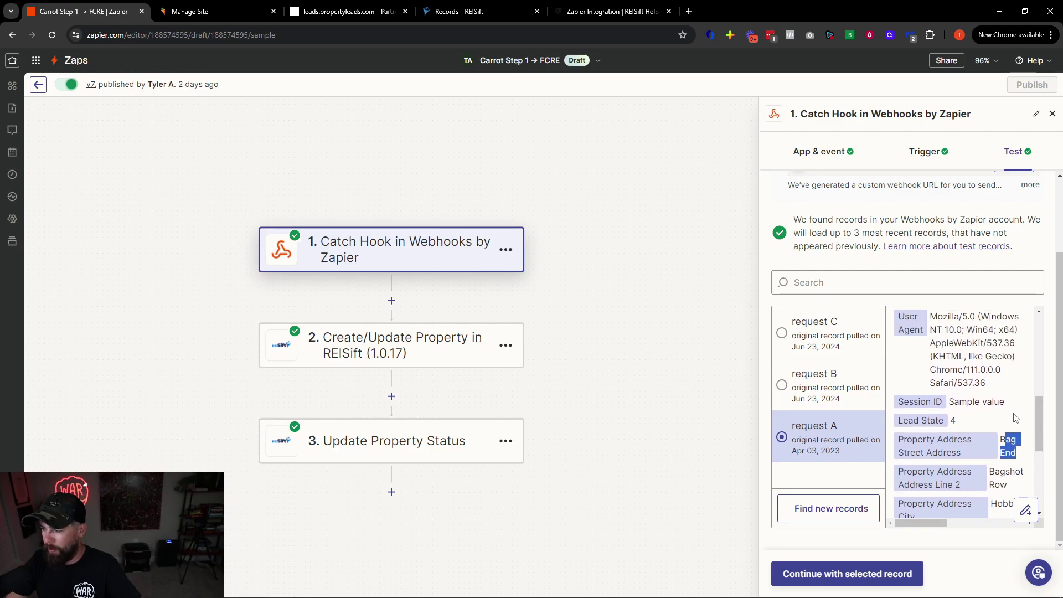
{"action": "scroll", "coordinate": [1011, 419], "scroll_direction": "down", "scroll_amount": 5}
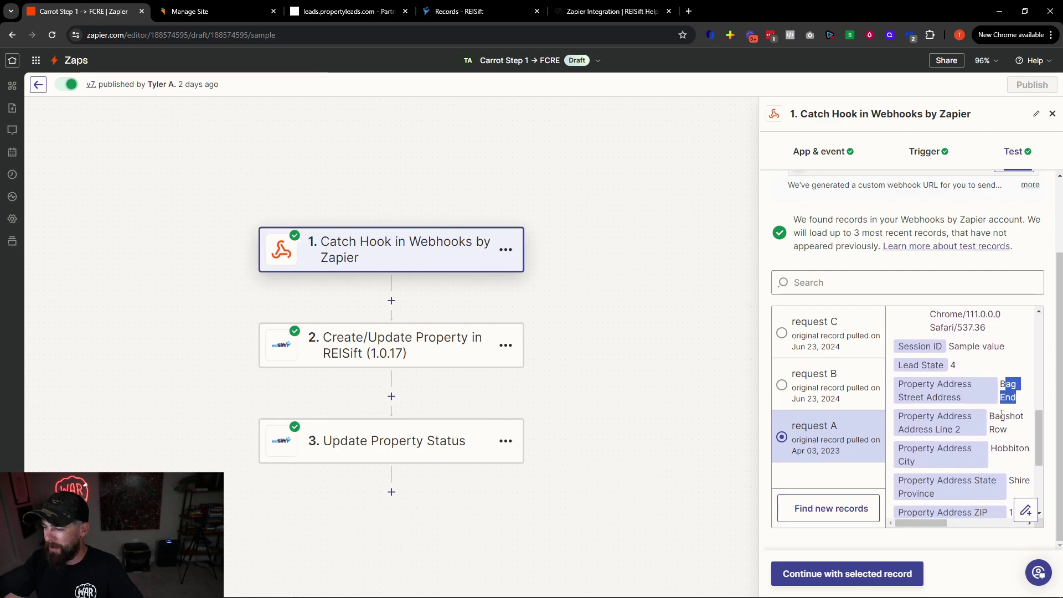
Select request B, the June 23, 2024 record, and review its fields
{"action": "left_click", "coordinate": [833, 389]}
{"action": "scroll", "coordinate": [973, 418], "scroll_direction": "down", "scroll_amount": 3}
{"action": "scroll", "coordinate": [976, 422], "scroll_direction": "down", "scroll_amount": 2}
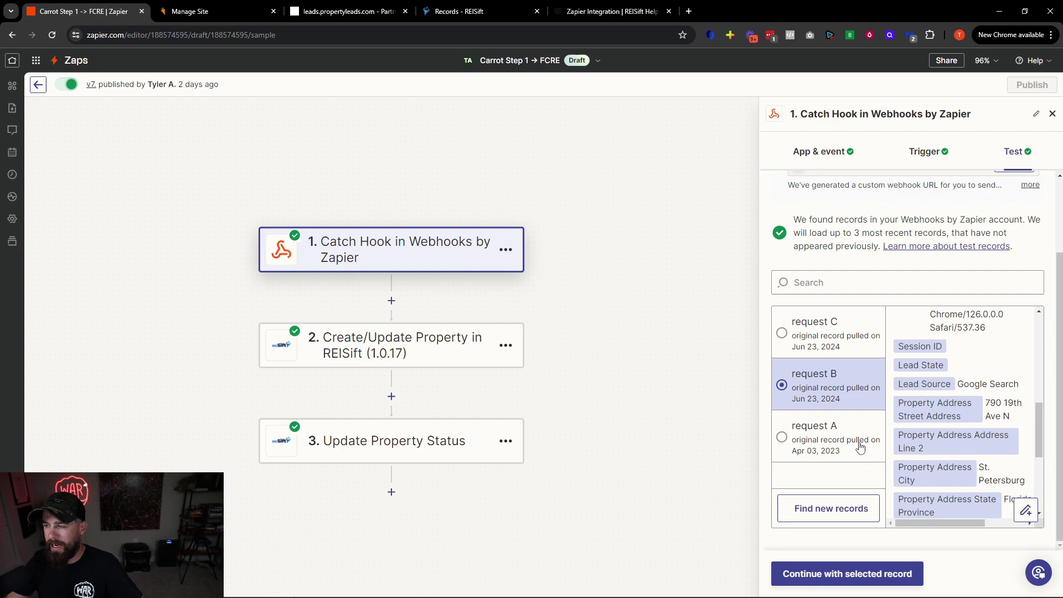
{"action": "scroll", "coordinate": [886, 399], "scroll_direction": "up", "scroll_amount": 1}
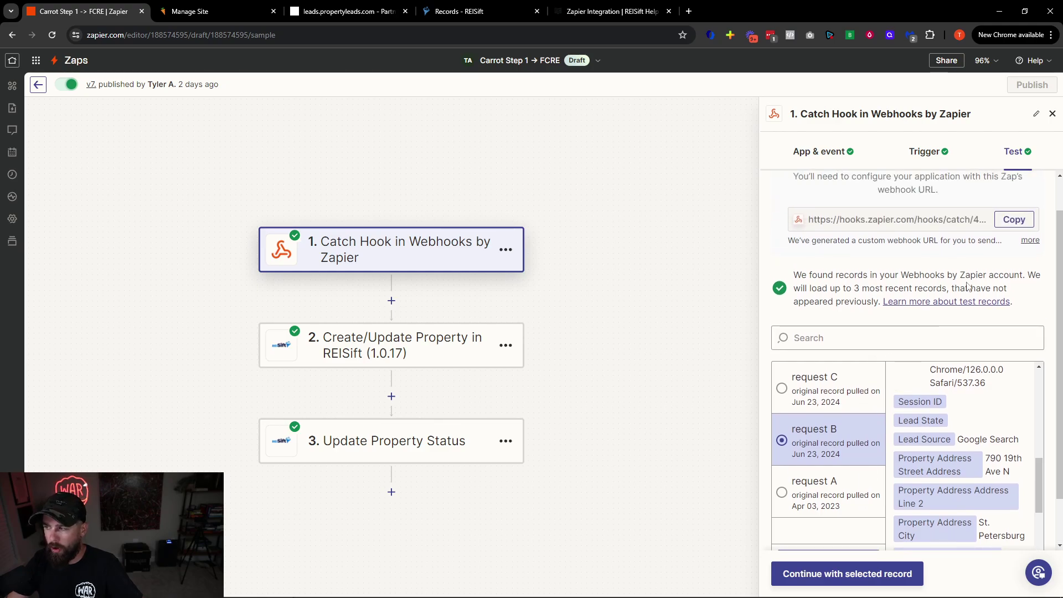
{"action": "scroll", "coordinate": [997, 327], "scroll_direction": "up", "scroll_amount": 1}
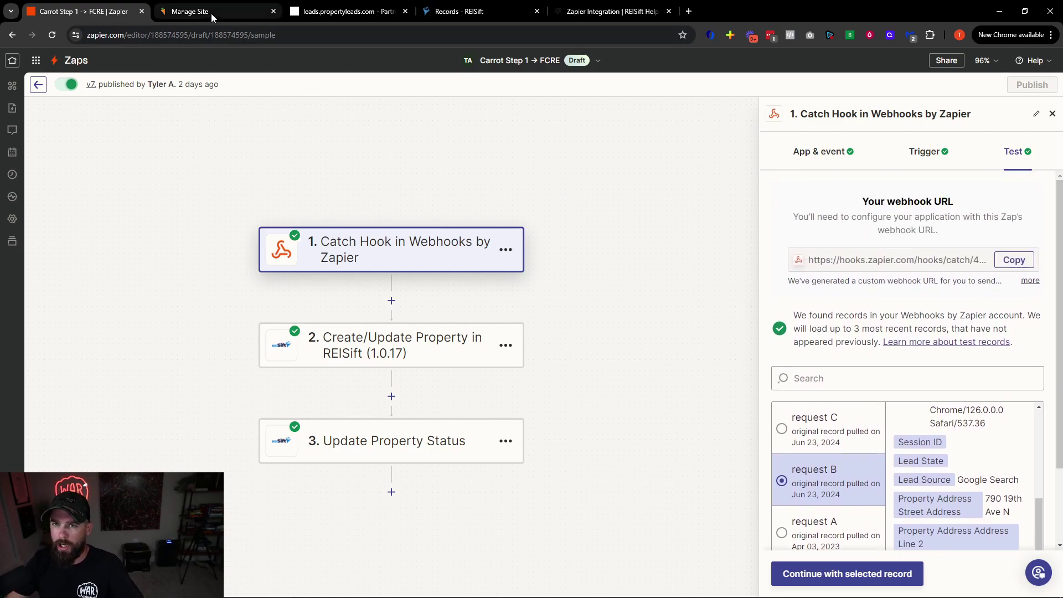
Open the Florida Cash Real Estate site's Forms list, showing six active forms
{"action": "mouse_move", "coordinate": [201, 21]}
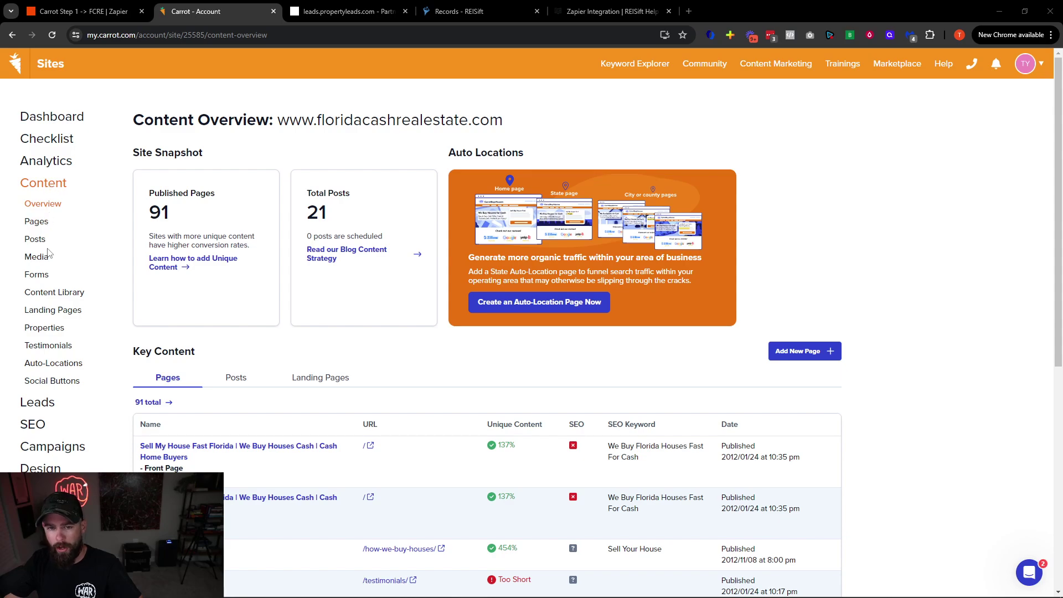
{"action": "left_click", "coordinate": [41, 277]}
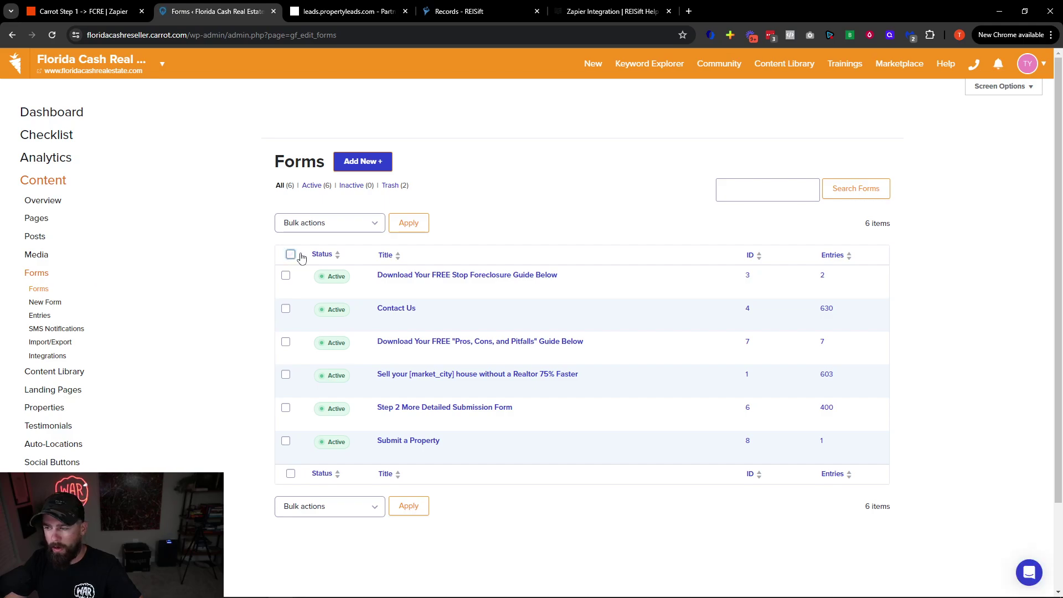
{"action": "mouse_move", "coordinate": [454, 386]}
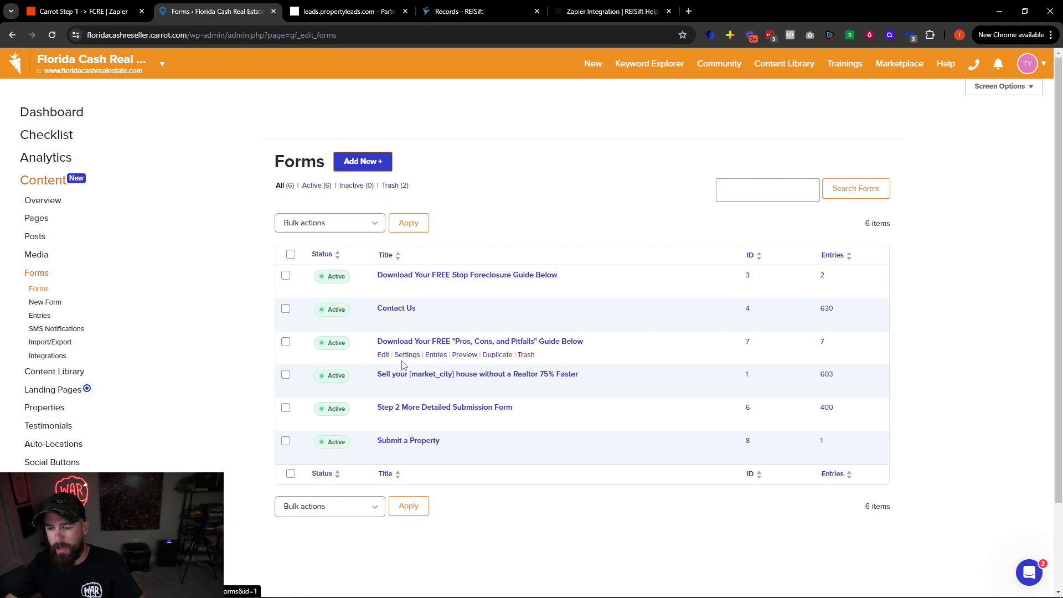
{"action": "mouse_move", "coordinate": [422, 355]}
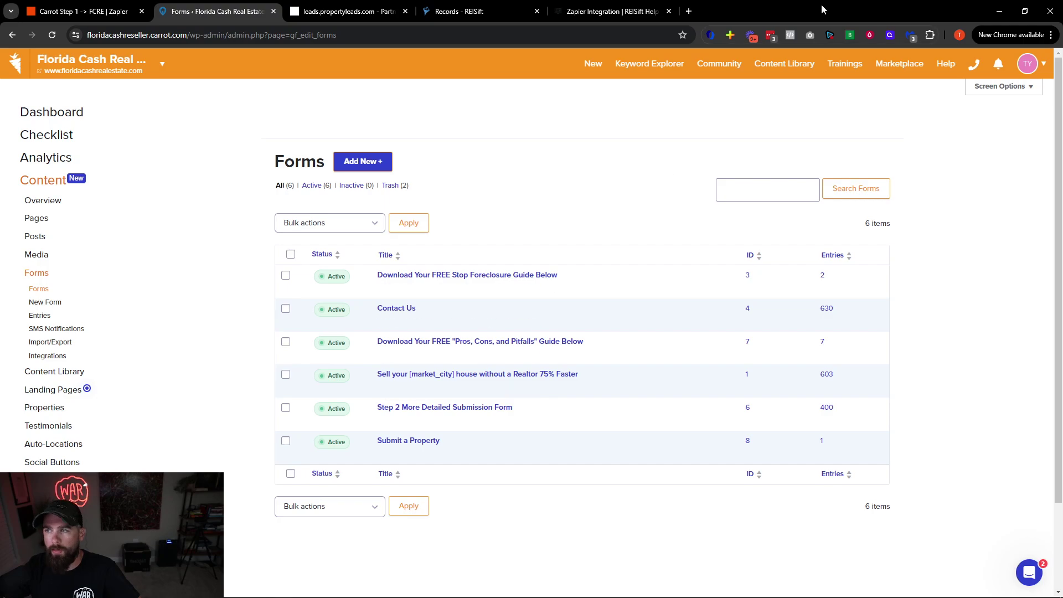
Load floridacashrealestate.com in a new tab and open DevTools beside it
{"action": "left_click", "coordinate": [689, 11]}
{"action": "type", "text": "f"}
{"action": "key", "text": "Return"}
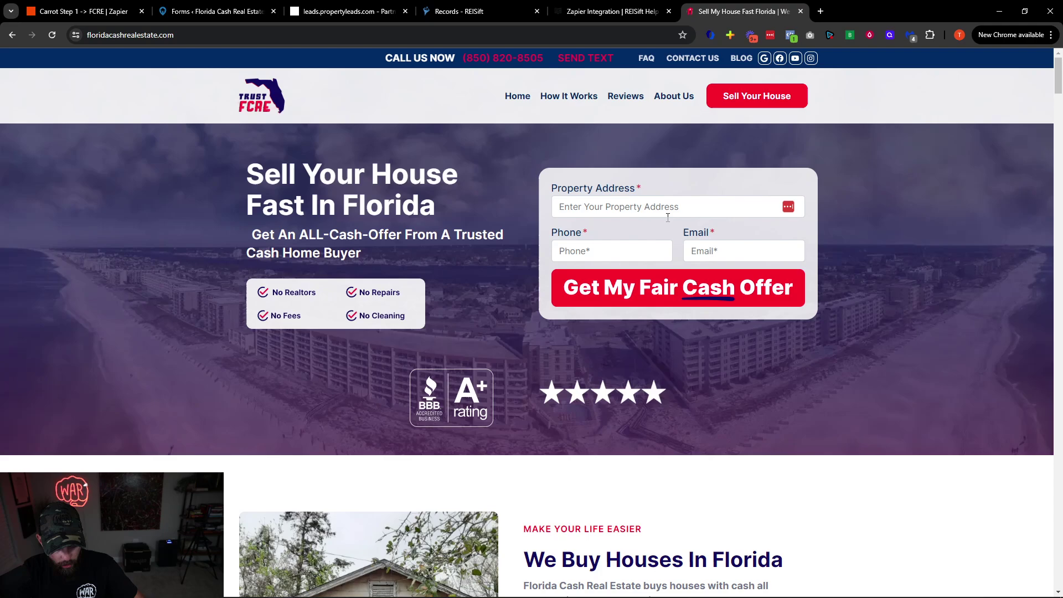
{"action": "key", "text": "ctrl+shift+j"}
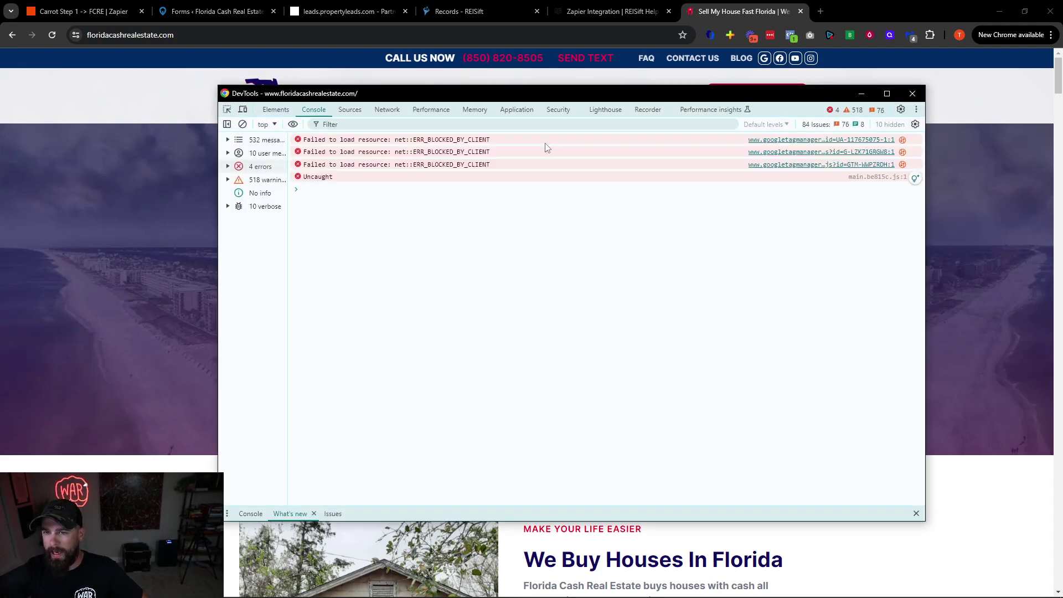
{"action": "left_click_drag", "start_coordinate": [380, 95], "coordinate": [938, 133]}
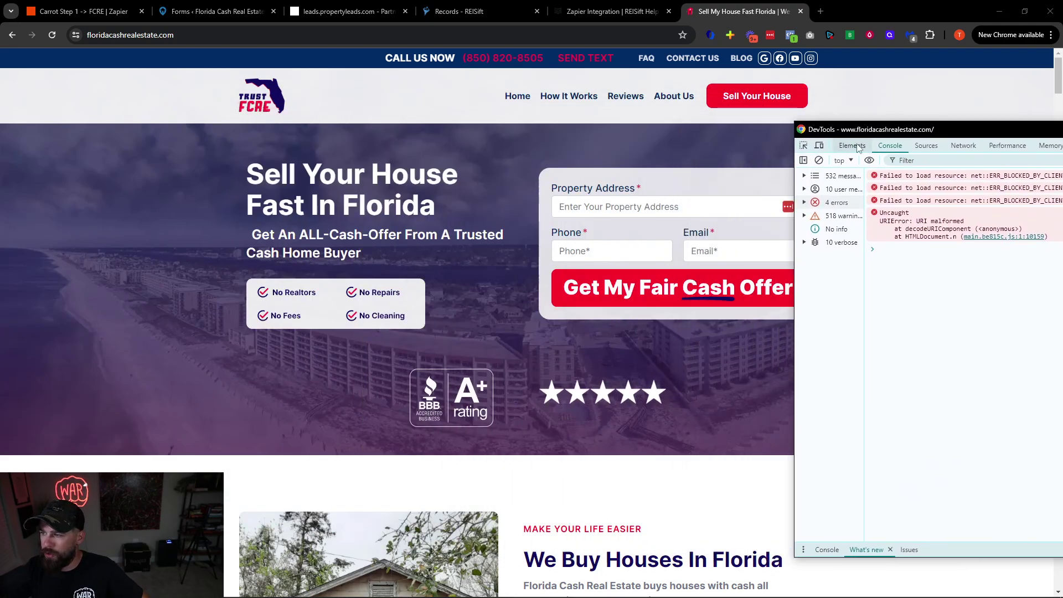
Inspect the hero lead form, expanding gform_wrapper and its gform_1 form element
{"action": "left_click", "coordinate": [804, 145]}
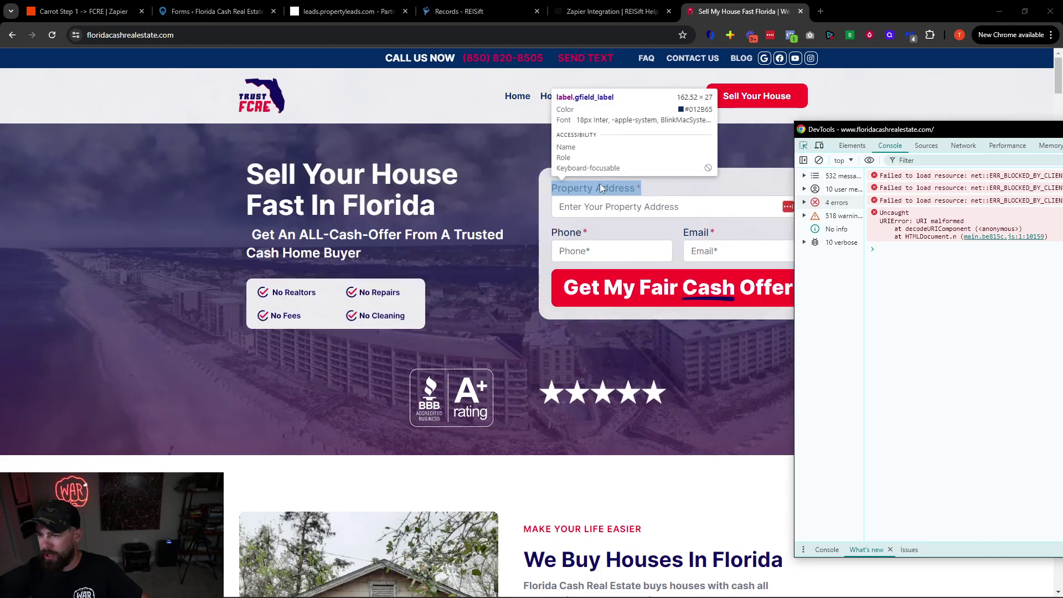
{"action": "left_click", "coordinate": [559, 177]}
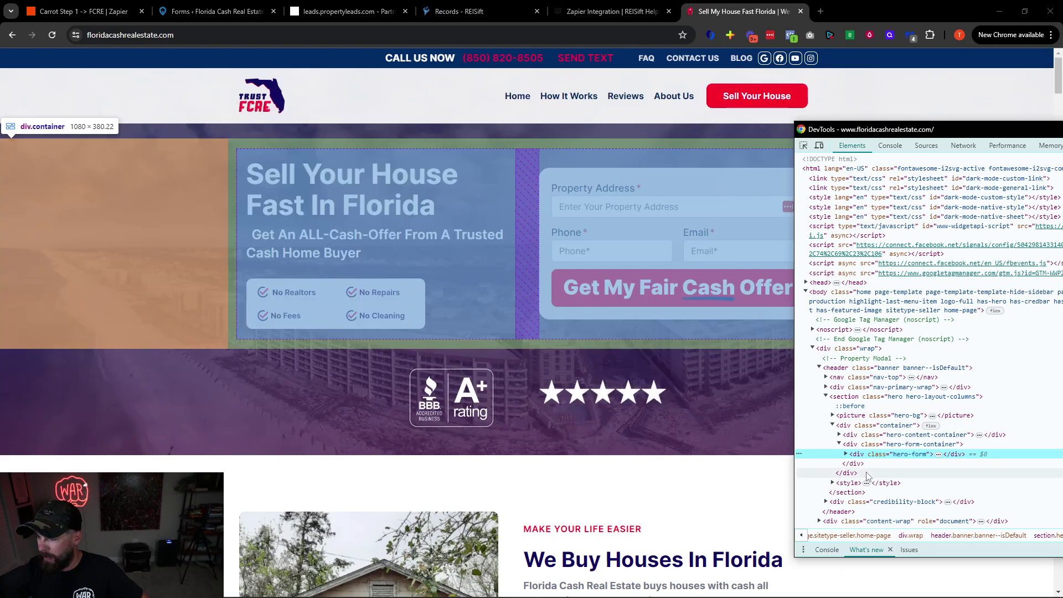
{"action": "left_click", "coordinate": [845, 454]}
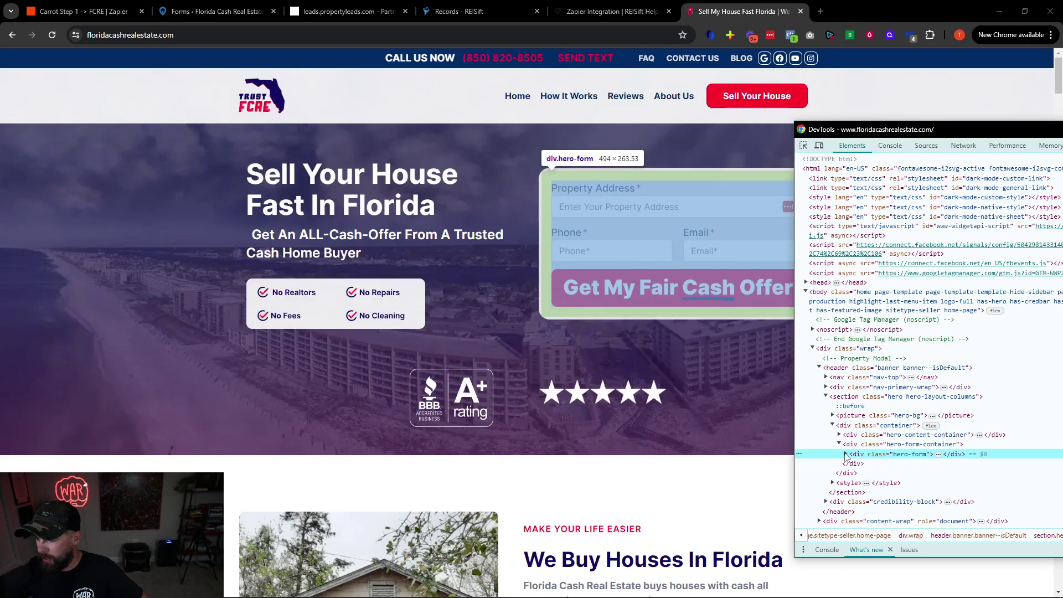
{"action": "left_click_drag", "start_coordinate": [873, 130], "coordinate": [476, 65]}
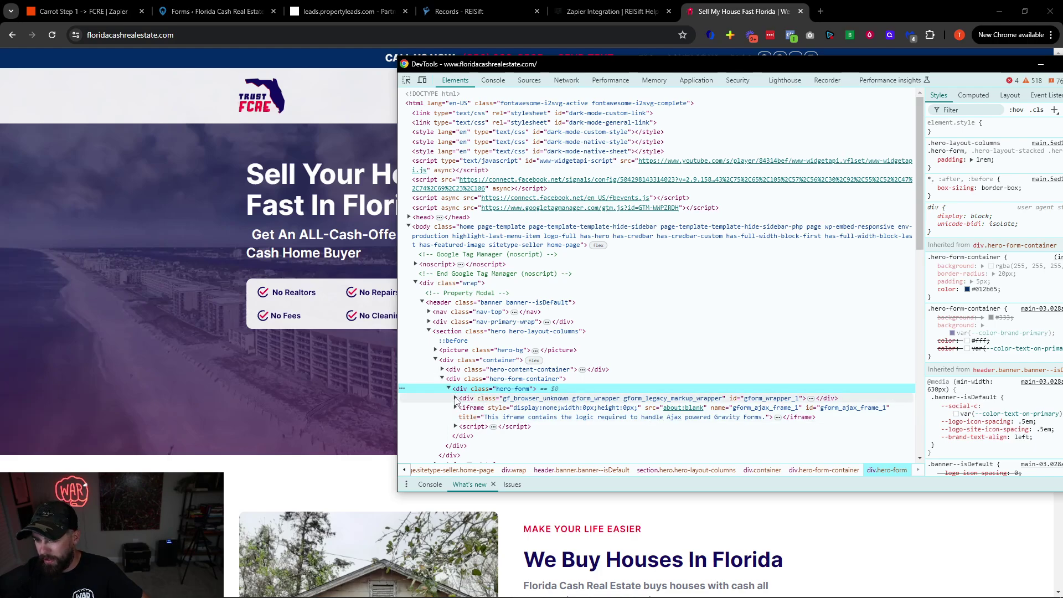
{"action": "left_click", "coordinate": [457, 401]}
{"action": "left_click", "coordinate": [455, 398]}
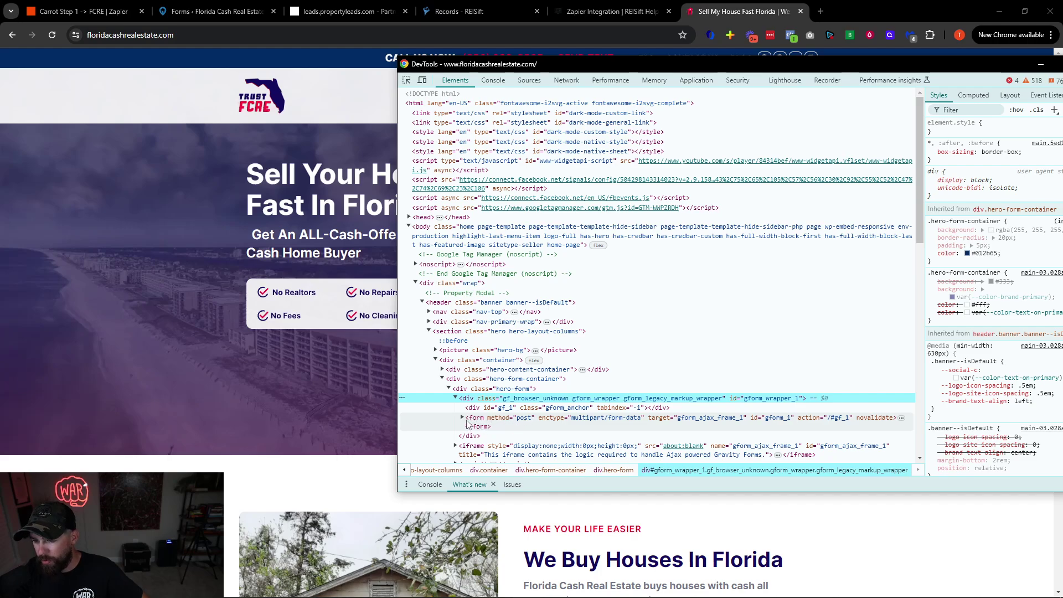
{"action": "left_click", "coordinate": [462, 418]}
{"action": "scroll", "coordinate": [501, 413], "scroll_direction": "down", "scroll_amount": 2}
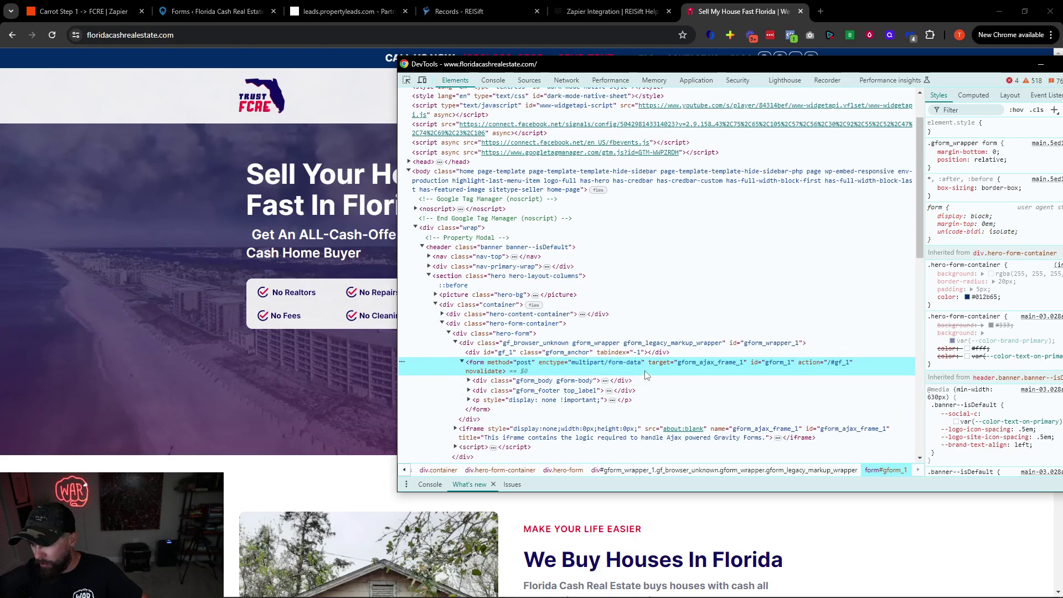
Expand gform_body, gform_footer's hidden inputs and the hidden paragraph, then close DevTools
{"action": "left_click", "coordinate": [469, 383]}
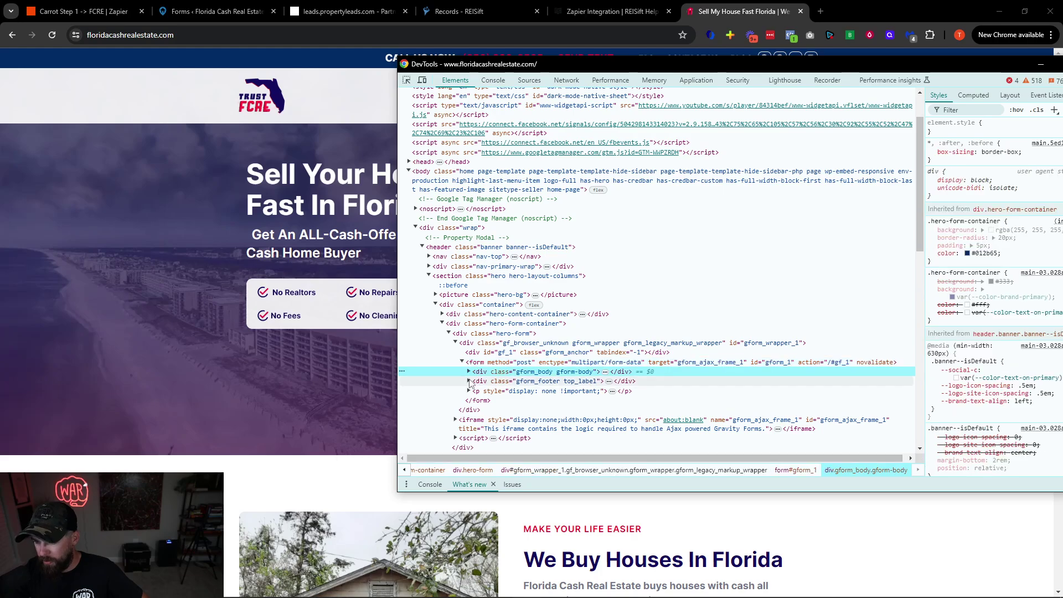
{"action": "left_click", "coordinate": [468, 381]}
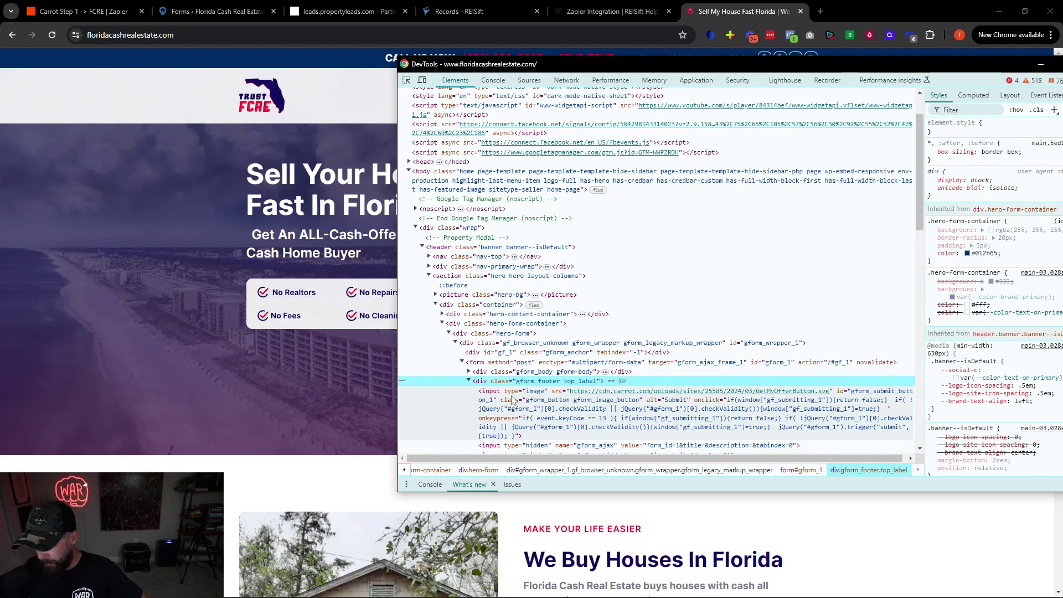
{"action": "scroll", "coordinate": [515, 402], "scroll_direction": "down", "scroll_amount": 3}
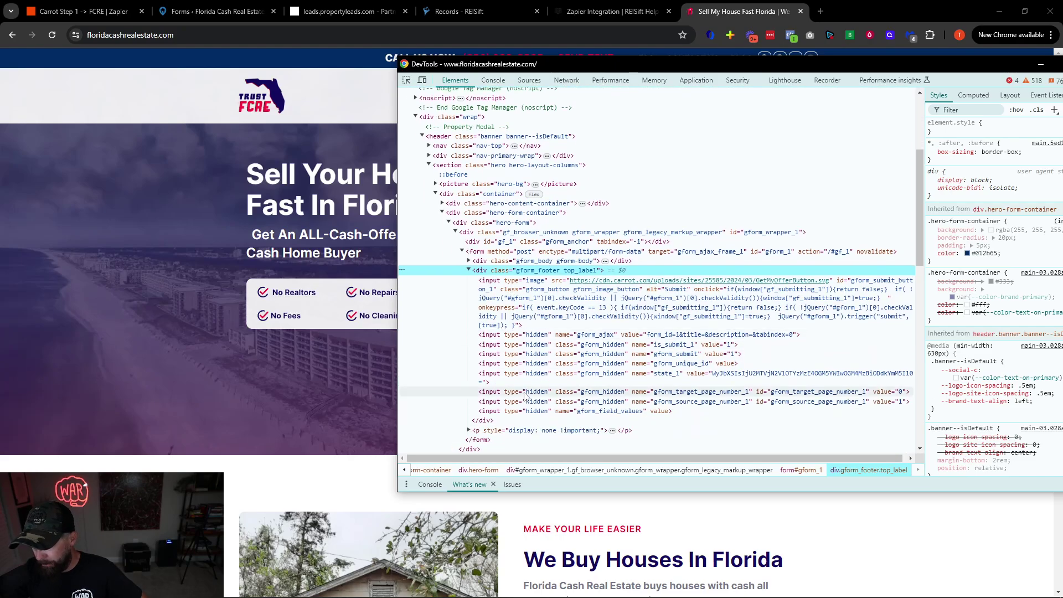
{"action": "scroll", "coordinate": [527, 411], "scroll_direction": "down", "scroll_amount": 2}
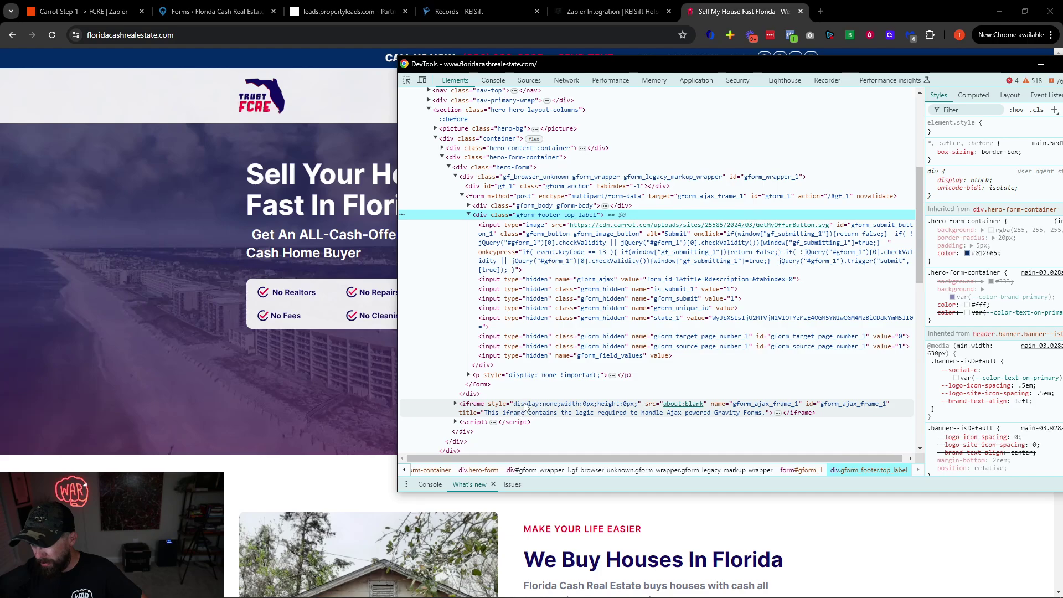
{"action": "left_click", "coordinate": [469, 375]}
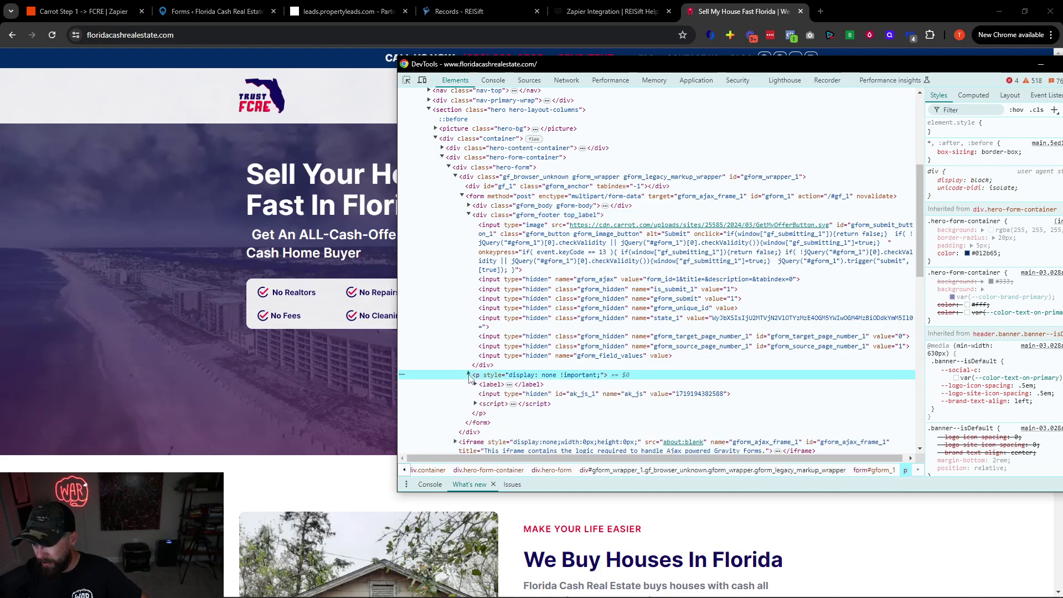
{"action": "scroll", "coordinate": [519, 381], "scroll_direction": "up", "scroll_amount": 2}
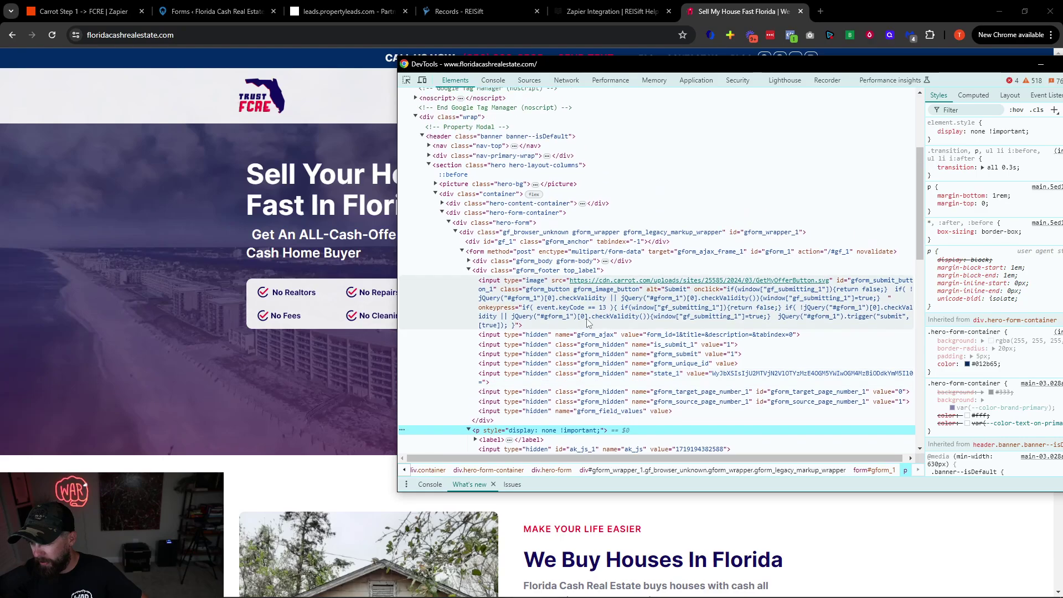
{"action": "left_click_drag", "start_coordinate": [955, 67], "coordinate": [760, 84]}
{"action": "left_click", "coordinate": [897, 81]}
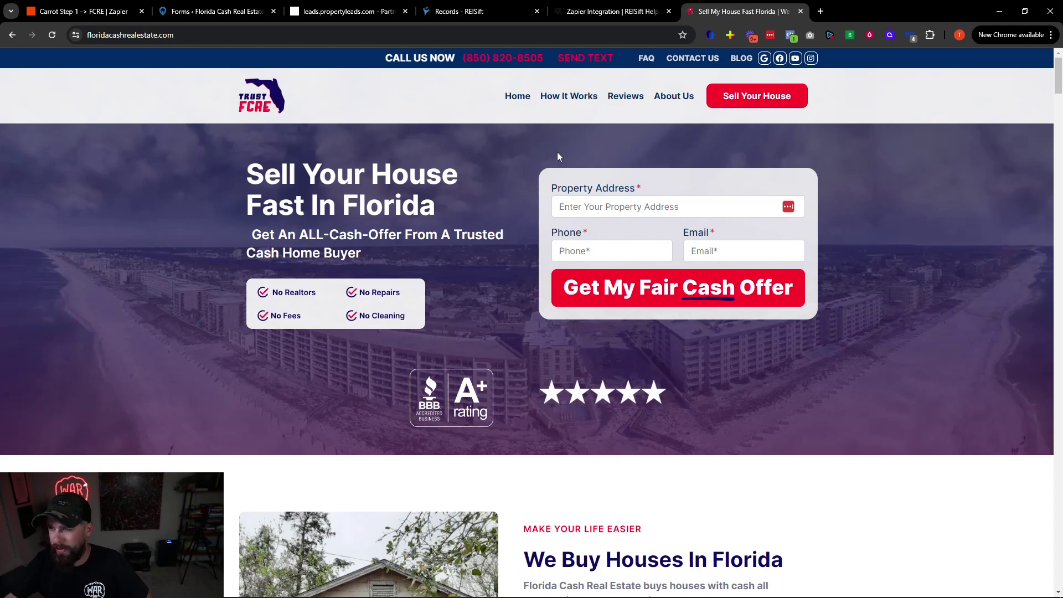
Open Zapier settings for the 'Sell your [market_city] house without a Realtor 75% Faster' form
{"action": "left_click", "coordinate": [83, 11]}
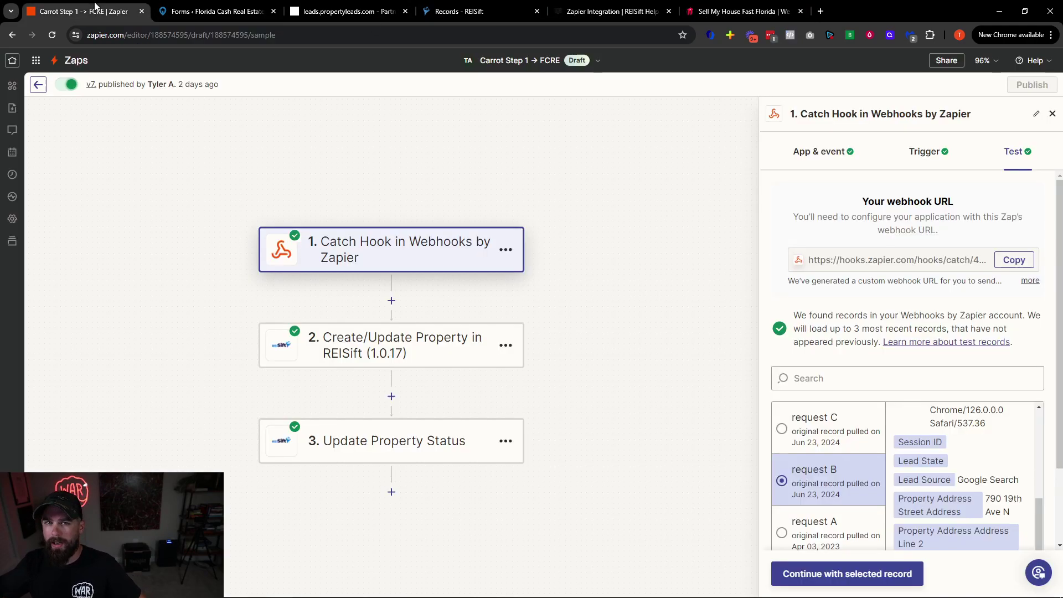
{"action": "left_click", "coordinate": [216, 11]}
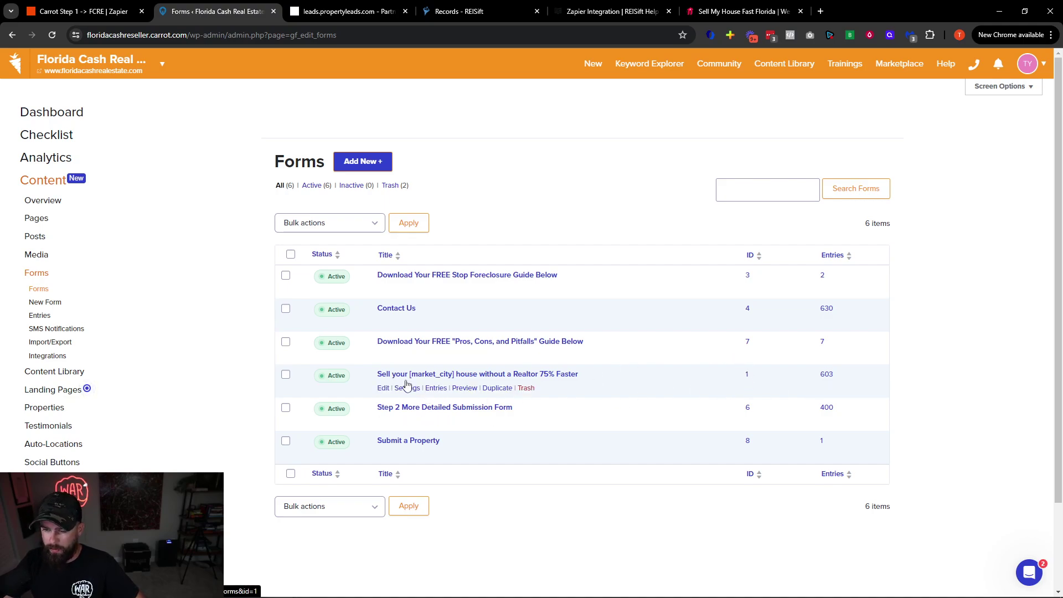
{"action": "scroll", "coordinate": [493, 283], "scroll_direction": "down", "scroll_amount": 2}
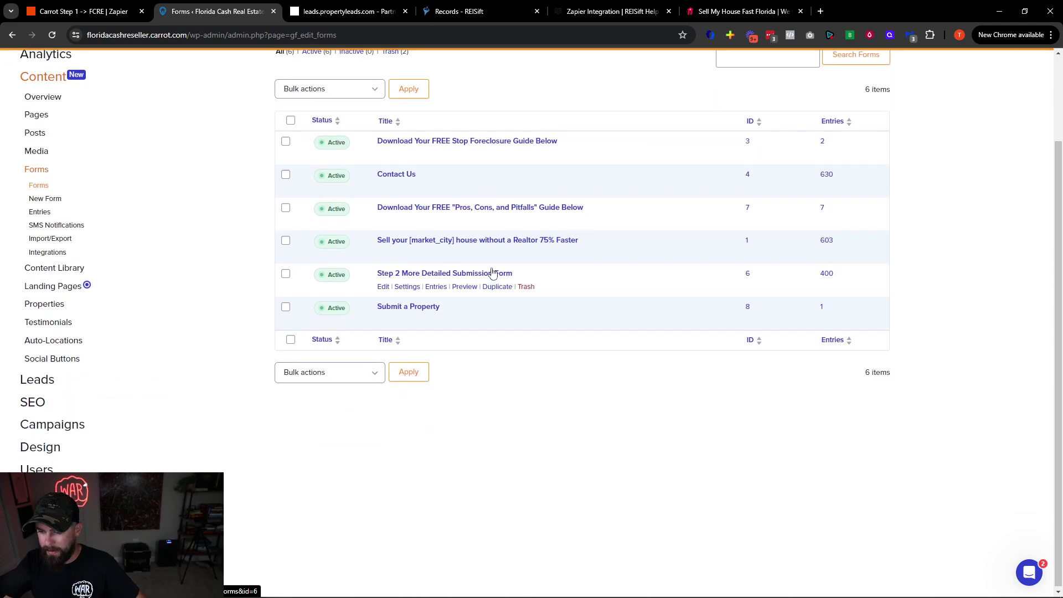
{"action": "mouse_move", "coordinate": [410, 255]}
{"action": "scroll", "coordinate": [435, 341], "scroll_direction": "down", "scroll_amount": 1}
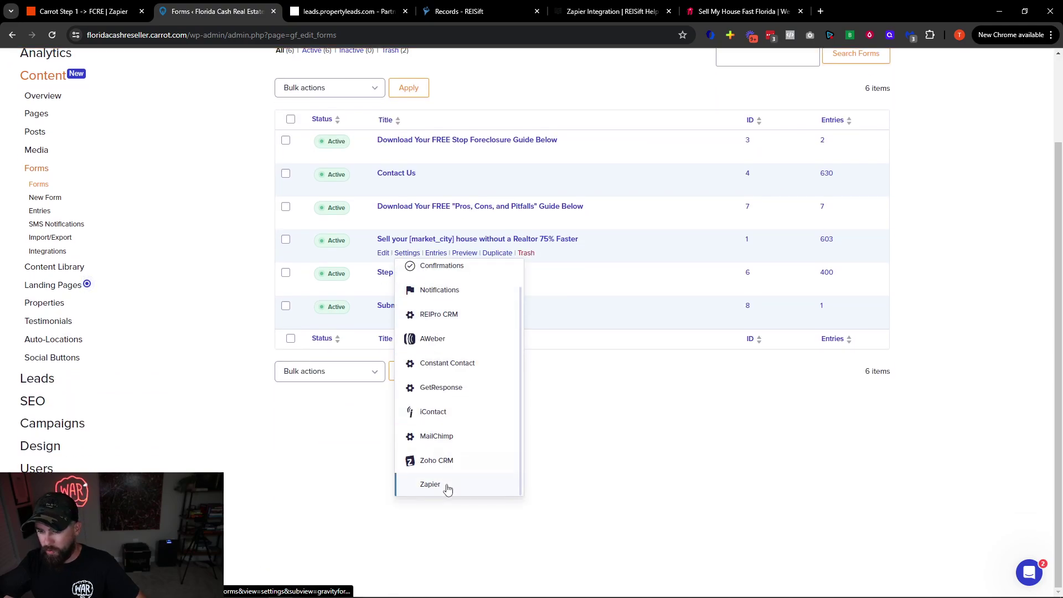
{"action": "left_click", "coordinate": [508, 485]}
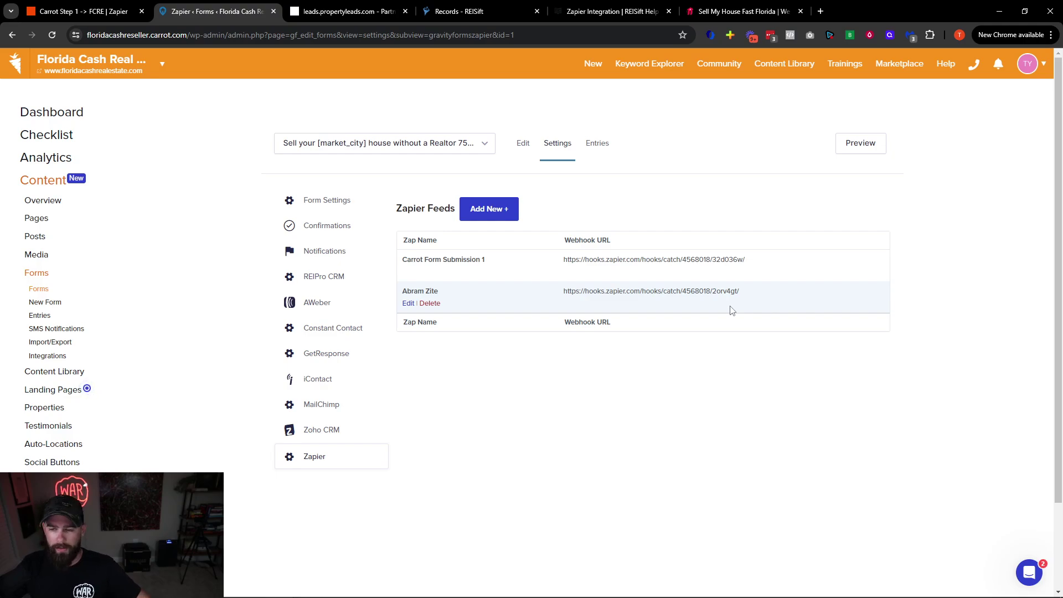
Add a Zapier feed named 'FCRE Step 1 Zap' using the Step 1 Zap's copied webhook URL
{"action": "left_click", "coordinate": [481, 215]}
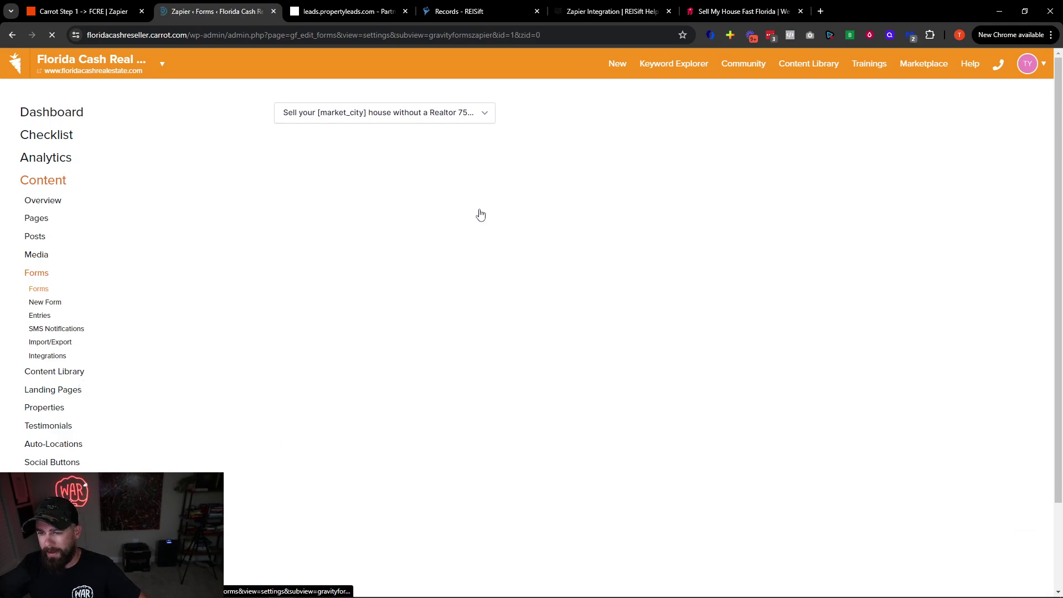
{"action": "left_click", "coordinate": [535, 234]}
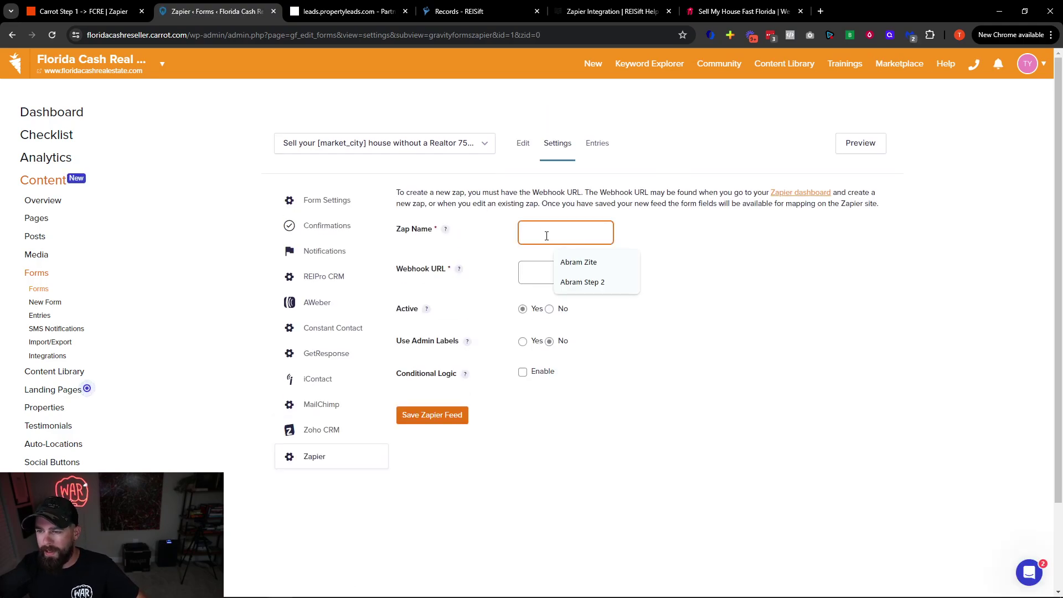
{"action": "type", "text": "C"}
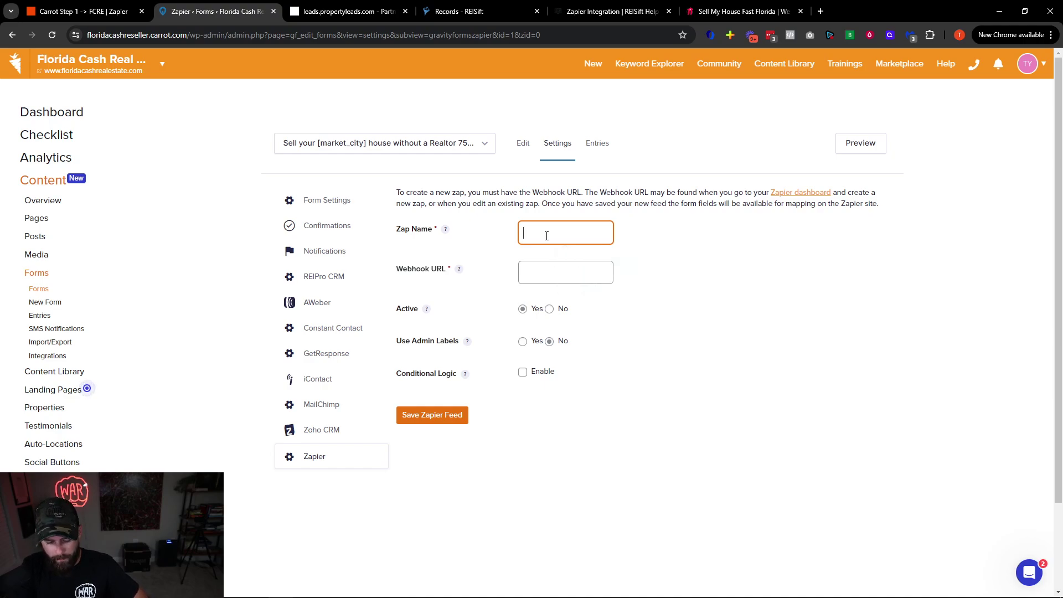
{"action": "type", "text": "CRE Ste"}
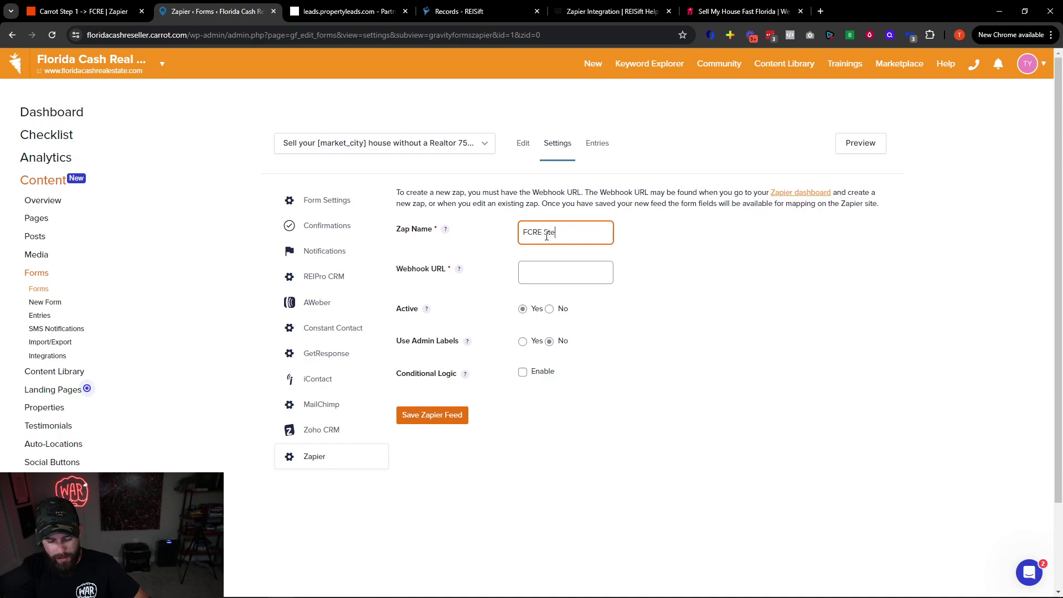
{"action": "type", "text": "p 1 Zap"}
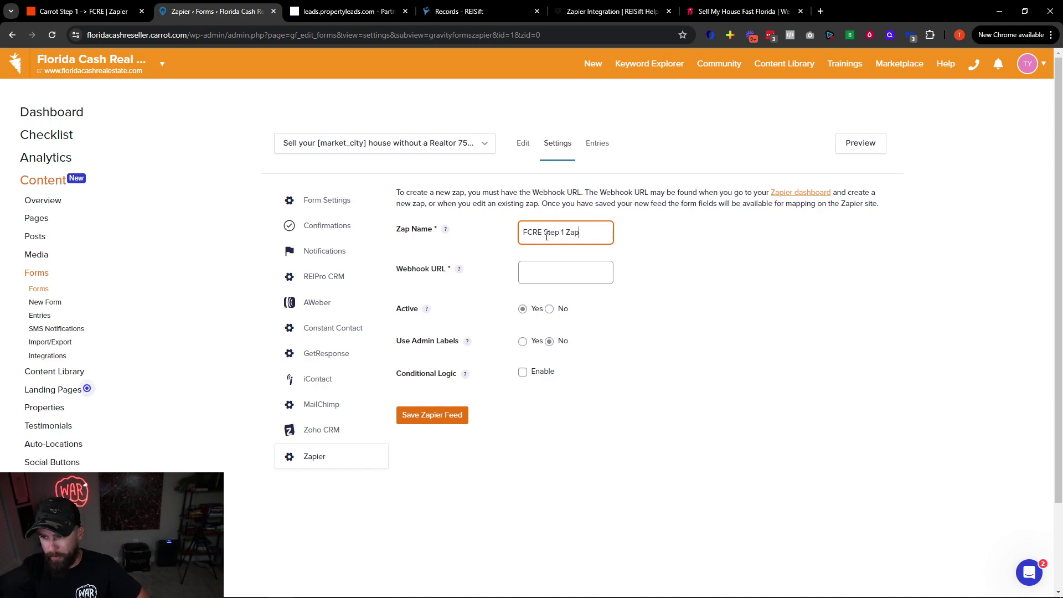
{"action": "left_click", "coordinate": [569, 275]}
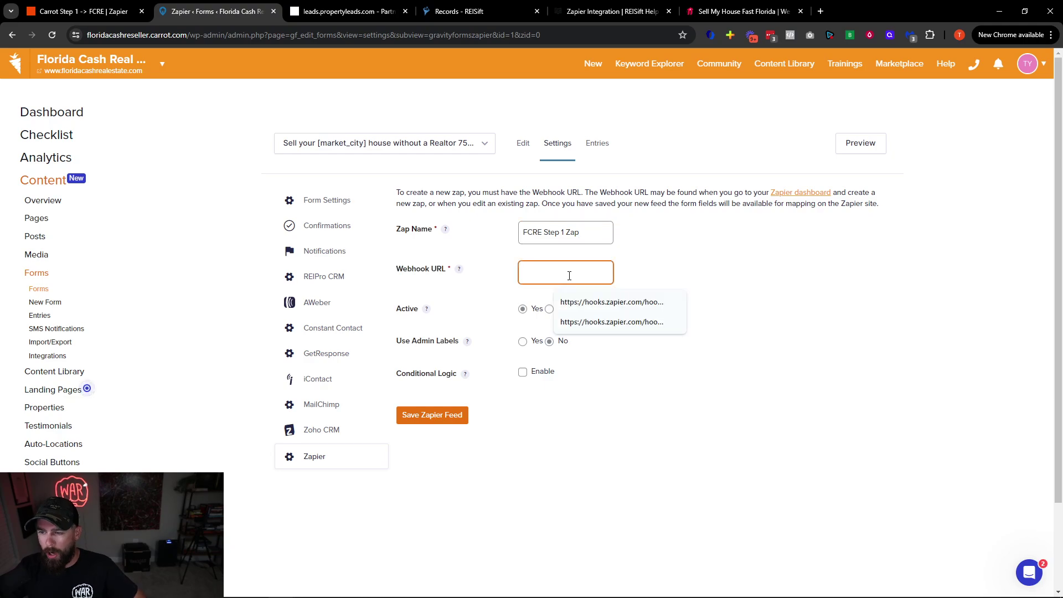
{"action": "left_click", "coordinate": [83, 11]}
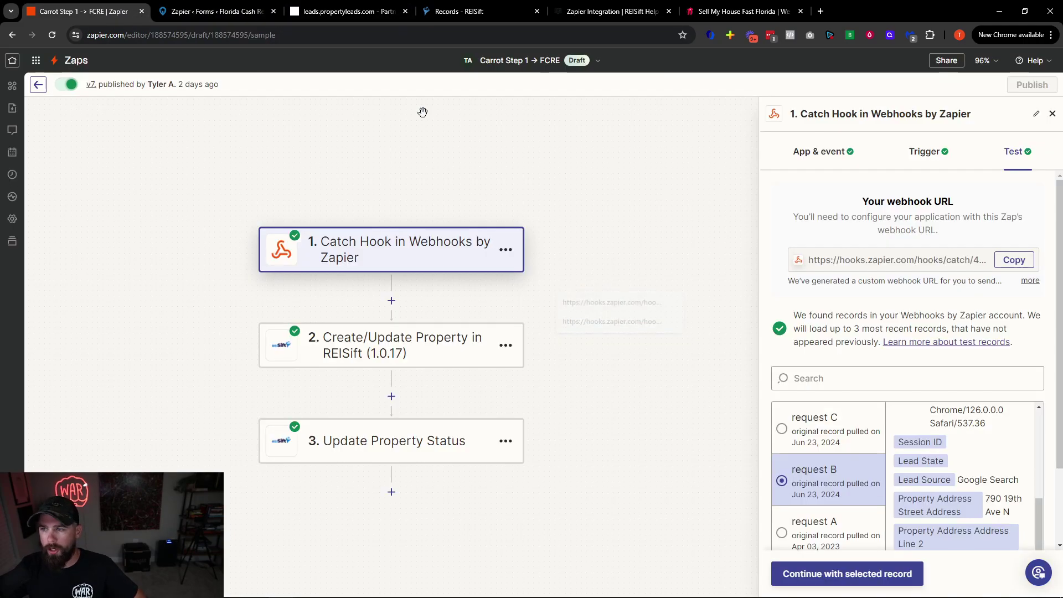
{"action": "left_click", "coordinate": [1013, 260]}
{"action": "left_click", "coordinate": [216, 11]}
{"action": "key", "text": "ctrl+v"}
{"action": "left_click", "coordinate": [684, 298]}
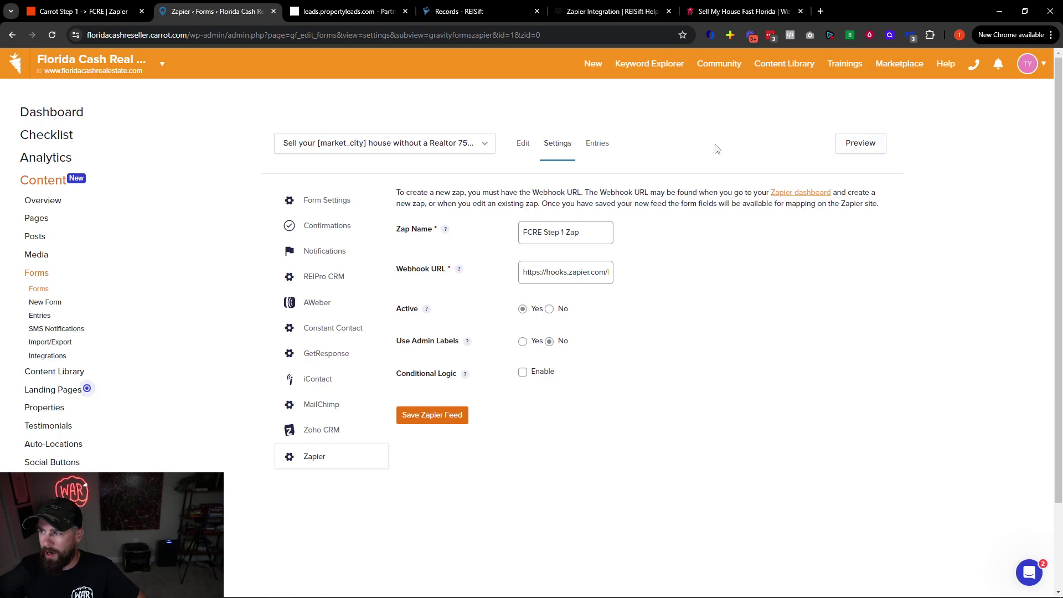
Rename the Carrot Form Submission 1 feed to 'FCRE Form Submission 1' and save it
{"action": "left_click", "coordinate": [13, 35]}
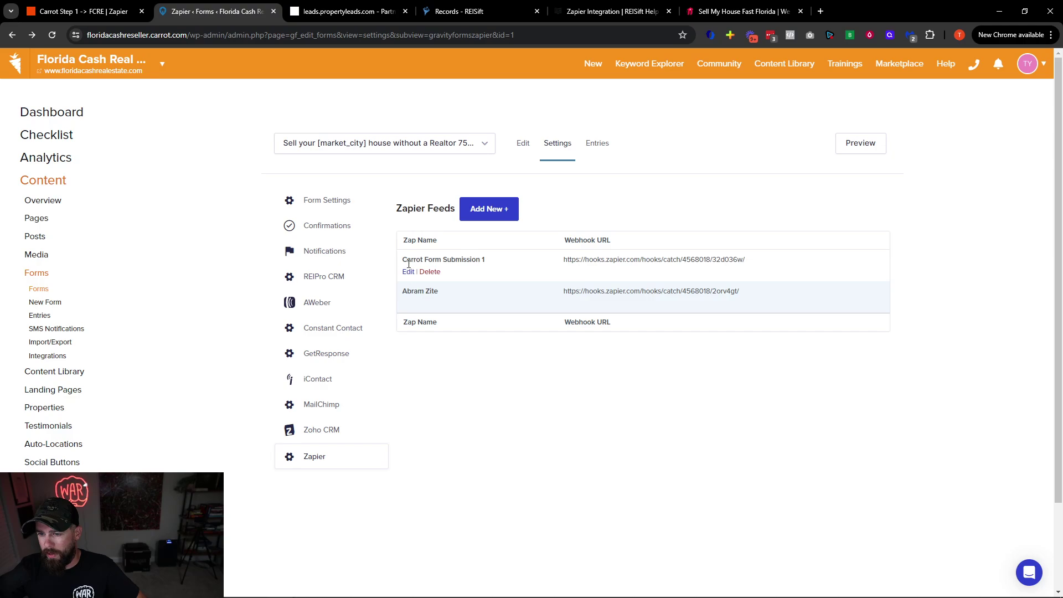
{"action": "left_click", "coordinate": [408, 272]}
{"action": "double_click", "coordinate": [526, 213]}
{"action": "type", "text": "FCRE Form Submission 1"}
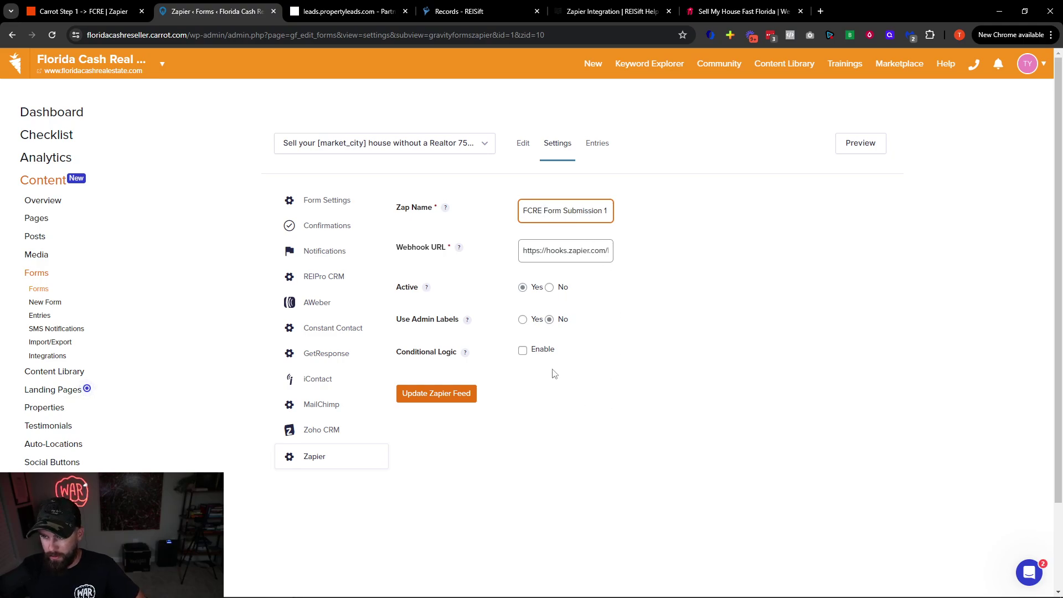
{"action": "left_click", "coordinate": [472, 417]}
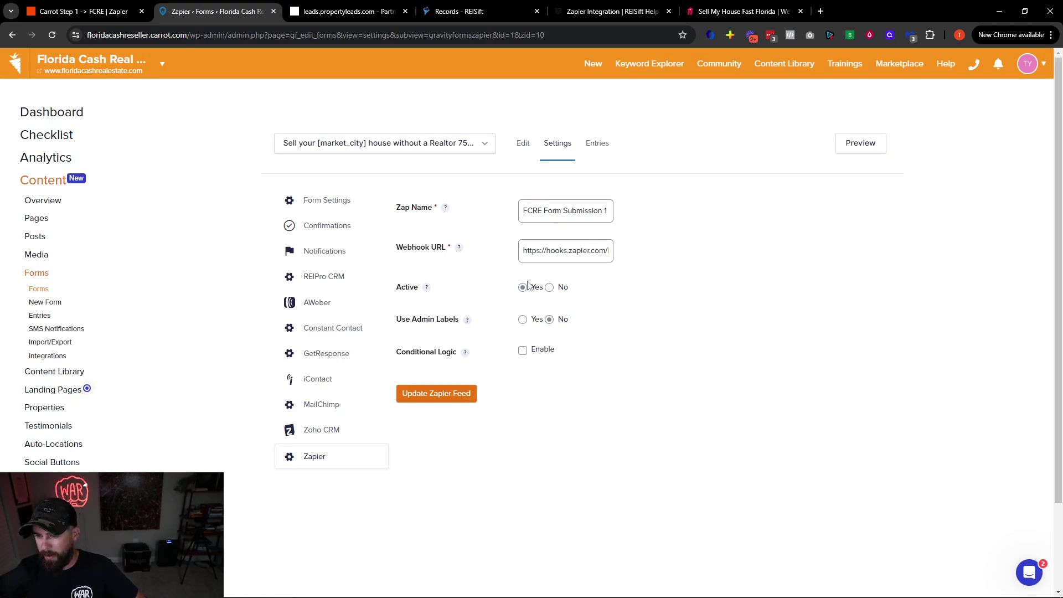
{"action": "left_click", "coordinate": [453, 396]}
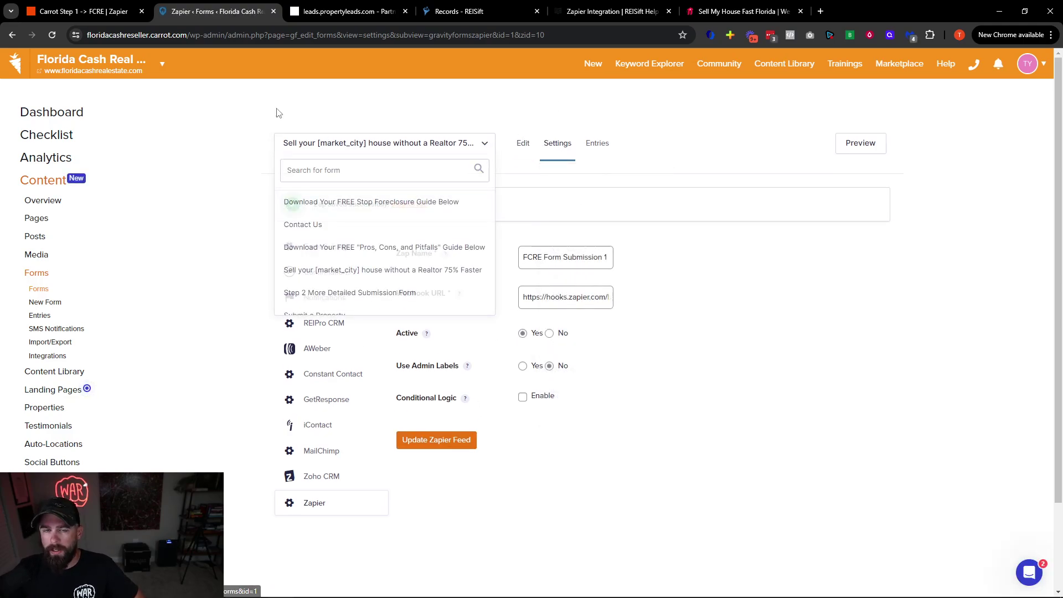
Switch to the website tab and edit the end of its address
{"action": "left_click", "coordinate": [742, 11]}
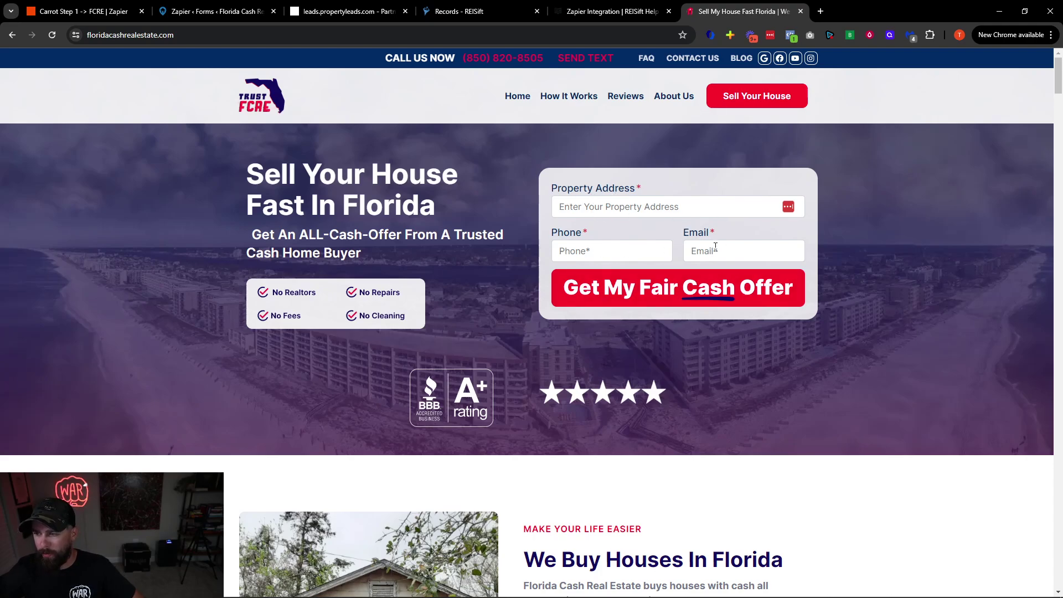
{"action": "left_click", "coordinate": [185, 35]}
{"action": "key", "text": "End"}
Load floridacashrealestate.com/step2, then return to the Carrot Zapier feed settings
{"action": "type", "text": "/step2"}
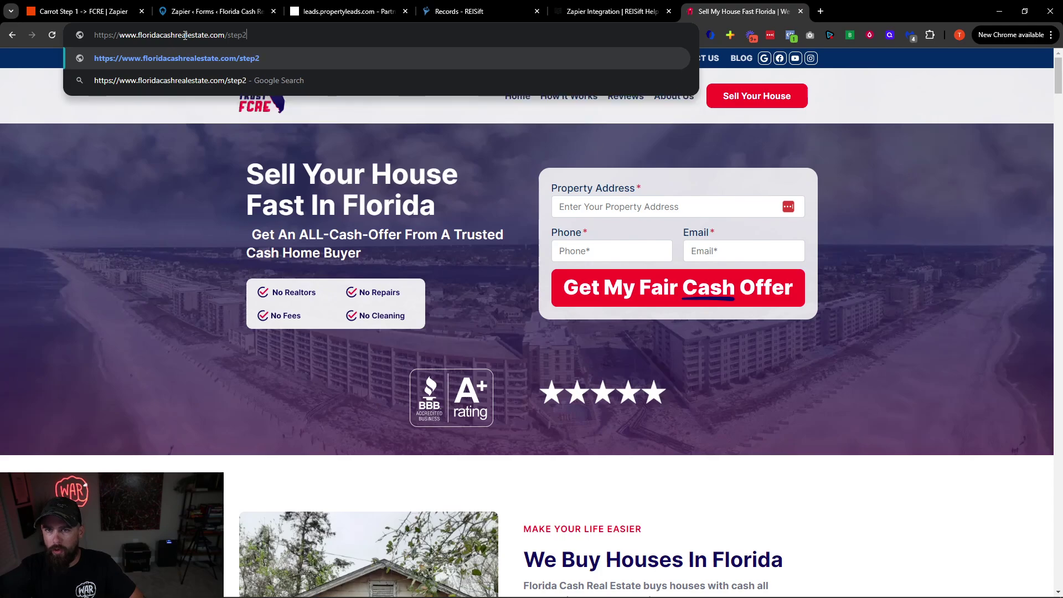
{"action": "key", "text": "Return"}
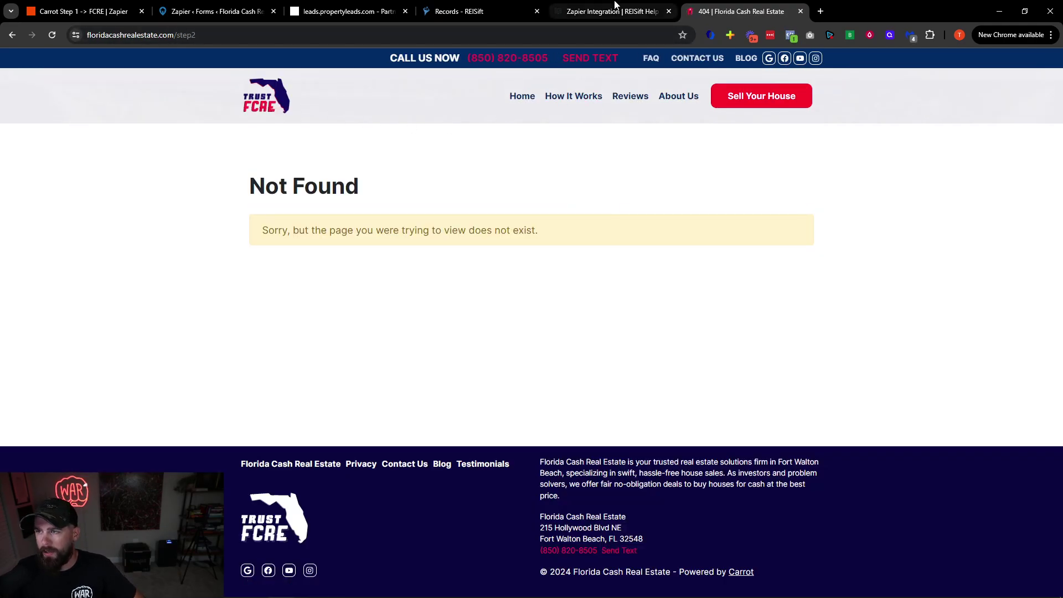
{"action": "left_click", "coordinate": [614, 10]}
{"action": "left_click", "coordinate": [465, 12]}
{"action": "left_click", "coordinate": [83, 11]}
{"action": "left_click", "coordinate": [216, 11]}
Go to the forms list and preview the Step 2 More Detailed Submission Form
{"action": "left_click", "coordinate": [382, 142]}
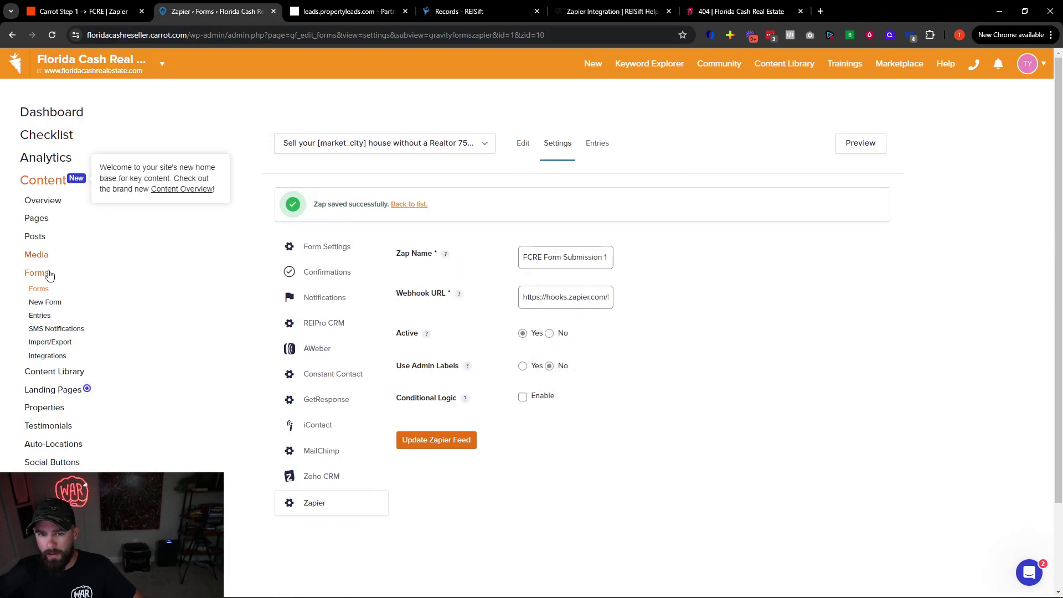
{"action": "left_click", "coordinate": [43, 290]}
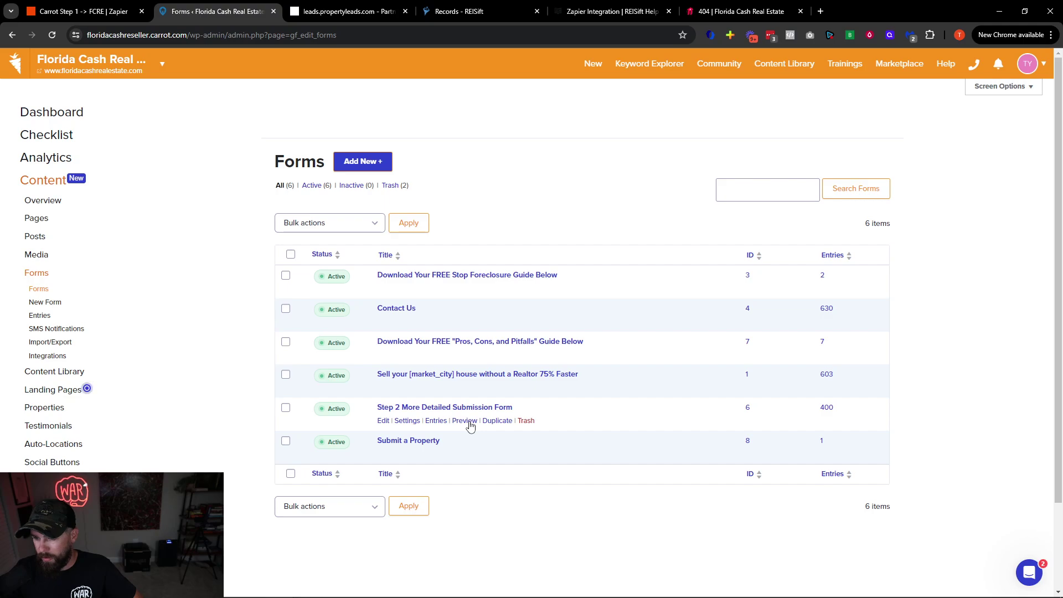
{"action": "left_click", "coordinate": [465, 421]}
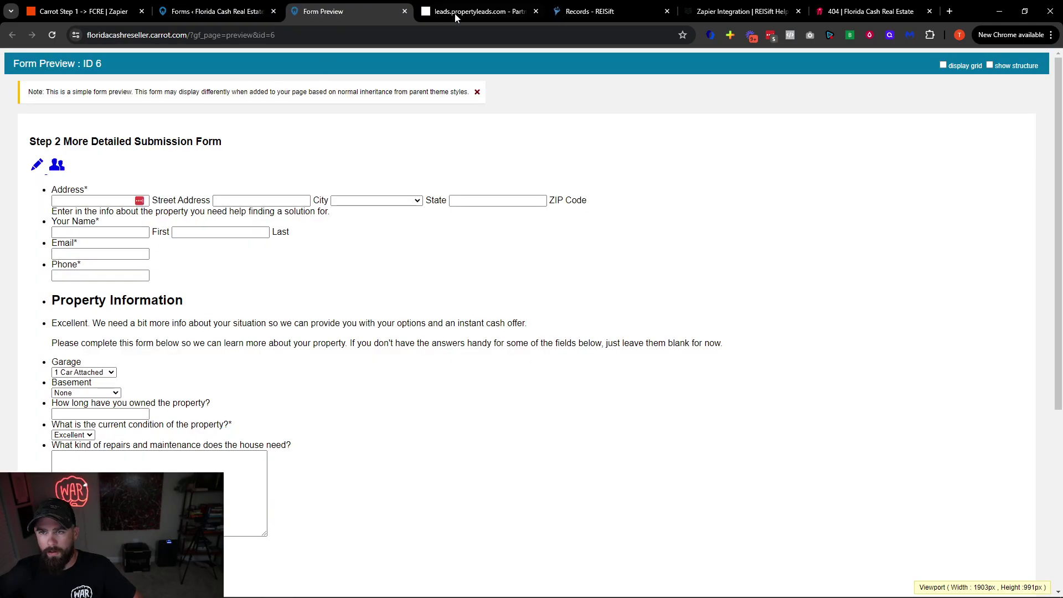
{"action": "left_click", "coordinate": [405, 12]}
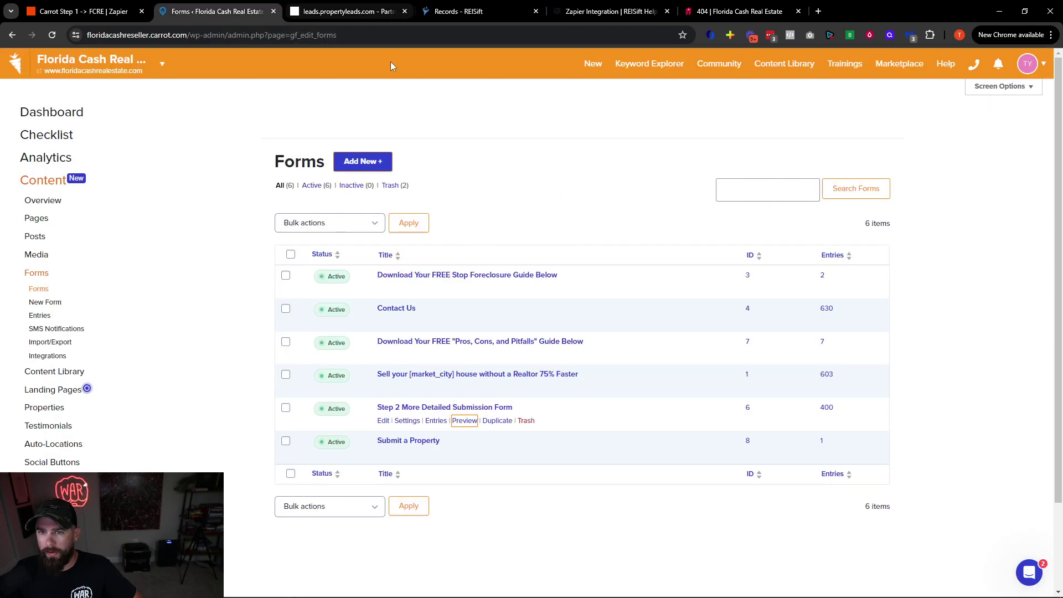
{"action": "left_click", "coordinate": [383, 421]}
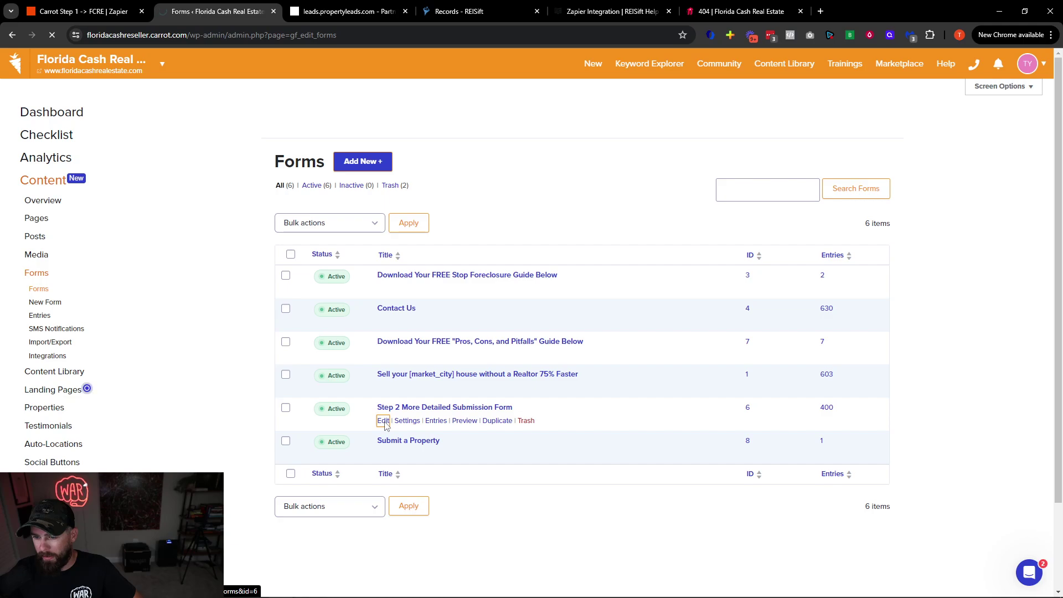
{"action": "left_click", "coordinate": [13, 35]}
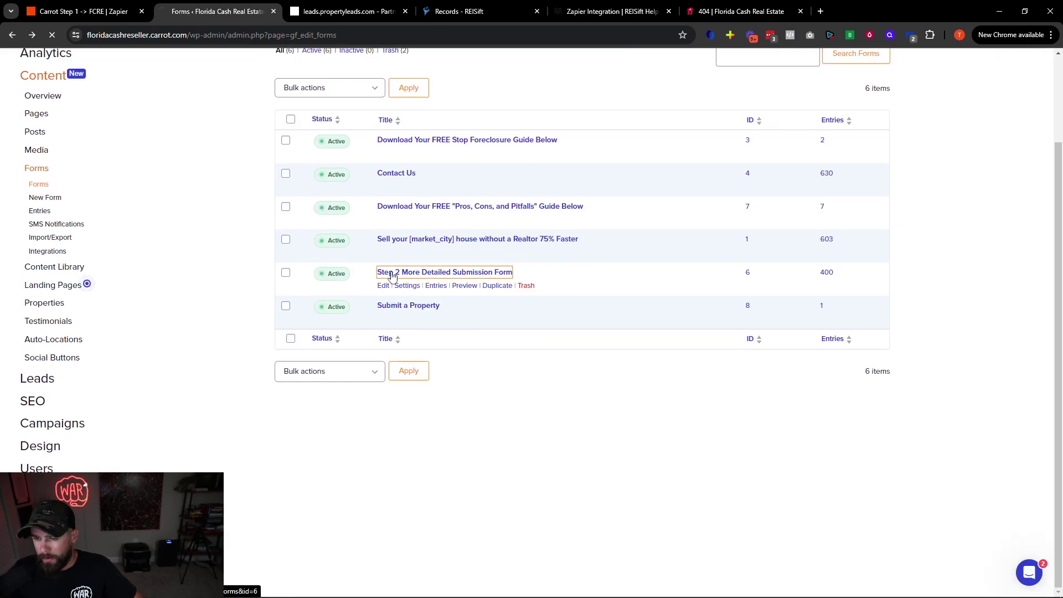
Review the Step 2 form in the editor, return to the forms list, then view the website tab
{"action": "left_click", "coordinate": [392, 275]}
{"action": "scroll", "coordinate": [796, 294], "scroll_direction": "down", "scroll_amount": 3}
{"action": "scroll", "coordinate": [796, 293], "scroll_direction": "down", "scroll_amount": 20}
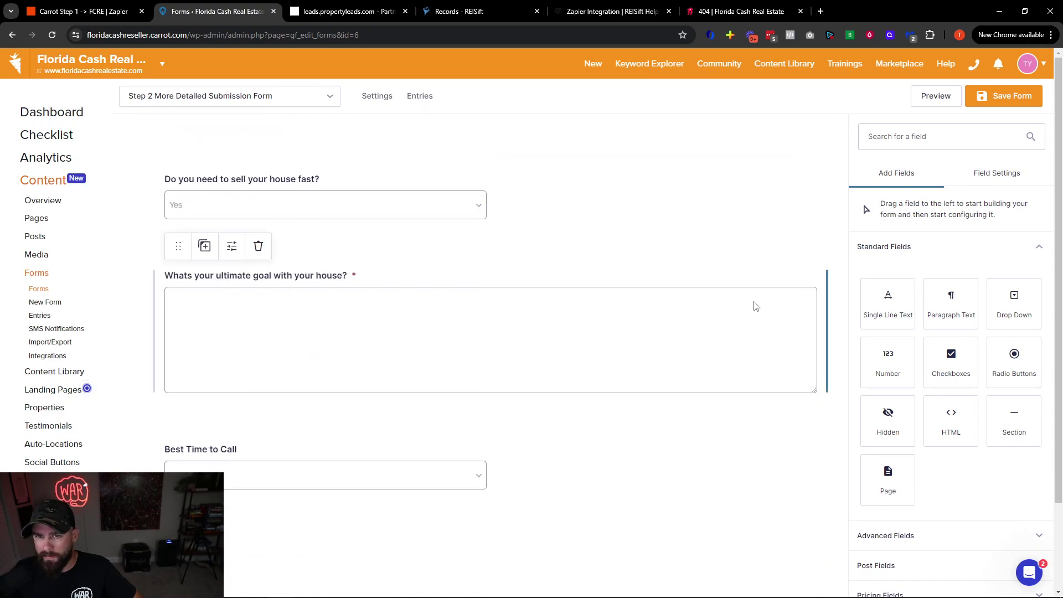
{"action": "scroll", "coordinate": [954, 415], "scroll_direction": "down", "scroll_amount": 1}
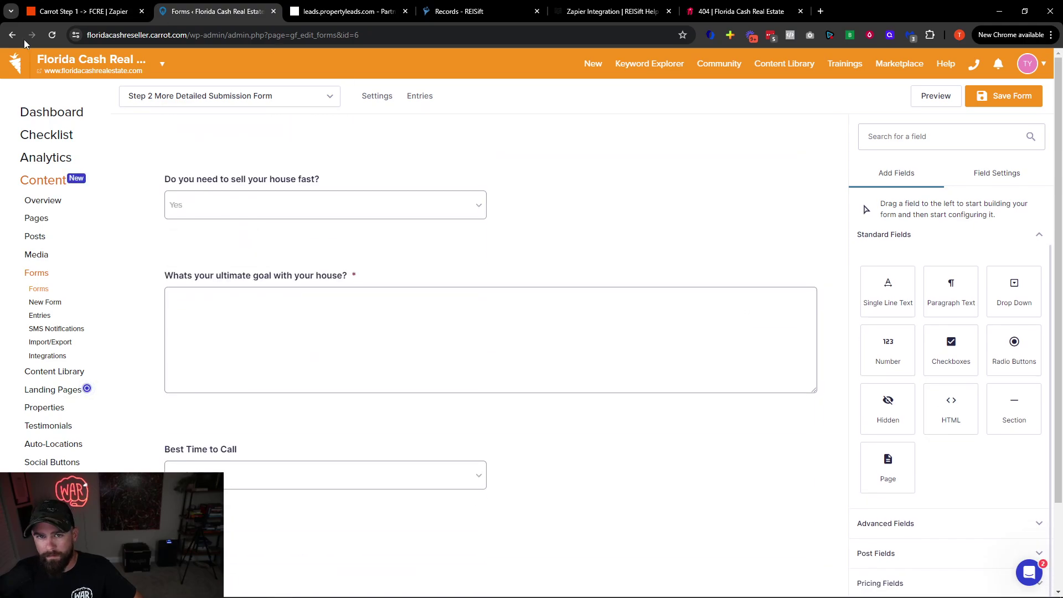
{"action": "left_click", "coordinate": [366, 98]}
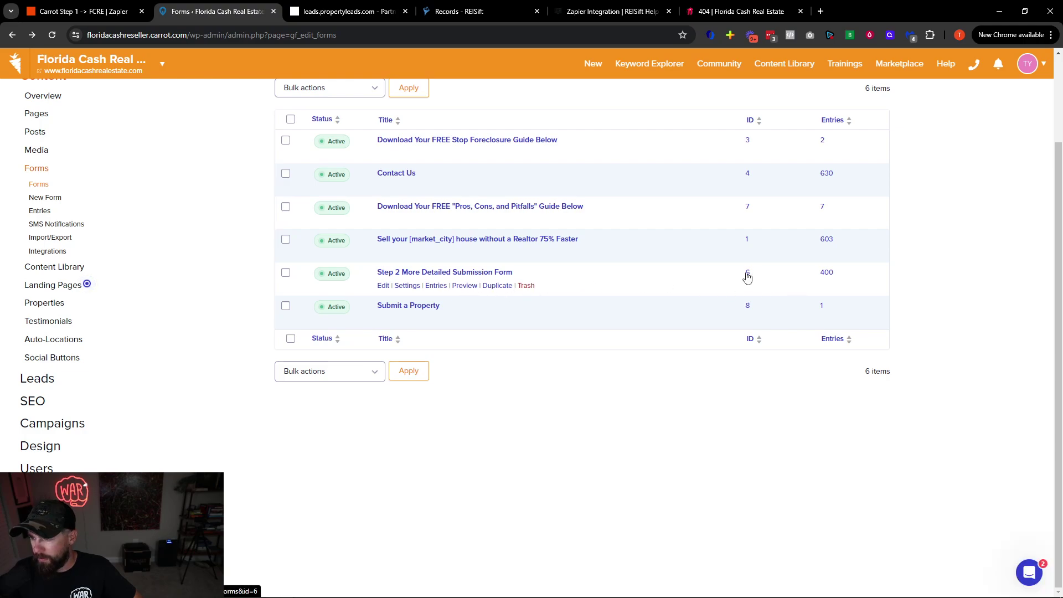
{"action": "mouse_move", "coordinate": [406, 290]}
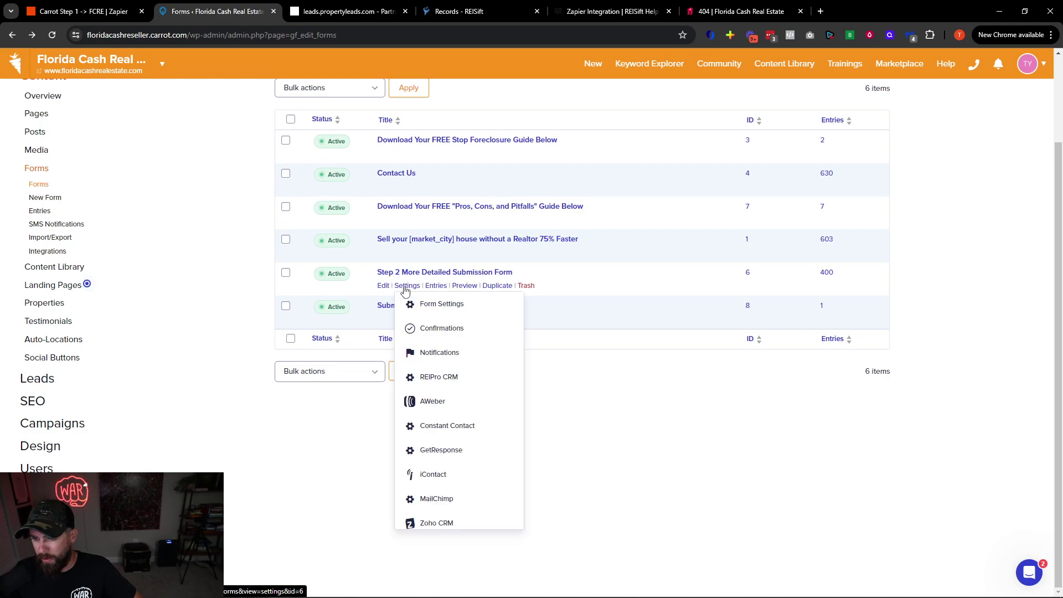
{"action": "scroll", "coordinate": [437, 326], "scroll_direction": "down", "scroll_amount": 1}
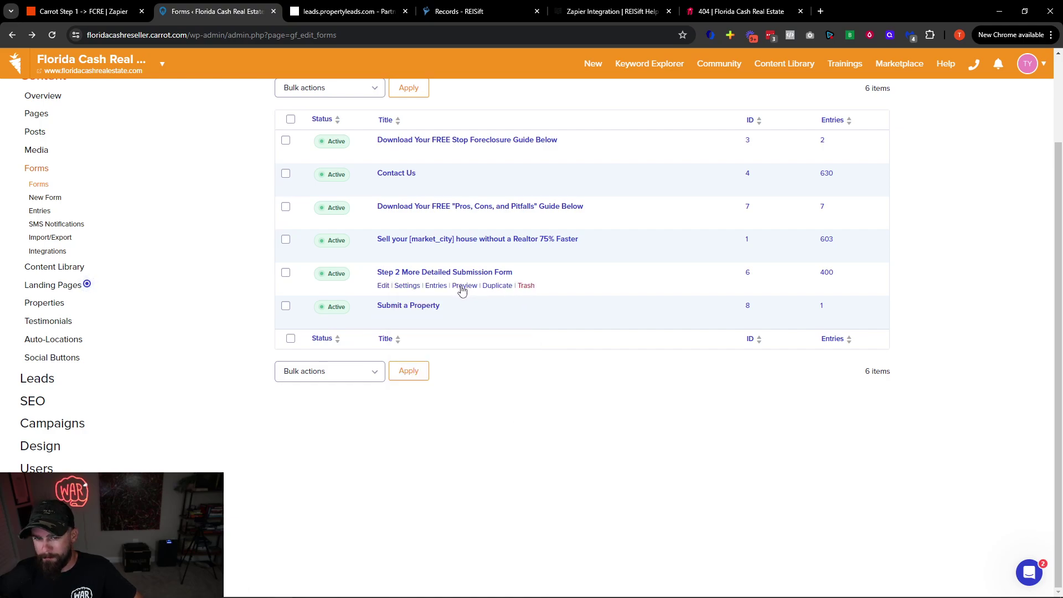
{"action": "left_click", "coordinate": [743, 13]}
Correct the address to the site's step-2 page without extra parameters and load it
{"action": "left_click", "coordinate": [203, 35]}
{"action": "key", "text": "End"}
{"action": "key", "text": "BackSpace"}
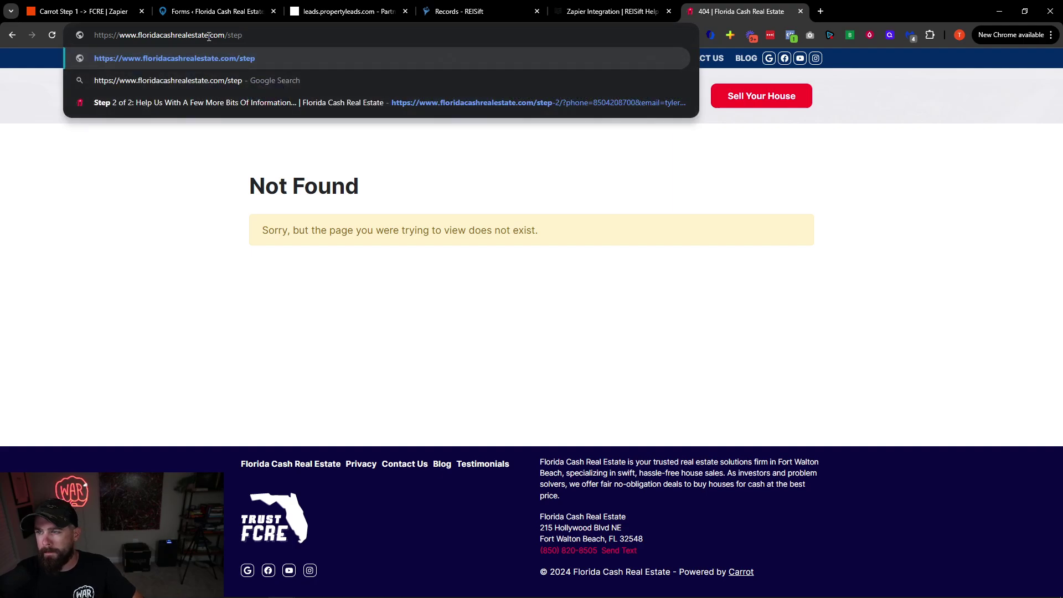
{"action": "key", "text": "Down"}
{"action": "key", "text": "Down"}
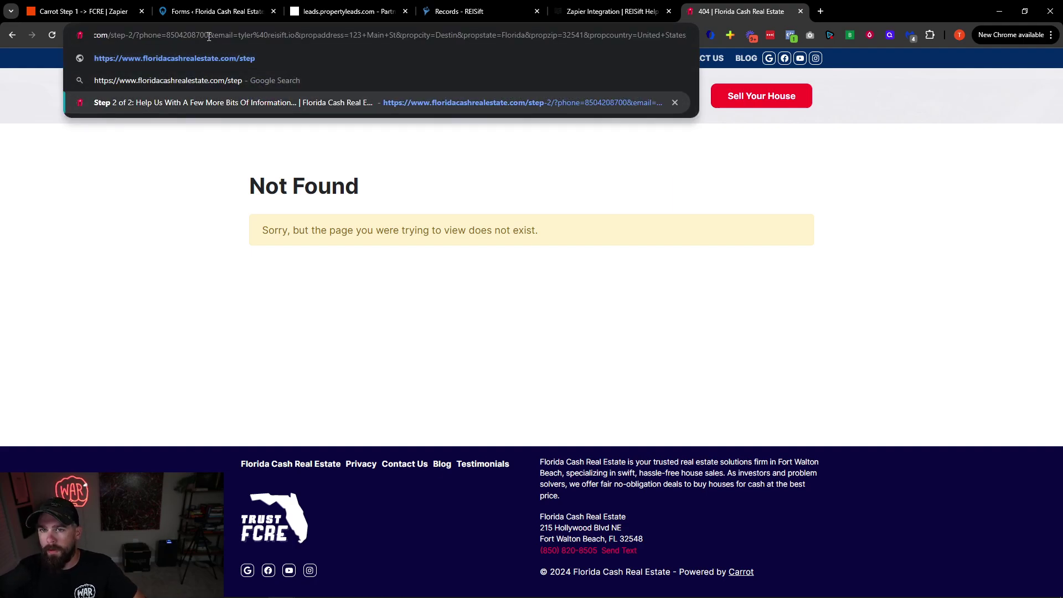
{"action": "left_click_drag", "start_coordinate": [135, 40], "coordinate": [687, 36]}
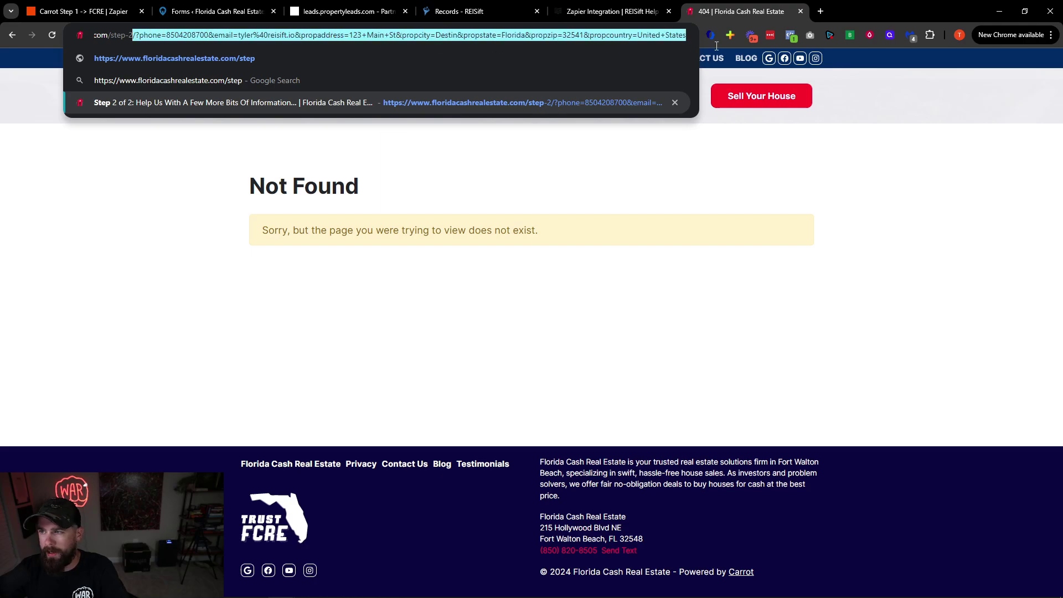
{"action": "key", "text": "BackSpace"}
{"action": "key", "text": "Return"}
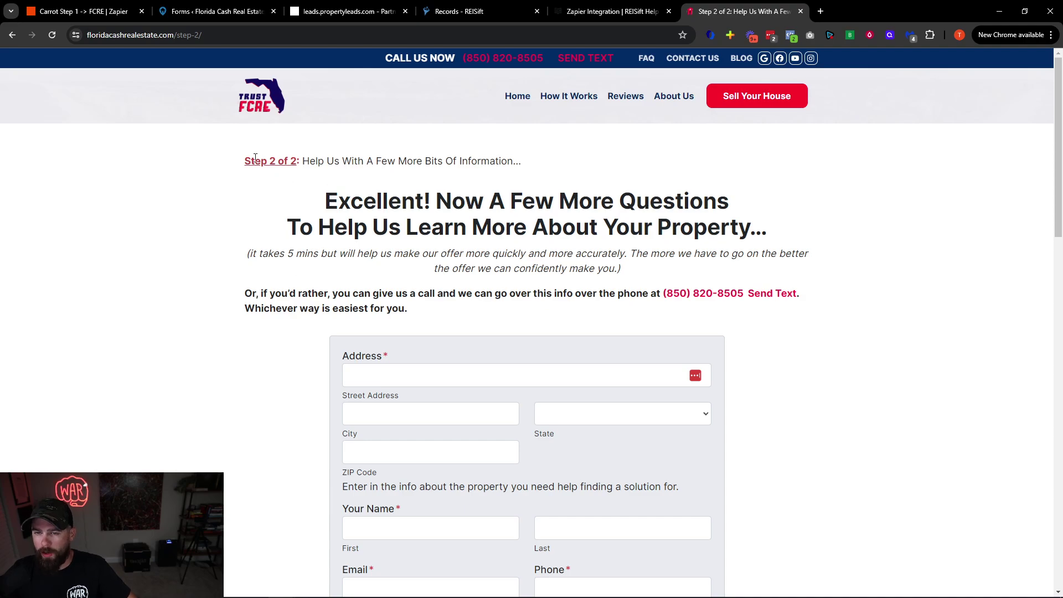
Check the step-2 page, then bring up the Step 2 form's settings in Carrot's forms list
{"action": "left_click_drag", "start_coordinate": [244, 166], "coordinate": [298, 163]}
{"action": "left_click", "coordinate": [302, 162]}
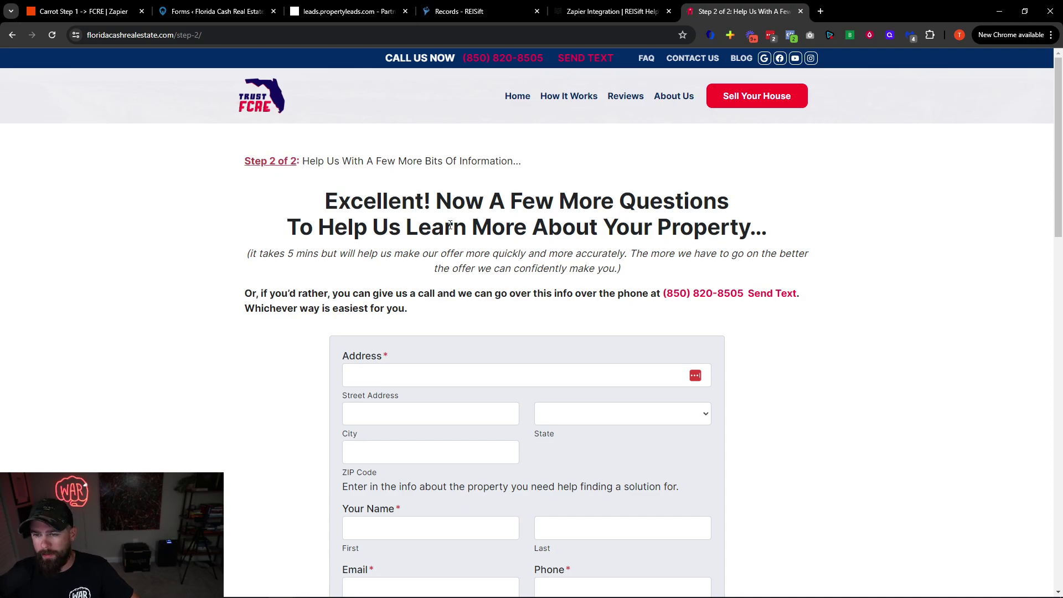
{"action": "scroll", "coordinate": [457, 276], "scroll_direction": "down", "scroll_amount": 17}
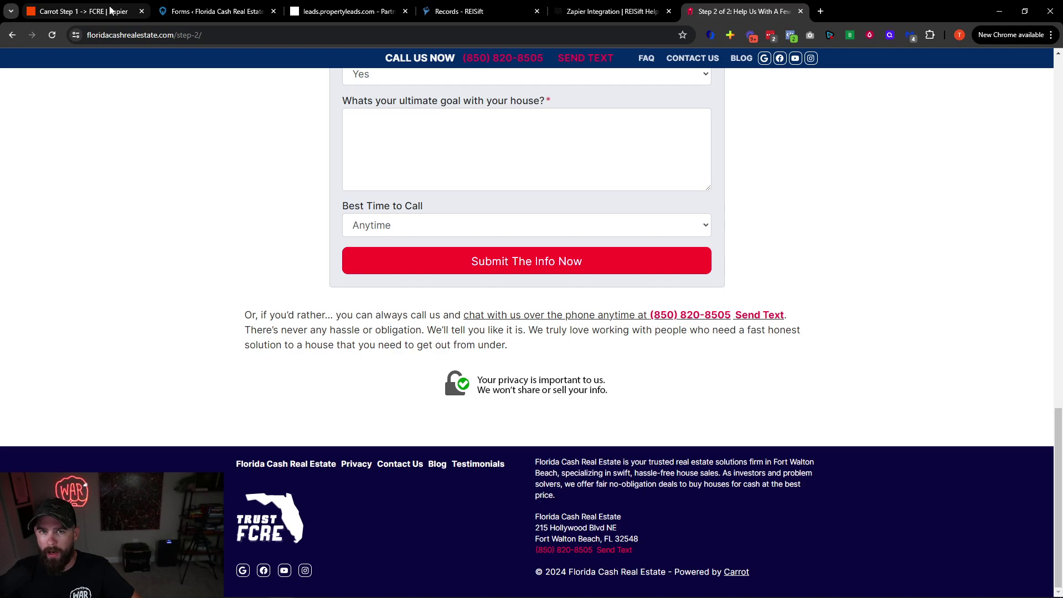
{"action": "left_click", "coordinate": [214, 11]}
{"action": "mouse_move", "coordinate": [403, 275]}
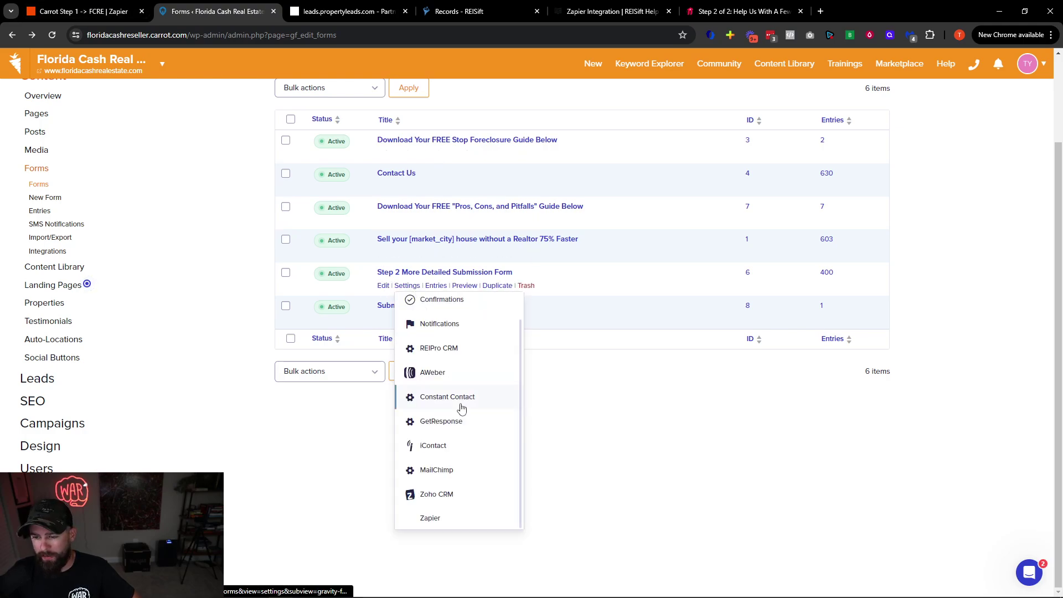
Rename the Step 2 form's Carrot Form Submission Zapier feed to FCRE Form 2 Submission
{"action": "left_click", "coordinate": [431, 517]}
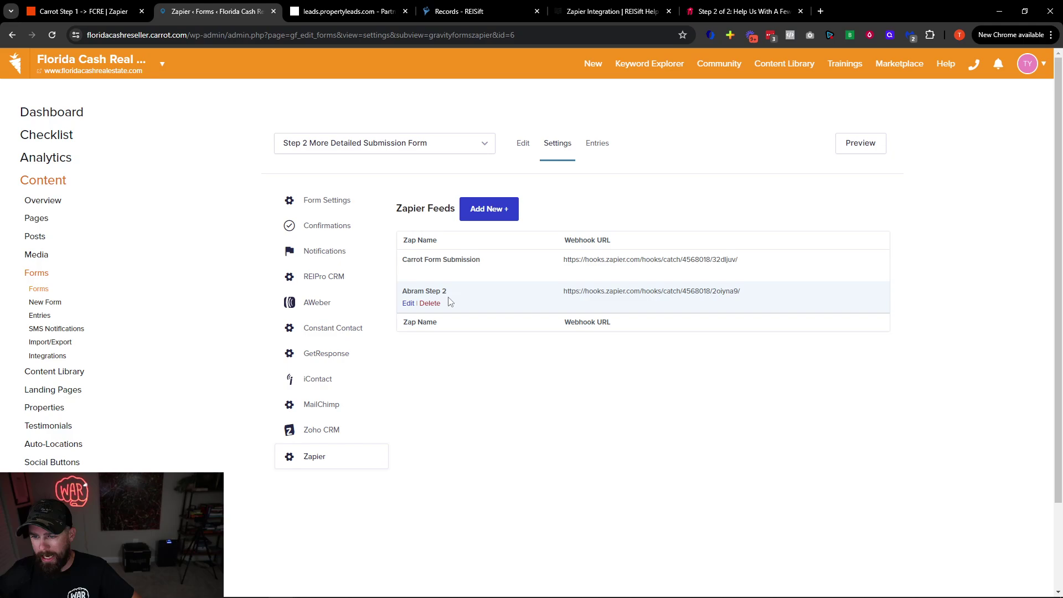
{"action": "left_click", "coordinate": [409, 272]}
{"action": "left_click_drag", "start_coordinate": [546, 212], "coordinate": [515, 217]}
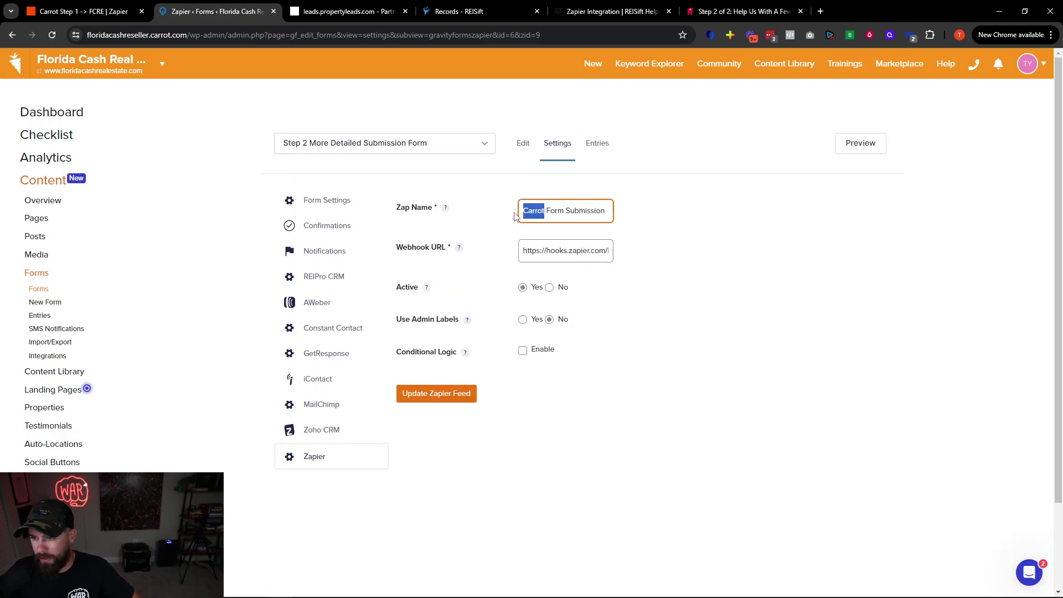
{"action": "type", "text": "FCRE"}
{"action": "left_click", "coordinate": [563, 213]}
{"action": "type", "text": "2"}
{"action": "left_click", "coordinate": [443, 395]}
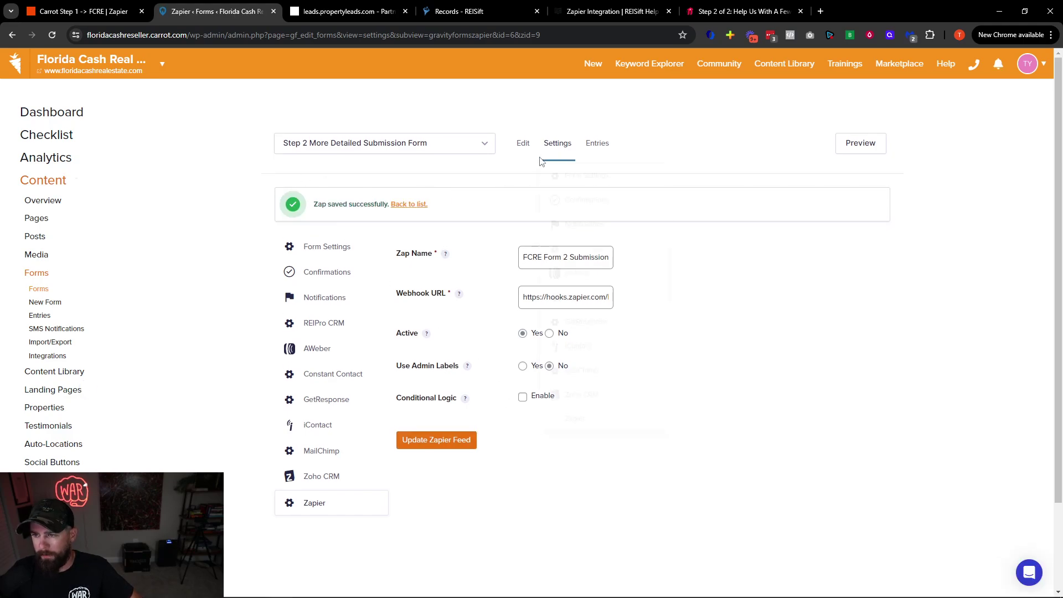
Delete the old second Zapier feed from the Step 2 form
{"action": "left_click", "coordinate": [407, 208]}
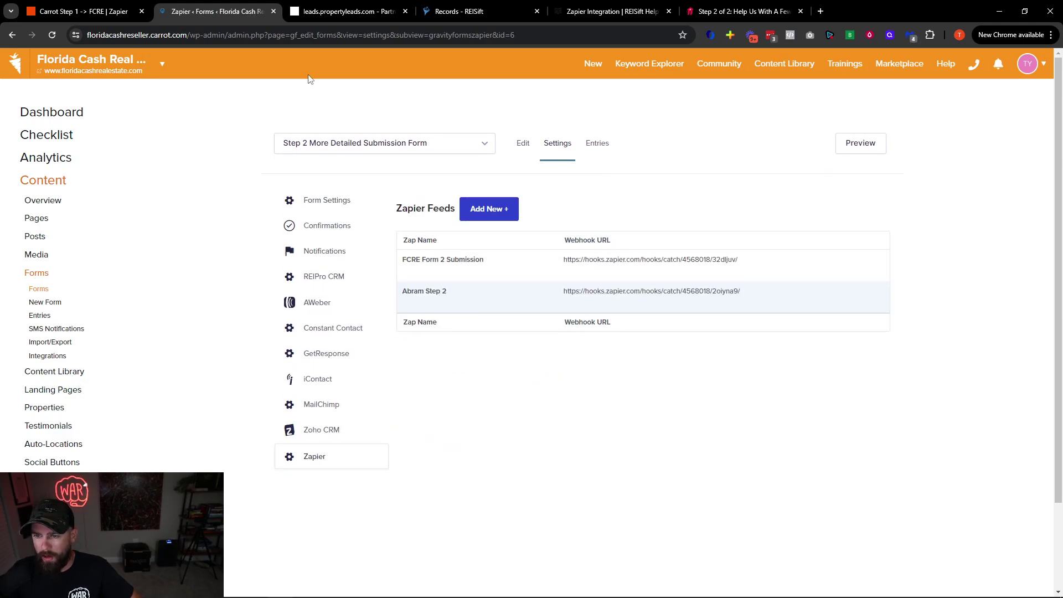
{"action": "left_click", "coordinate": [430, 304]}
{"action": "left_click", "coordinate": [579, 113]}
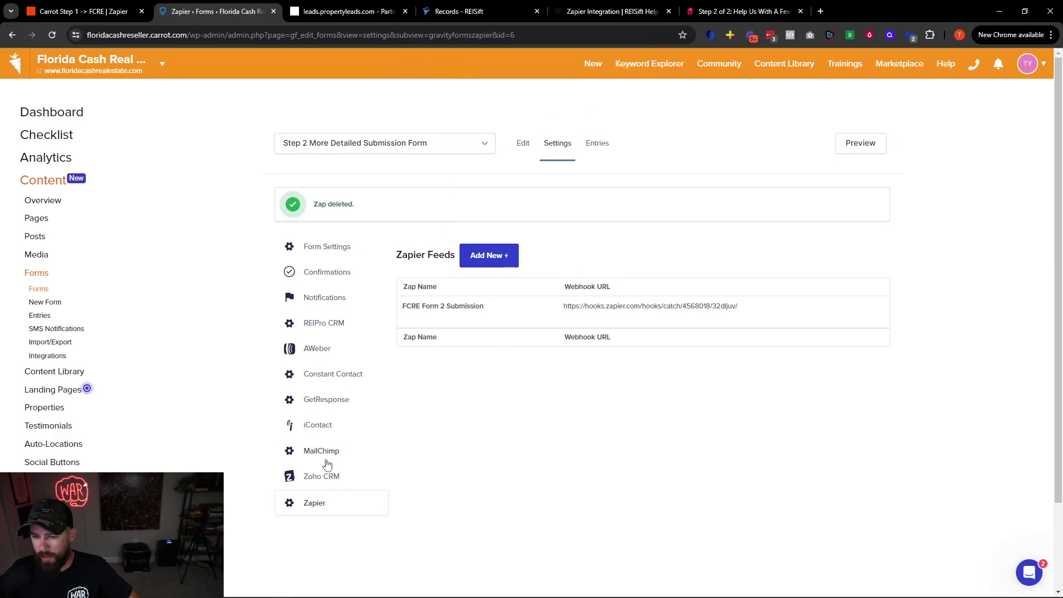
Delete the extra Zapier feed on the Sell your [market_city] house form, keeping FCRE Form Submission 1
{"action": "left_click", "coordinate": [39, 288]}
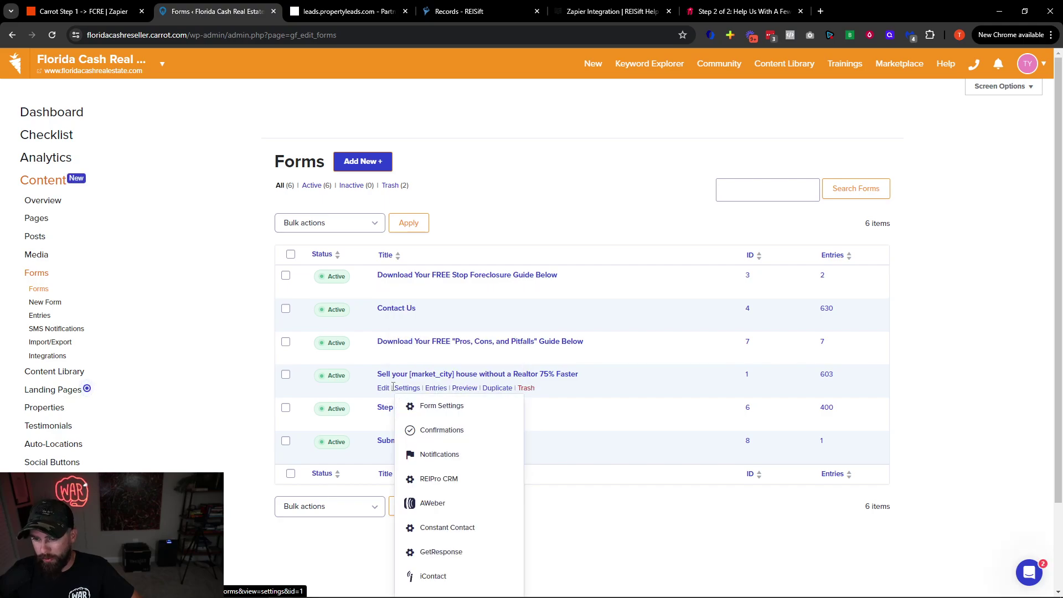
{"action": "left_click", "coordinate": [386, 388]}
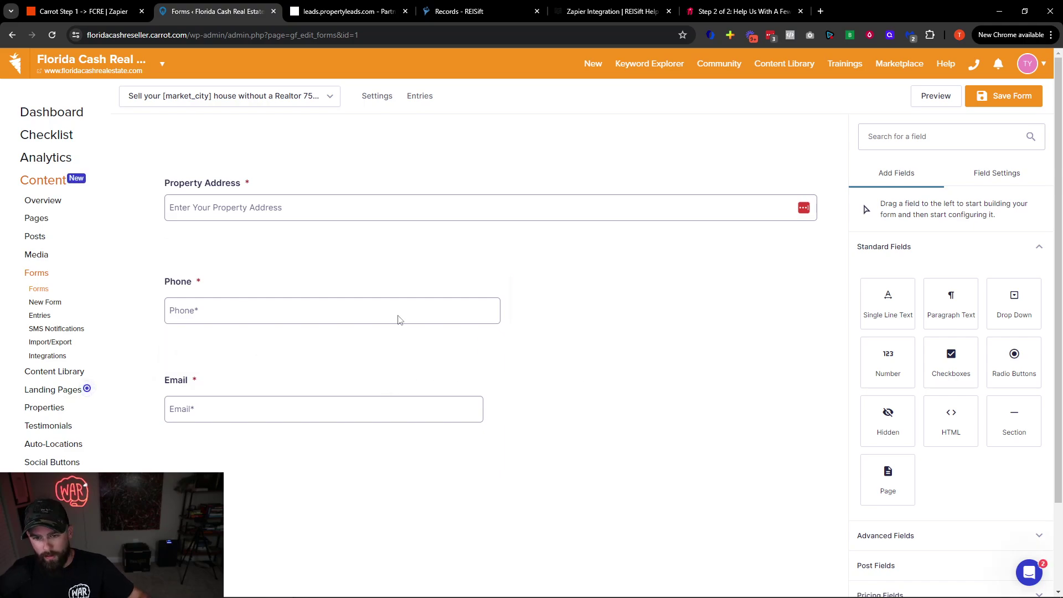
{"action": "left_click", "coordinate": [238, 96]}
{"action": "left_click", "coordinate": [12, 35]}
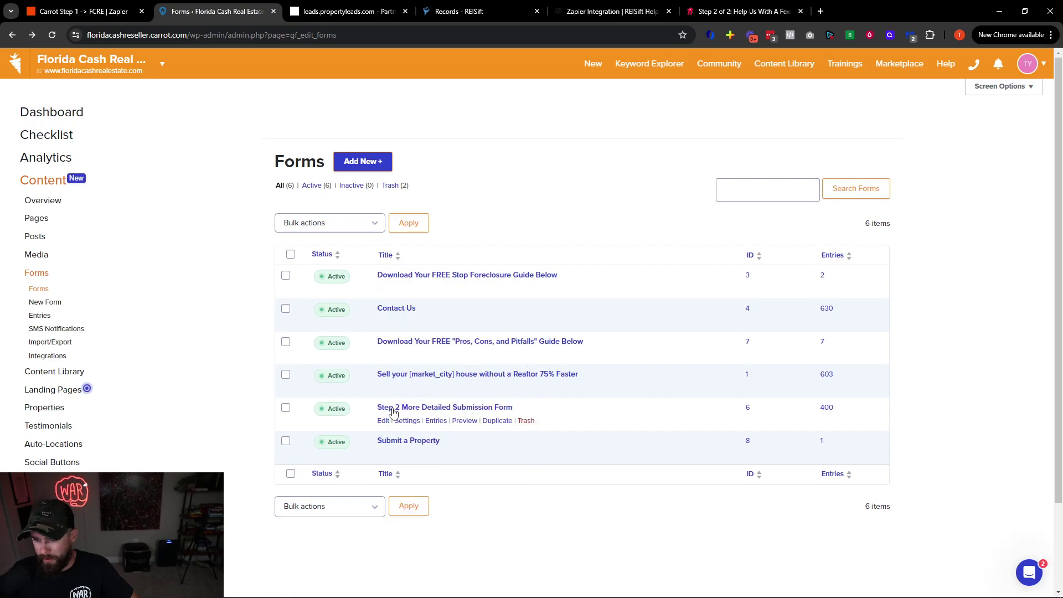
{"action": "mouse_move", "coordinate": [413, 388]}
{"action": "scroll", "coordinate": [428, 576], "scroll_direction": "down", "scroll_amount": 1}
{"action": "scroll", "coordinate": [498, 332], "scroll_direction": "down", "scroll_amount": 3}
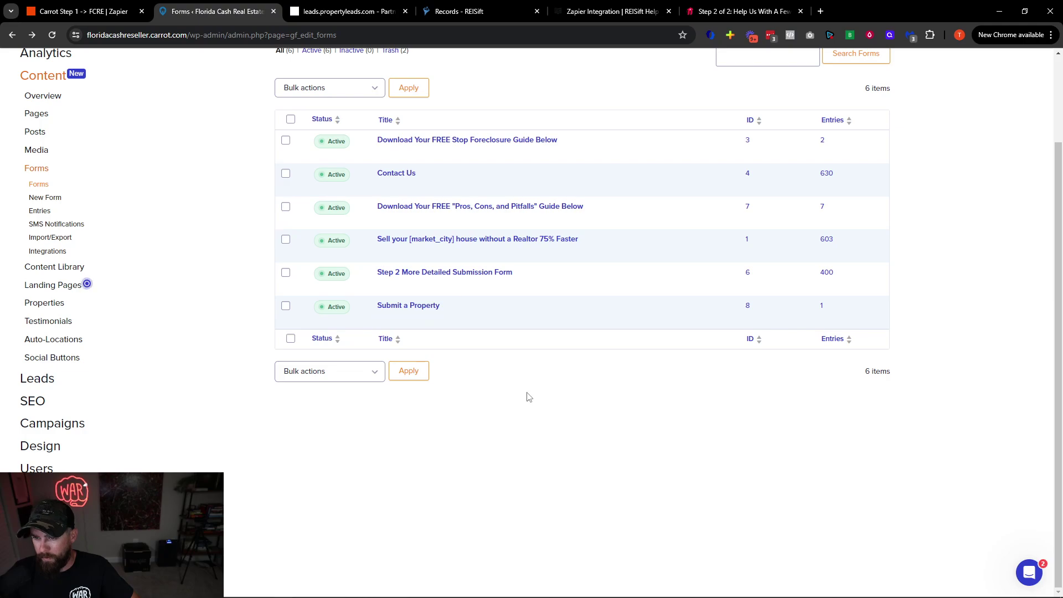
{"action": "mouse_move", "coordinate": [407, 253]}
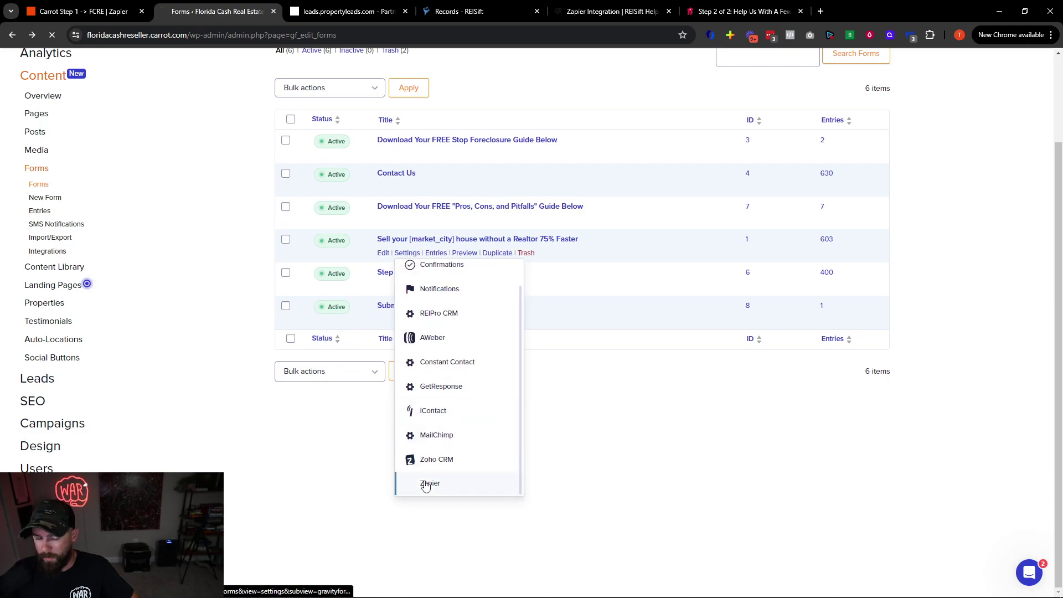
{"action": "left_click", "coordinate": [427, 484]}
{"action": "left_click", "coordinate": [430, 303]}
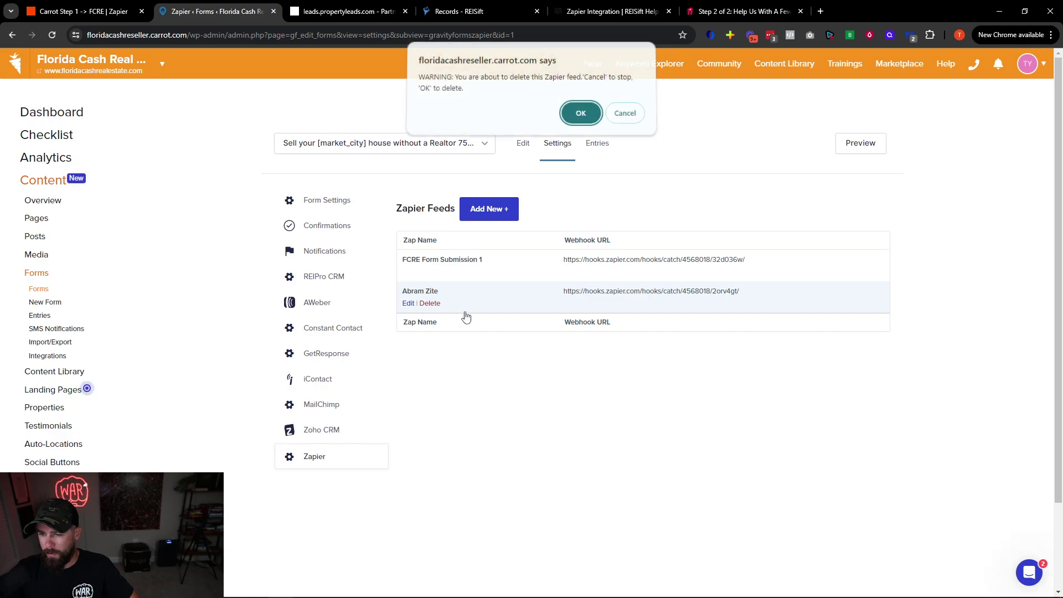
{"action": "left_click", "coordinate": [581, 116]}
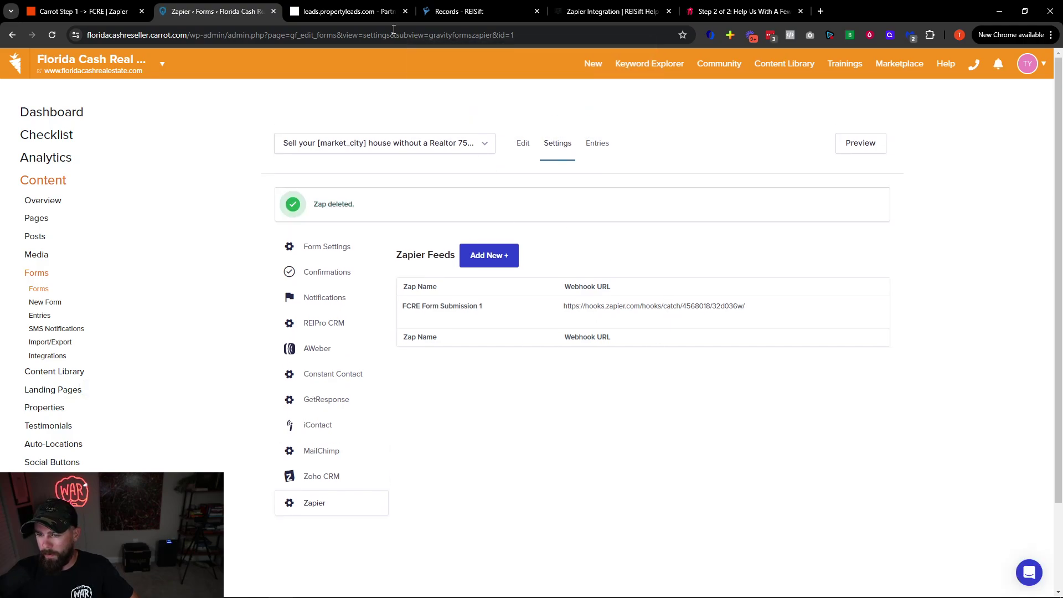
Leave the Carrot forms and go to the Carrot Step 1 → FCRE zap
{"action": "left_click", "coordinate": [355, 143]}
{"action": "mouse_move", "coordinate": [438, 319]}
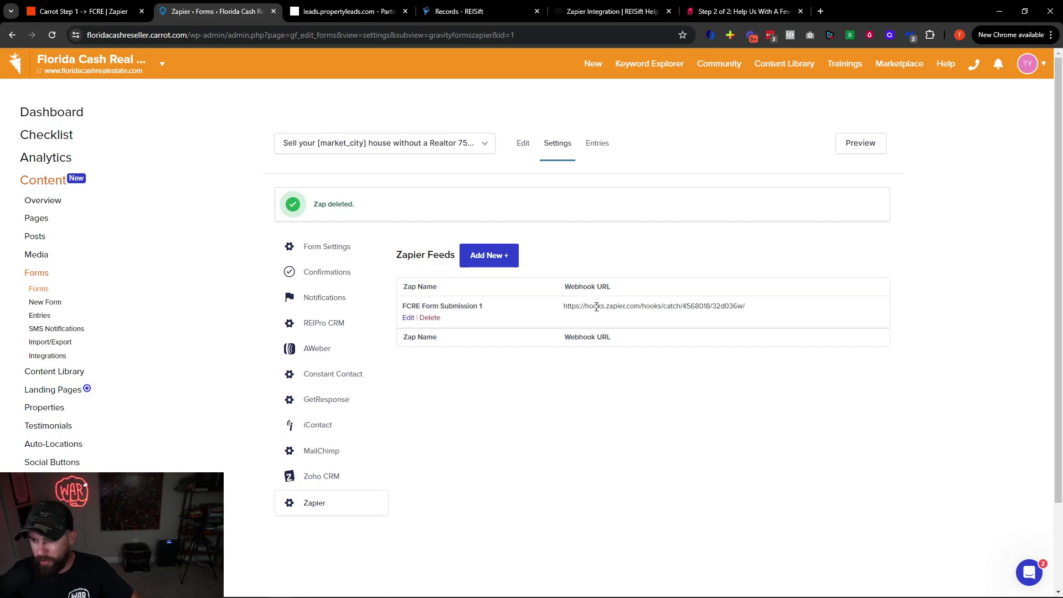
{"action": "left_click", "coordinate": [318, 143]}
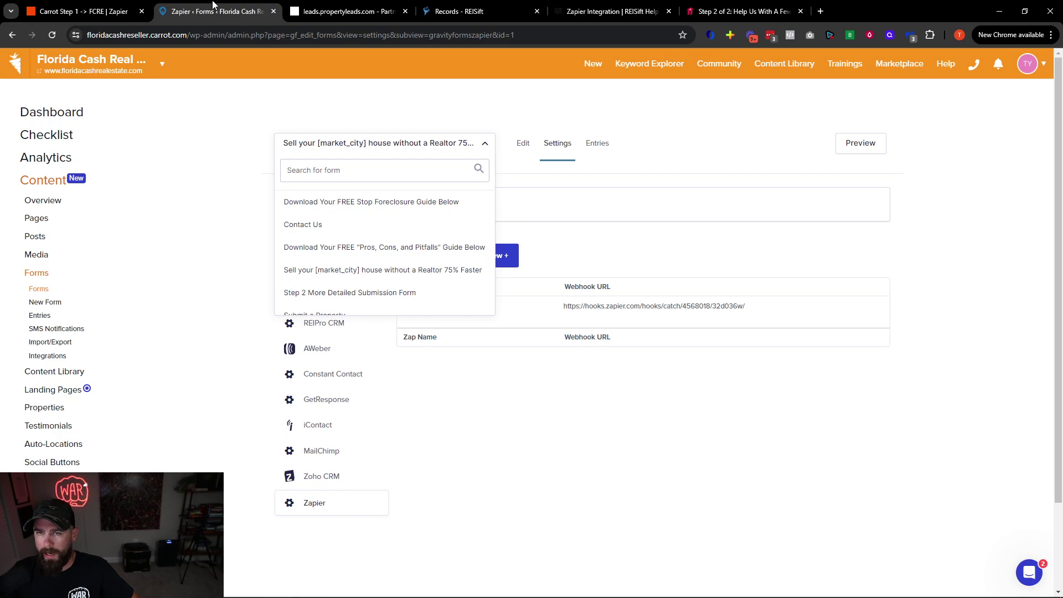
{"action": "left_click", "coordinate": [110, 12]}
Insert a REISift step 3 with the Create/Update Property event after step 2
{"action": "scroll", "coordinate": [814, 396], "scroll_direction": "down", "scroll_amount": 2}
{"action": "left_click", "coordinate": [461, 359]}
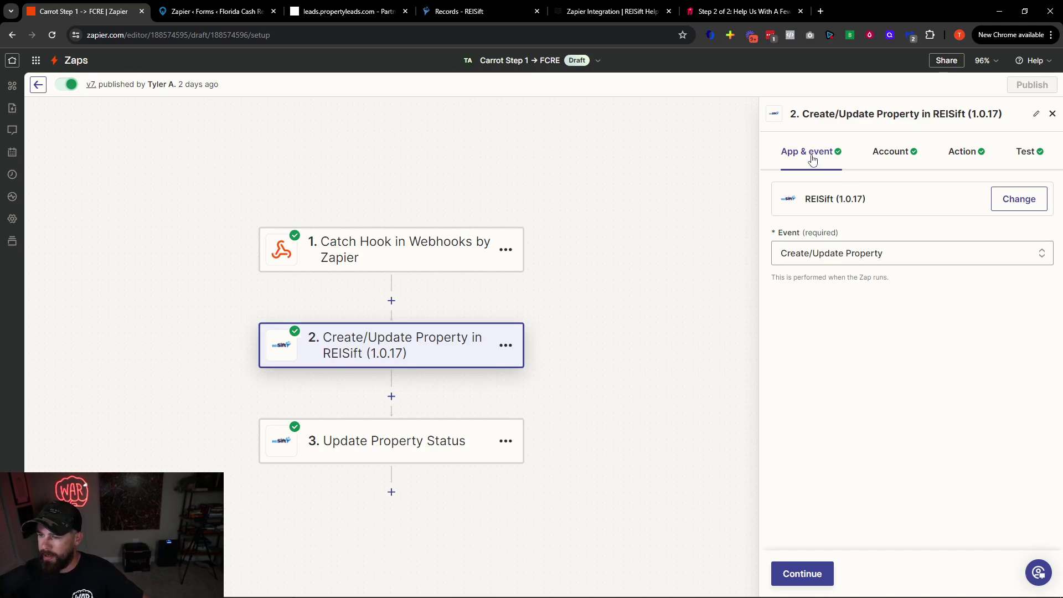
{"action": "left_click", "coordinate": [392, 396]}
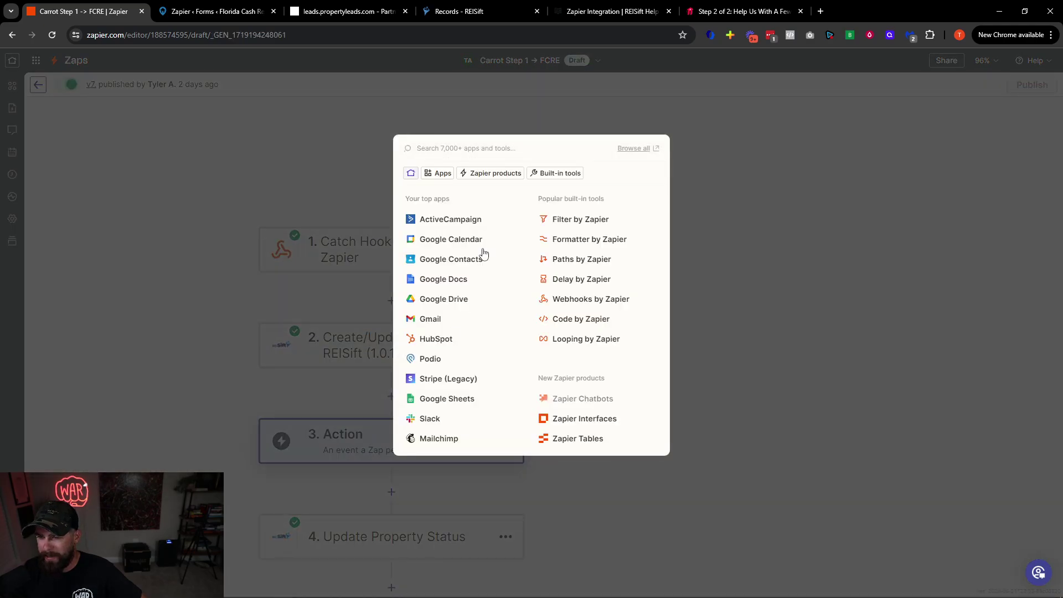
{"action": "type", "text": "reis"}
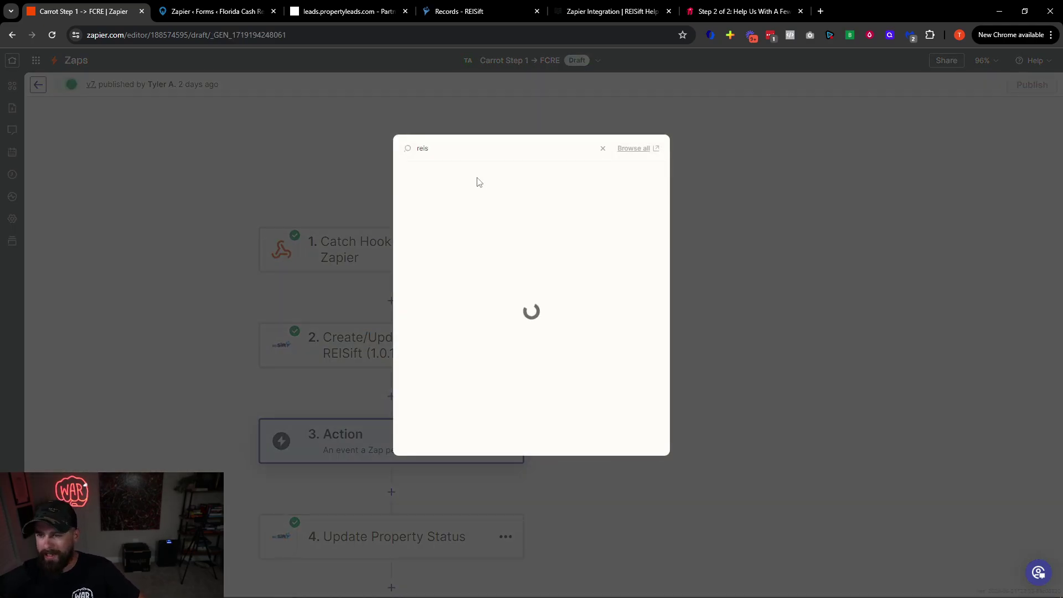
{"action": "left_click", "coordinate": [475, 184]}
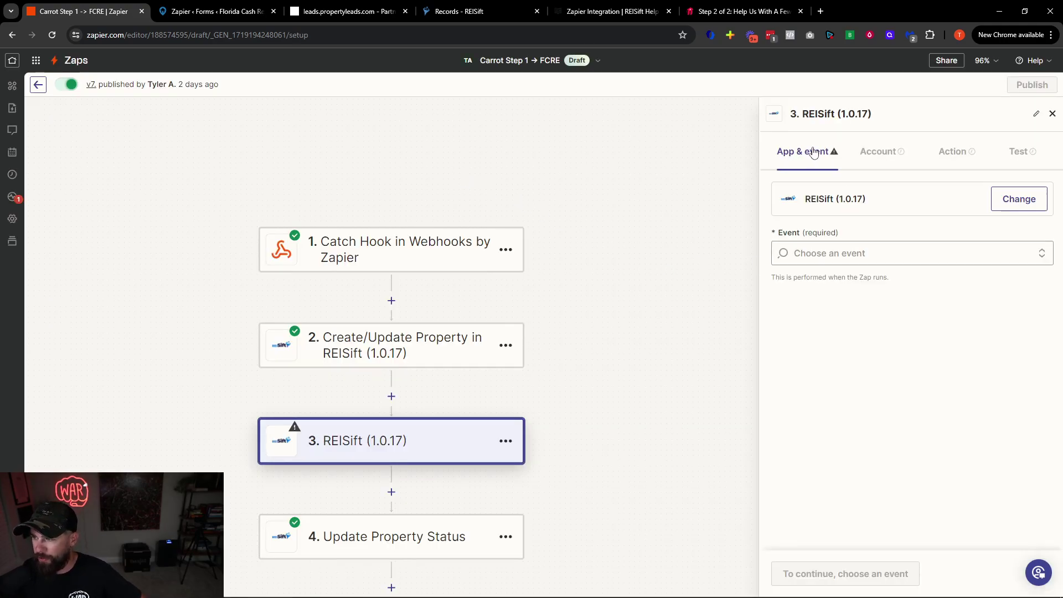
{"action": "left_click", "coordinate": [833, 253]}
{"action": "scroll", "coordinate": [853, 360], "scroll_direction": "down", "scroll_amount": 3}
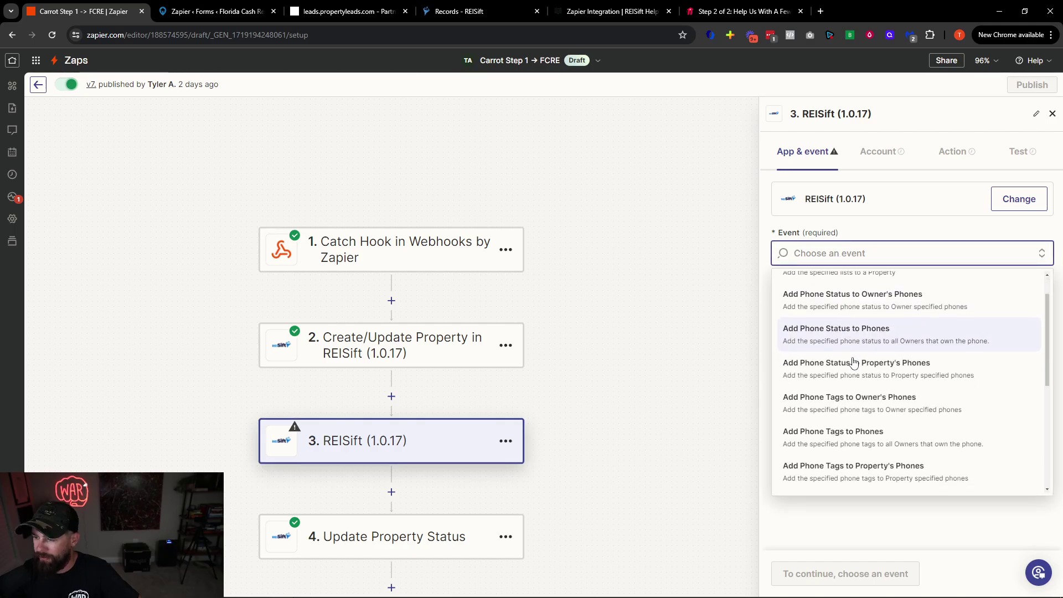
{"action": "scroll", "coordinate": [855, 363], "scroll_direction": "down", "scroll_amount": 1}
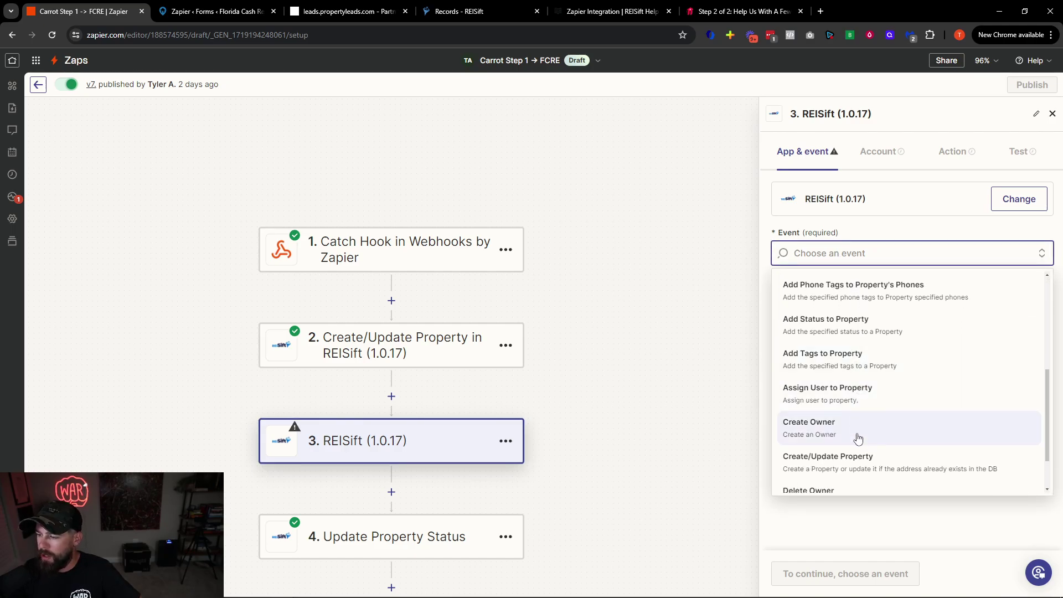
{"action": "left_click", "coordinate": [842, 468]}
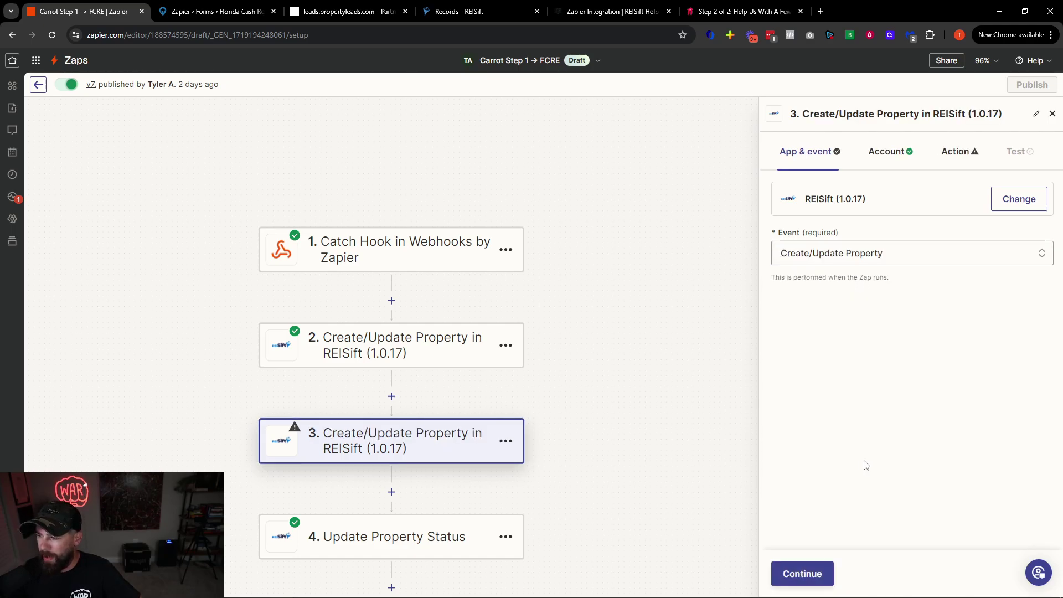
{"action": "left_click", "coordinate": [807, 572]}
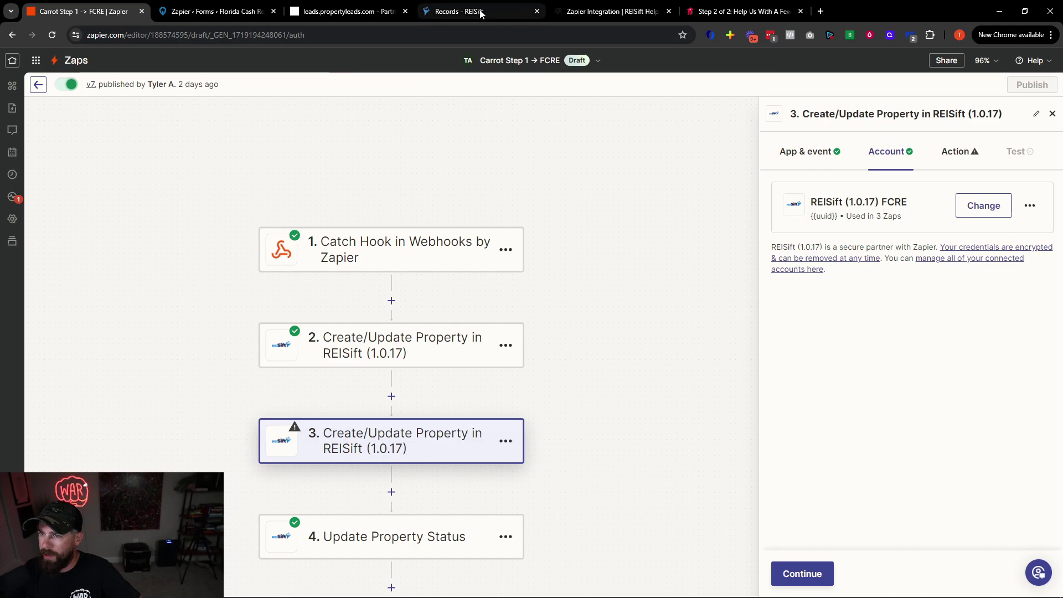
{"action": "left_click", "coordinate": [460, 11]}
Copy the API key from REISift's Settings > Integrations > Zapier page, then go back to Zapier
{"action": "left_click", "coordinate": [48, 471]}
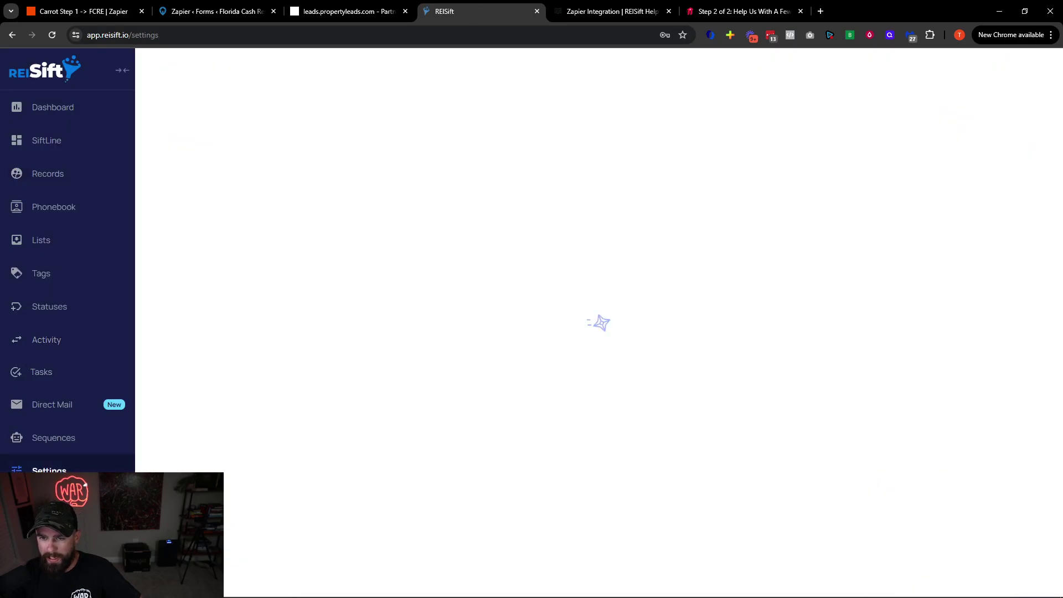
{"action": "left_click", "coordinate": [352, 116]}
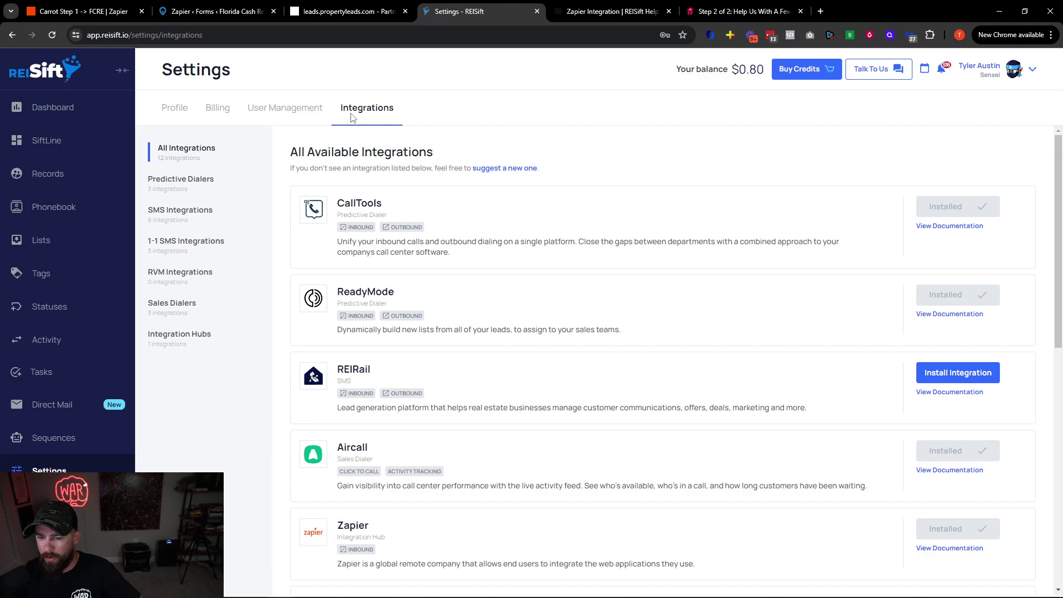
{"action": "scroll", "coordinate": [422, 332], "scroll_direction": "down", "scroll_amount": 5}
{"action": "left_click", "coordinate": [609, 280]}
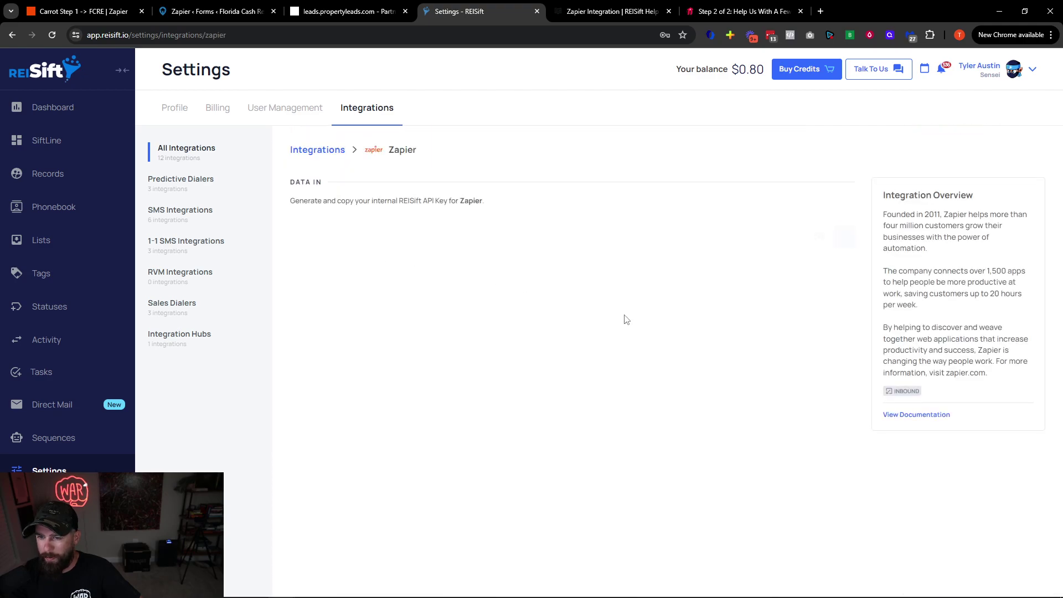
{"action": "left_click", "coordinate": [803, 237]}
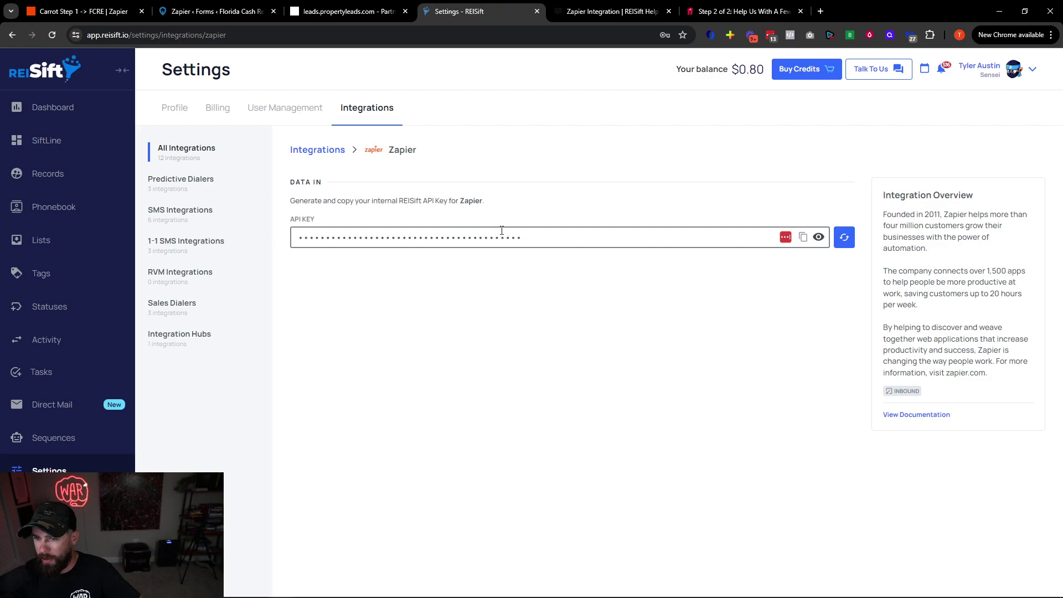
{"action": "left_click", "coordinate": [103, 12]}
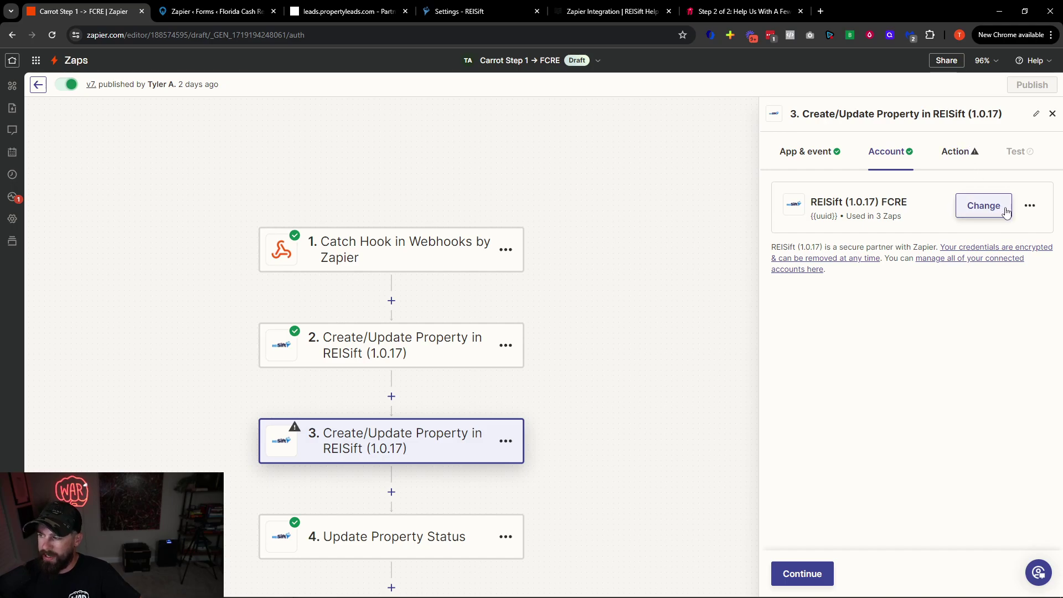
Start connecting a new REISift account, then close the connection window without connecting
{"action": "left_click", "coordinate": [1004, 212]}
{"action": "left_click", "coordinate": [911, 446]}
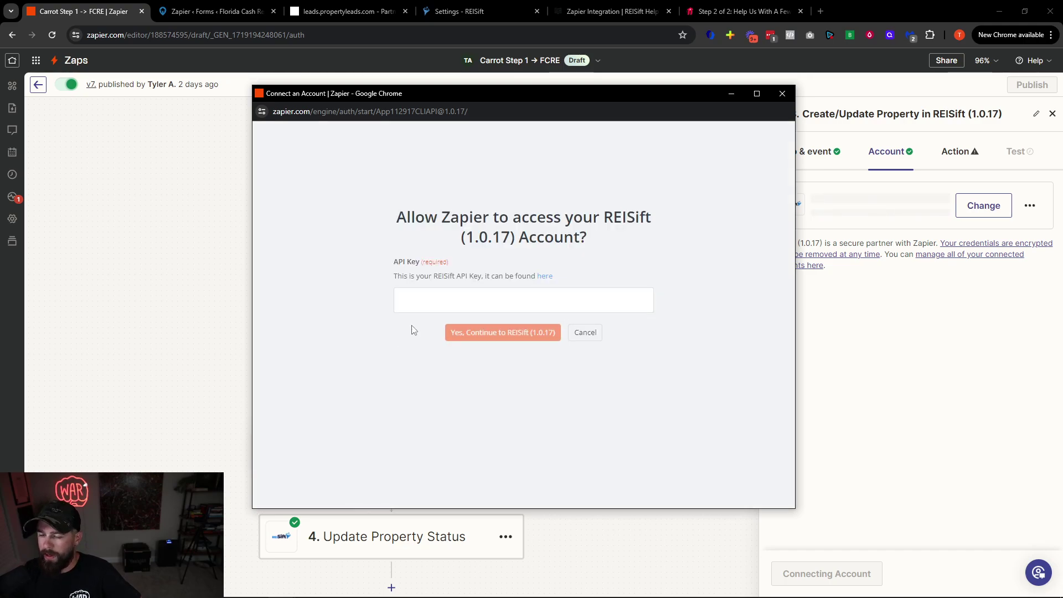
{"action": "left_click", "coordinate": [783, 93]}
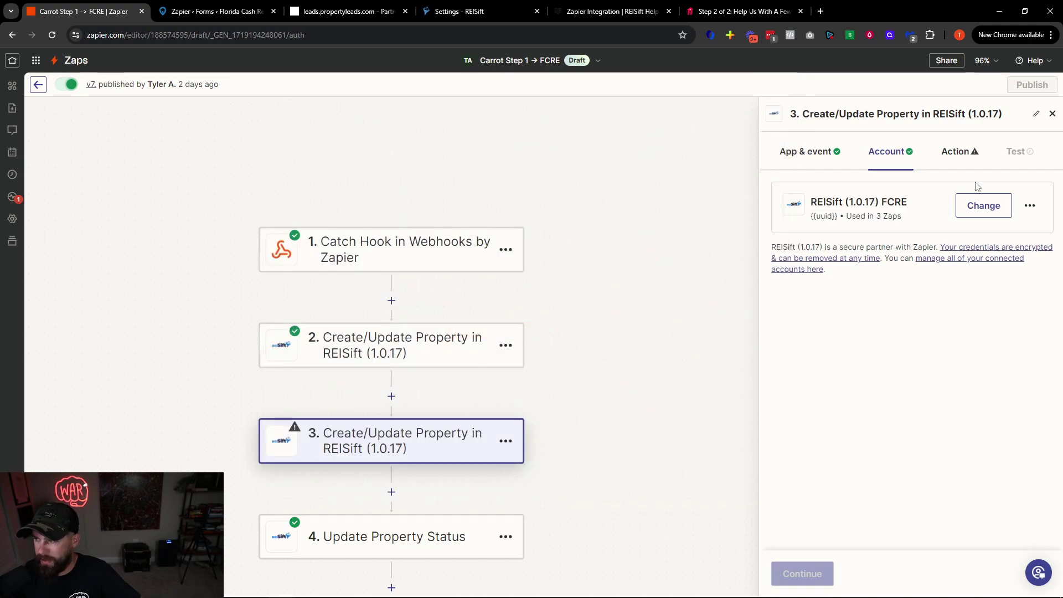
Leave the REISift (1.0.17) FCRE connection name unchanged and continue to step 3's fields
{"action": "left_click_drag", "start_coordinate": [813, 202], "coordinate": [906, 202]}
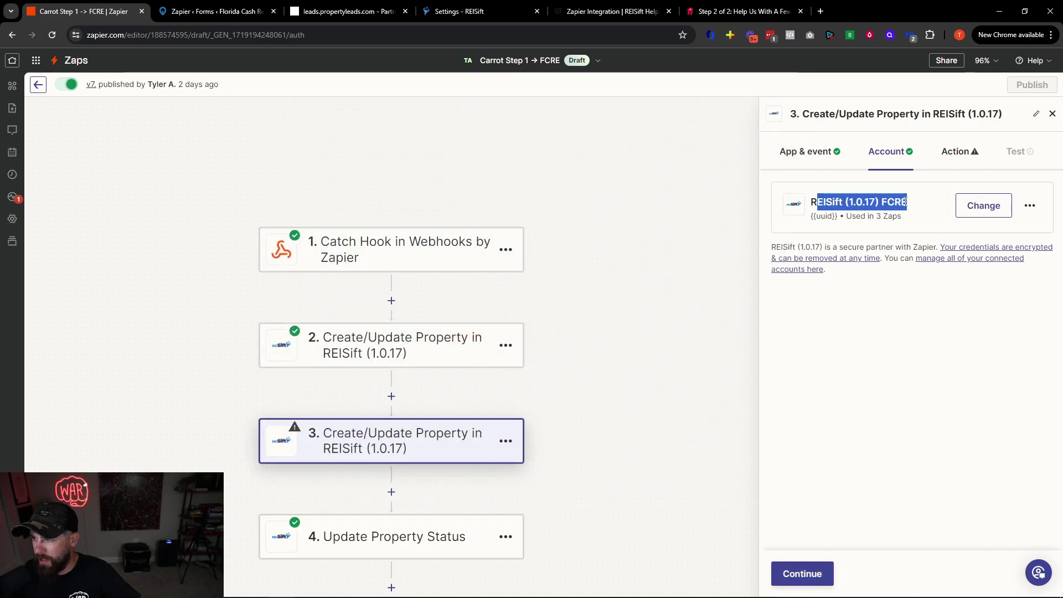
{"action": "left_click", "coordinate": [1021, 205]}
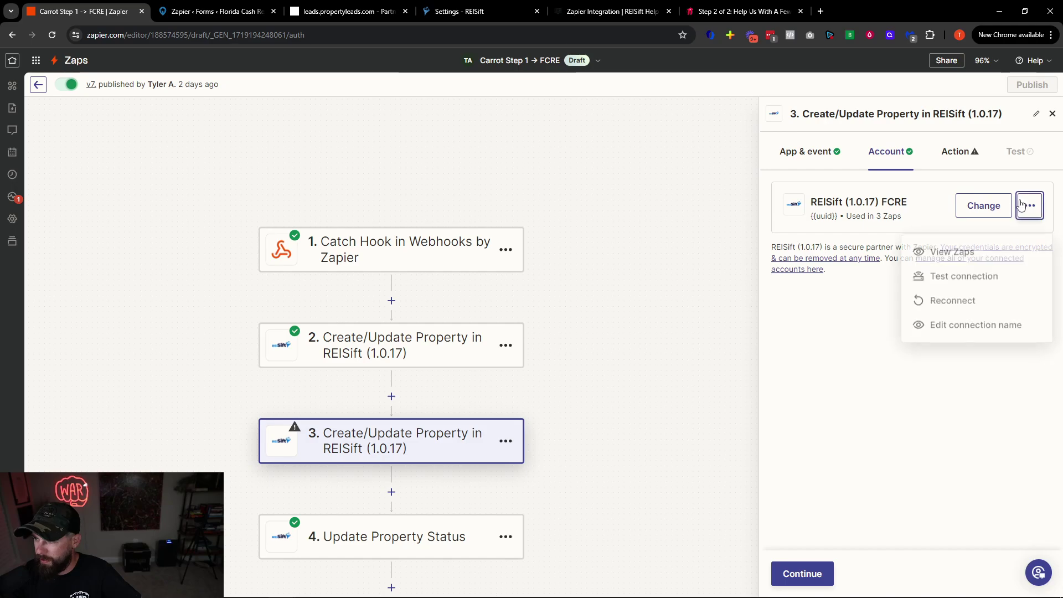
{"action": "left_click", "coordinate": [966, 327]}
{"action": "left_click_drag", "start_coordinate": [529, 313], "coordinate": [408, 315]}
{"action": "left_click", "coordinate": [527, 324]}
{"action": "double_click", "coordinate": [497, 322]}
{"action": "left_click", "coordinate": [583, 289]}
{"action": "left_click", "coordinate": [669, 251]}
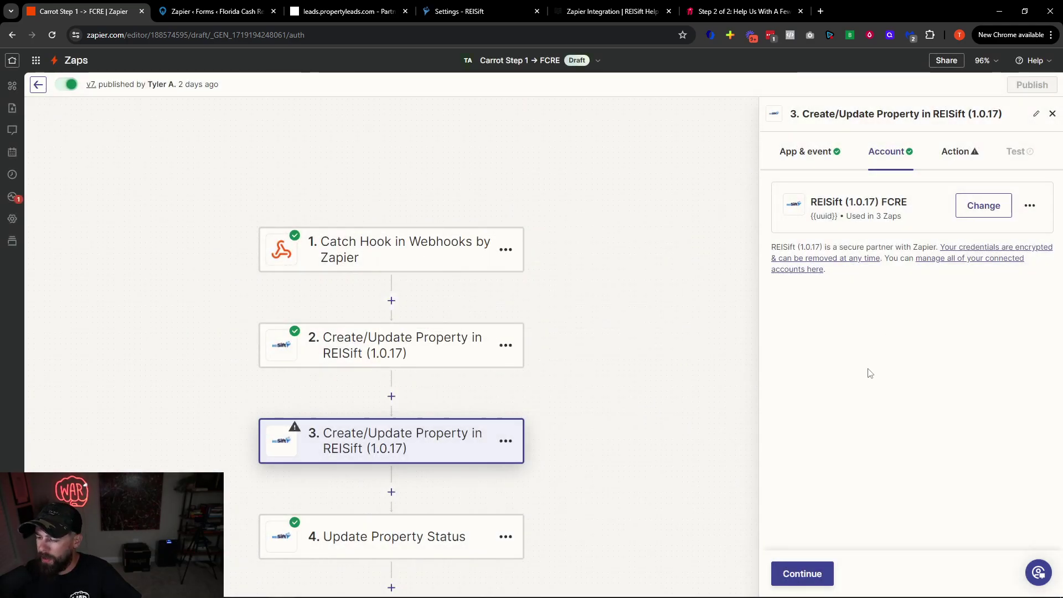
{"action": "left_click", "coordinate": [820, 570]}
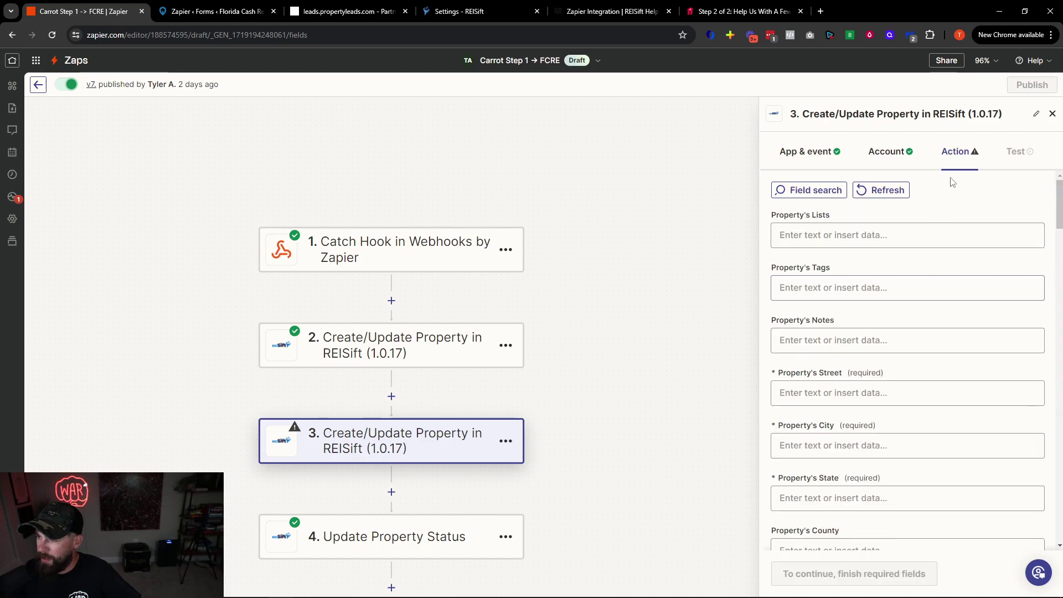
Delete the duplicate Create/Update Property step 3 from the zap
{"action": "scroll", "coordinate": [886, 443], "scroll_direction": "down", "scroll_amount": 6}
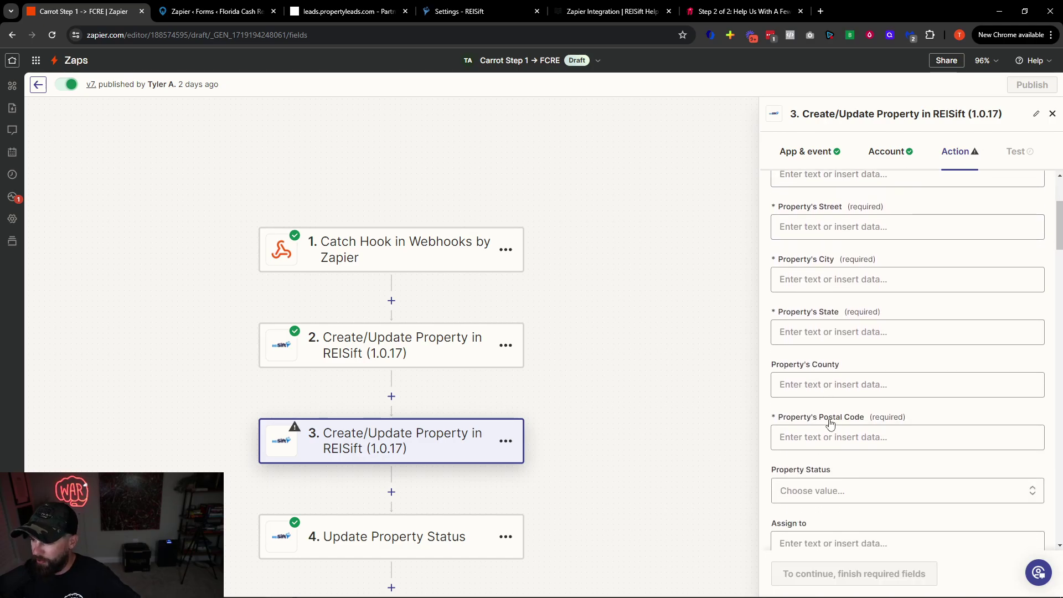
{"action": "scroll", "coordinate": [901, 460], "scroll_direction": "up", "scroll_amount": 3}
{"action": "scroll", "coordinate": [901, 460], "scroll_direction": "up", "scroll_amount": 3}
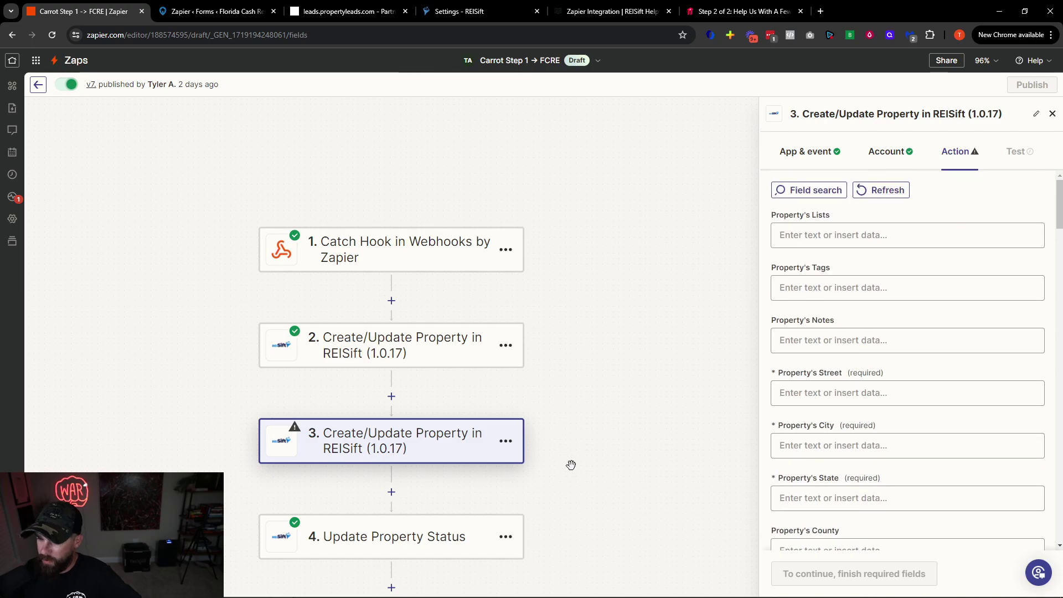
{"action": "left_click", "coordinate": [506, 441]}
{"action": "left_click", "coordinate": [480, 447]}
{"action": "left_click", "coordinate": [458, 447]}
Review step 2's connected account and its action fields
{"action": "left_click", "coordinate": [403, 351]}
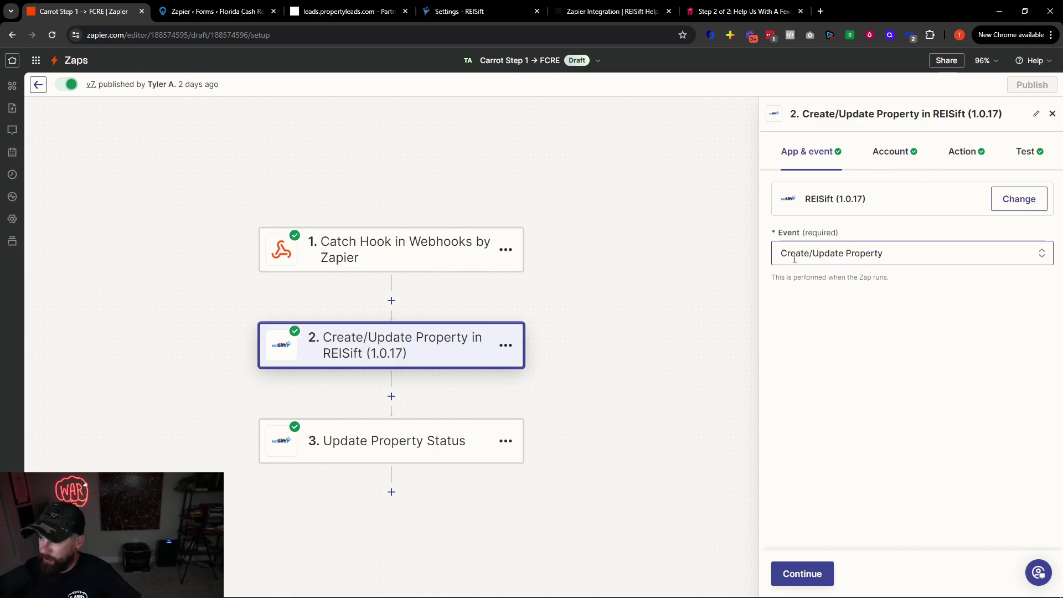
{"action": "left_click", "coordinate": [898, 165]}
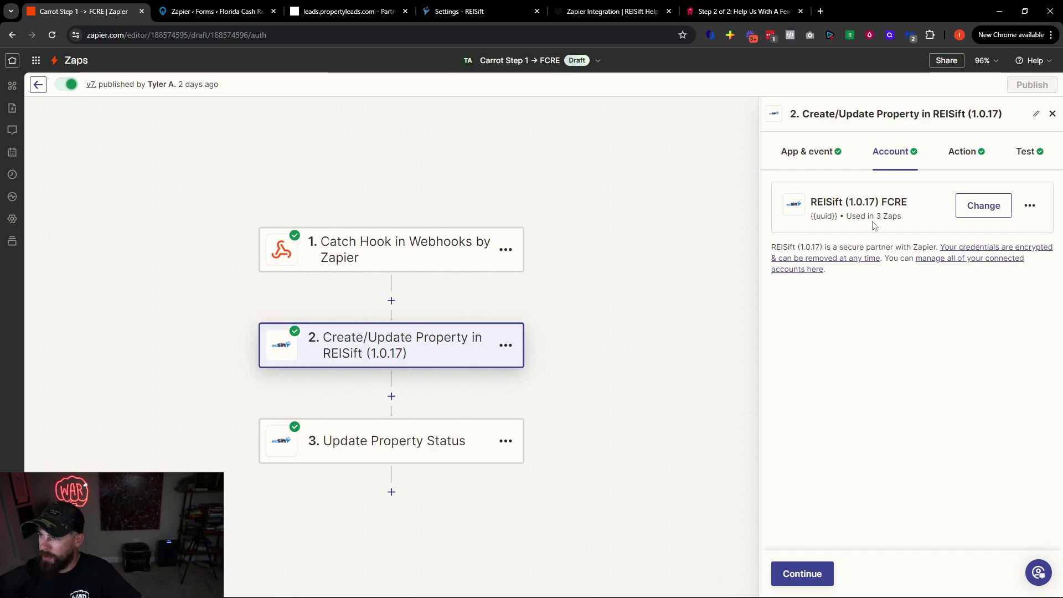
{"action": "left_click", "coordinate": [967, 158]}
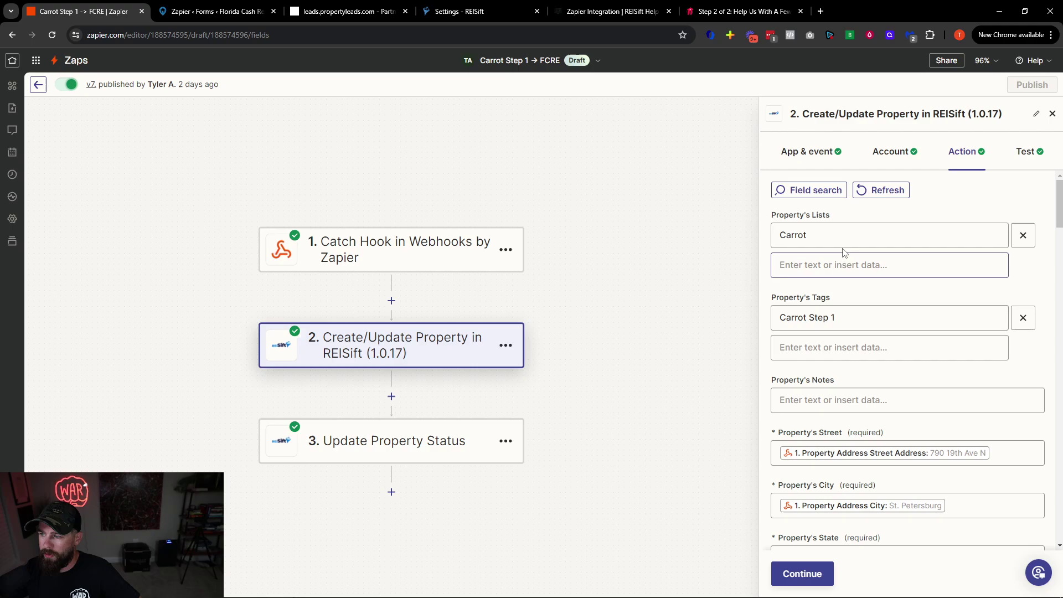
{"action": "left_click", "coordinate": [447, 12]}
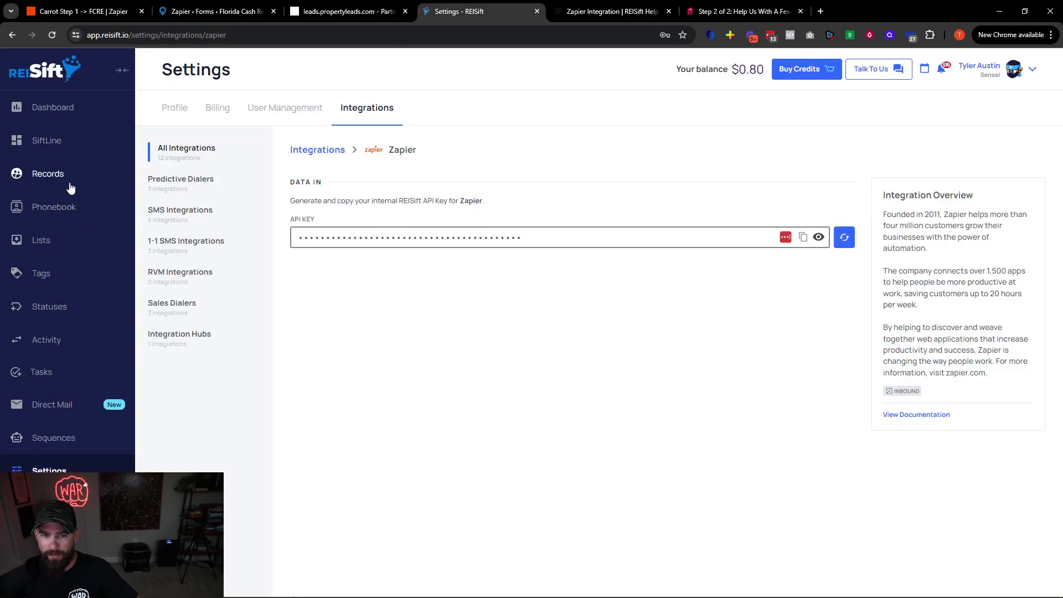
Search REISift lists for 'car' and confirm the Carrot list shows 99 properties
{"action": "left_click", "coordinate": [41, 240]}
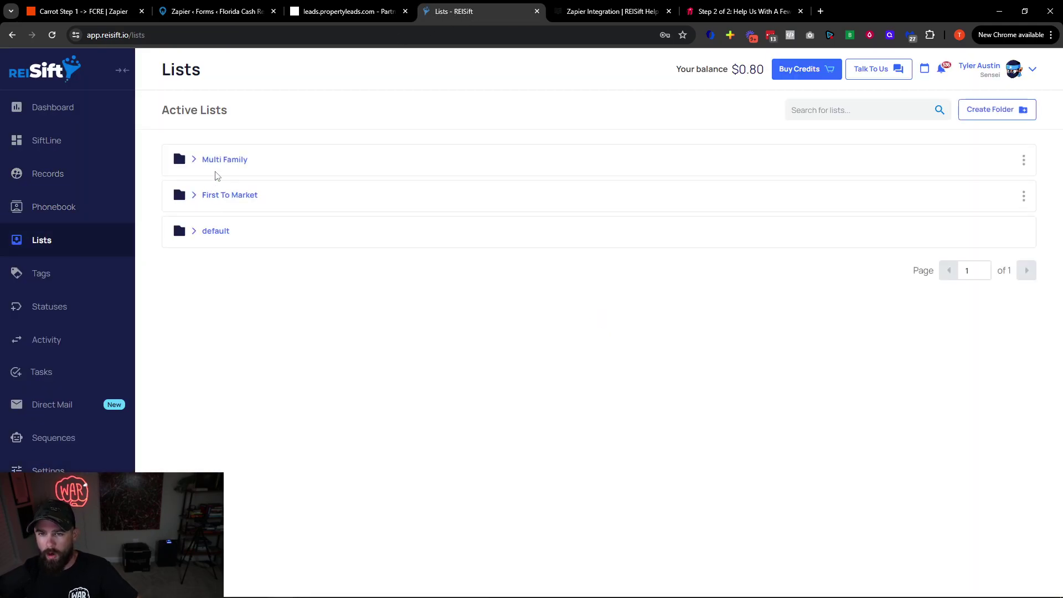
{"action": "left_click", "coordinate": [241, 201]}
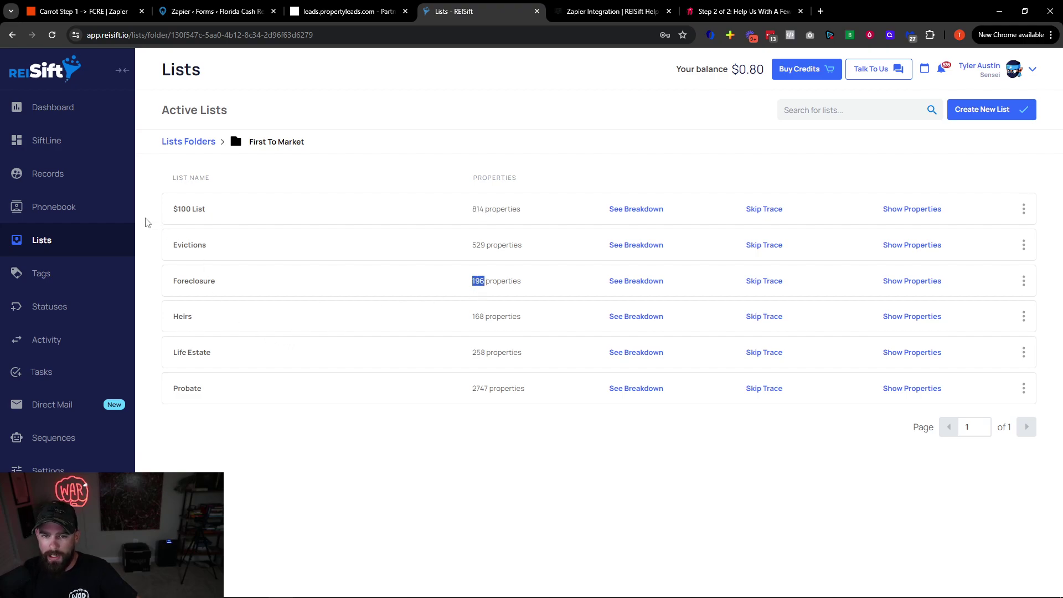
{"action": "left_click", "coordinate": [81, 242]}
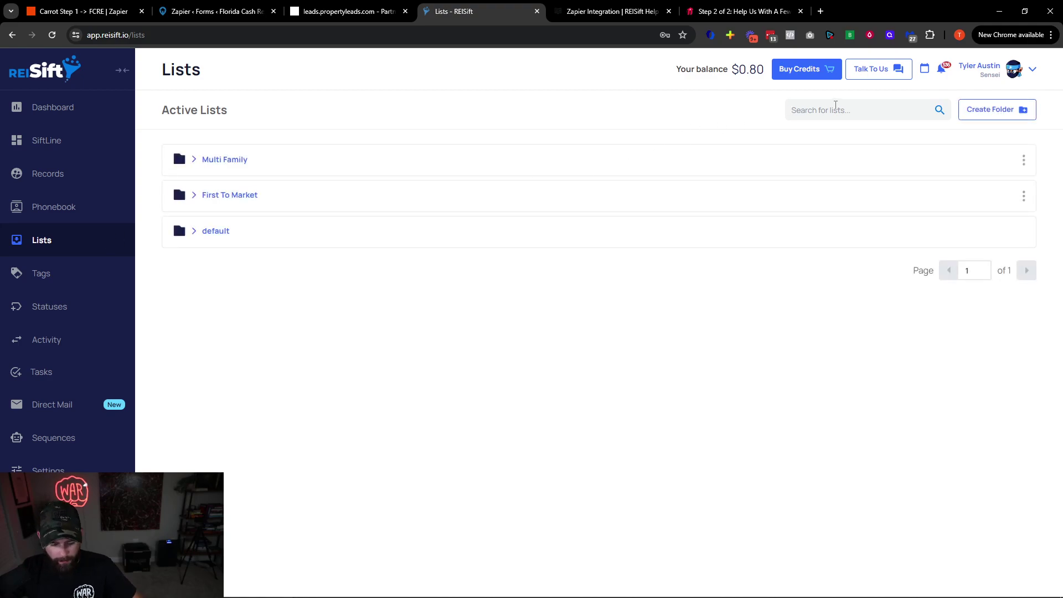
{"action": "type", "text": "carrot"}
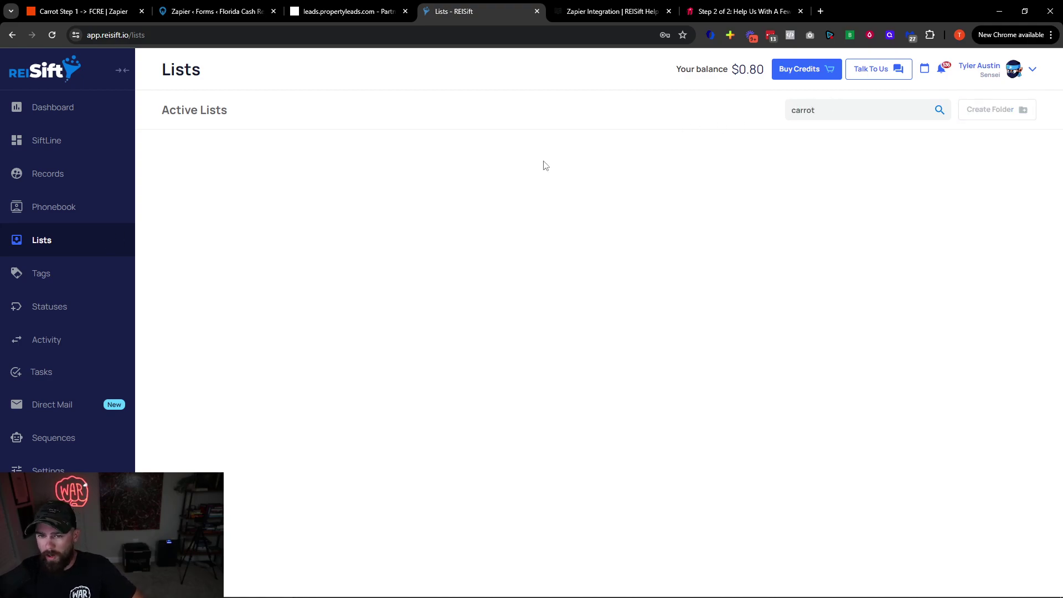
{"action": "left_click_drag", "start_coordinate": [473, 186], "coordinate": [519, 185]}
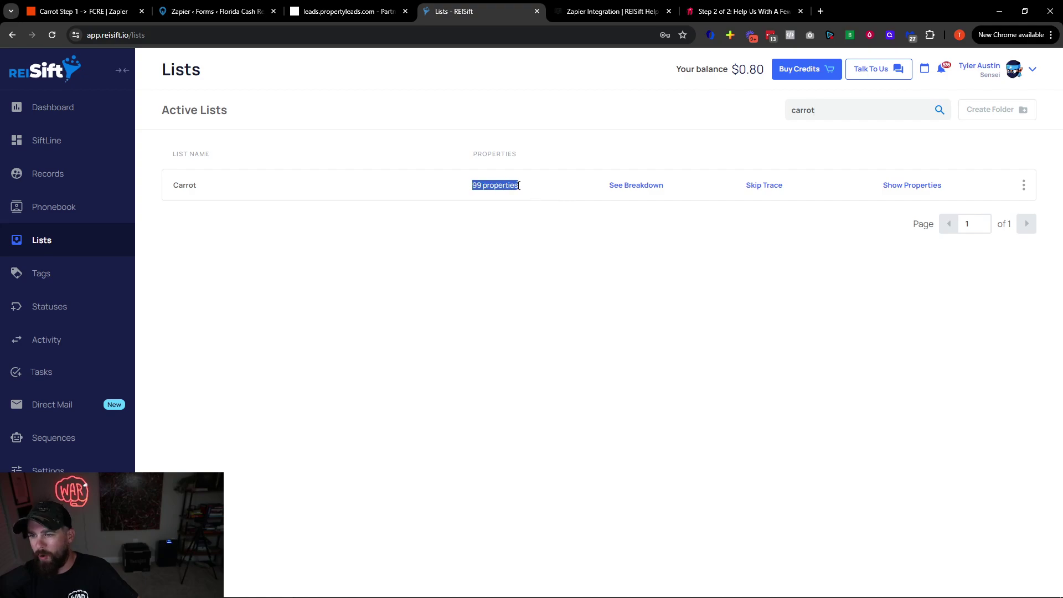
{"action": "left_click", "coordinate": [520, 189]}
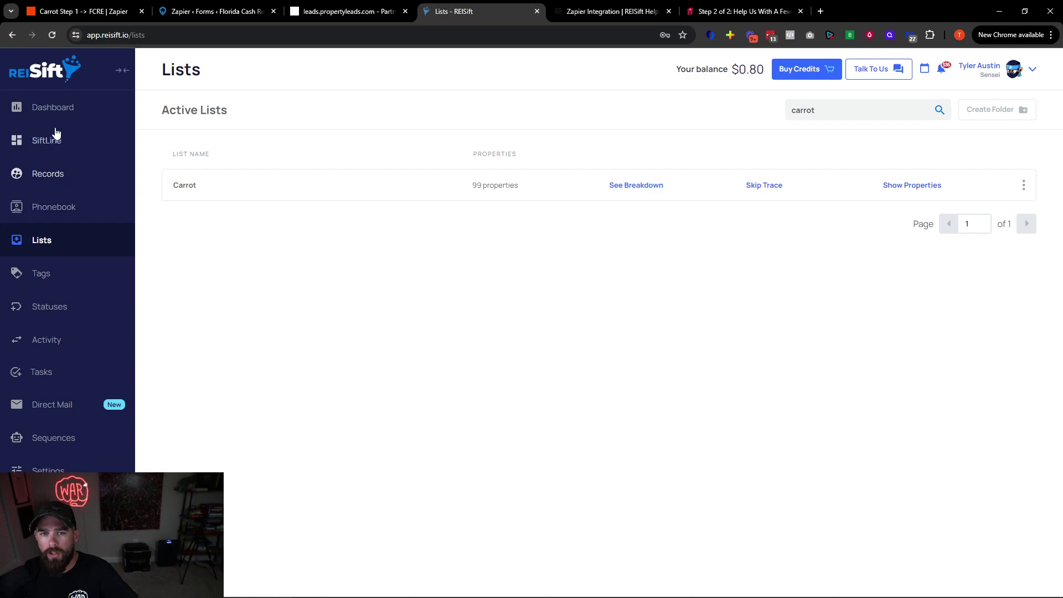
{"action": "left_click", "coordinate": [48, 175]}
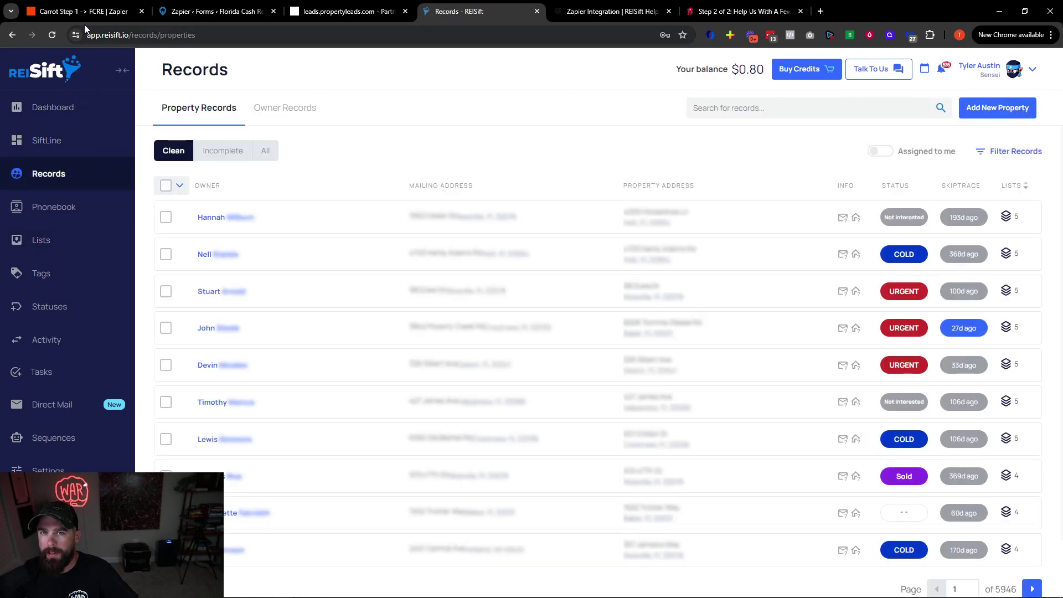
{"action": "left_click", "coordinate": [90, 12]}
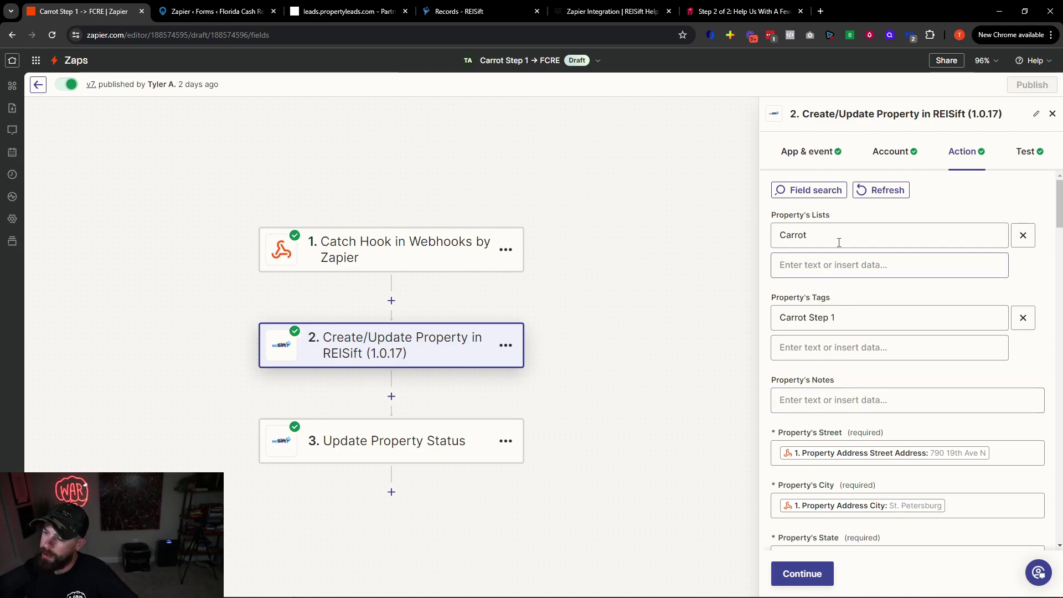
Check step 2's Property's Lists value Carrot and the Carrot Step 1 tag
{"action": "double_click", "coordinate": [788, 227]}
{"action": "left_click", "coordinate": [822, 222]}
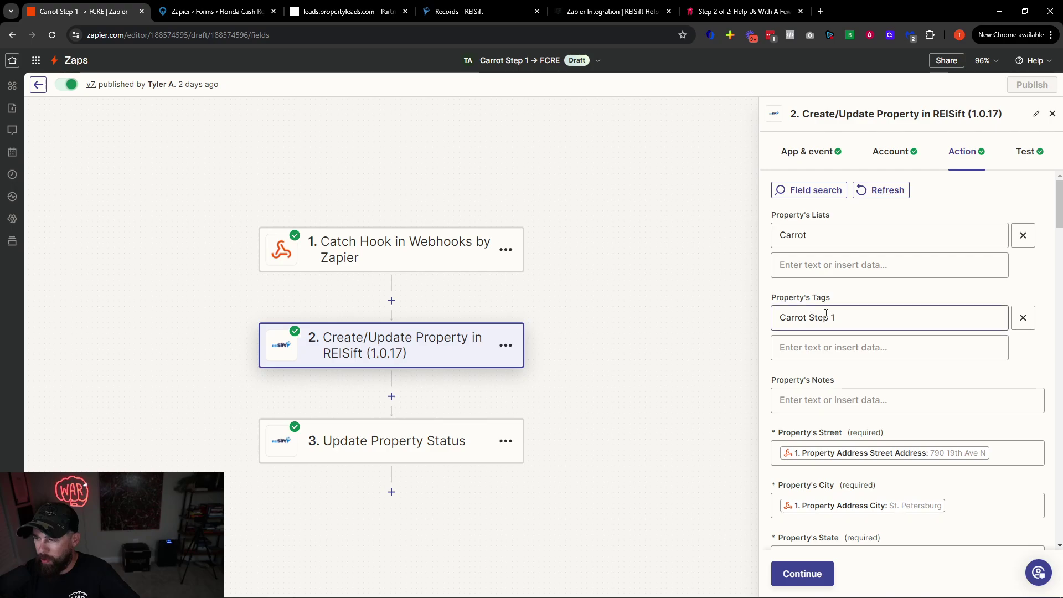
{"action": "left_click_drag", "start_coordinate": [847, 318], "coordinate": [792, 305]}
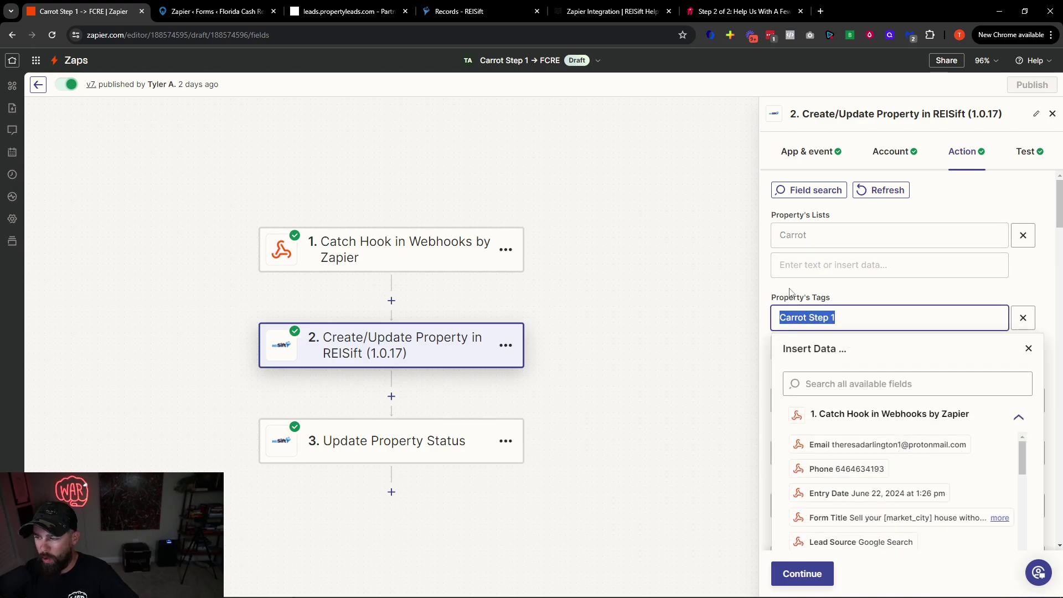
{"action": "left_click", "coordinate": [792, 292]}
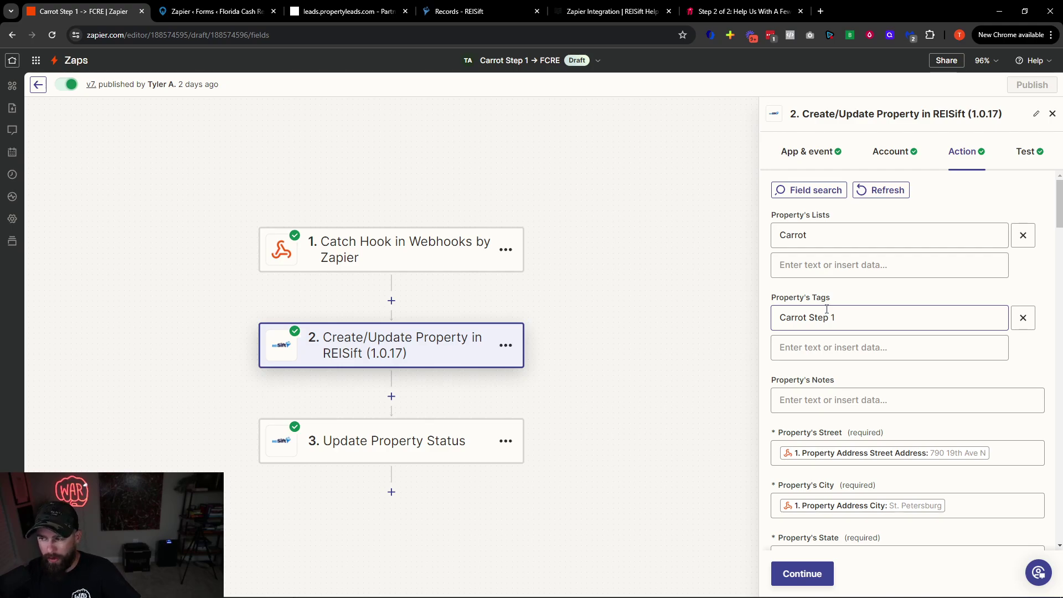
Check the webhook street, city, state and postal code mappings in step 2
{"action": "scroll", "coordinate": [827, 309], "scroll_direction": "down", "scroll_amount": 2}
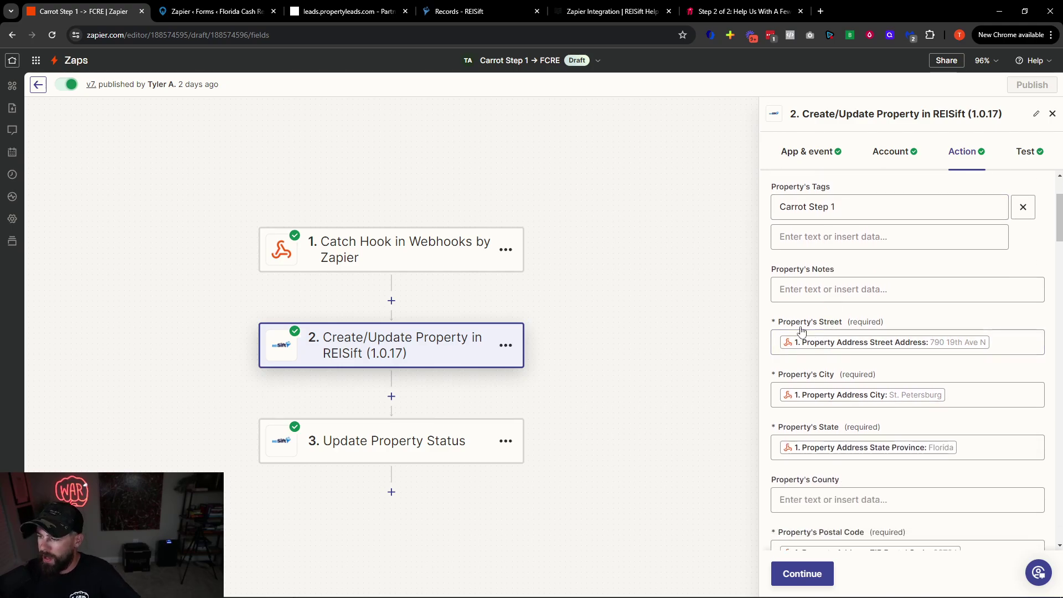
{"action": "left_click", "coordinate": [970, 342]}
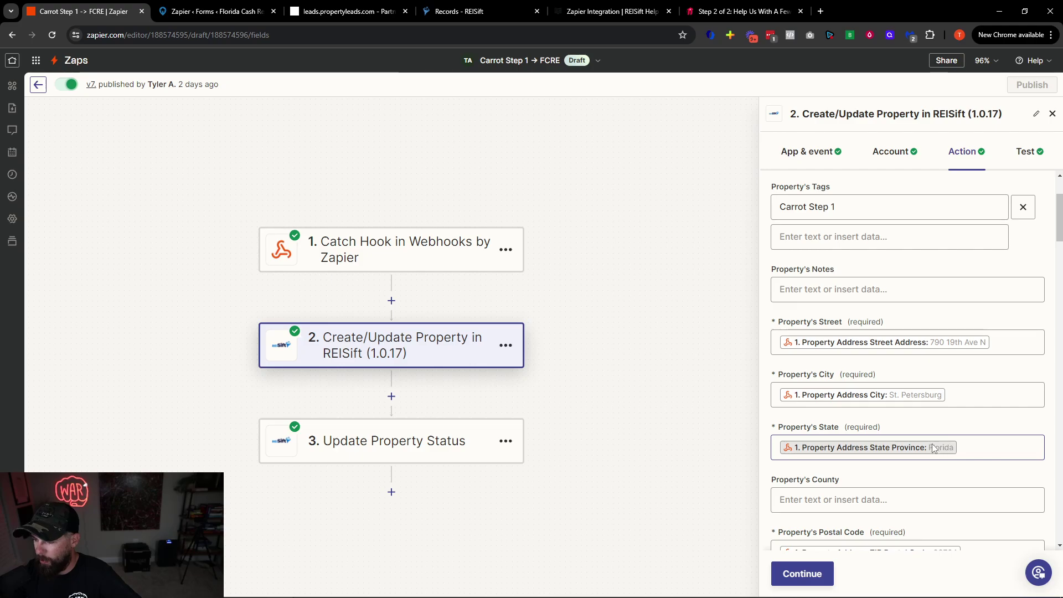
{"action": "scroll", "coordinate": [942, 440], "scroll_direction": "down", "scroll_amount": 2}
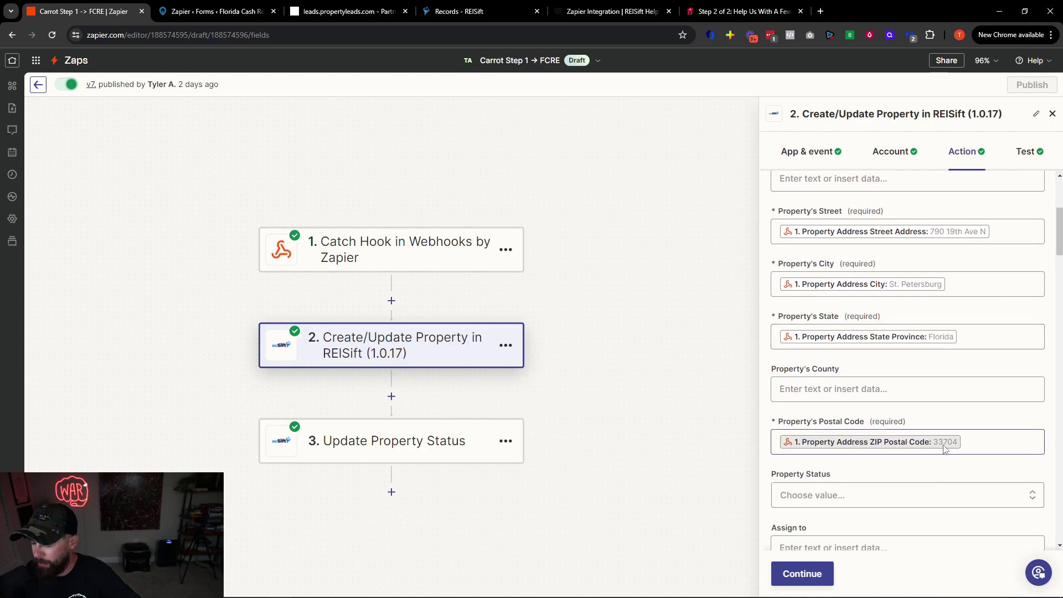
{"action": "scroll", "coordinate": [945, 447], "scroll_direction": "down", "scroll_amount": 10}
{"action": "scroll", "coordinate": [940, 410], "scroll_direction": "down", "scroll_amount": 3}
{"action": "left_click", "coordinate": [742, 11]}
{"action": "scroll", "coordinate": [191, 93], "scroll_direction": "up", "scroll_amount": 15}
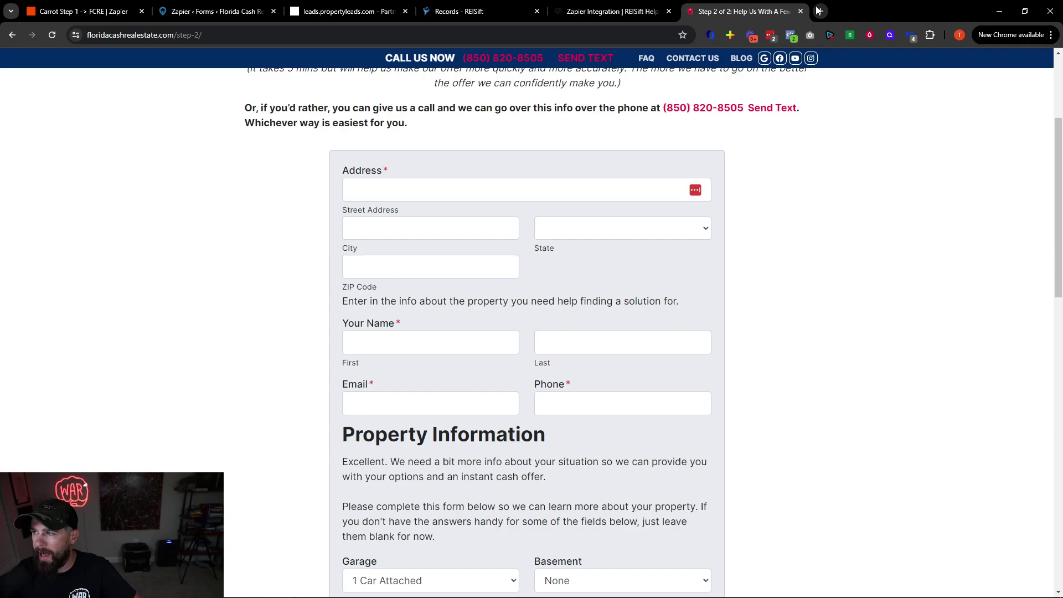
Open the Florida Cash Real Estate homepage in a new browser tab
{"action": "left_click", "coordinate": [820, 12]}
{"action": "type", "text": "flo"}
{"action": "key", "text": "Return"}
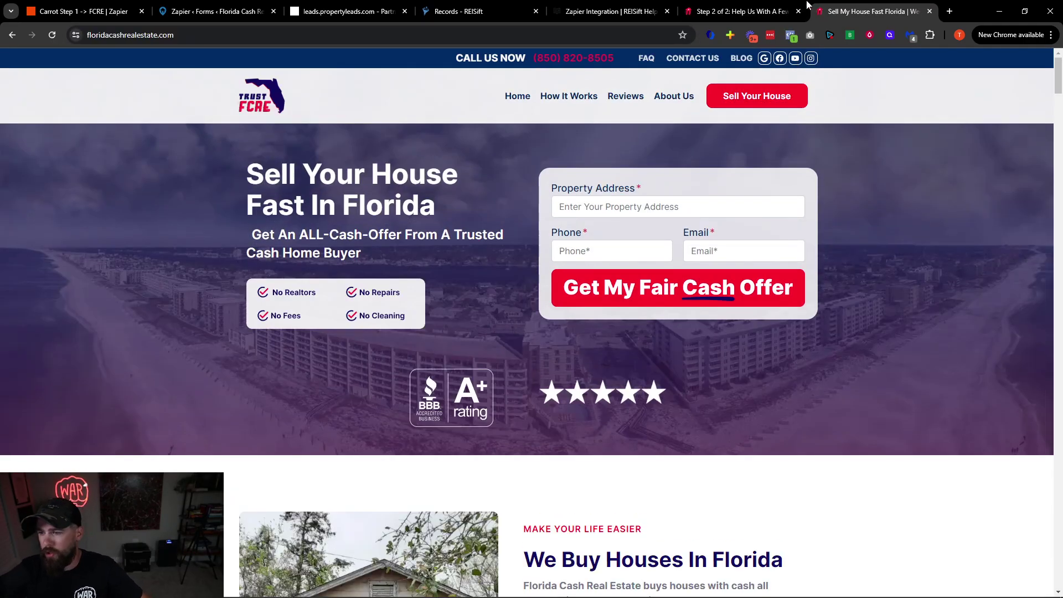
{"action": "left_click", "coordinate": [736, 11]}
{"action": "left_click", "coordinate": [95, 6]}
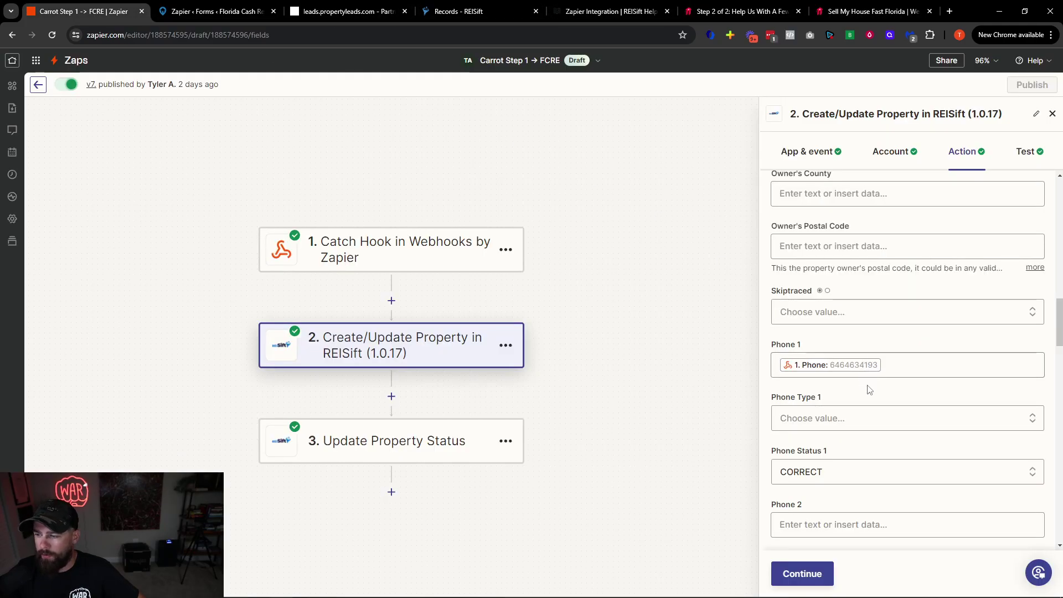
Confirm Phone 1 maps the webhook phone and Phone Status 1 stays CORRECT
{"action": "scroll", "coordinate": [914, 395], "scroll_direction": "down", "scroll_amount": 2}
{"action": "scroll", "coordinate": [911, 394], "scroll_direction": "up", "scroll_amount": 2}
{"action": "left_click", "coordinate": [878, 367]}
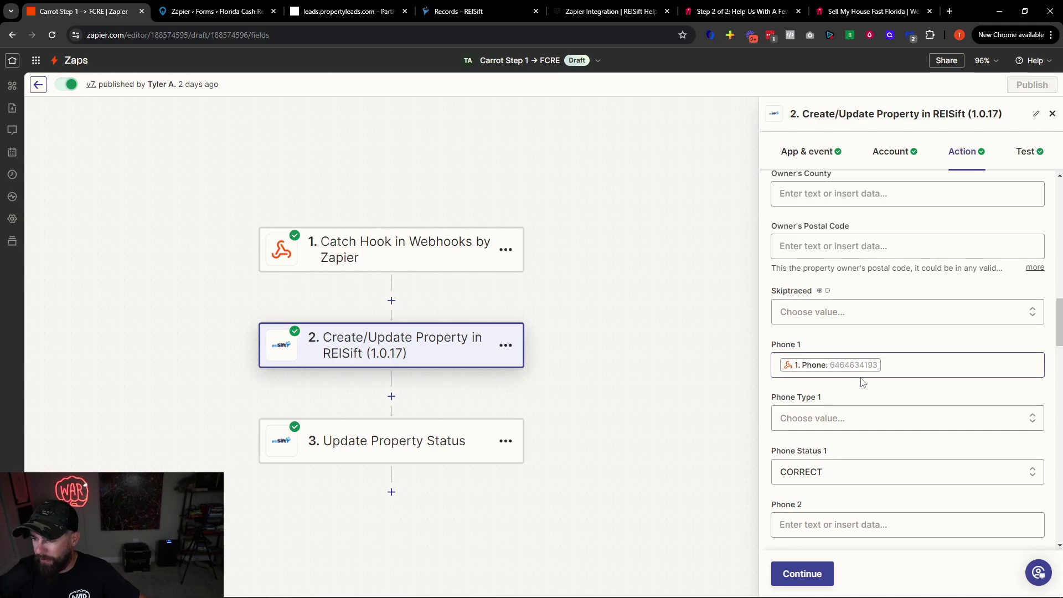
{"action": "scroll", "coordinate": [805, 366], "scroll_direction": "down", "scroll_amount": 2}
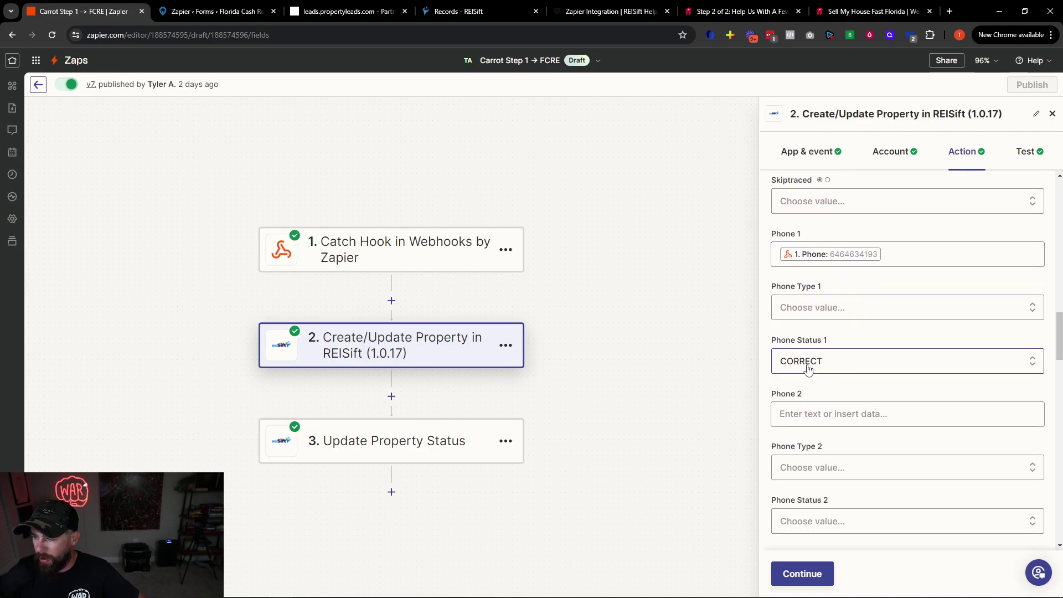
{"action": "left_click", "coordinate": [839, 363]}
{"action": "left_click", "coordinate": [841, 338]}
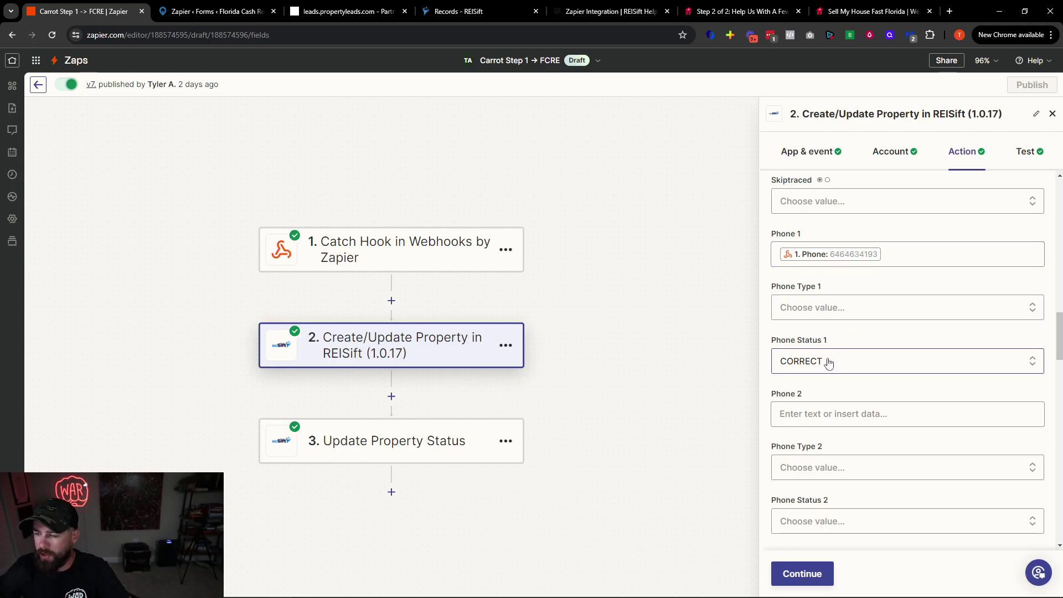
{"action": "left_click", "coordinate": [484, 14]}
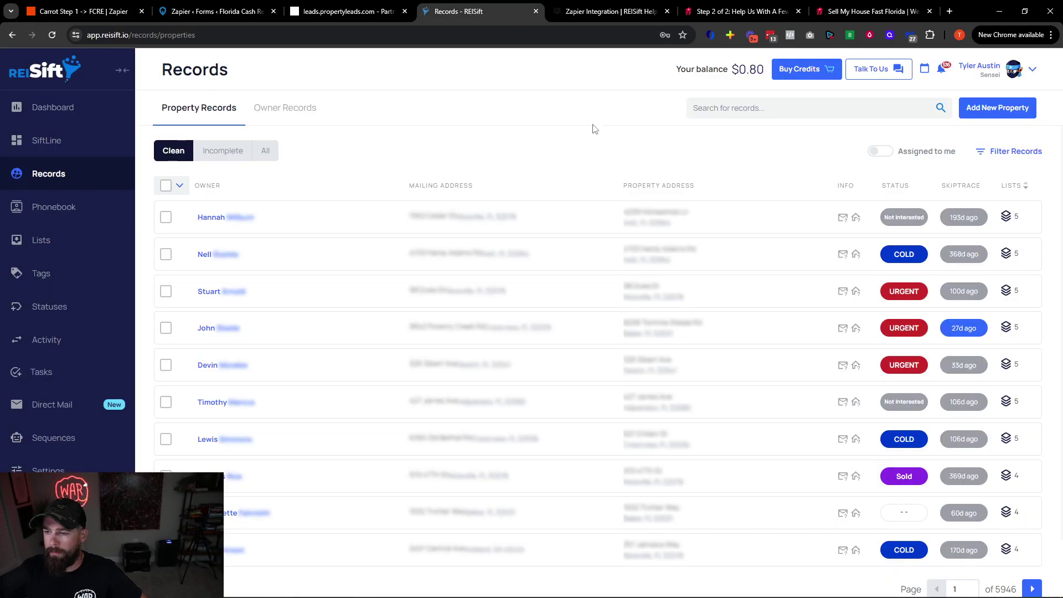
{"action": "left_click", "coordinate": [626, 221]}
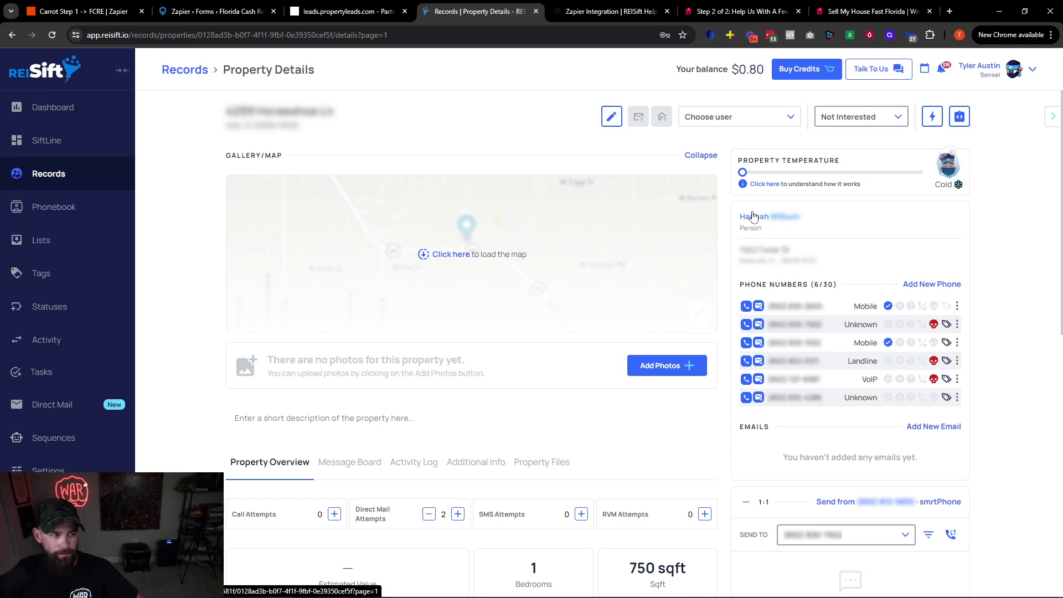
{"action": "left_click", "coordinate": [92, 14]}
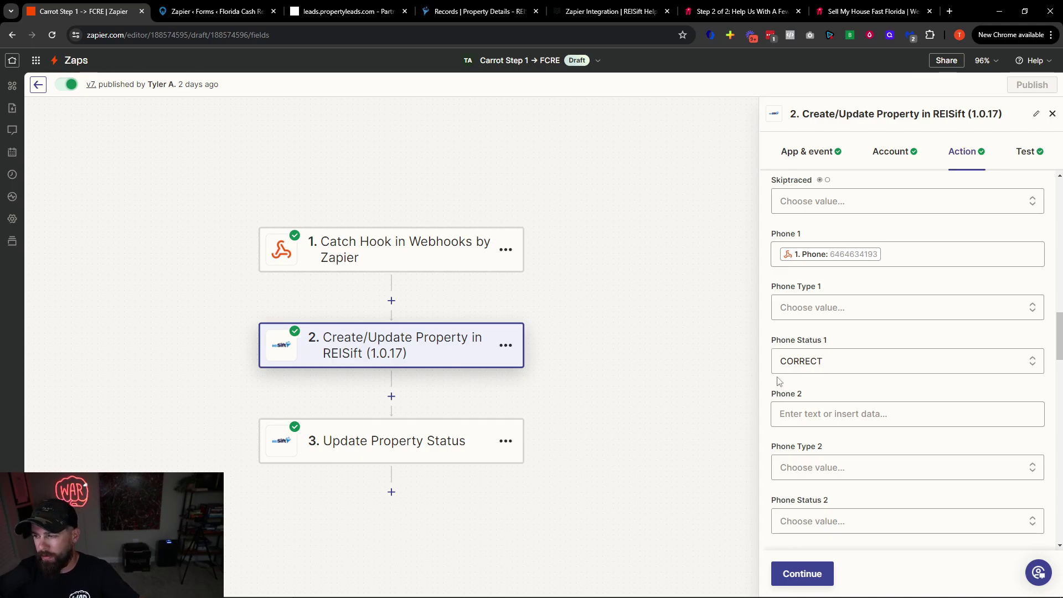
Verify Email 1 maps the webhook email and Phone 2–10 stay empty
{"action": "scroll", "coordinate": [792, 387], "scroll_direction": "down", "scroll_amount": 1}
{"action": "scroll", "coordinate": [820, 394], "scroll_direction": "down", "scroll_amount": 12}
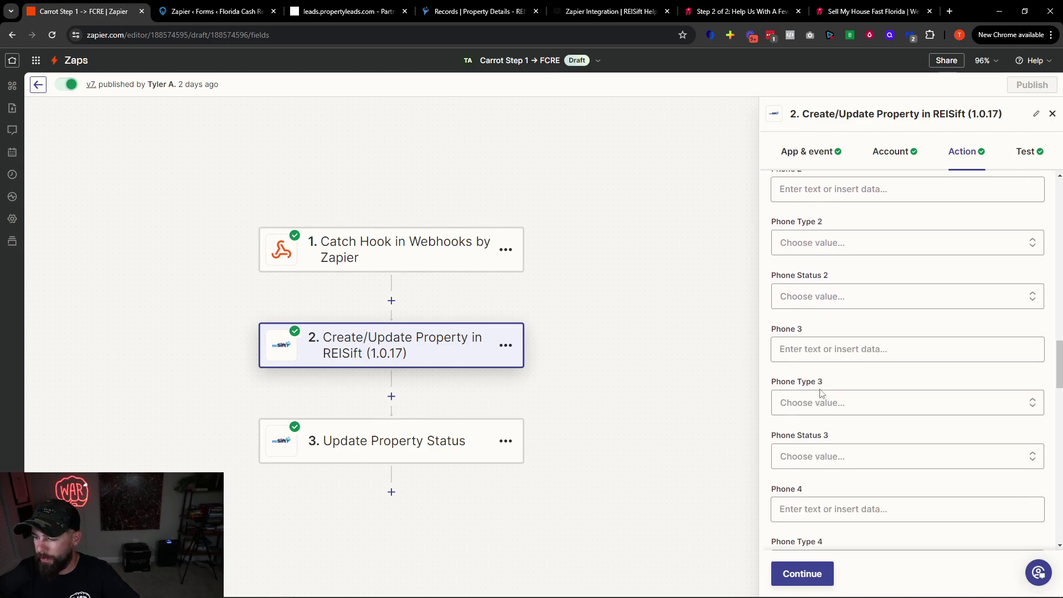
{"action": "scroll", "coordinate": [834, 401], "scroll_direction": "down", "scroll_amount": 10}
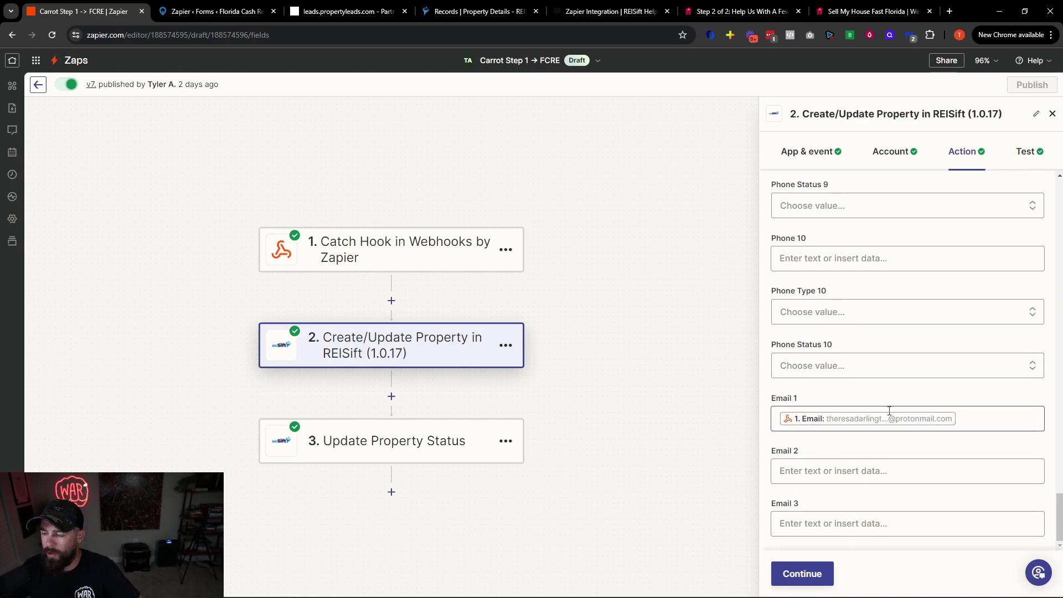
{"action": "scroll", "coordinate": [892, 407], "scroll_direction": "up", "scroll_amount": 20}
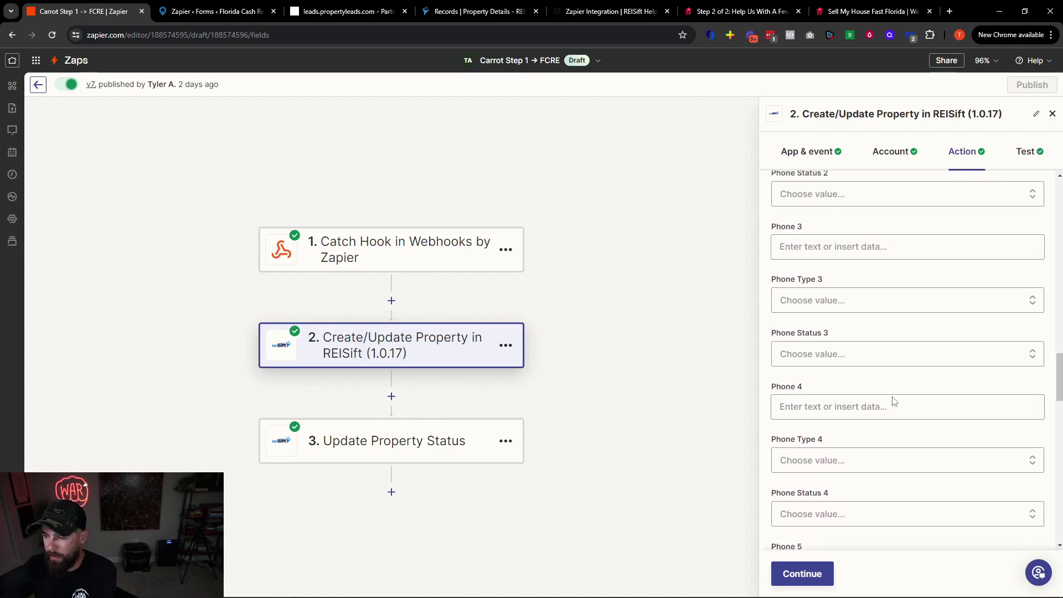
{"action": "scroll", "coordinate": [881, 388], "scroll_direction": "down", "scroll_amount": 20}
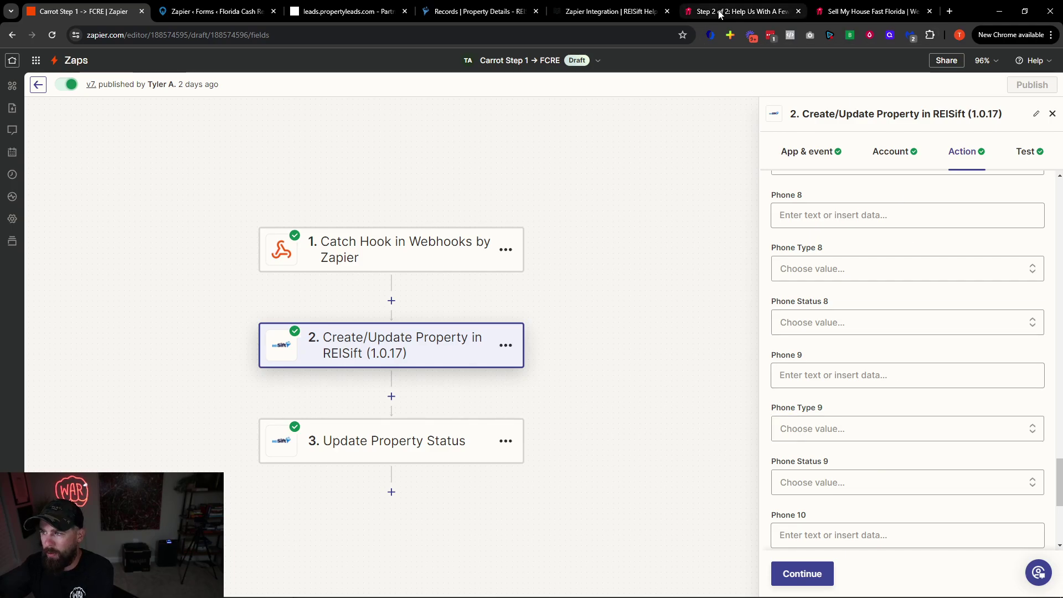
{"action": "left_click", "coordinate": [868, 12]}
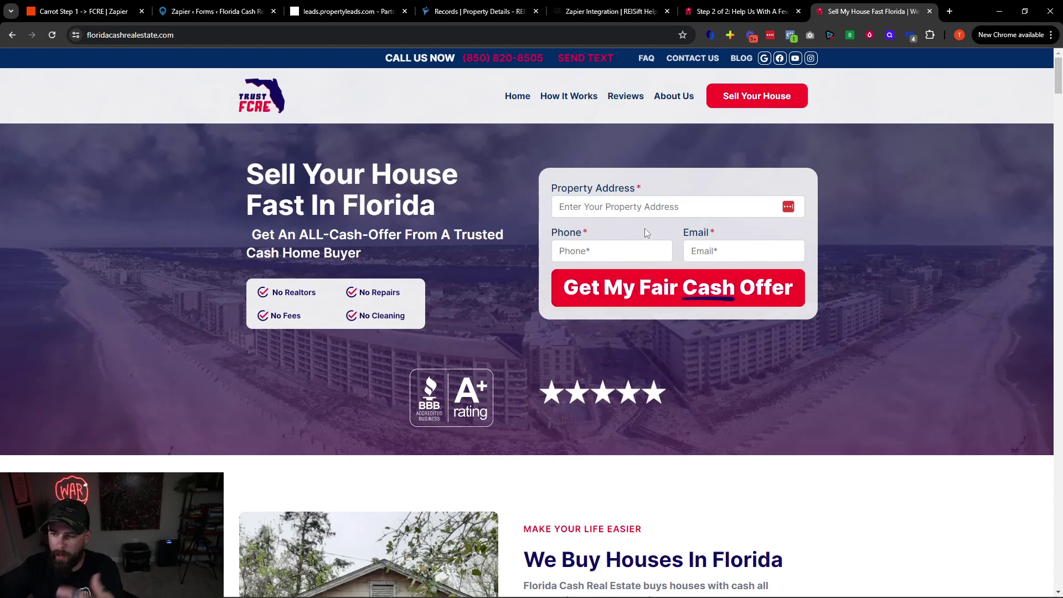
Move between the homepage and the Step 2 of 2 form, ending on the form
{"action": "left_click", "coordinate": [736, 11]}
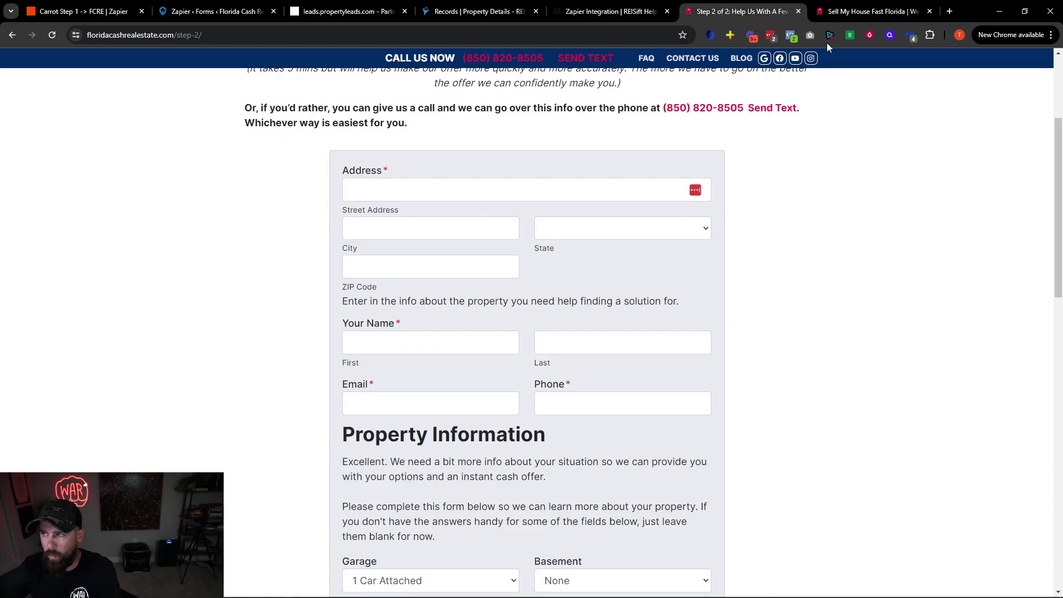
{"action": "left_click", "coordinate": [873, 11]}
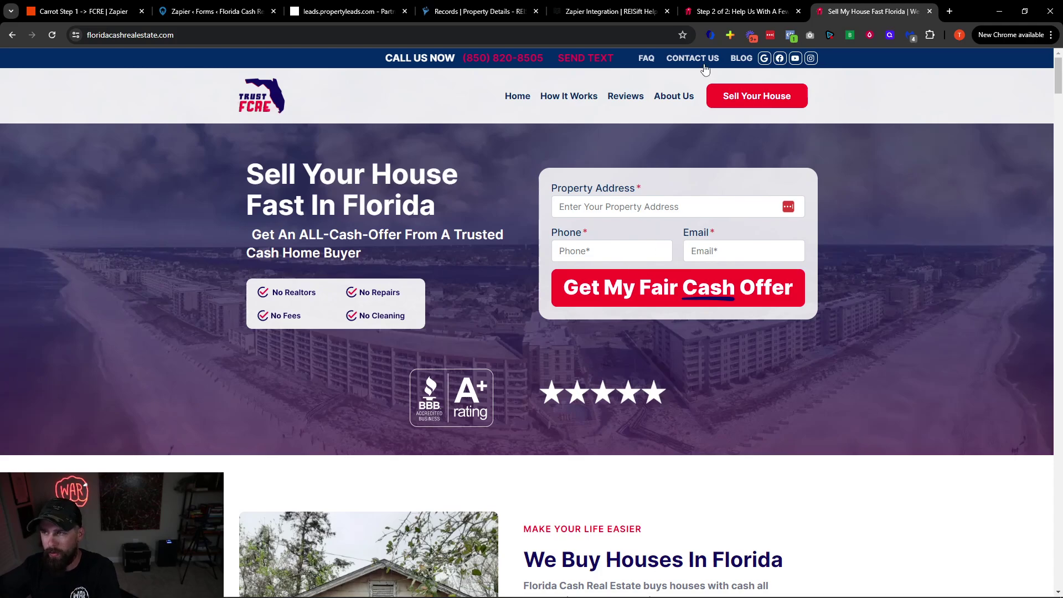
{"action": "left_click", "coordinate": [726, 18]}
Reload the step-2 URL without its trailing slash and check the prefilled 123 Main St and Destin fields
{"action": "scroll", "coordinate": [421, 388], "scroll_direction": "down", "scroll_amount": 10}
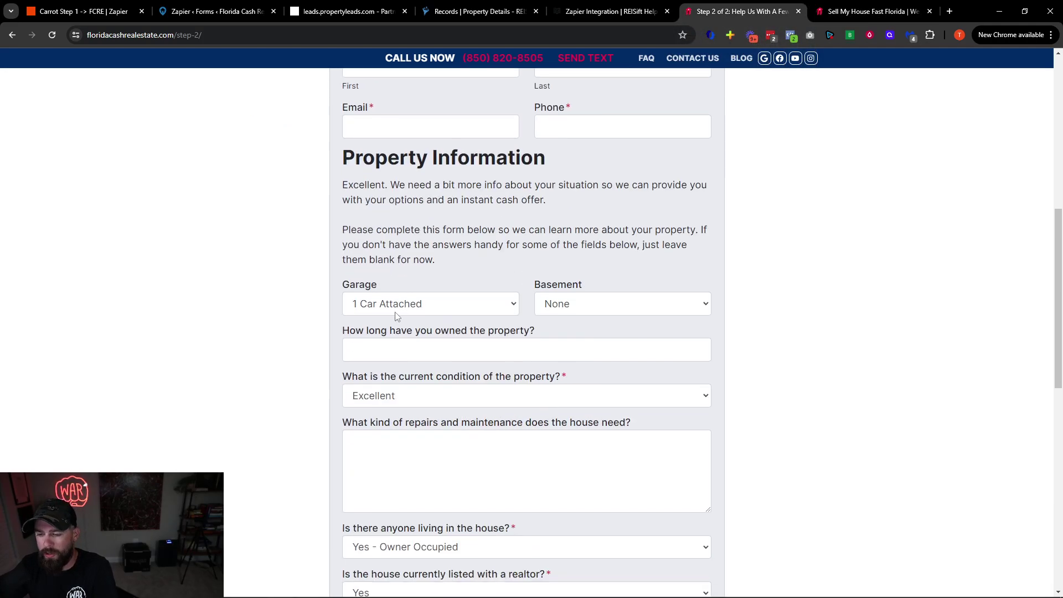
{"action": "scroll", "coordinate": [410, 432], "scroll_direction": "down", "scroll_amount": 5}
{"action": "scroll", "coordinate": [443, 499], "scroll_direction": "up", "scroll_amount": 18}
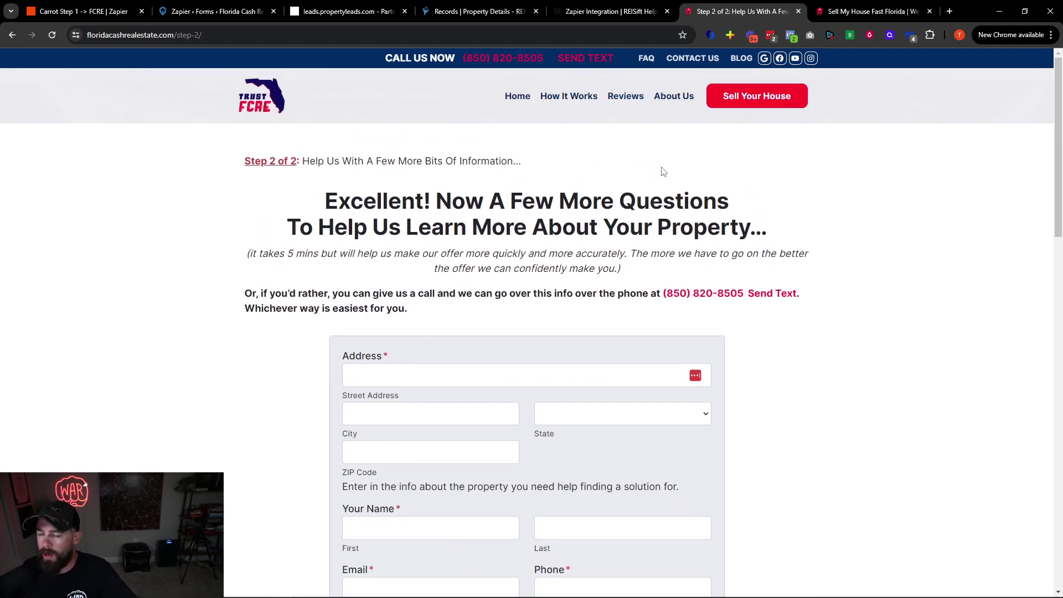
{"action": "left_click", "coordinate": [220, 37]}
{"action": "left_click", "coordinate": [221, 37]}
{"action": "key", "text": "BackSpace"}
{"action": "left_click", "coordinate": [414, 101]}
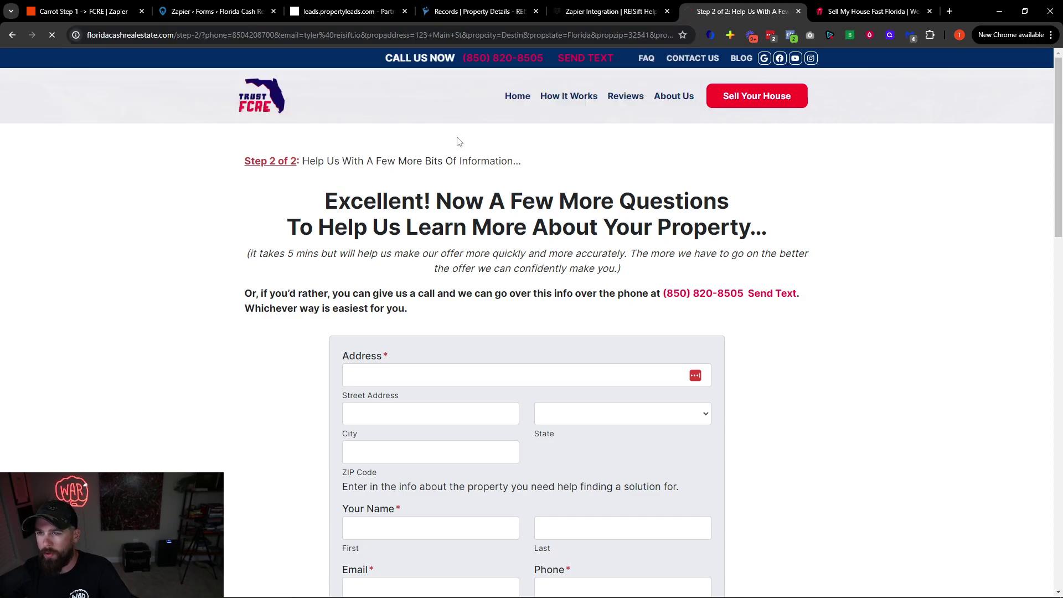
{"action": "scroll", "coordinate": [487, 305], "scroll_direction": "down", "scroll_amount": 3}
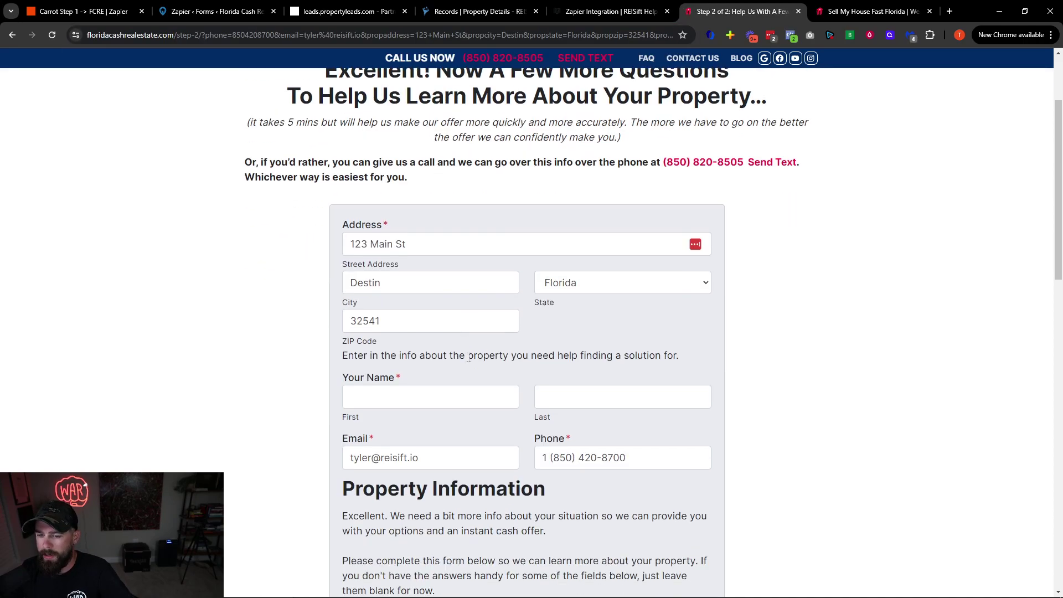
{"action": "left_click_drag", "start_coordinate": [351, 210], "coordinate": [422, 215]}
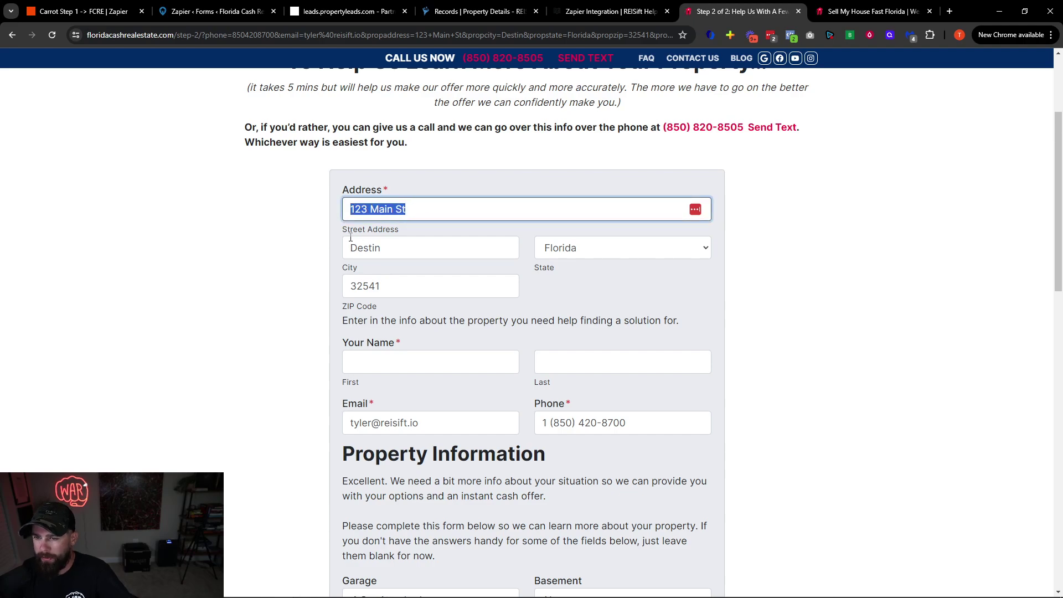
{"action": "left_click_drag", "start_coordinate": [349, 248], "coordinate": [411, 249]}
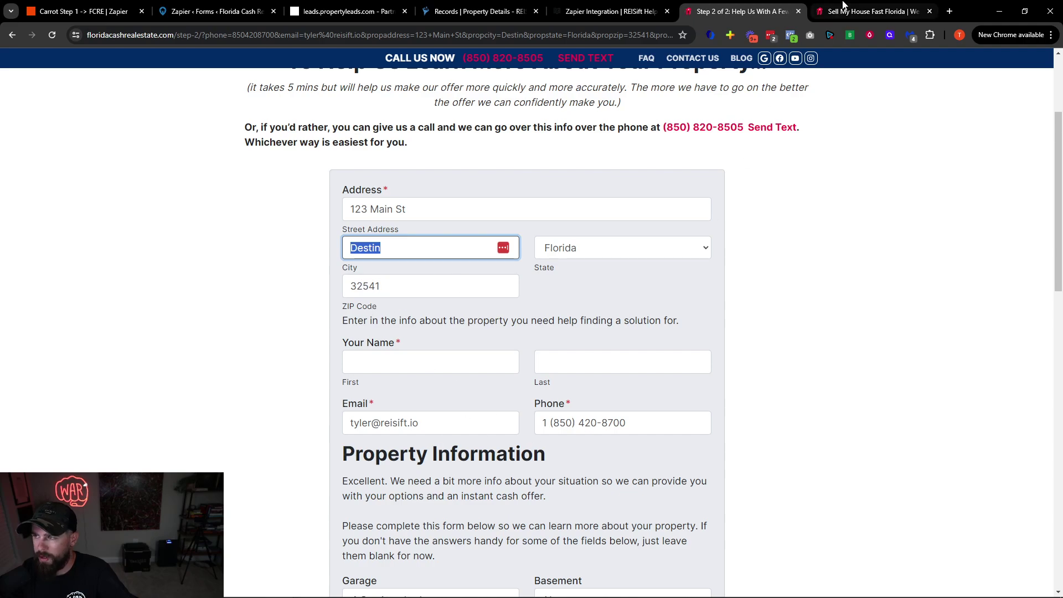
On the homepage, enter '123 main st', pick 123 Main Street, Destin, FL, and submit the offer form
{"action": "left_click", "coordinate": [869, 11]}
{"action": "left_click", "coordinate": [585, 202]}
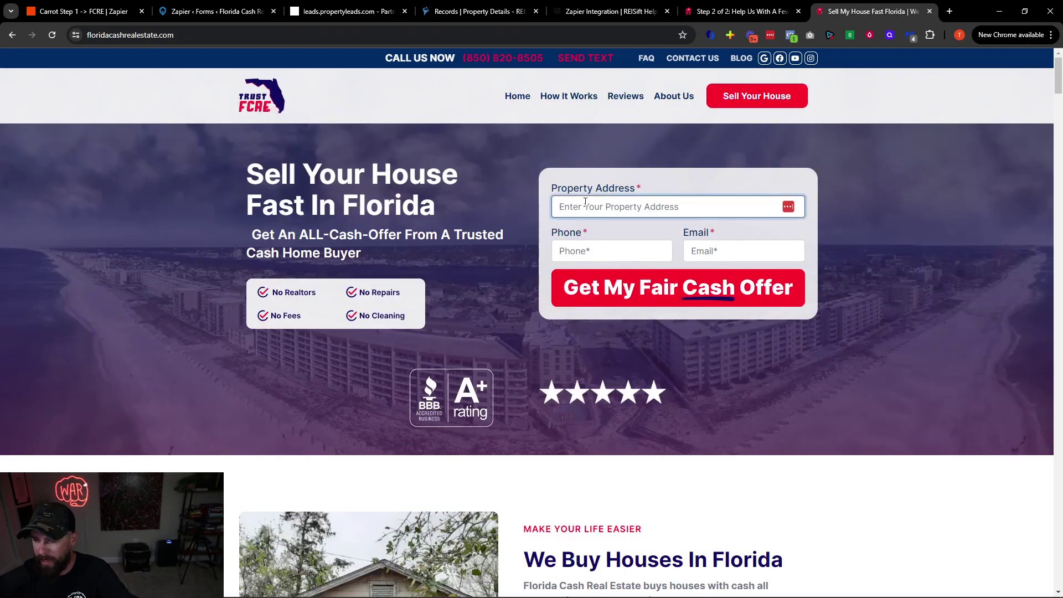
{"action": "type", "text": "123 main st"}
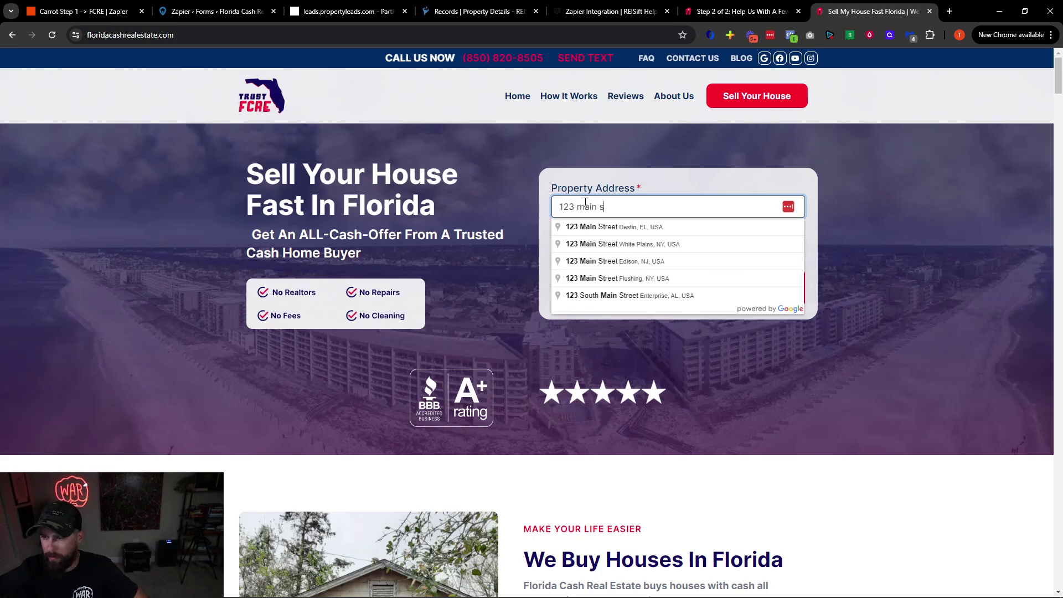
{"action": "left_click", "coordinate": [598, 229]}
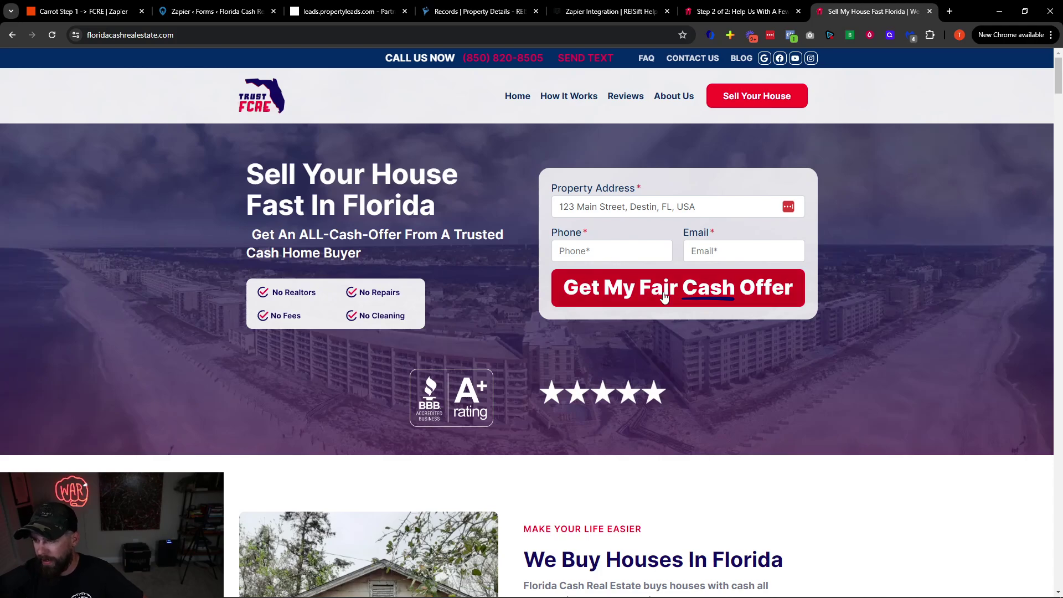
{"action": "left_click", "coordinate": [665, 298]}
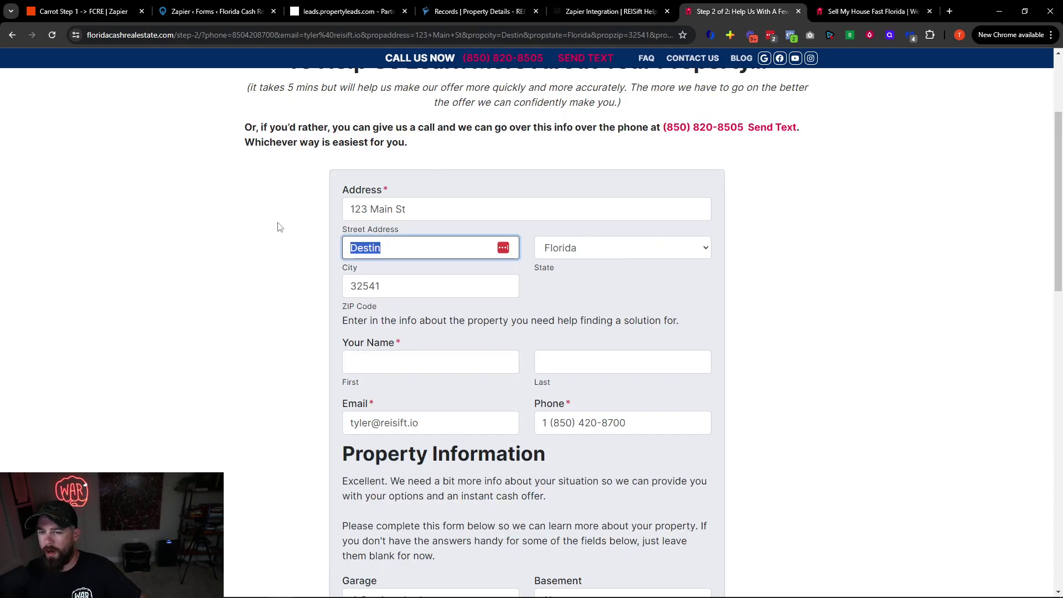
{"action": "left_click", "coordinate": [279, 227]}
Scroll through the prefilled step-2 form and review the occupancy question's answer options
{"action": "scroll", "coordinate": [404, 343], "scroll_direction": "down", "scroll_amount": 1}
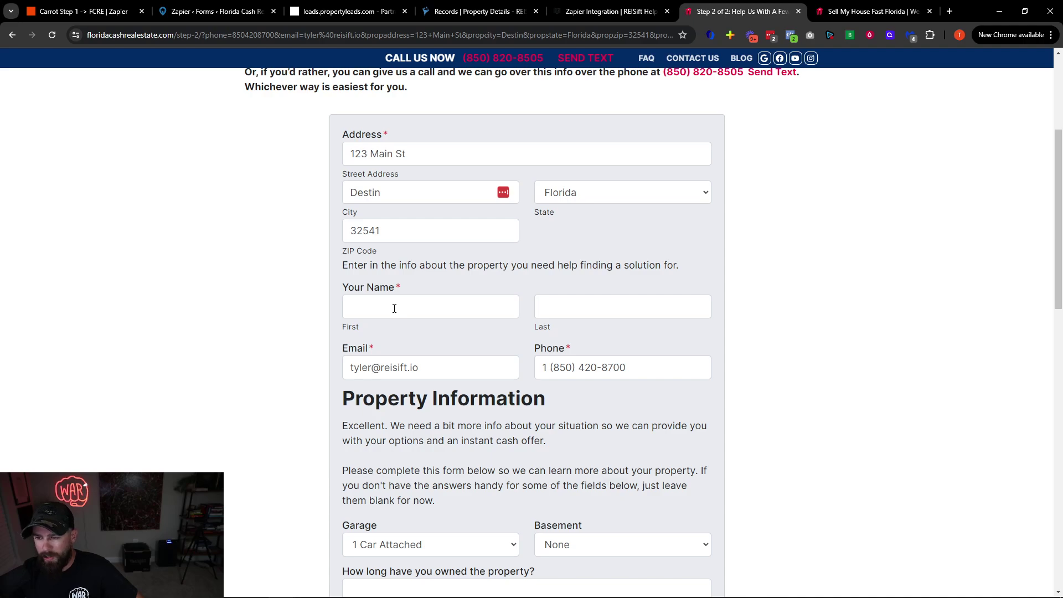
{"action": "scroll", "coordinate": [542, 316], "scroll_direction": "down", "scroll_amount": 5}
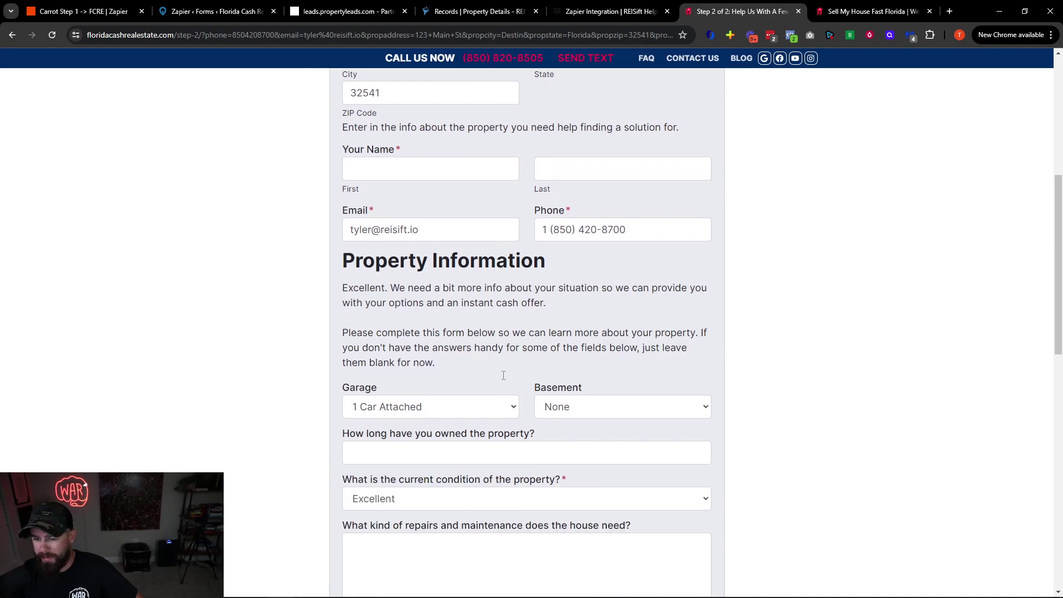
{"action": "scroll", "coordinate": [486, 306], "scroll_direction": "down", "scroll_amount": 8}
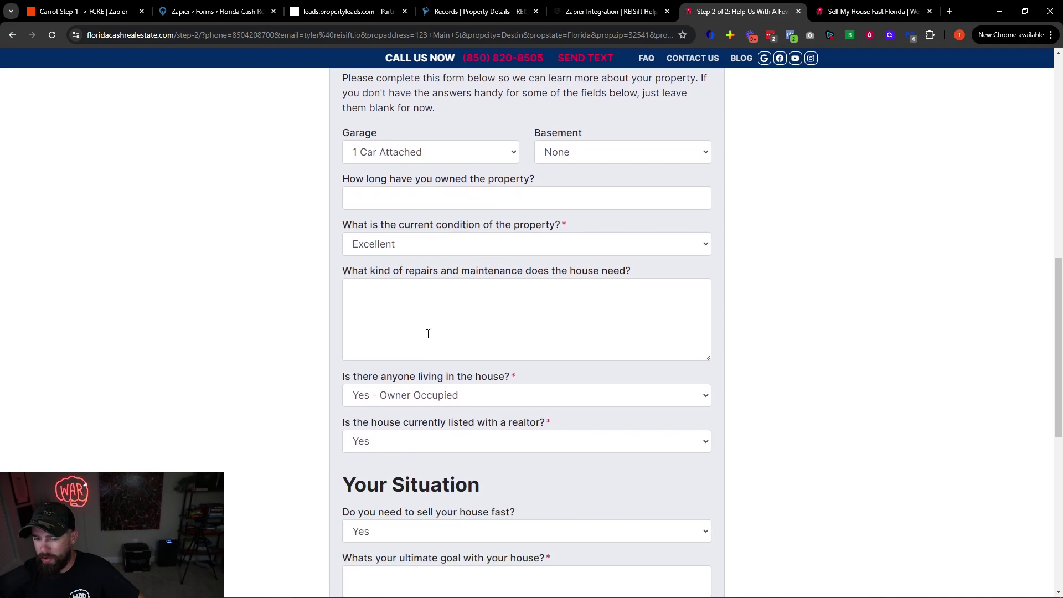
{"action": "scroll", "coordinate": [466, 399], "scroll_direction": "up", "scroll_amount": 2}
{"action": "scroll", "coordinate": [466, 399], "scroll_direction": "up", "scroll_amount": 2}
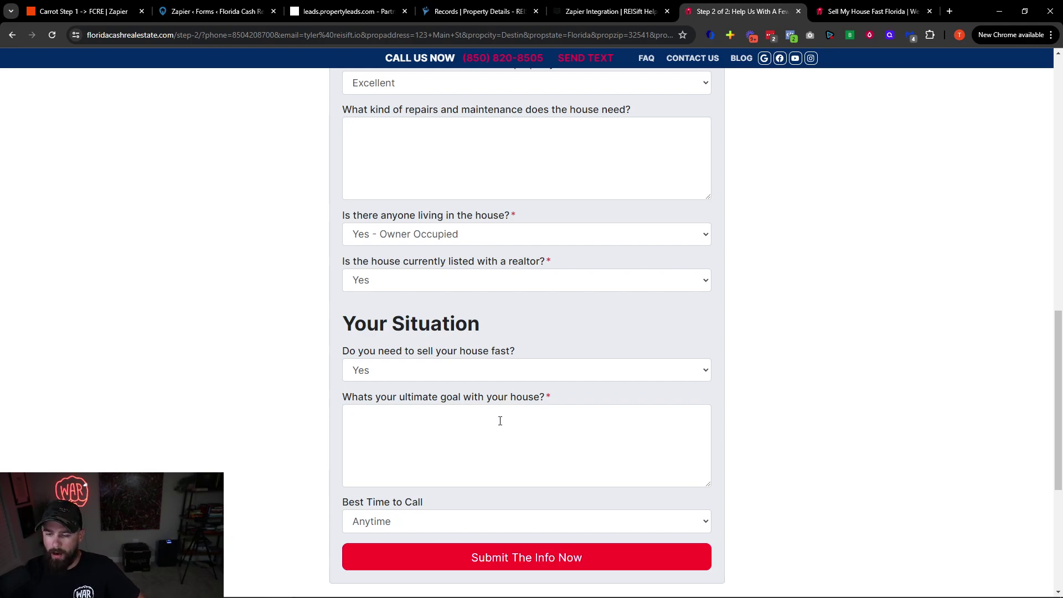
{"action": "scroll", "coordinate": [516, 422], "scroll_direction": "down", "scroll_amount": 2}
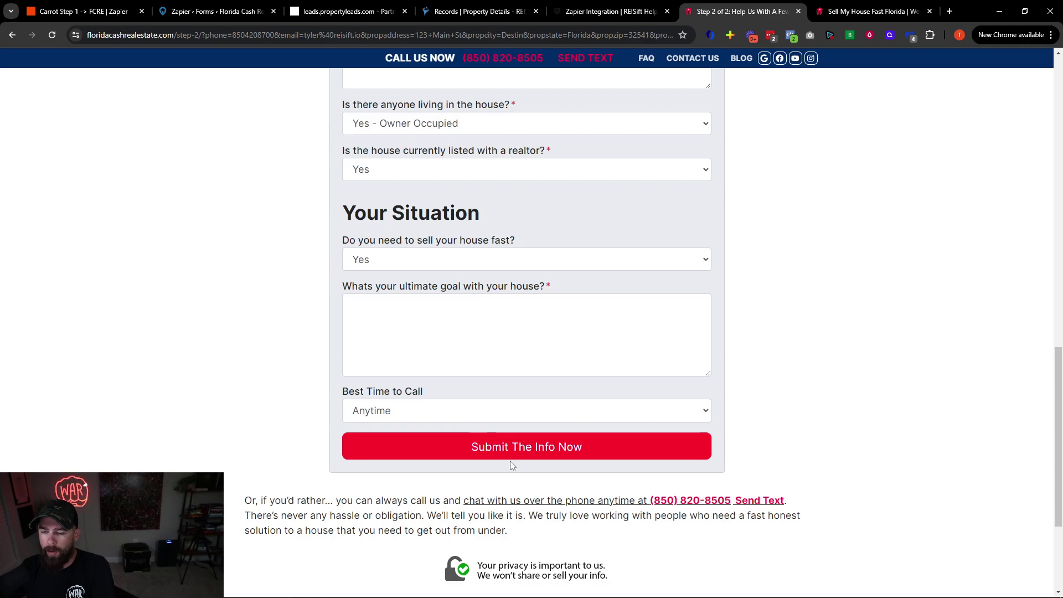
{"action": "scroll", "coordinate": [517, 480], "scroll_direction": "up", "scroll_amount": 5}
{"action": "scroll", "coordinate": [516, 479], "scroll_direction": "up", "scroll_amount": 5}
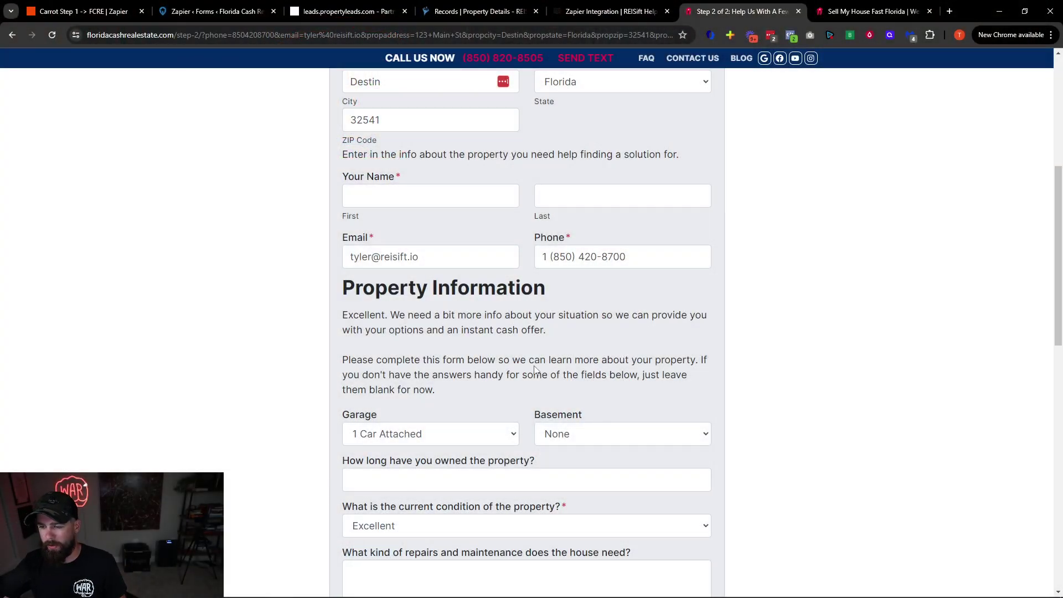
{"action": "scroll", "coordinate": [535, 370], "scroll_direction": "down", "scroll_amount": 8}
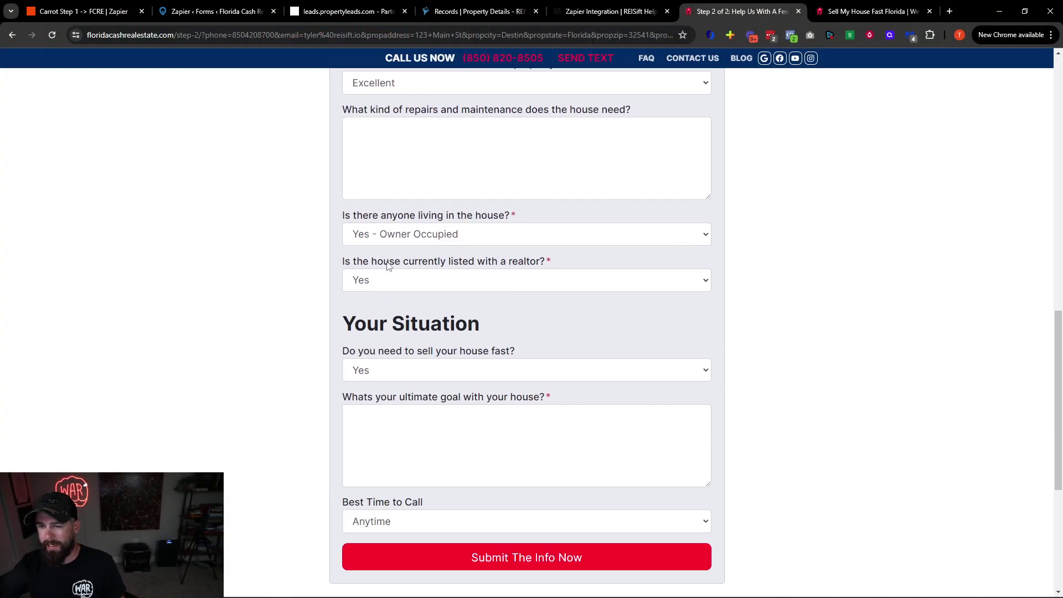
{"action": "left_click_drag", "start_coordinate": [361, 218], "coordinate": [512, 220]}
{"action": "left_click", "coordinate": [450, 237]}
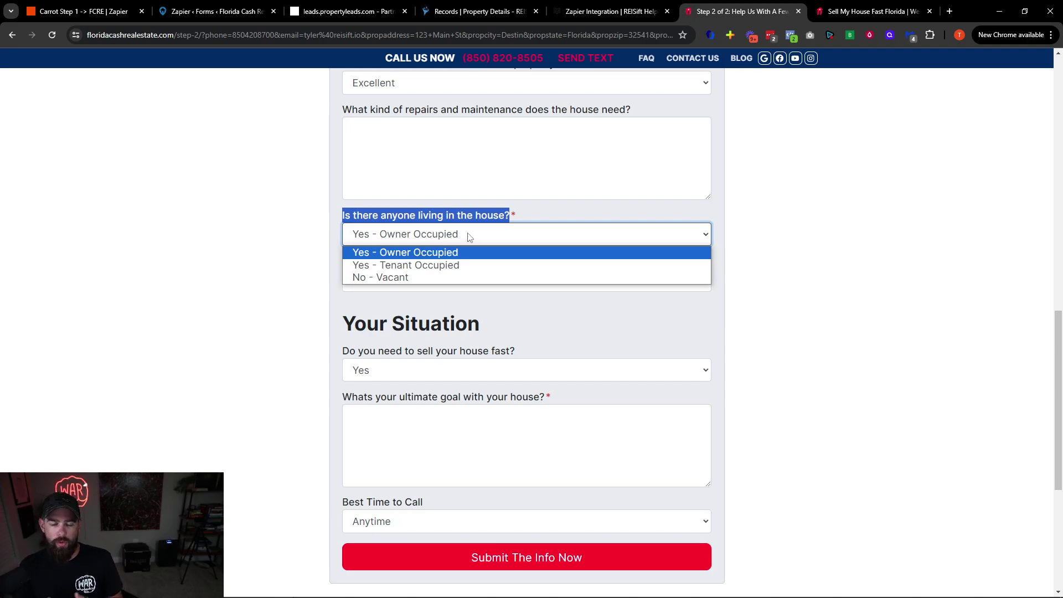
{"action": "scroll", "coordinate": [515, 212], "scroll_direction": "up", "scroll_amount": 14}
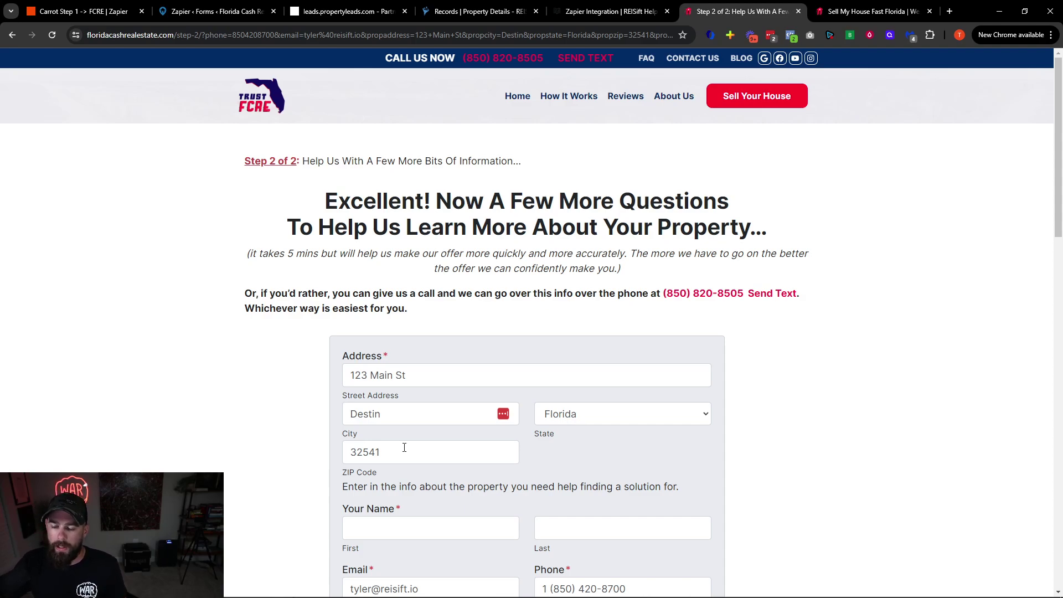
{"action": "scroll", "coordinate": [405, 447], "scroll_direction": "down", "scroll_amount": 5}
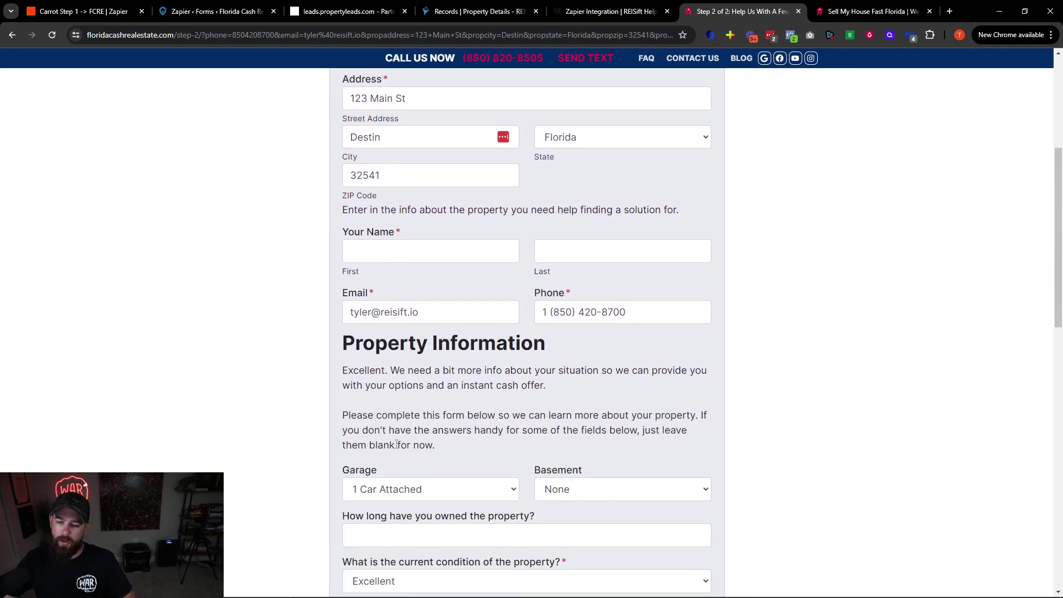
{"action": "scroll", "coordinate": [397, 445], "scroll_direction": "down", "scroll_amount": 6}
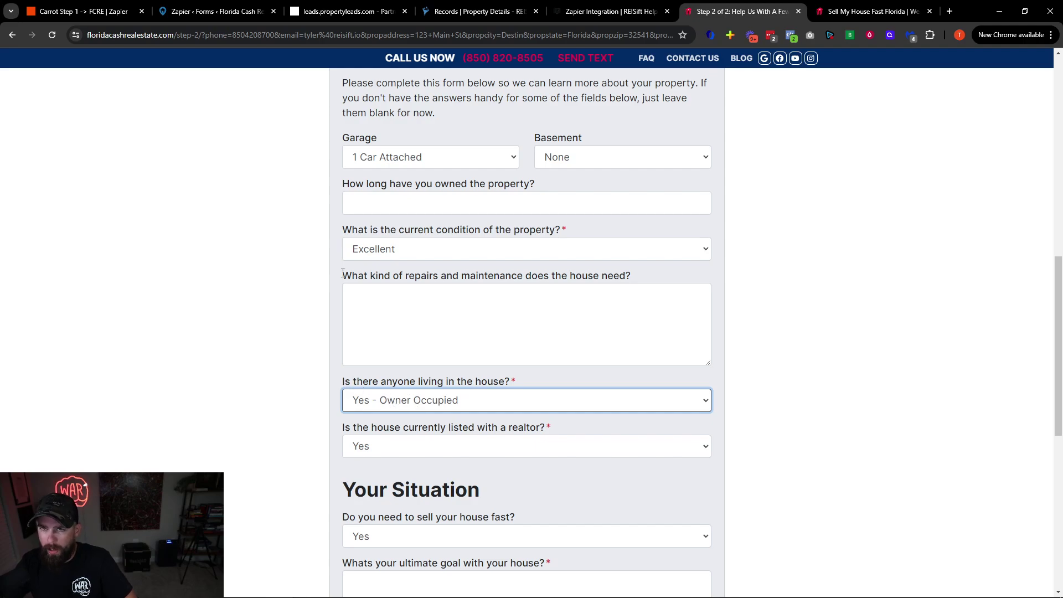
Back in the Zapier draft, review step 2's Property Status, Assign to and Owner fields
{"action": "left_click", "coordinate": [83, 11]}
{"action": "scroll", "coordinate": [843, 380], "scroll_direction": "down", "scroll_amount": 4}
{"action": "scroll", "coordinate": [942, 481], "scroll_direction": "up", "scroll_amount": 10}
{"action": "scroll", "coordinate": [853, 343], "scroll_direction": "up", "scroll_amount": 6}
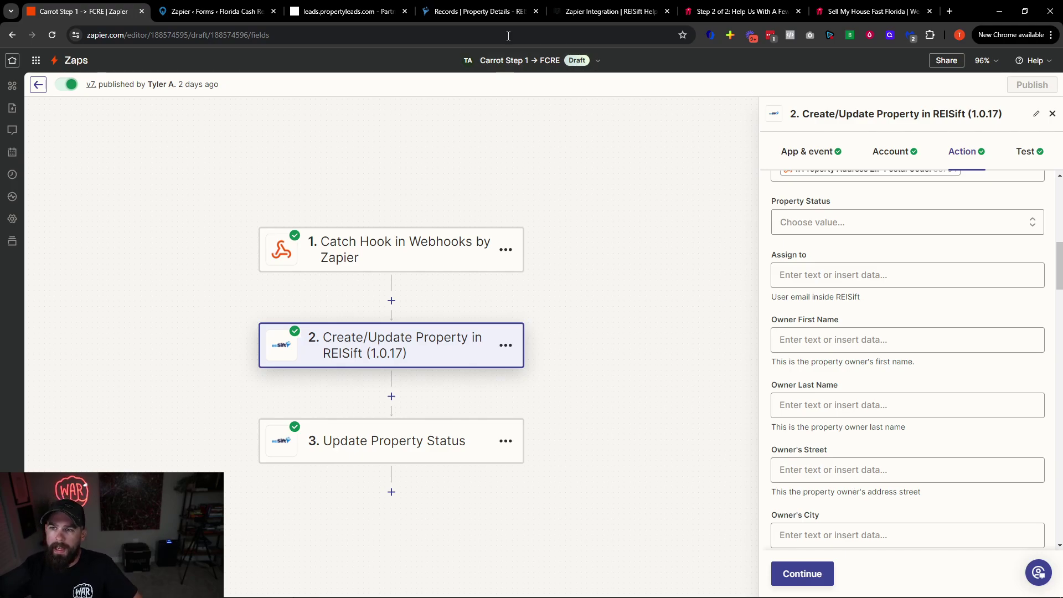
{"action": "left_click", "coordinate": [499, 11]}
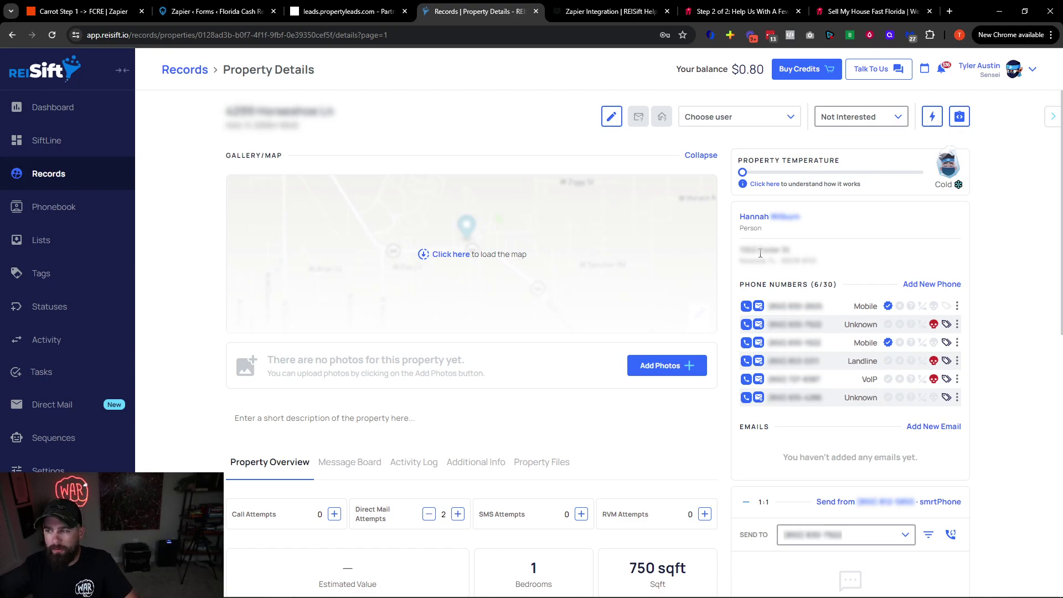
Go to REISift's Property Records and filter to the Incomplete records, spanning 1210 pages
{"action": "left_click_drag", "start_coordinate": [739, 213], "coordinate": [825, 260]}
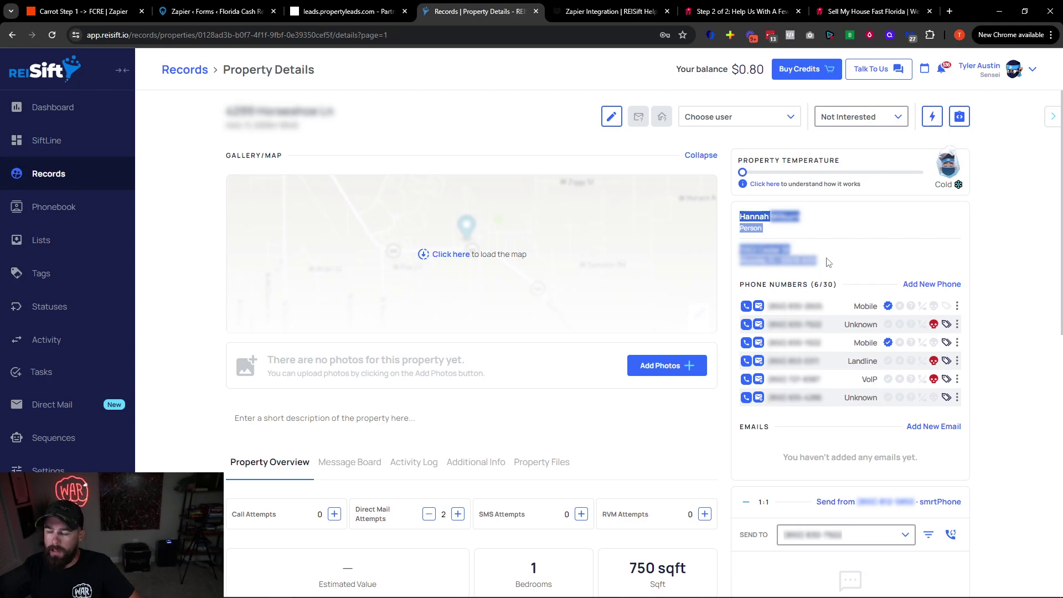
{"action": "left_click", "coordinate": [828, 262]}
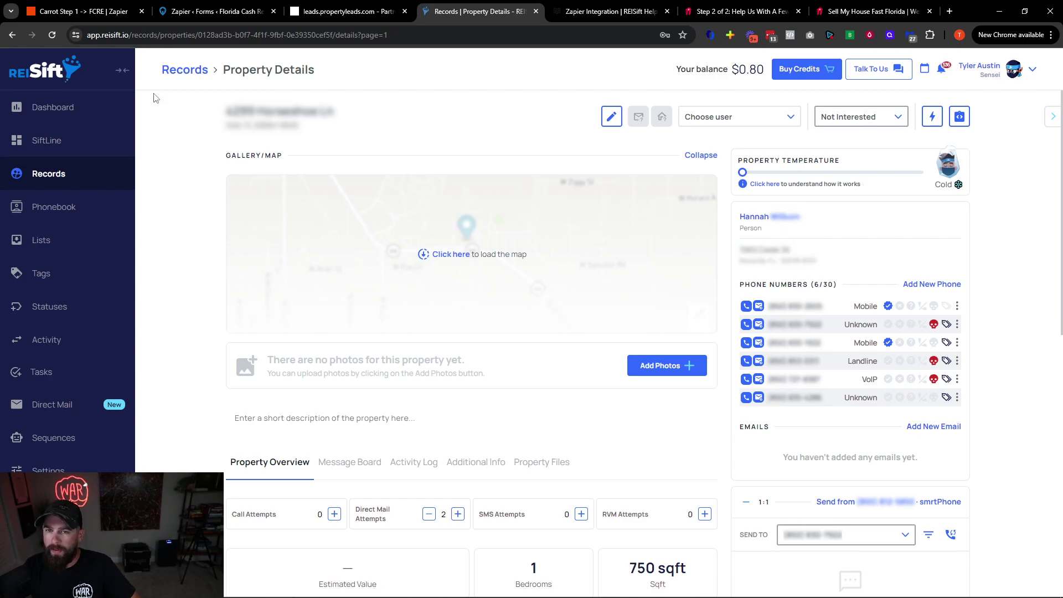
{"action": "left_click", "coordinate": [83, 177]}
{"action": "left_click", "coordinate": [215, 155]}
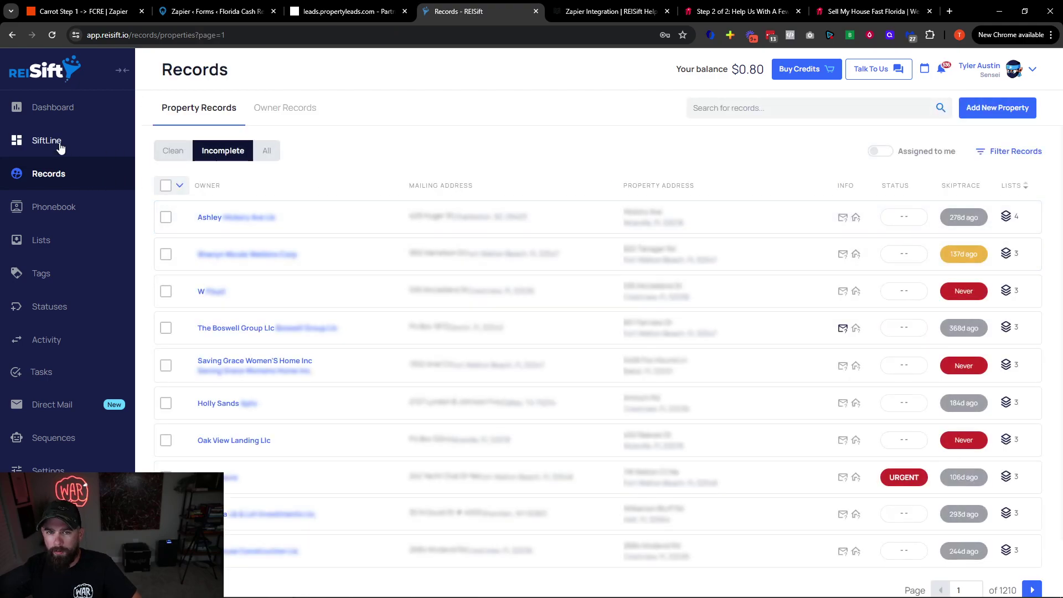
In SiftLine, quick-view the first New Lead card and open its owner profile
{"action": "left_click", "coordinate": [48, 141]}
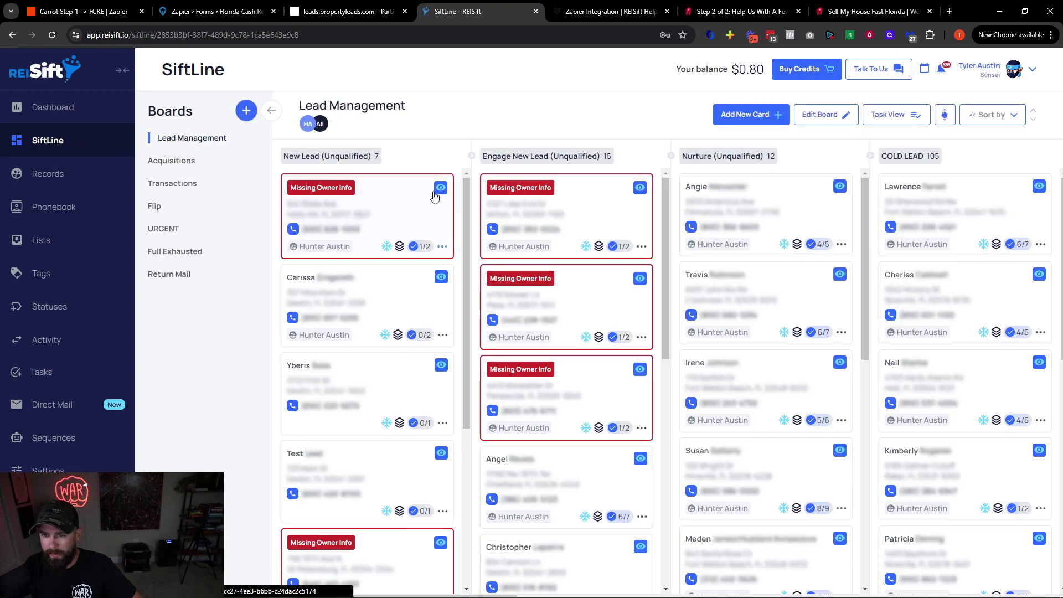
{"action": "left_click", "coordinate": [441, 189]}
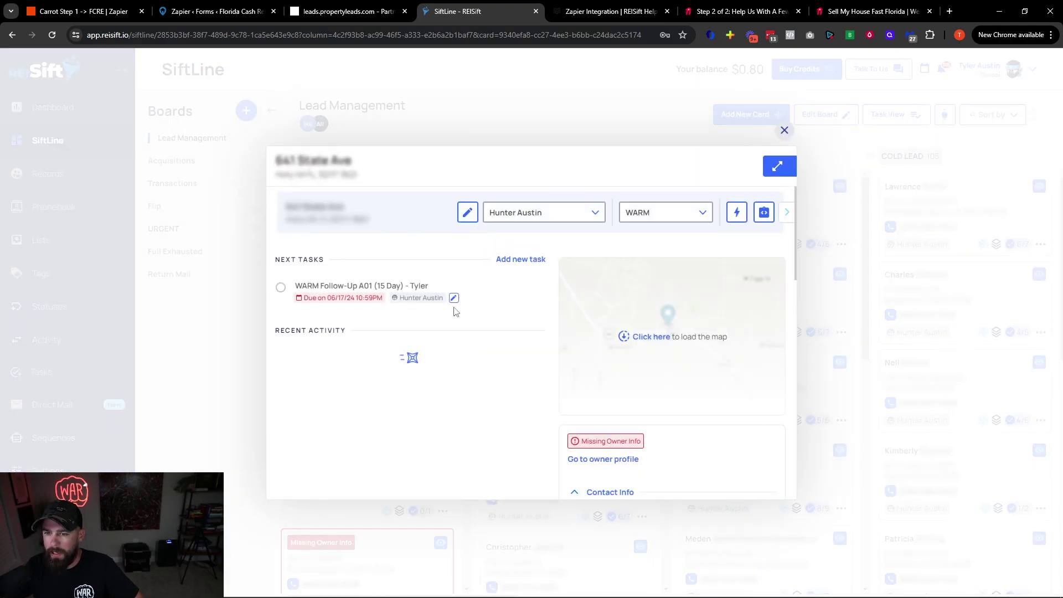
{"action": "scroll", "coordinate": [537, 335], "scroll_direction": "down", "scroll_amount": 3}
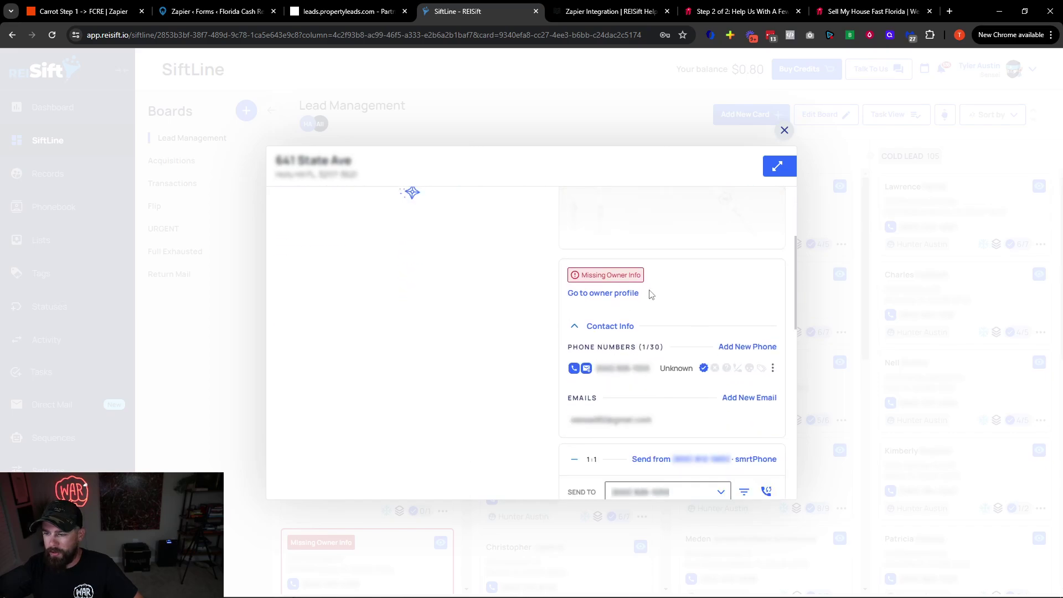
{"action": "left_click", "coordinate": [785, 132]}
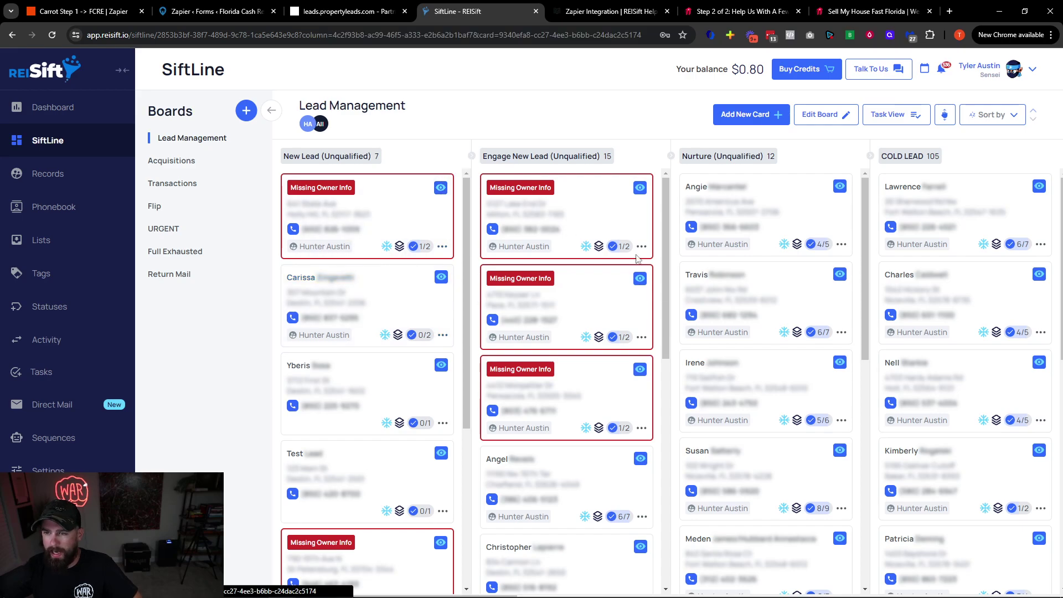
{"action": "left_click", "coordinate": [626, 252]}
{"action": "scroll", "coordinate": [642, 355], "scroll_direction": "down", "scroll_amount": 2}
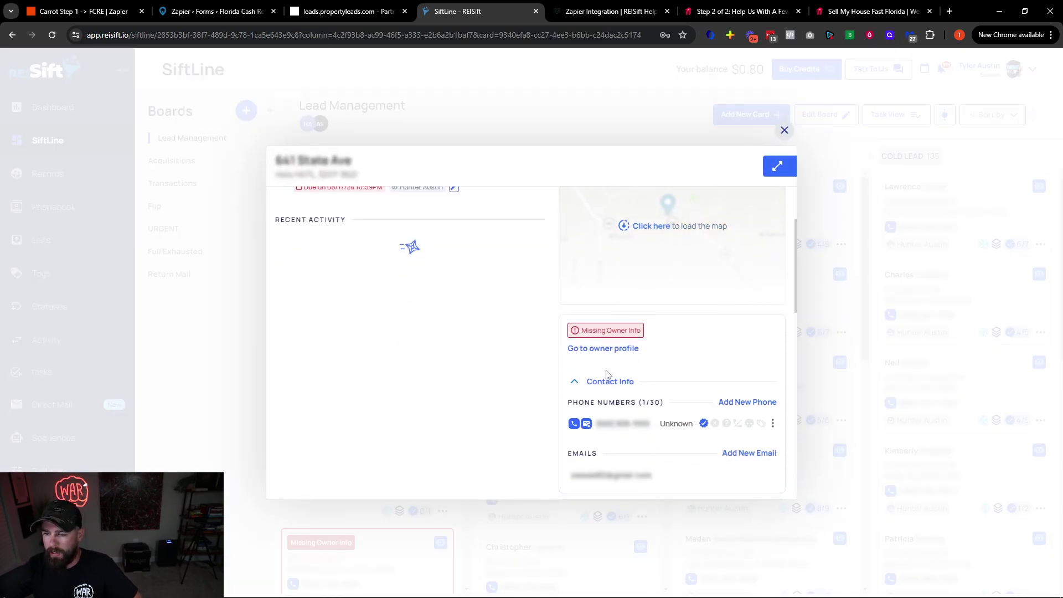
{"action": "left_click", "coordinate": [603, 349]}
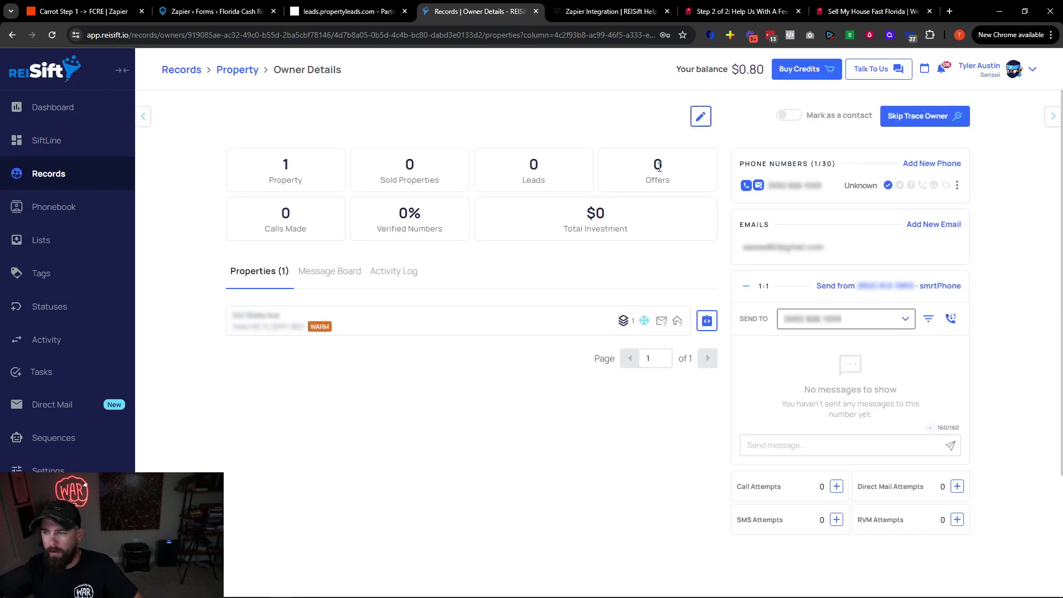
Open the owner edit form, discard the changes, and return via Records to the Zapier draft
{"action": "left_click", "coordinate": [701, 117]}
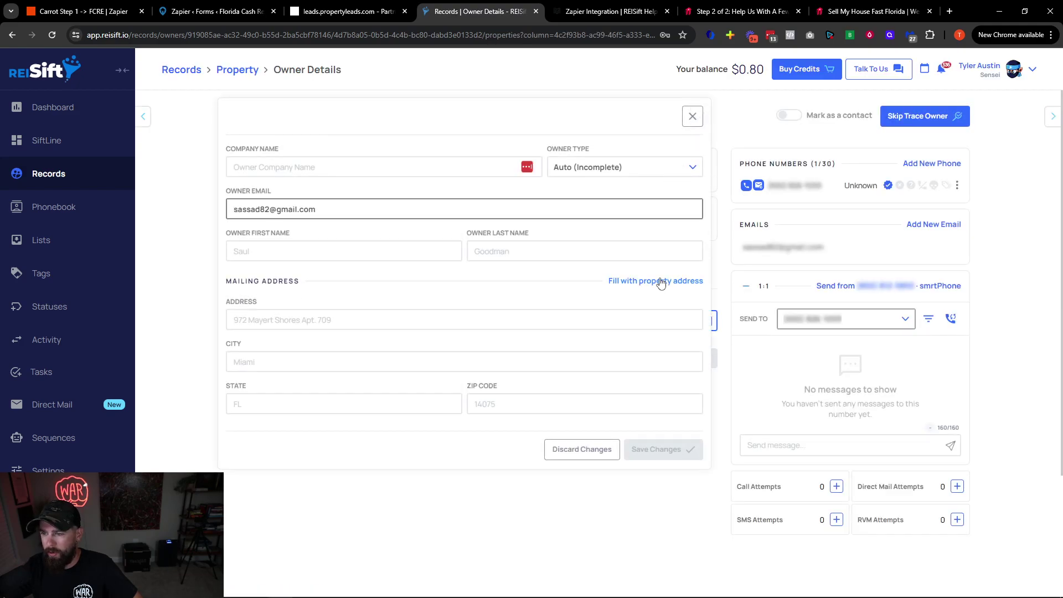
{"action": "left_click", "coordinate": [582, 449]}
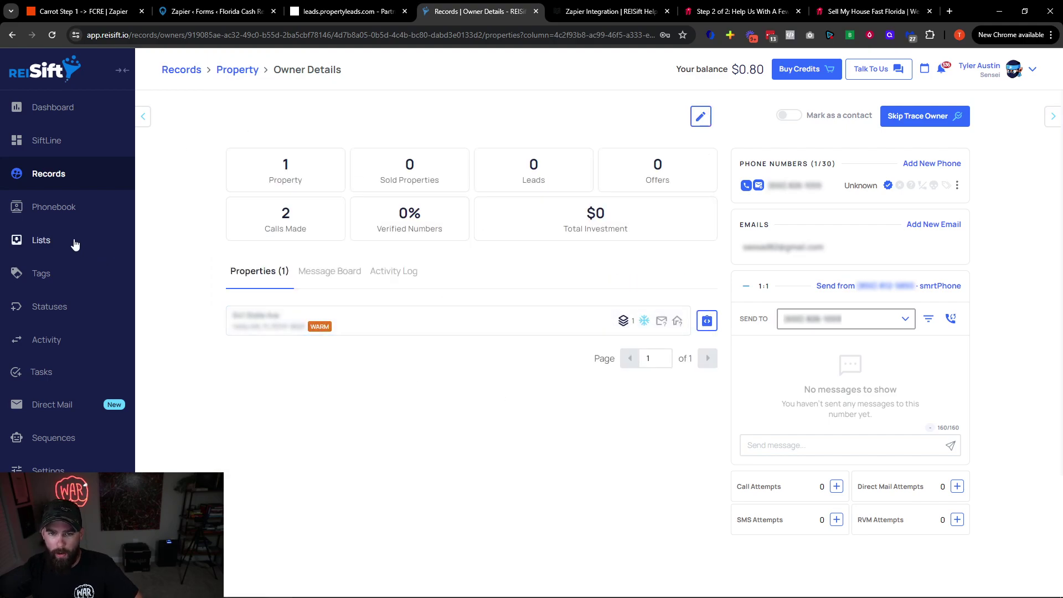
{"action": "left_click", "coordinate": [56, 181]}
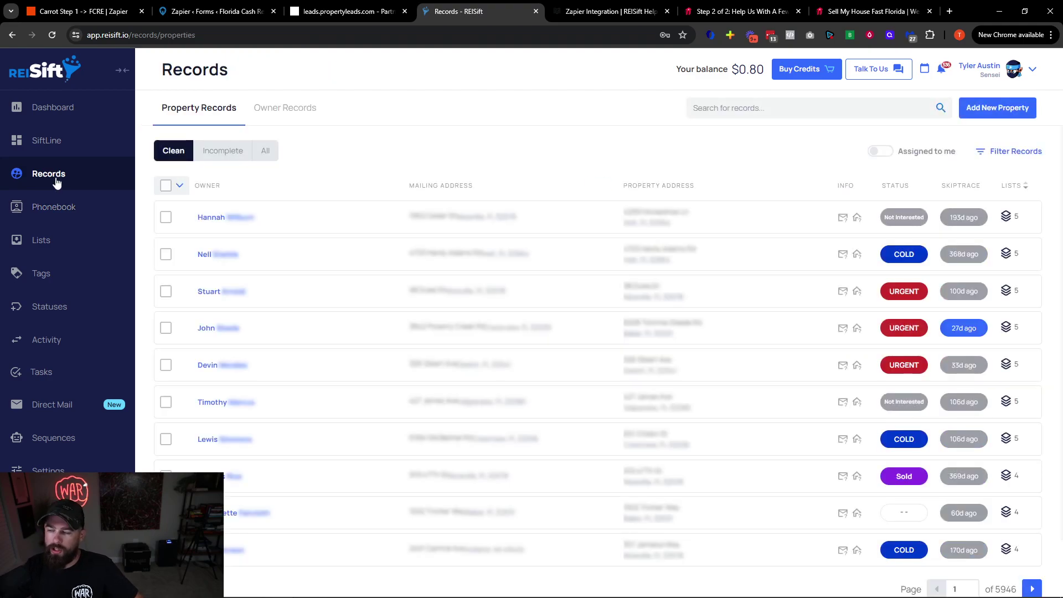
{"action": "left_click", "coordinate": [103, 11]}
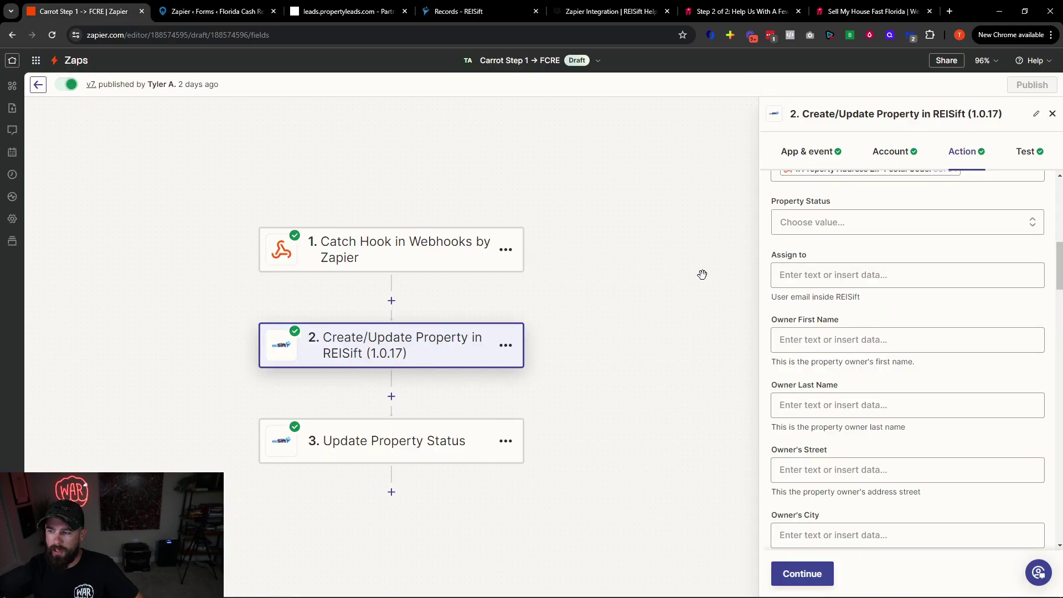
In a new tab, load the Okaloosa County Property Appraiser qPublic site from the 'ok' suggestion
{"action": "scroll", "coordinate": [857, 391], "scroll_direction": "down", "scroll_amount": 1}
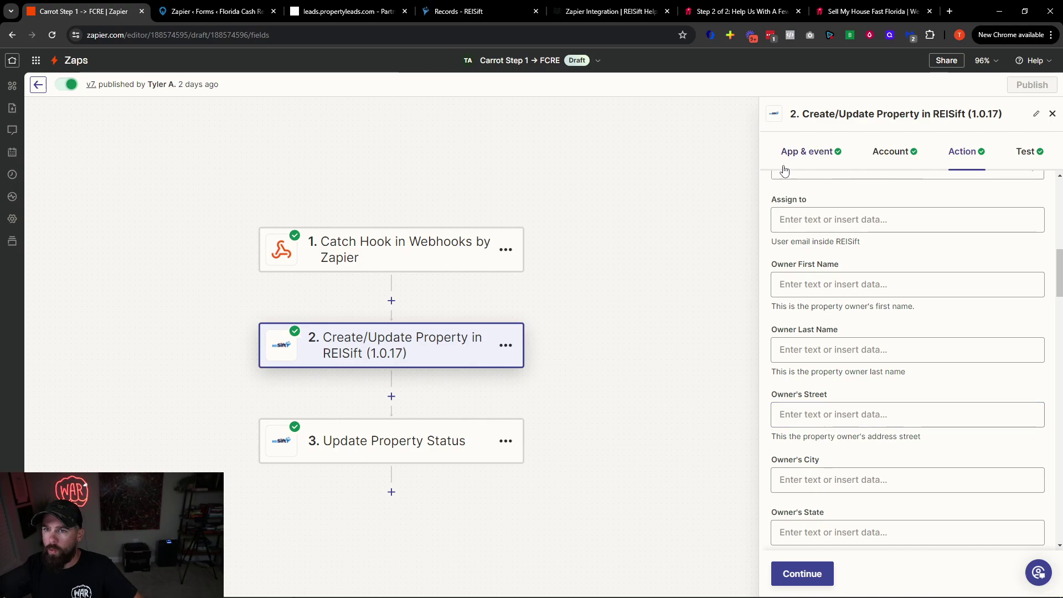
{"action": "left_click", "coordinate": [949, 17]}
{"action": "type", "text": "ok"}
{"action": "key", "text": "Down"}
{"action": "key", "text": "Return"}
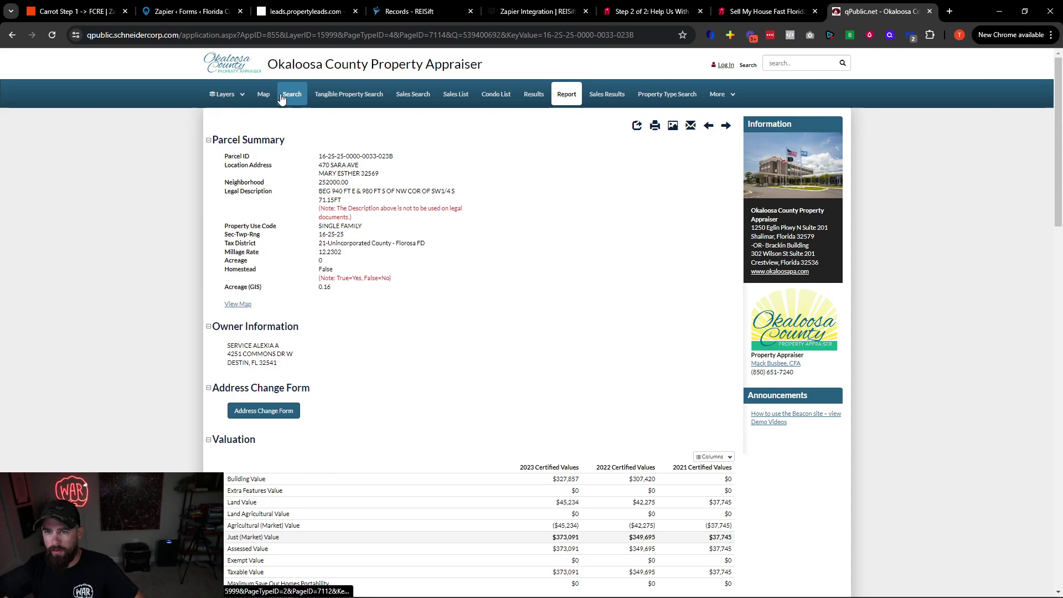
Open qPublic's property Search page and its location address field, then return to the Zapier draft
{"action": "left_click", "coordinate": [281, 97]}
{"action": "left_click", "coordinate": [256, 407]}
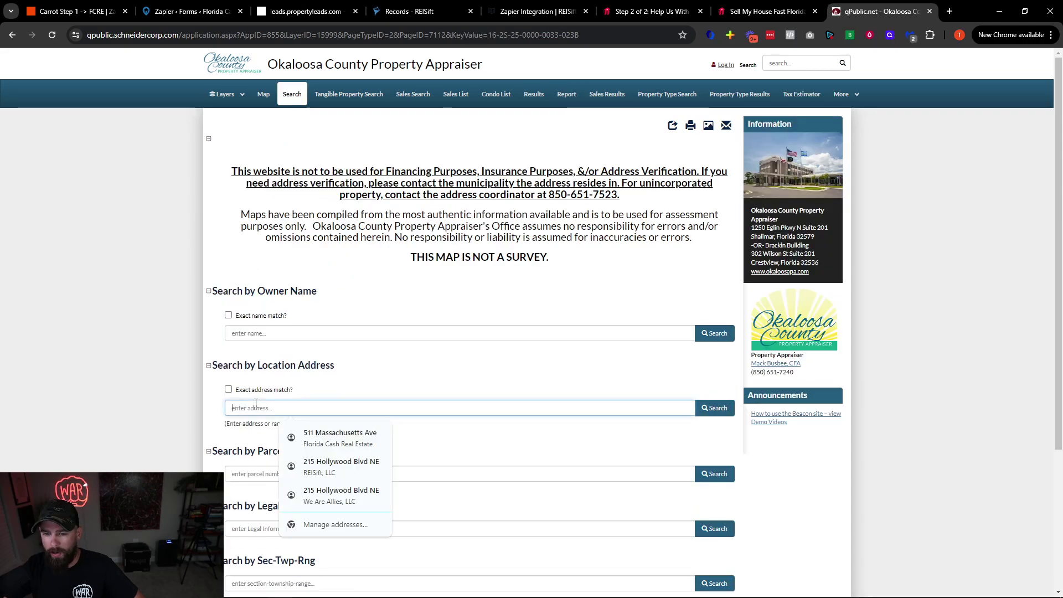
{"action": "left_click", "coordinate": [338, 387]}
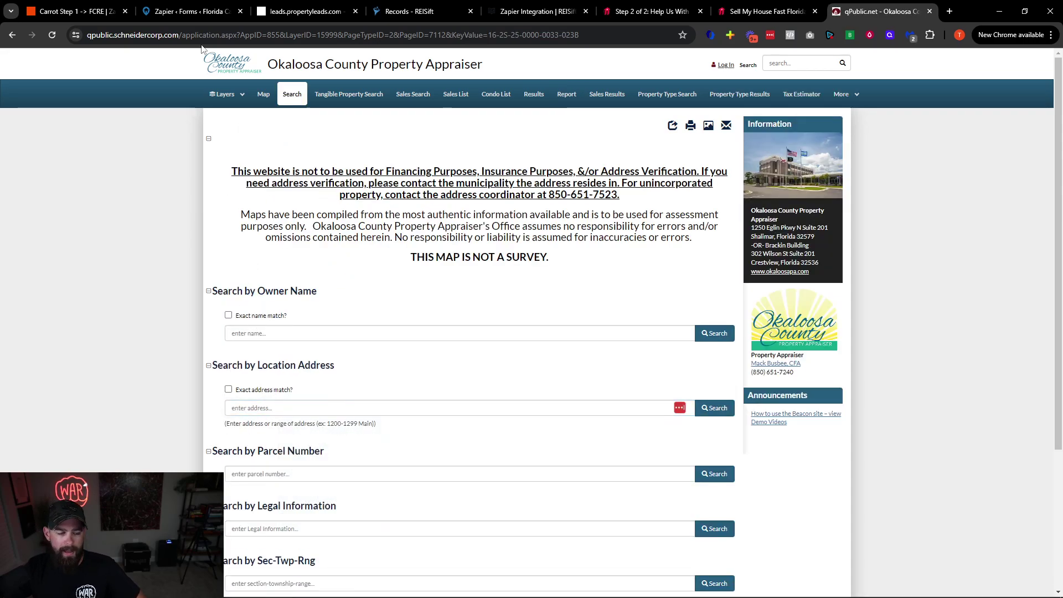
{"action": "mouse_move", "coordinate": [67, 6]}
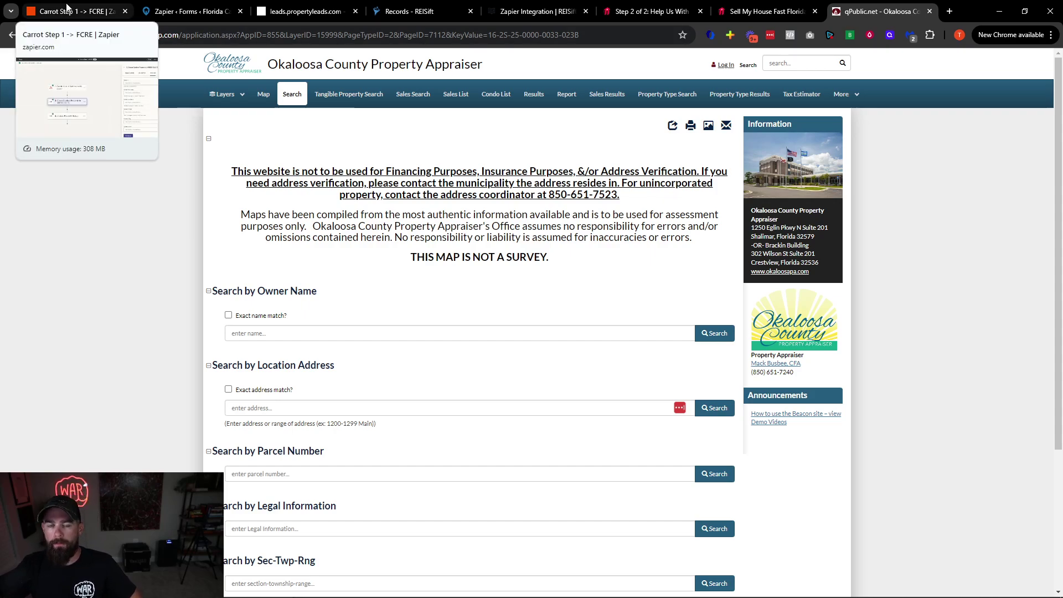
{"action": "left_click", "coordinate": [66, 7]}
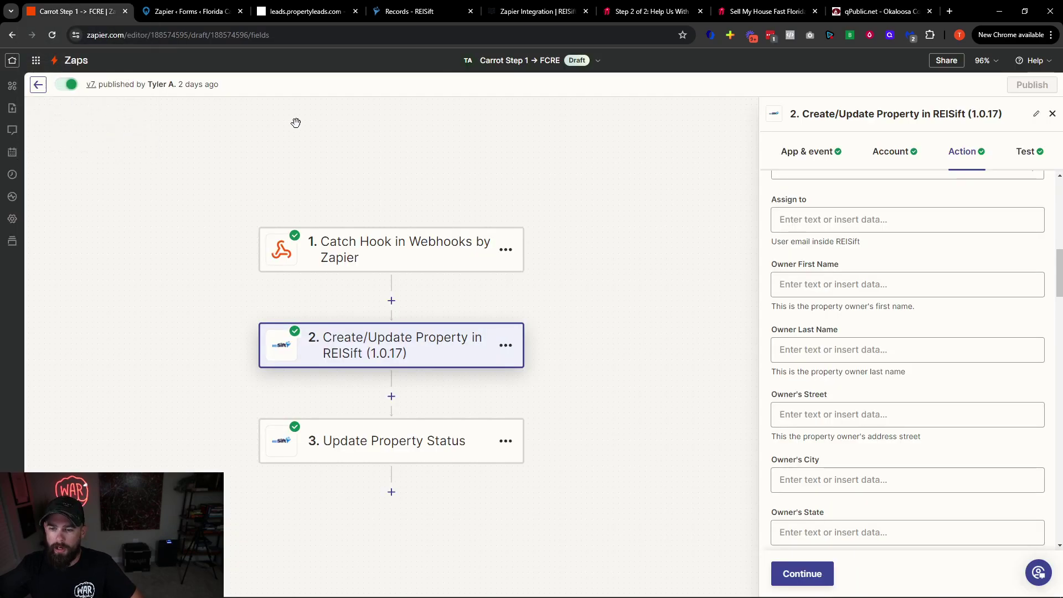
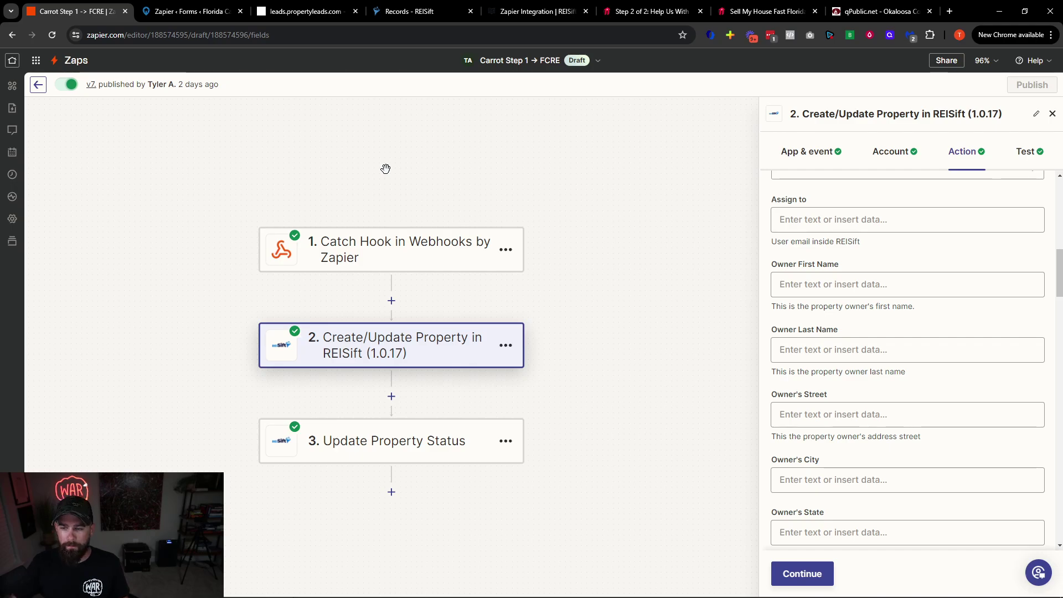
Scroll through step 2's owner and phone fields, continue to Test, then bring up step 3 Update Property Status
{"action": "scroll", "coordinate": [933, 437], "scroll_direction": "down", "scroll_amount": 3}
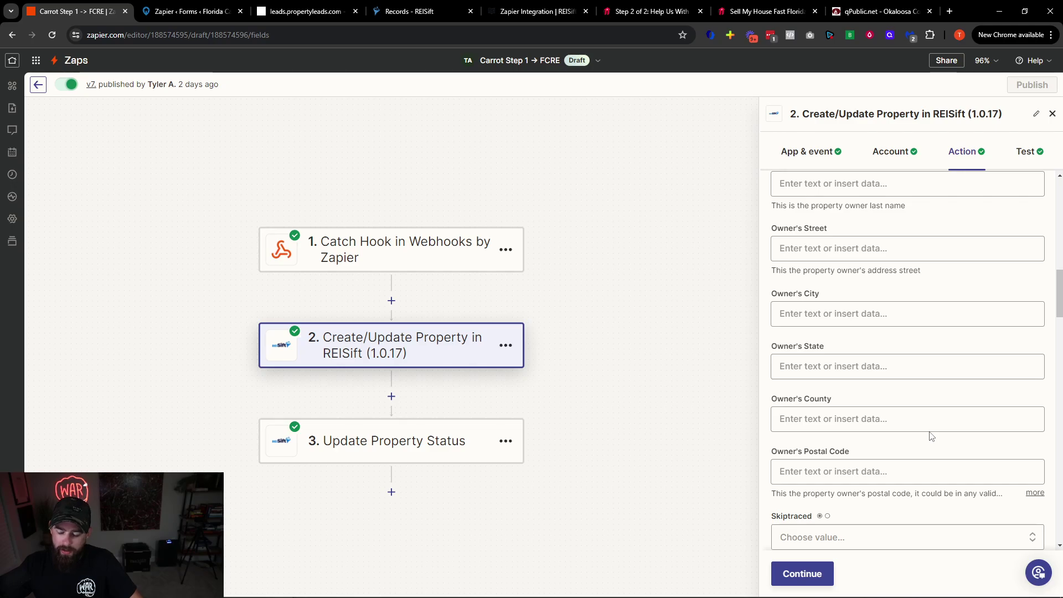
{"action": "scroll", "coordinate": [910, 440], "scroll_direction": "down", "scroll_amount": 3}
{"action": "scroll", "coordinate": [910, 440], "scroll_direction": "down", "scroll_amount": 16}
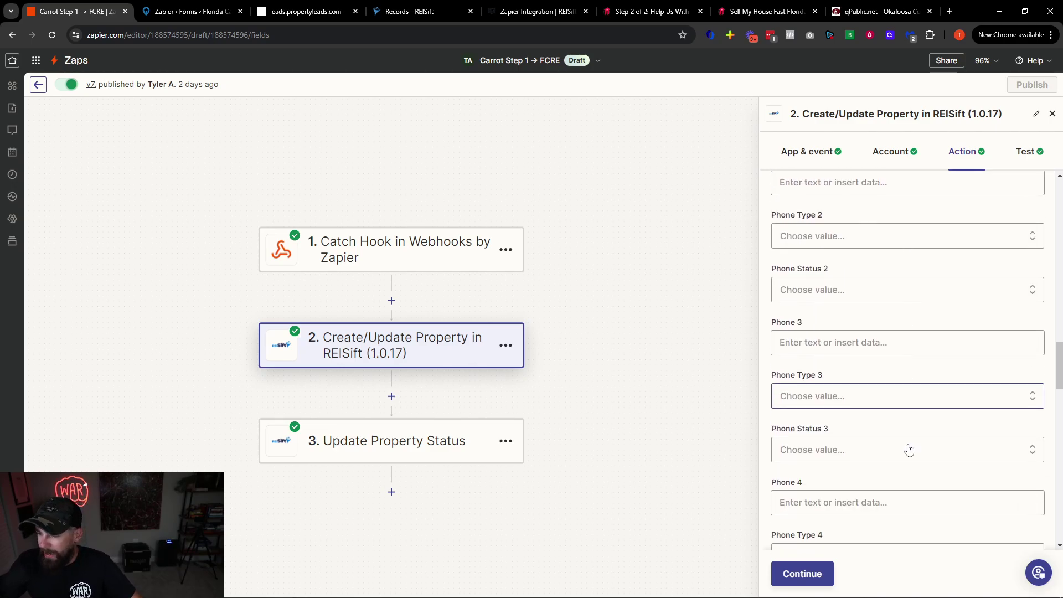
{"action": "scroll", "coordinate": [900, 443], "scroll_direction": "down", "scroll_amount": 4}
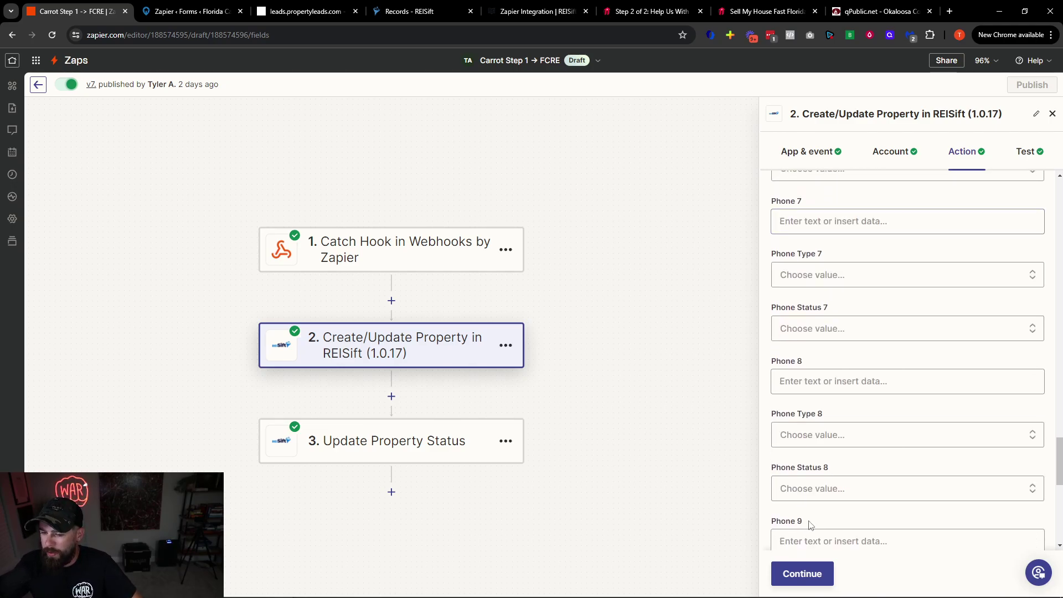
{"action": "left_click", "coordinate": [802, 574]}
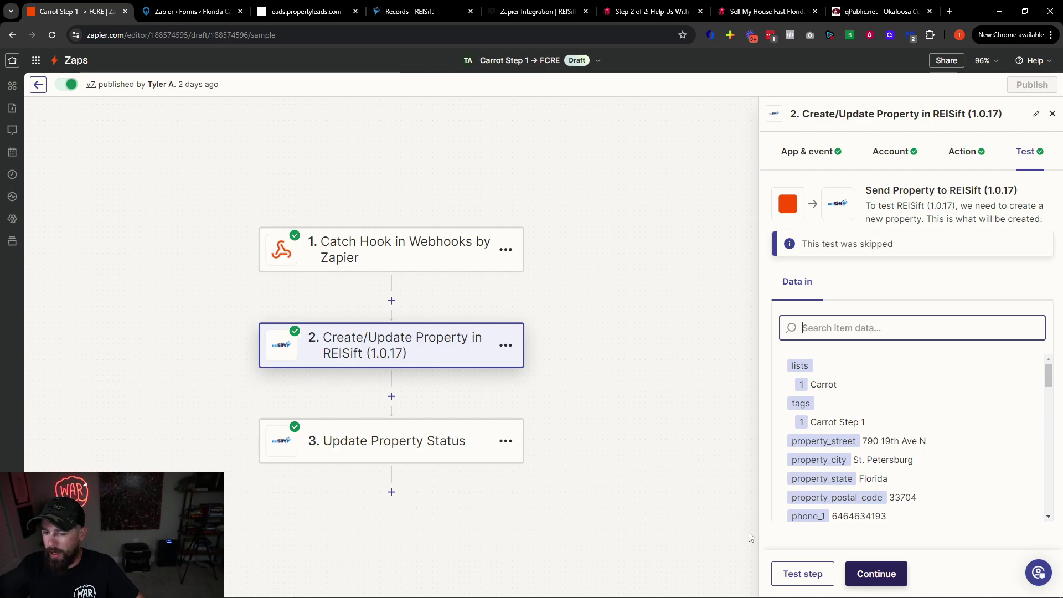
{"action": "left_click", "coordinate": [397, 452]}
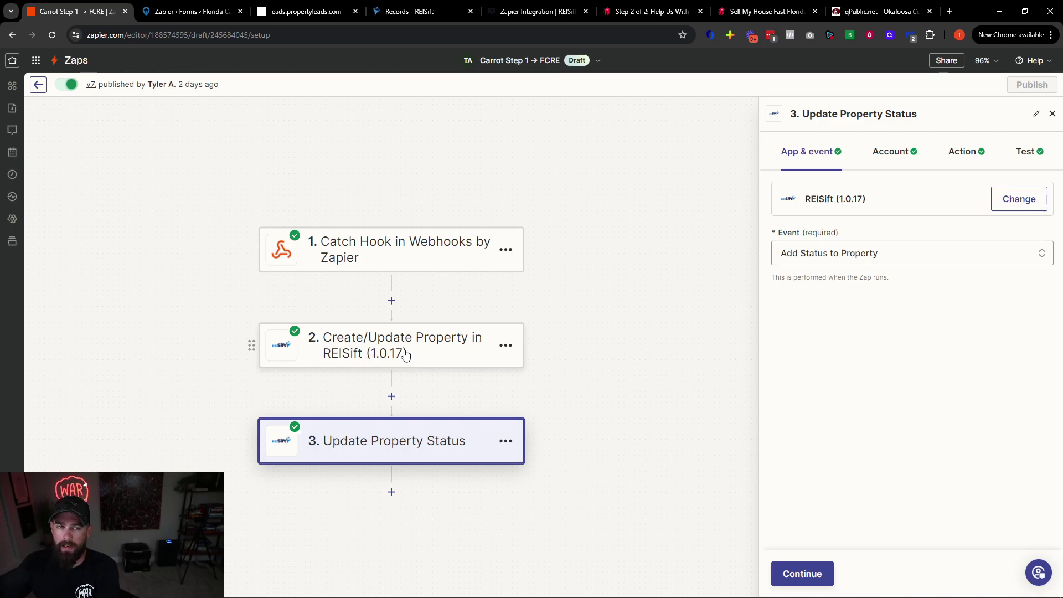
Reopen step 2's Create/Update Property setup, then switch to the Records - REISift tab
{"action": "left_click", "coordinate": [406, 355]}
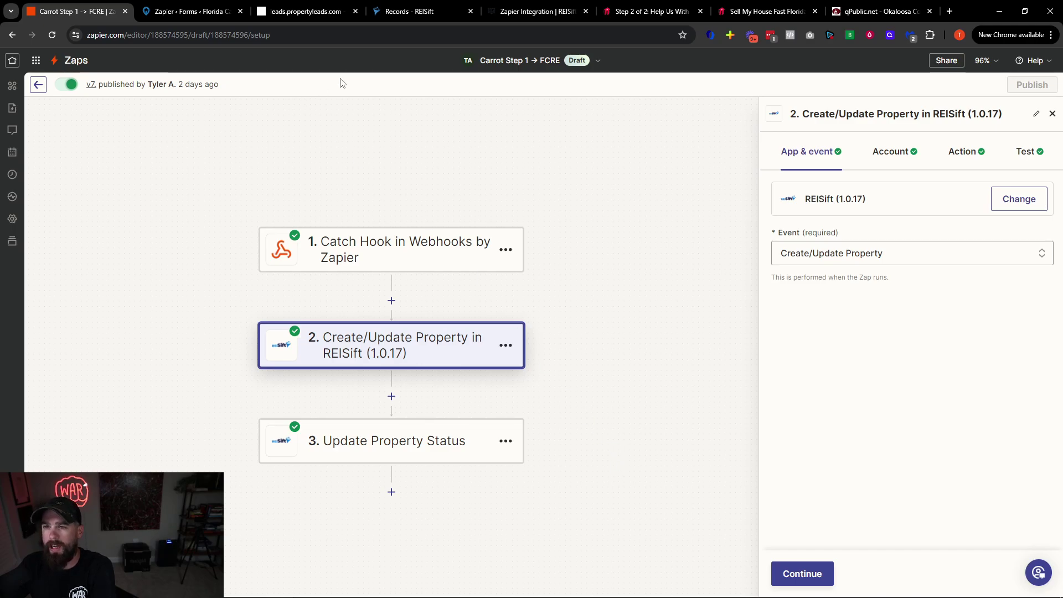
{"action": "left_click", "coordinate": [417, 10]}
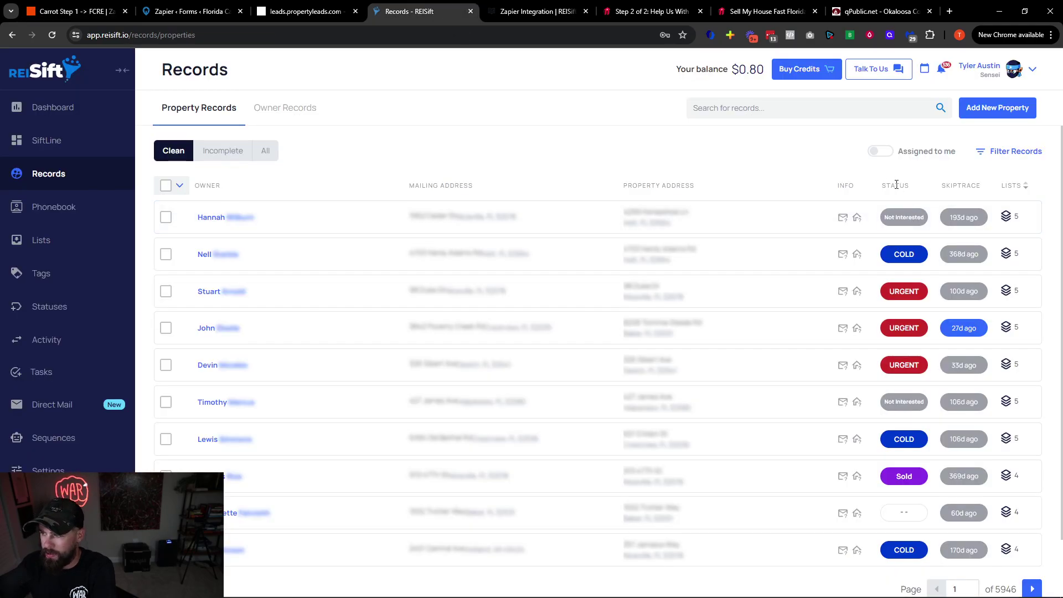
Apply the '0. Call New Lead Tasks' filter preset from the LEAD MANGEMENT folder
{"action": "left_click", "coordinate": [1007, 160]}
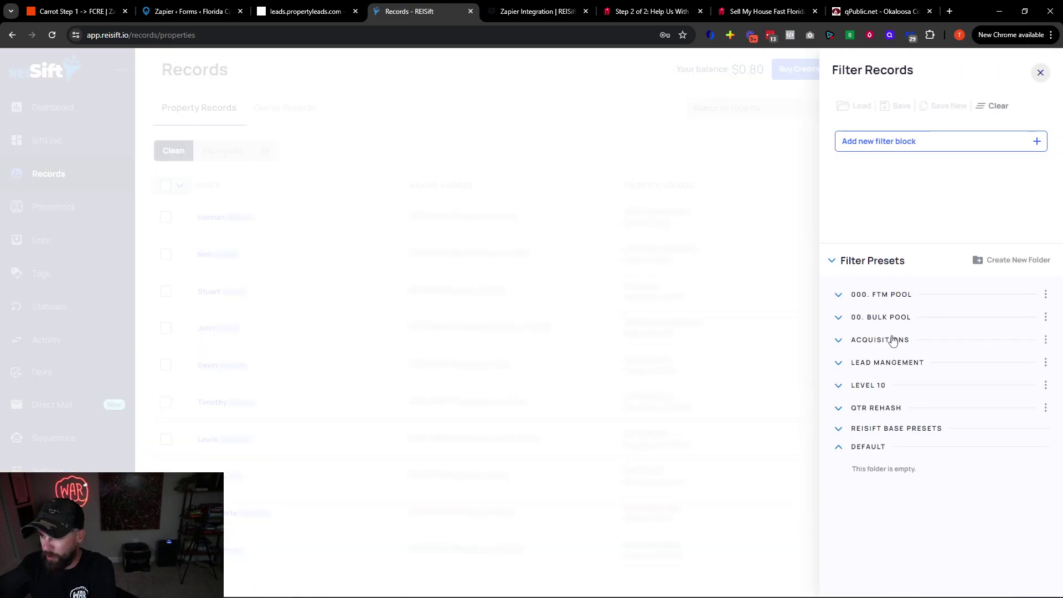
{"action": "left_click", "coordinate": [888, 363]}
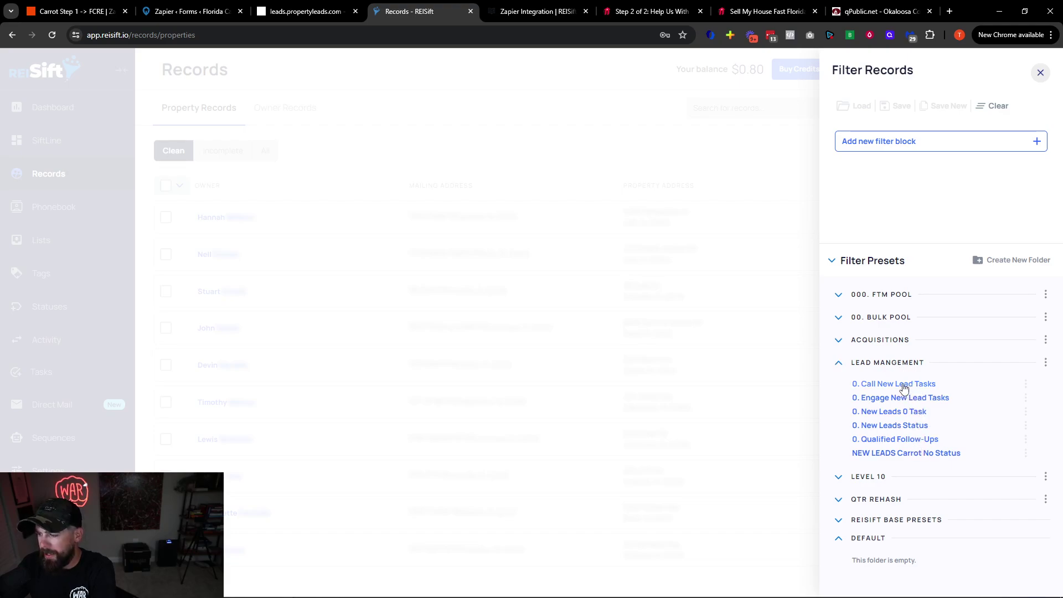
{"action": "left_click", "coordinate": [904, 385]}
{"action": "left_click", "coordinate": [885, 545]}
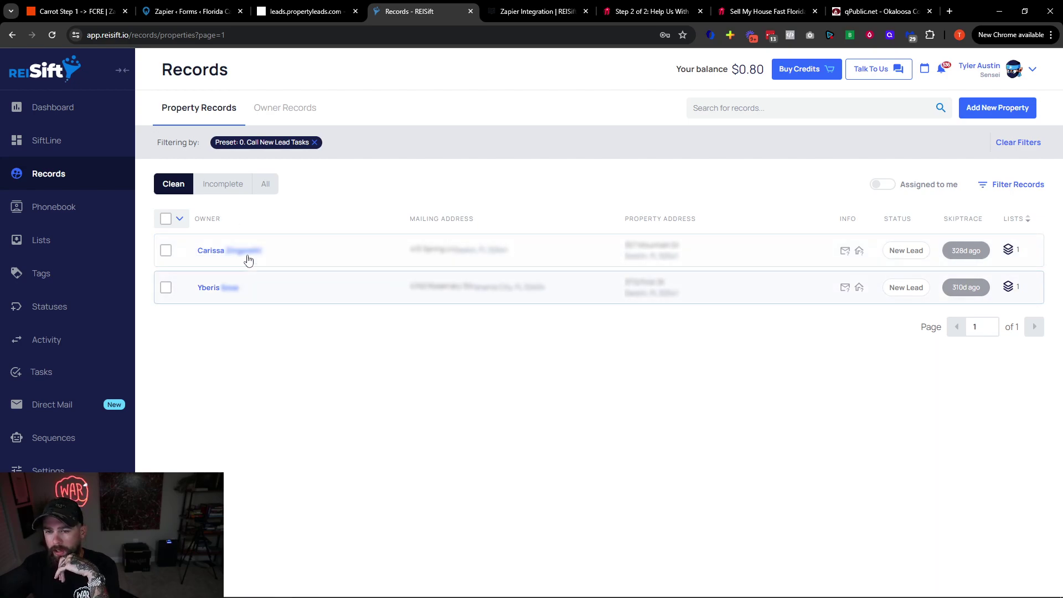
Show all matching records, recheck the preset filters, then go to the SiftLine Lead Management board
{"action": "left_click", "coordinate": [224, 188]}
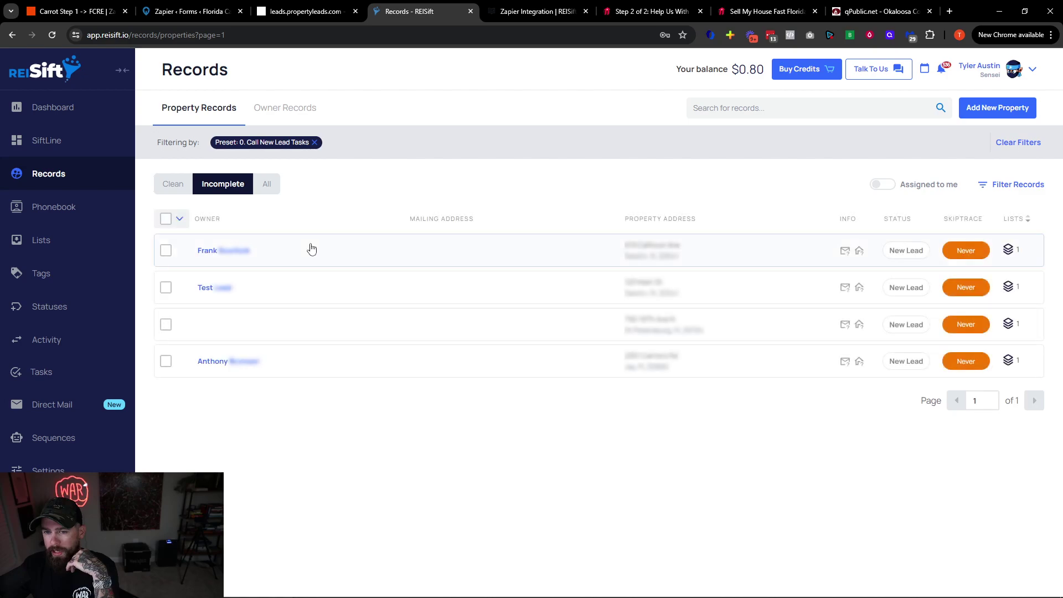
{"action": "left_click", "coordinate": [277, 185]}
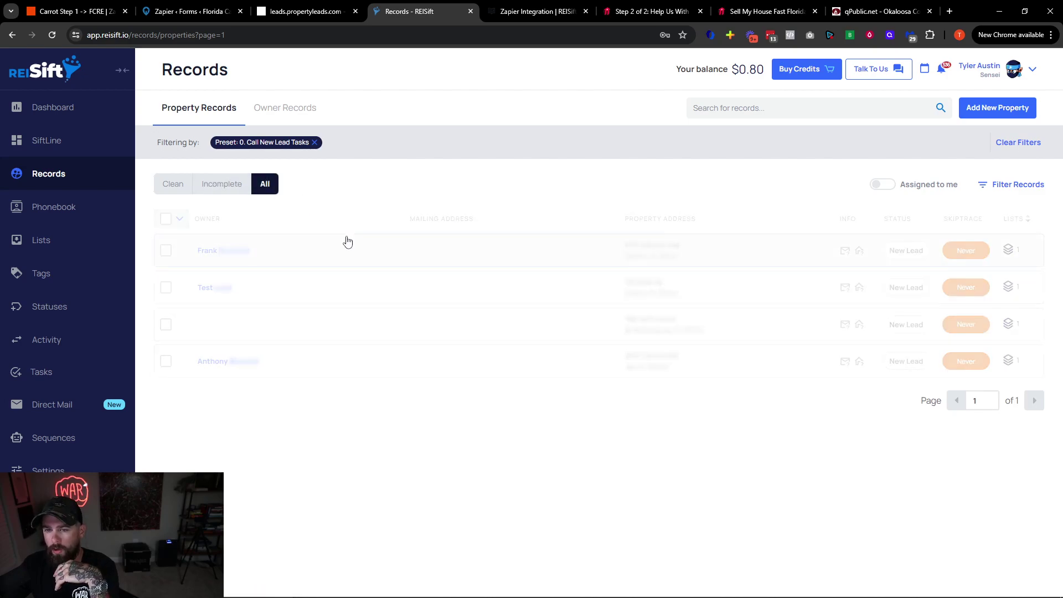
{"action": "left_click", "coordinate": [180, 220]}
{"action": "left_click", "coordinate": [189, 224]}
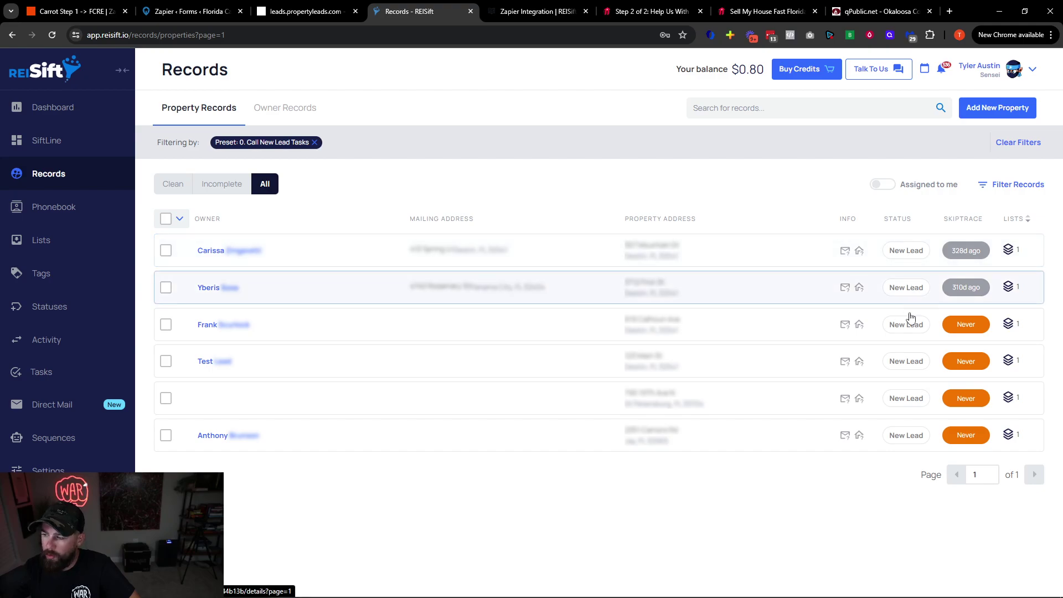
{"action": "left_click", "coordinate": [1022, 188]}
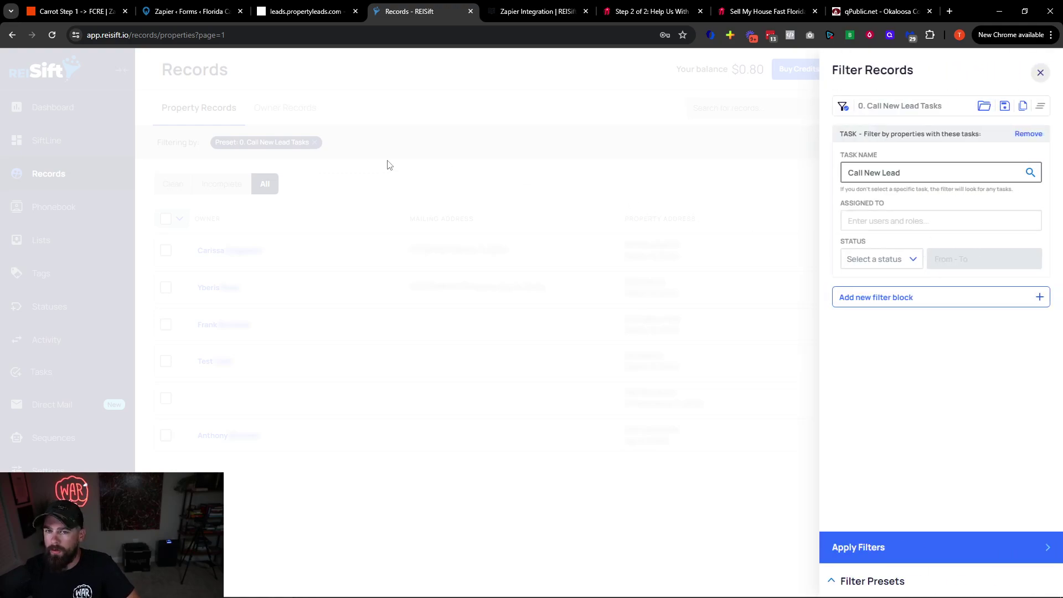
{"action": "left_click", "coordinate": [47, 141]}
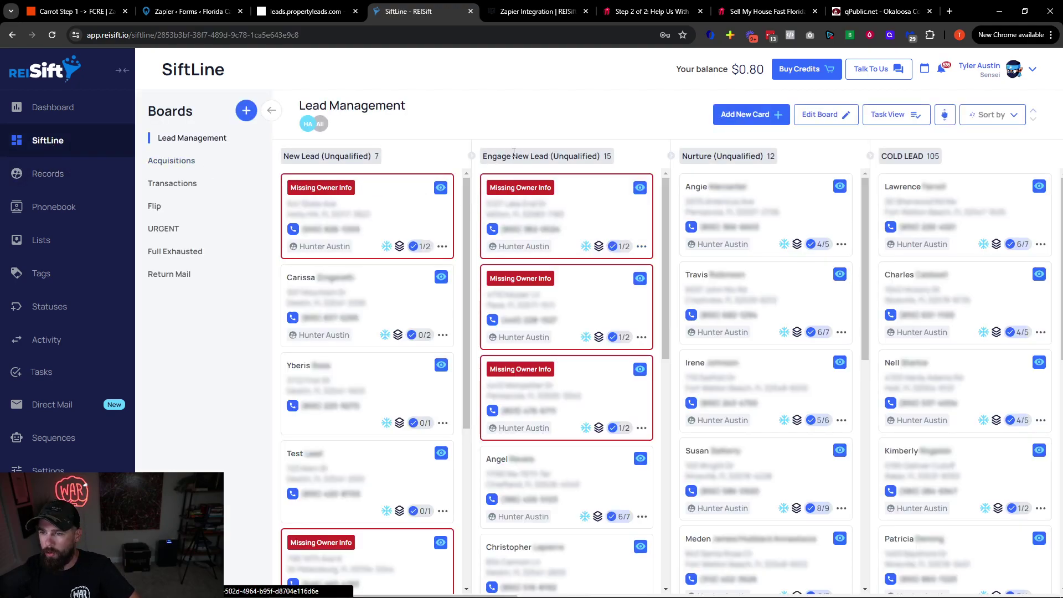
Inspect an Engage New Lead card's tasks in quick view
{"action": "left_click_drag", "start_coordinate": [484, 157], "coordinate": [569, 159]}
{"action": "left_click", "coordinate": [570, 159]}
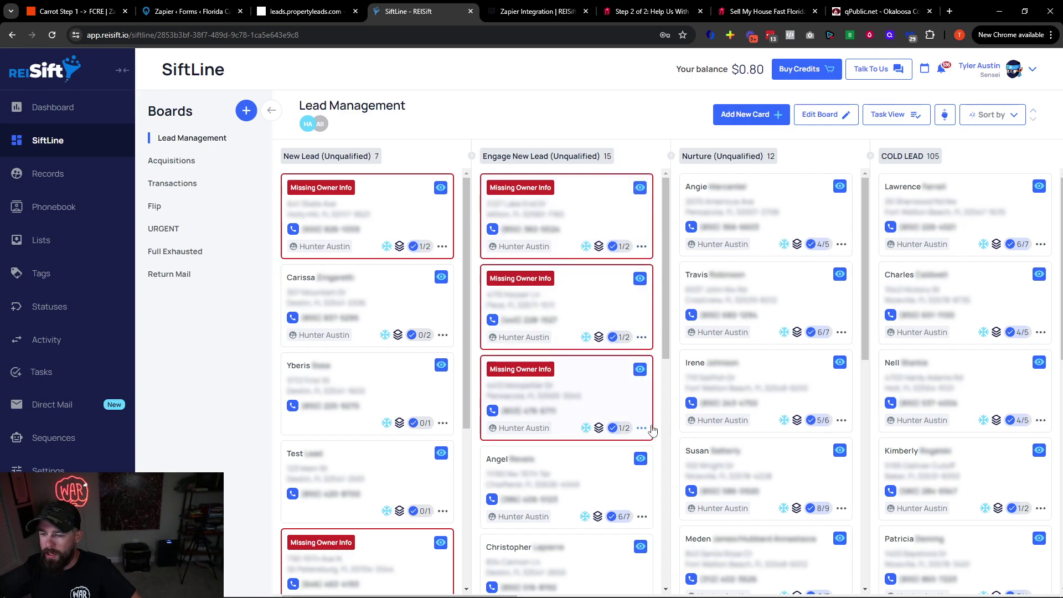
{"action": "left_click", "coordinate": [651, 458]}
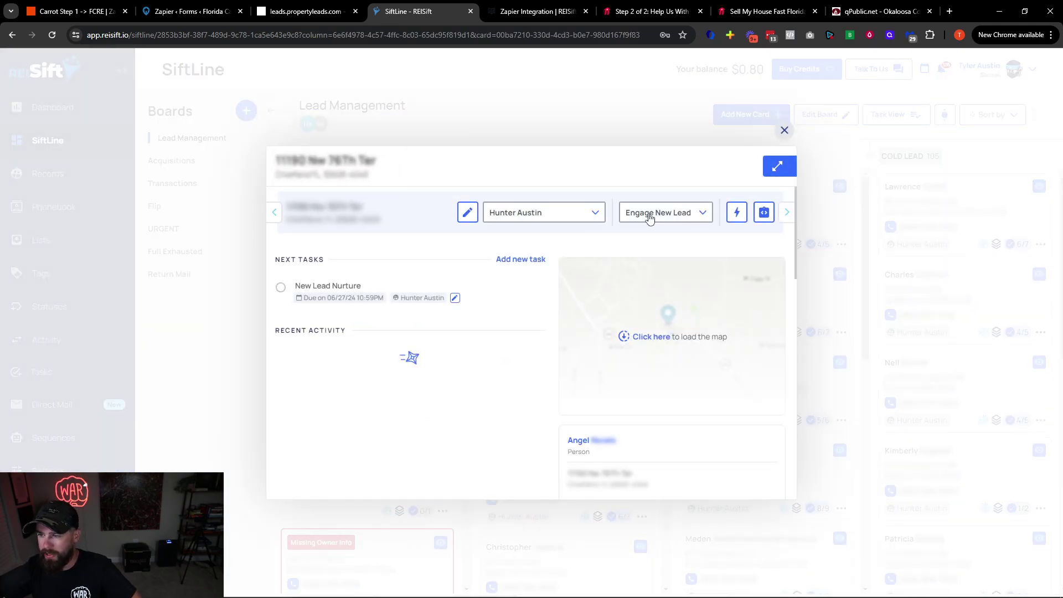
{"action": "left_click", "coordinate": [784, 130]}
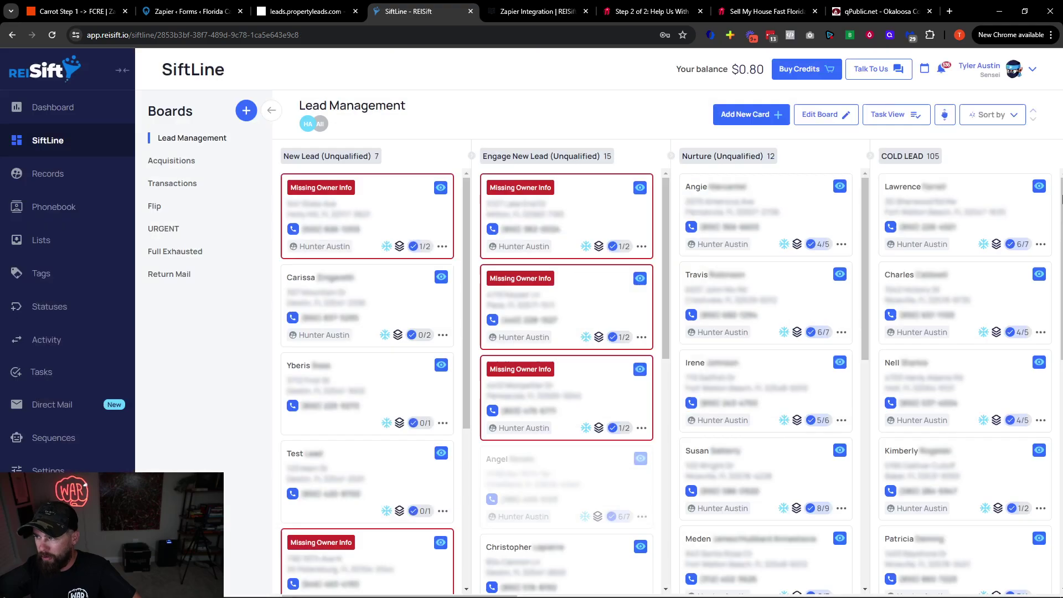
Inspect the first Cold Lead card's tasks, then return to the Zapier editor
{"action": "scroll", "coordinate": [886, 238], "scroll_direction": "right", "scroll_amount": 2}
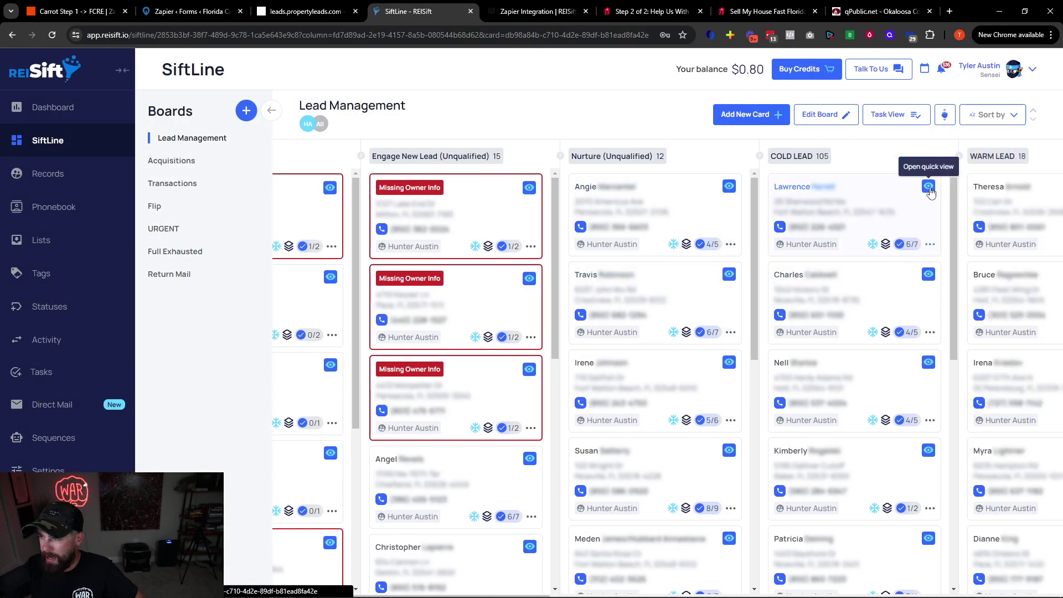
{"action": "left_click", "coordinate": [928, 186]}
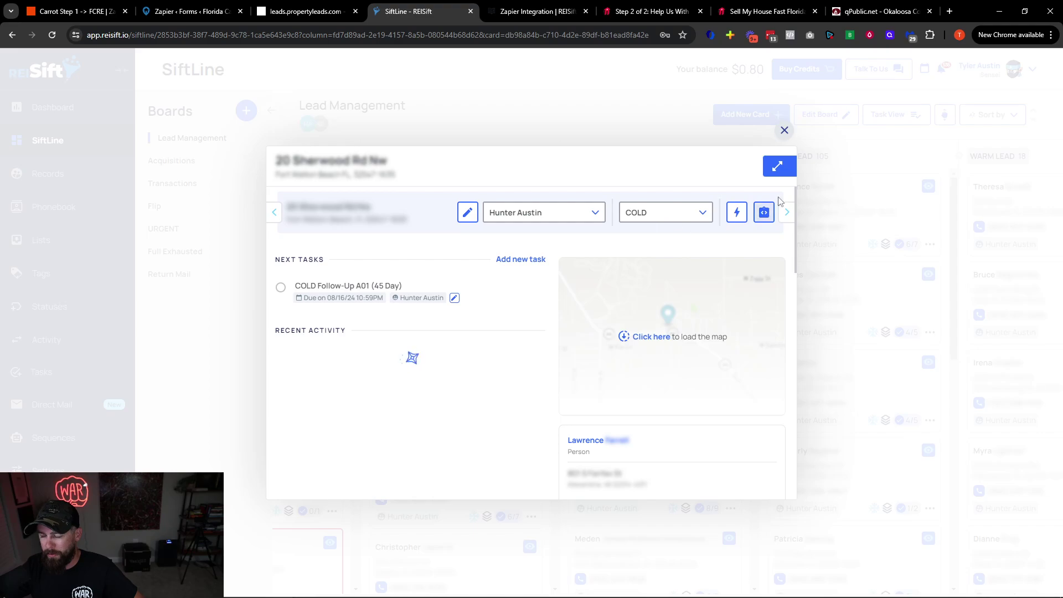
{"action": "left_click", "coordinate": [785, 131]}
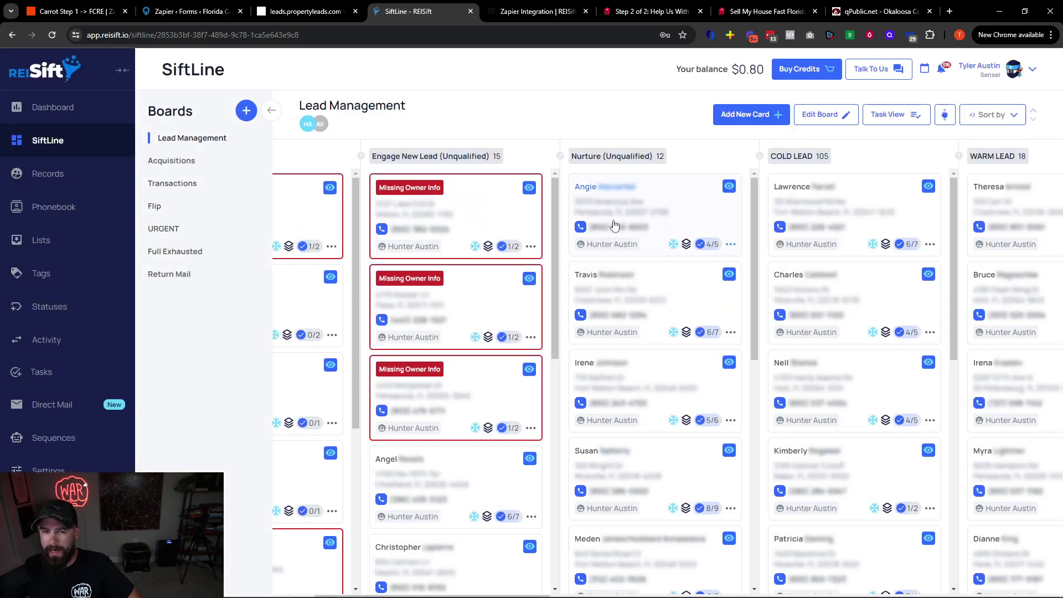
{"action": "left_click", "coordinate": [83, 11]}
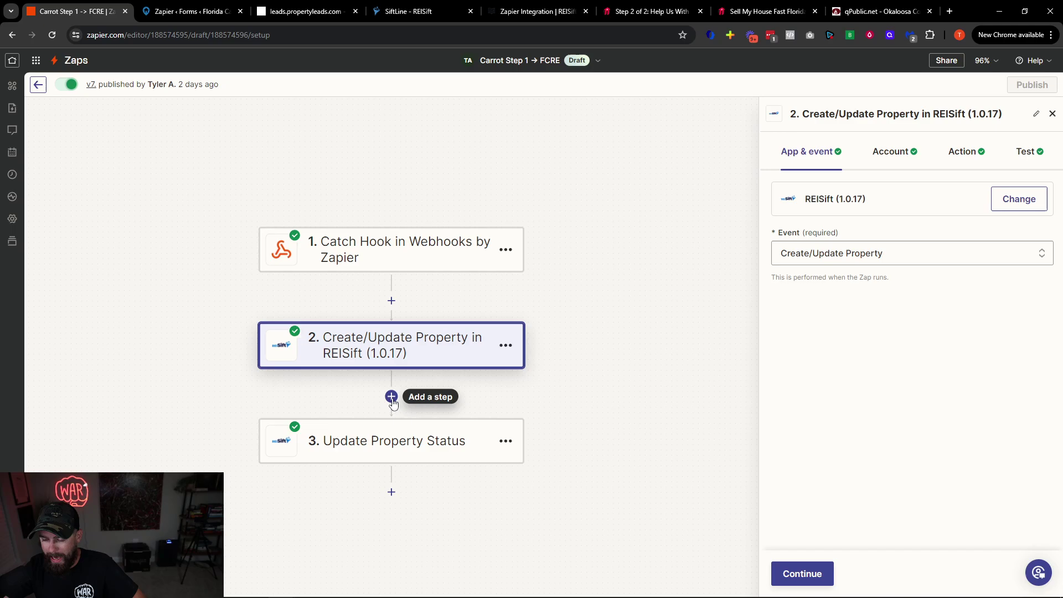
Keep step 3 on the Add Status to Property event and the current REISift account
{"action": "left_click", "coordinate": [388, 441]}
{"action": "left_click", "coordinate": [870, 255]}
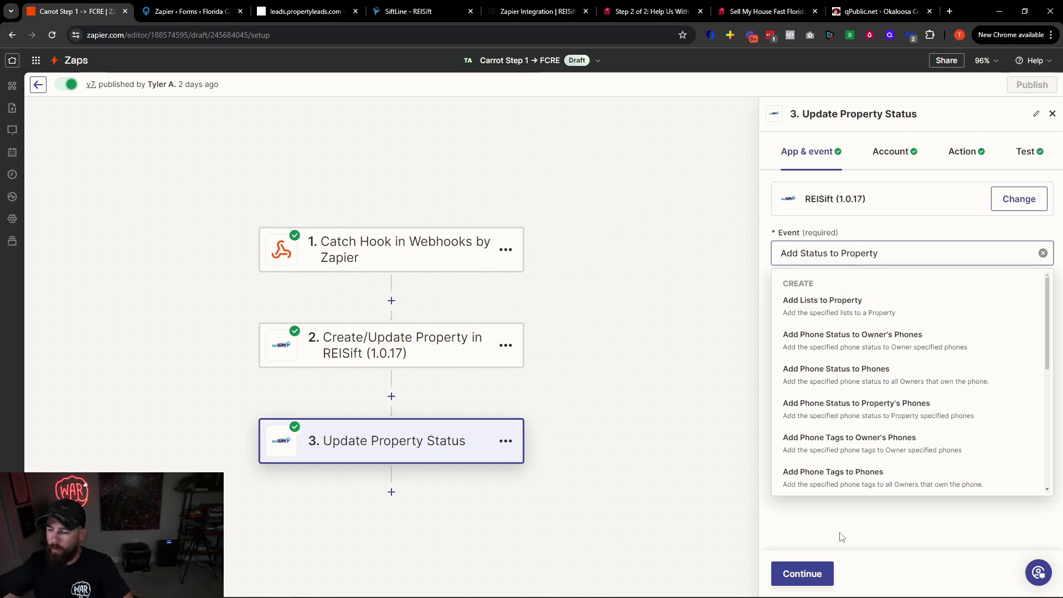
{"action": "left_click", "coordinate": [804, 574]}
{"action": "left_click", "coordinate": [817, 575]}
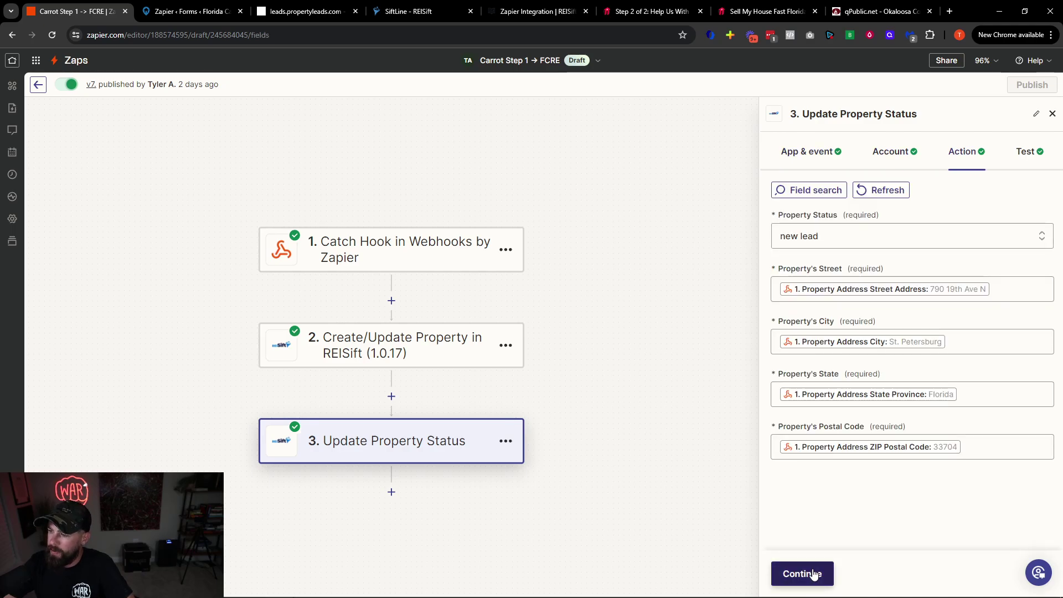
Set Property Status to 'new lead' and close the step's side panel
{"action": "left_click", "coordinate": [828, 241]}
{"action": "scroll", "coordinate": [840, 432], "scroll_direction": "down", "scroll_amount": 5}
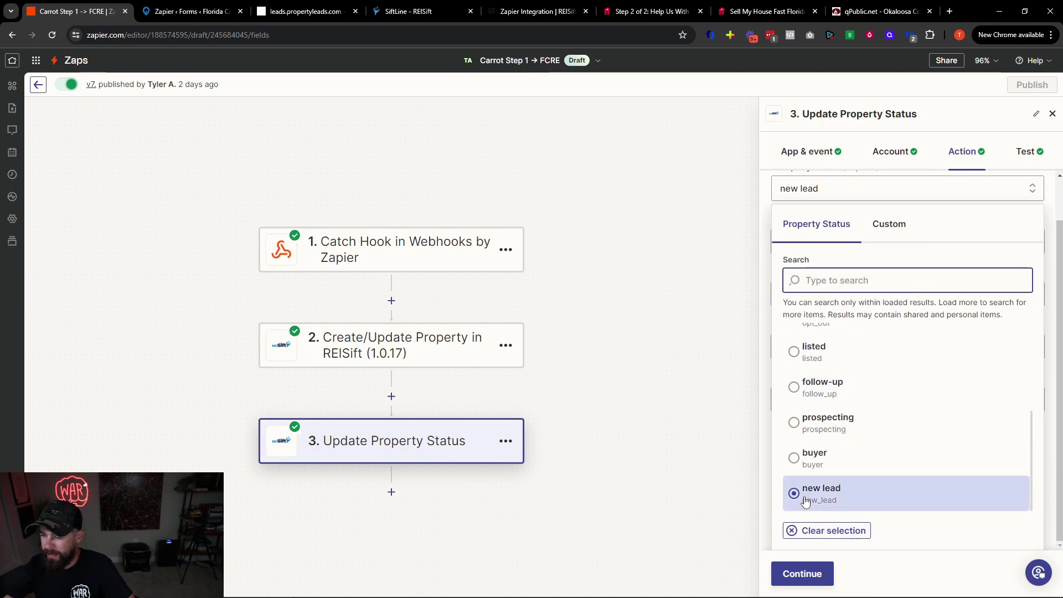
{"action": "left_click", "coordinate": [776, 193]}
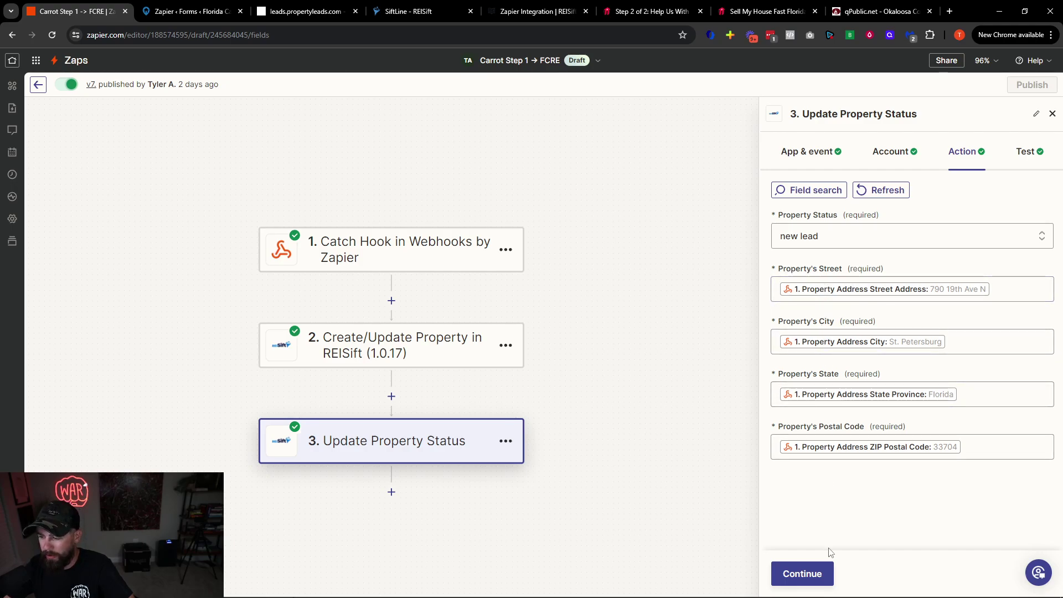
{"action": "left_click", "coordinate": [1053, 113]}
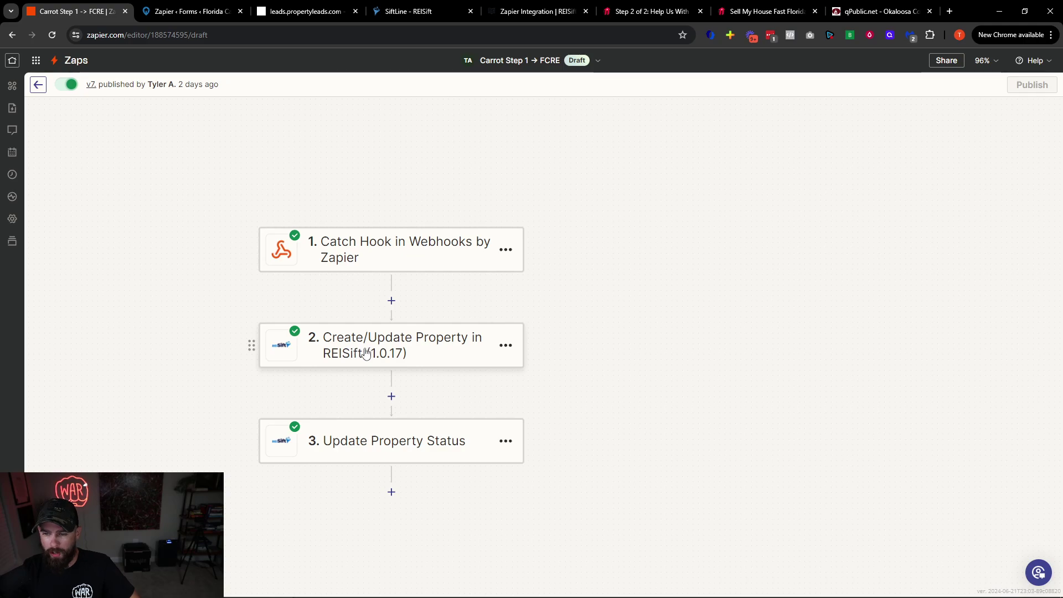
Review step 2's mapped property fields and step 3's Add Status to Property event, then switch to SiftLine
{"action": "left_click", "coordinate": [407, 344]}
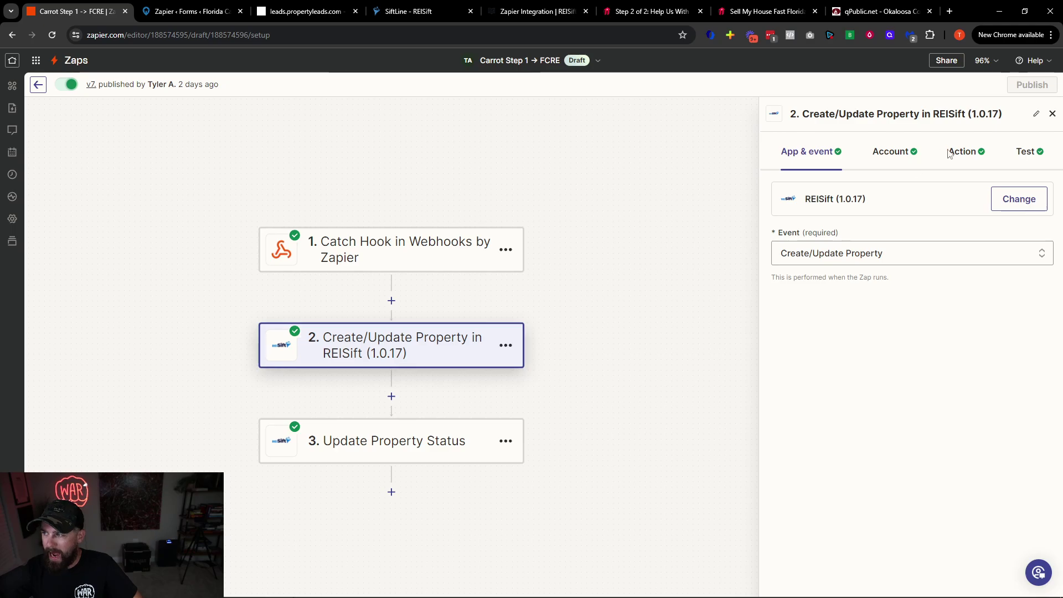
{"action": "left_click", "coordinate": [961, 153]}
{"action": "scroll", "coordinate": [885, 318], "scroll_direction": "down", "scroll_amount": 5}
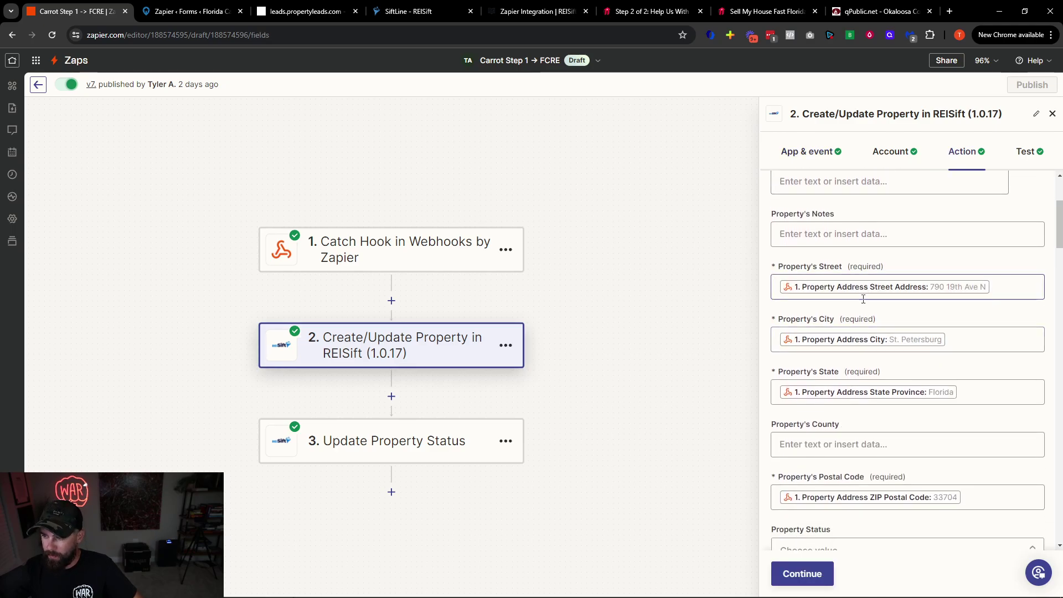
{"action": "scroll", "coordinate": [864, 360], "scroll_direction": "down", "scroll_amount": 15}
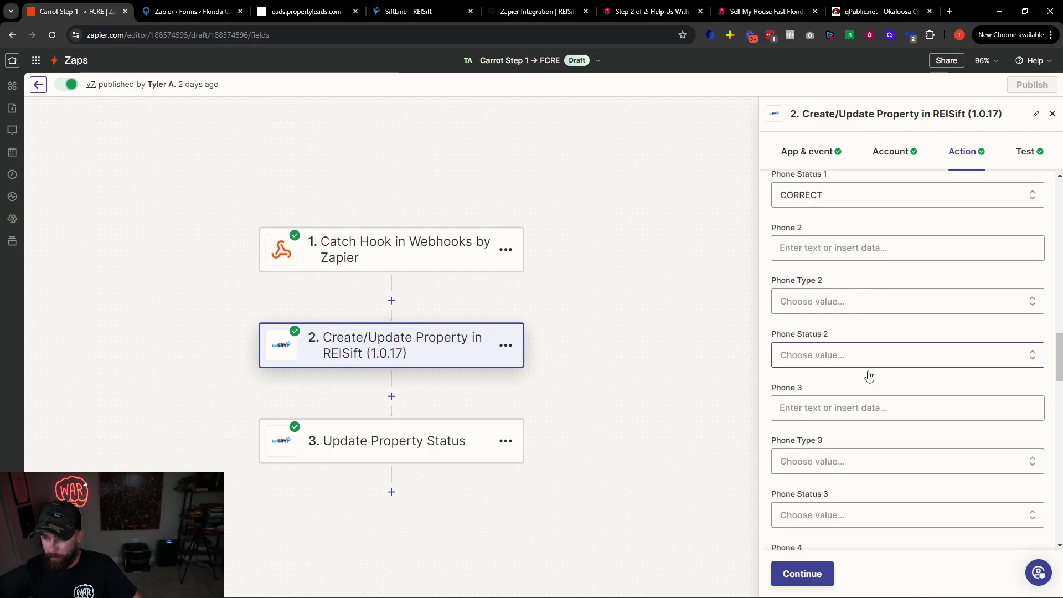
{"action": "scroll", "coordinate": [869, 377], "scroll_direction": "down", "scroll_amount": 6}
{"action": "scroll", "coordinate": [866, 392], "scroll_direction": "up", "scroll_amount": 6}
{"action": "scroll", "coordinate": [857, 405], "scroll_direction": "down", "scroll_amount": 1}
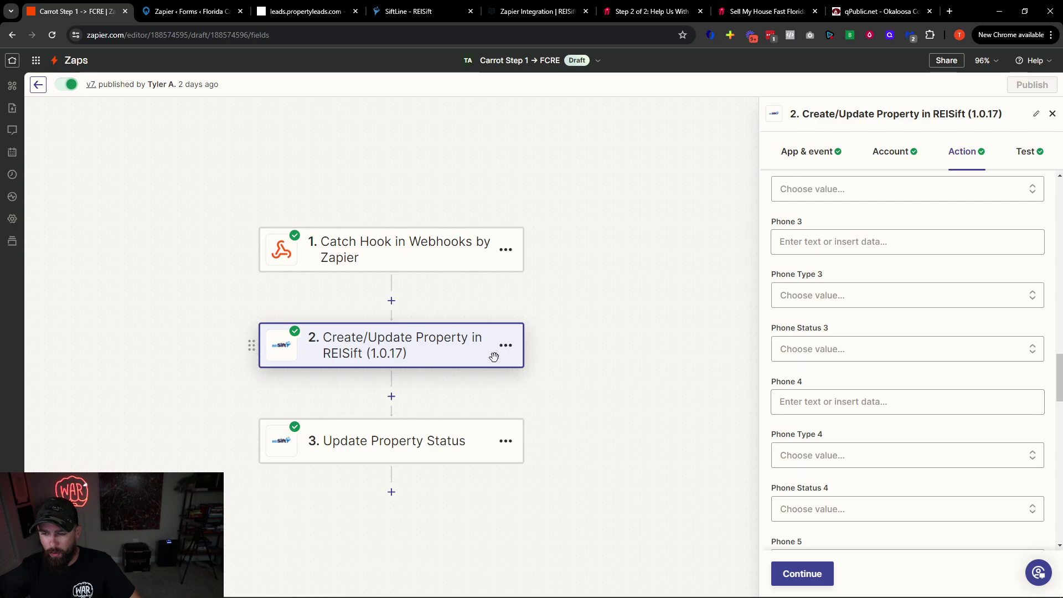
{"action": "left_click", "coordinate": [431, 447]}
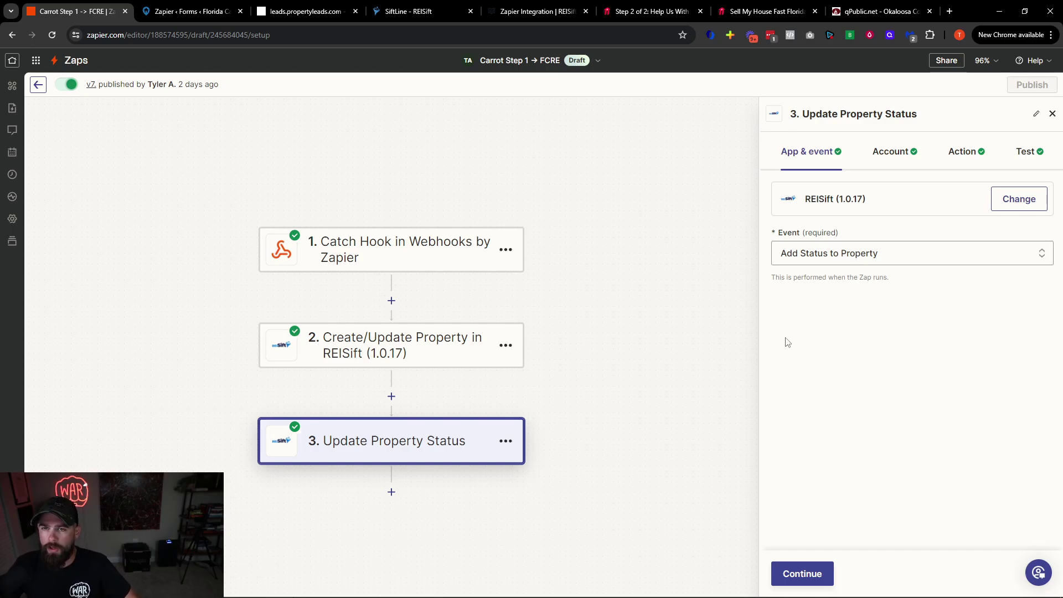
{"action": "left_click", "coordinate": [403, 11]}
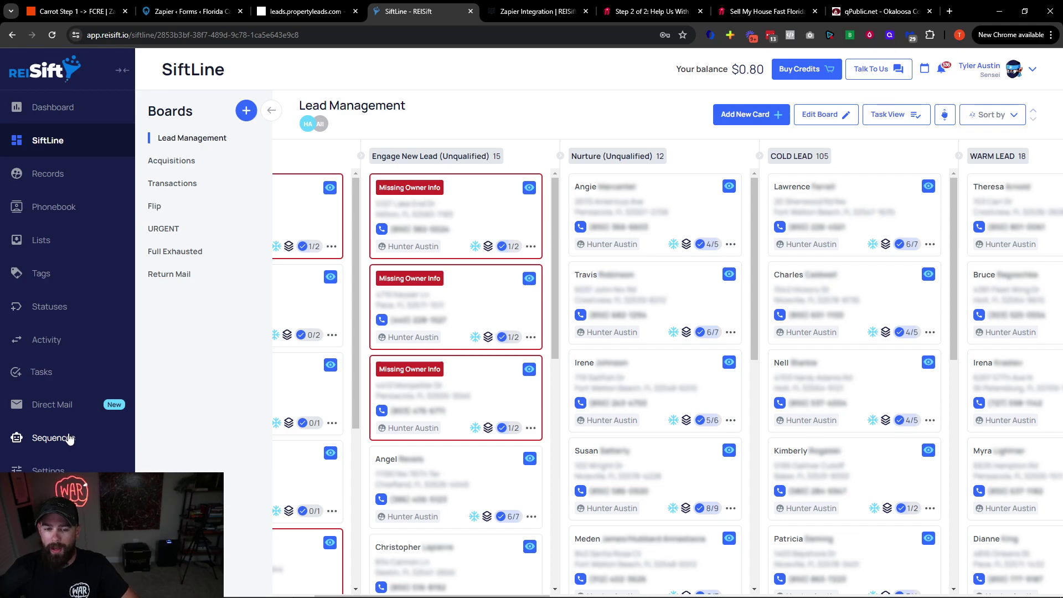
Open the New Lead to Board sequence from the active sequences folder
{"action": "left_click", "coordinate": [72, 439]}
{"action": "left_click", "coordinate": [269, 345]}
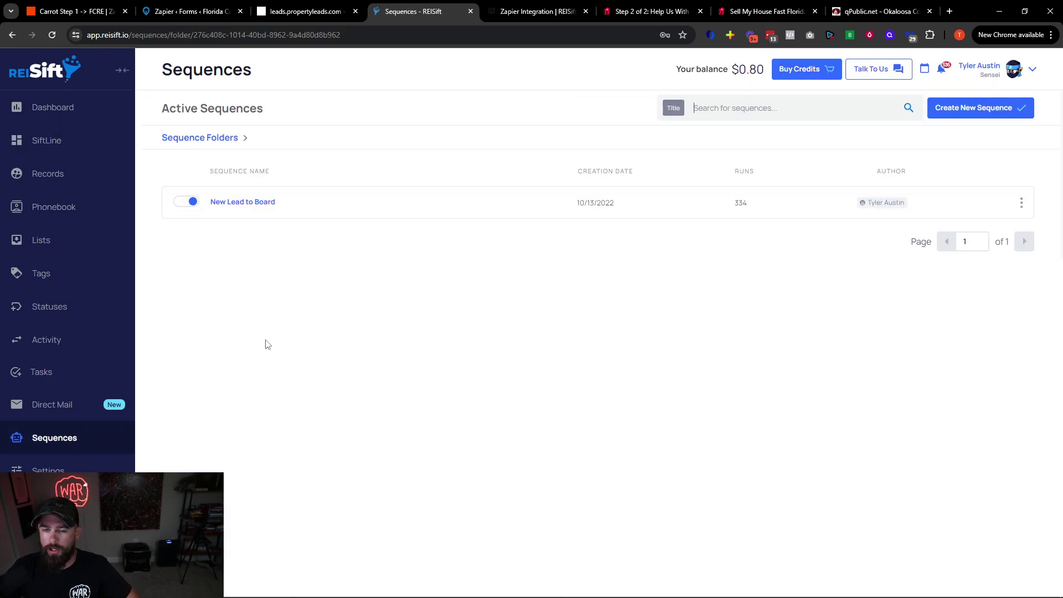
{"action": "left_click", "coordinate": [241, 204]}
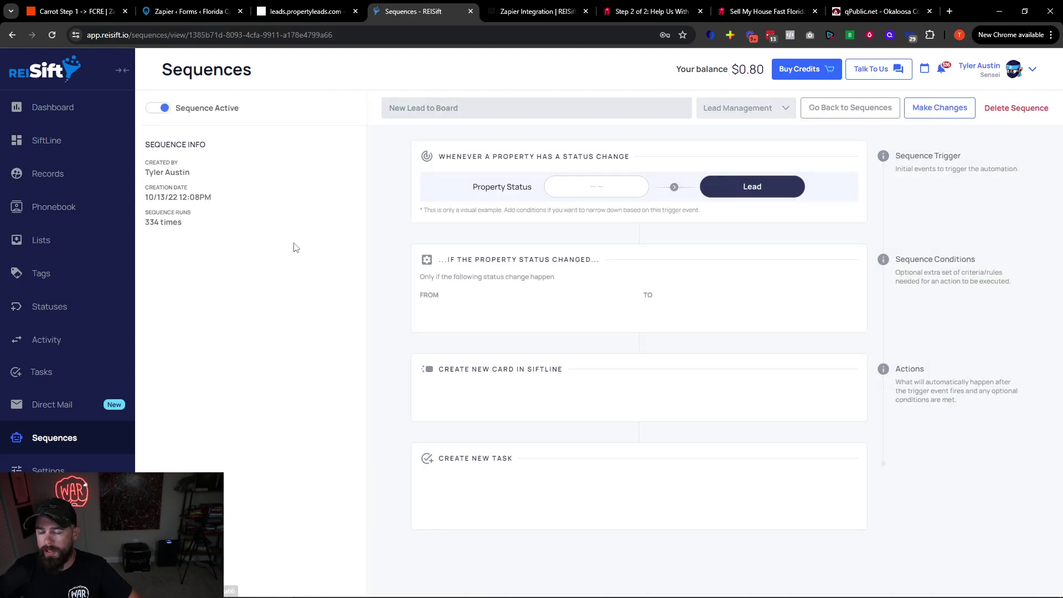
Inspect the sequence's trigger and Create New Task action in edit mode, then open Task Presets
{"action": "left_click", "coordinate": [939, 107]}
{"action": "scroll", "coordinate": [544, 266], "scroll_direction": "down", "scroll_amount": 1}
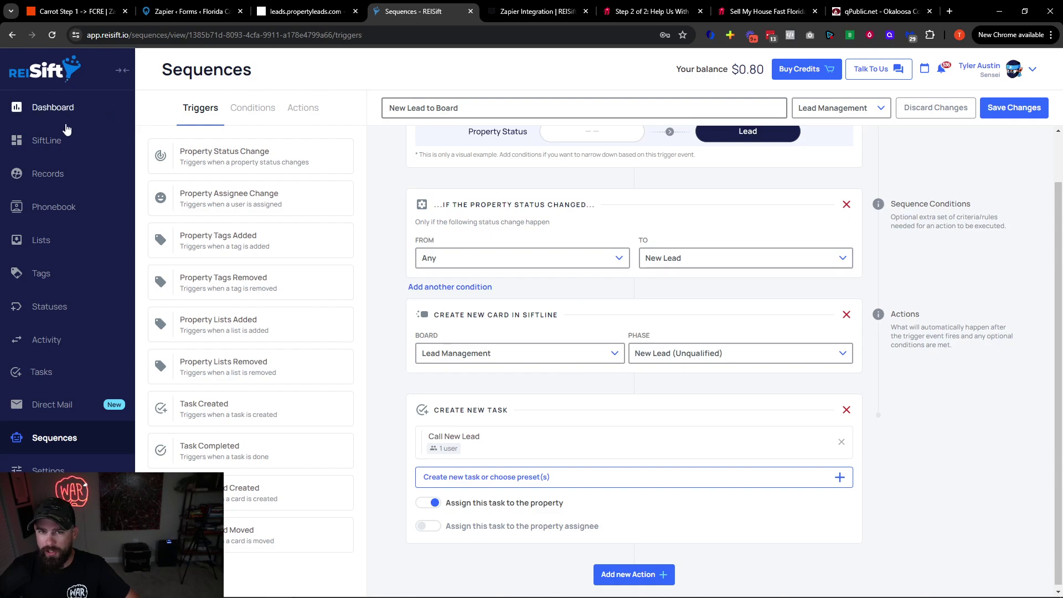
{"action": "scroll", "coordinate": [526, 352], "scroll_direction": "down", "scroll_amount": 1}
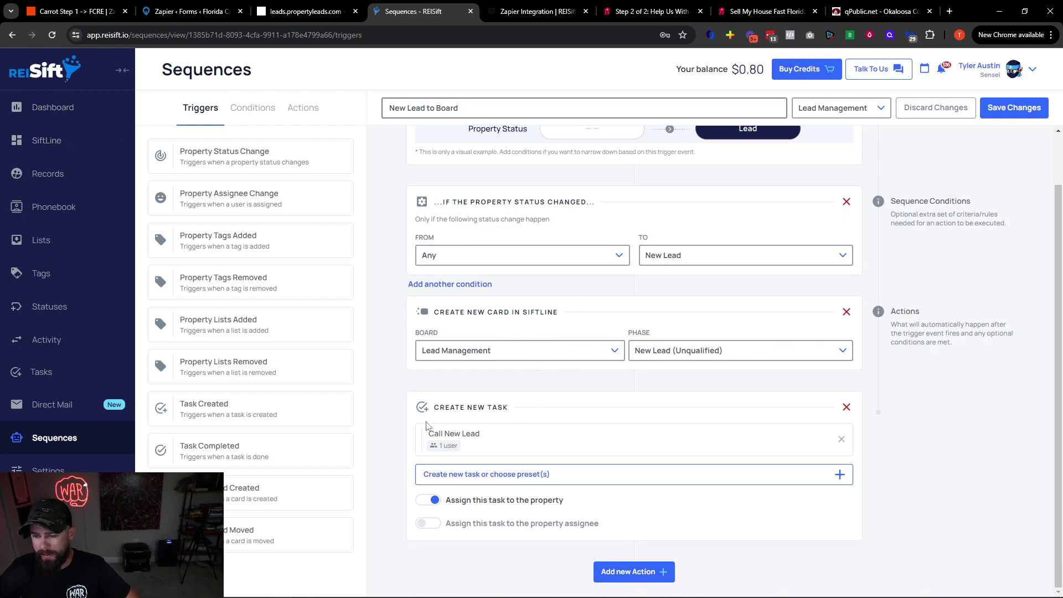
{"action": "left_click_drag", "start_coordinate": [433, 411], "coordinate": [508, 457]}
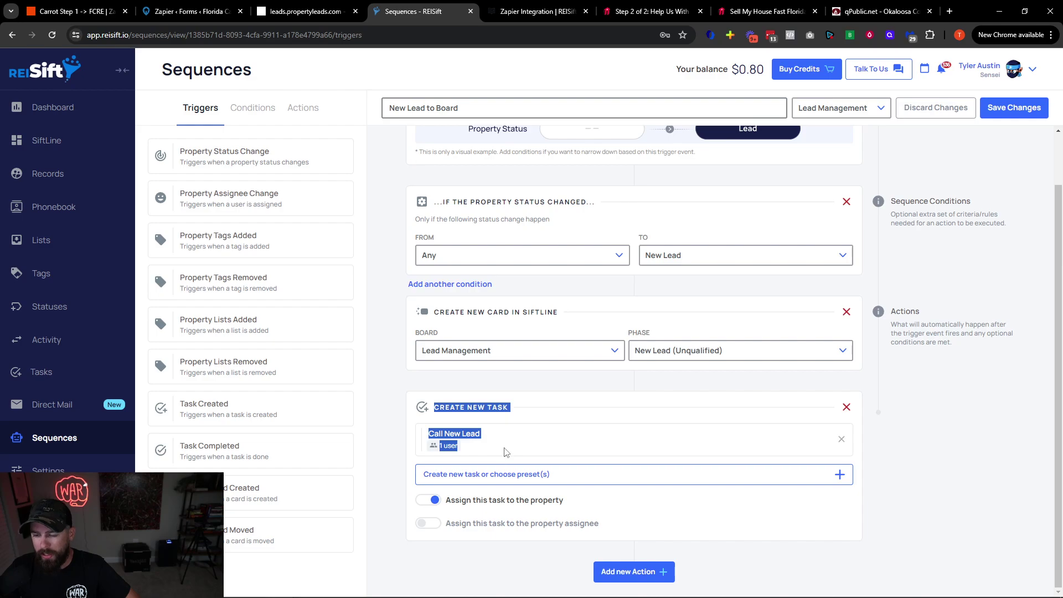
{"action": "left_click", "coordinate": [504, 452]}
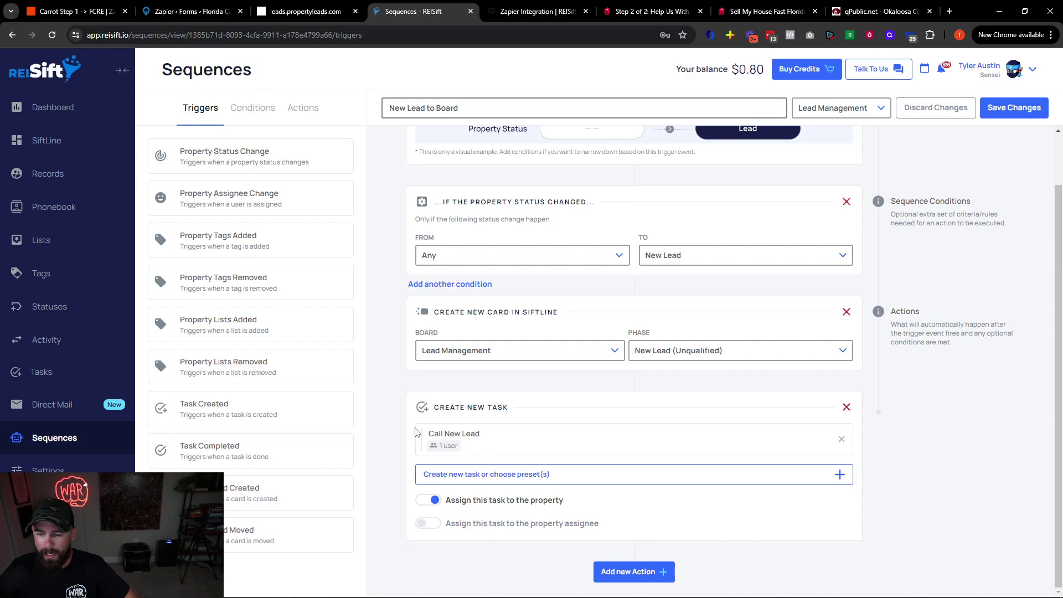
{"action": "left_click", "coordinate": [41, 373]}
{"action": "left_click", "coordinate": [924, 115]}
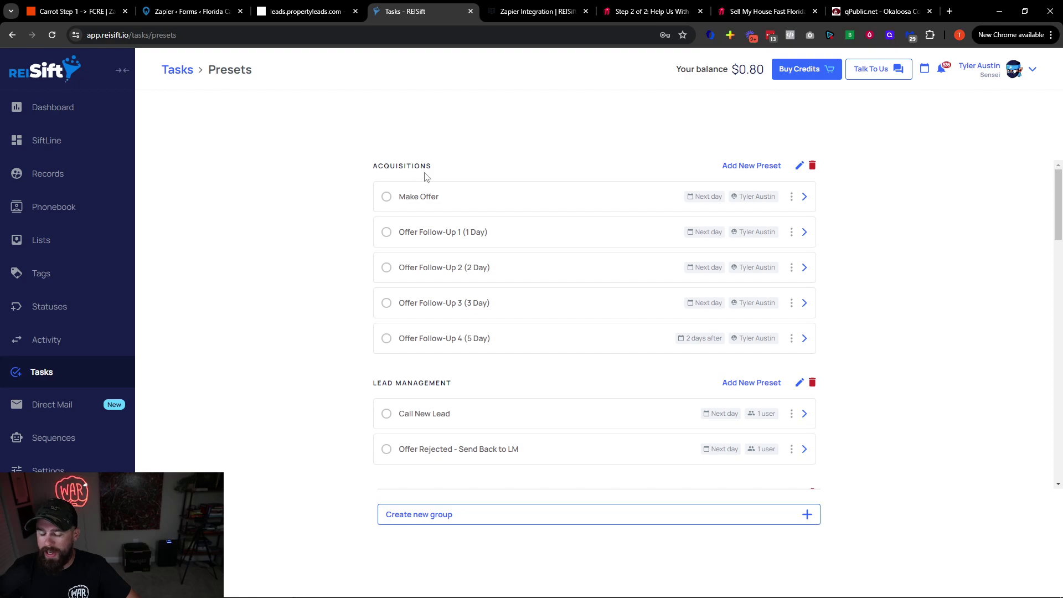
Scroll the Lead Management task presets and cancel a Create New Group dialog
{"action": "scroll", "coordinate": [465, 242], "scroll_direction": "down", "scroll_amount": 2}
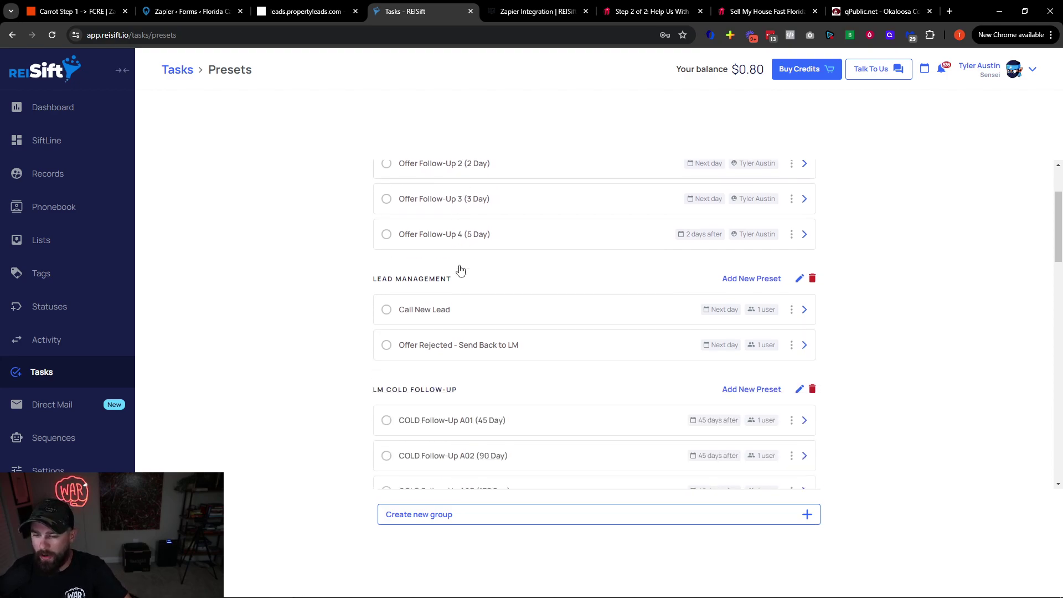
{"action": "scroll", "coordinate": [449, 304], "scroll_direction": "up", "scroll_amount": 2}
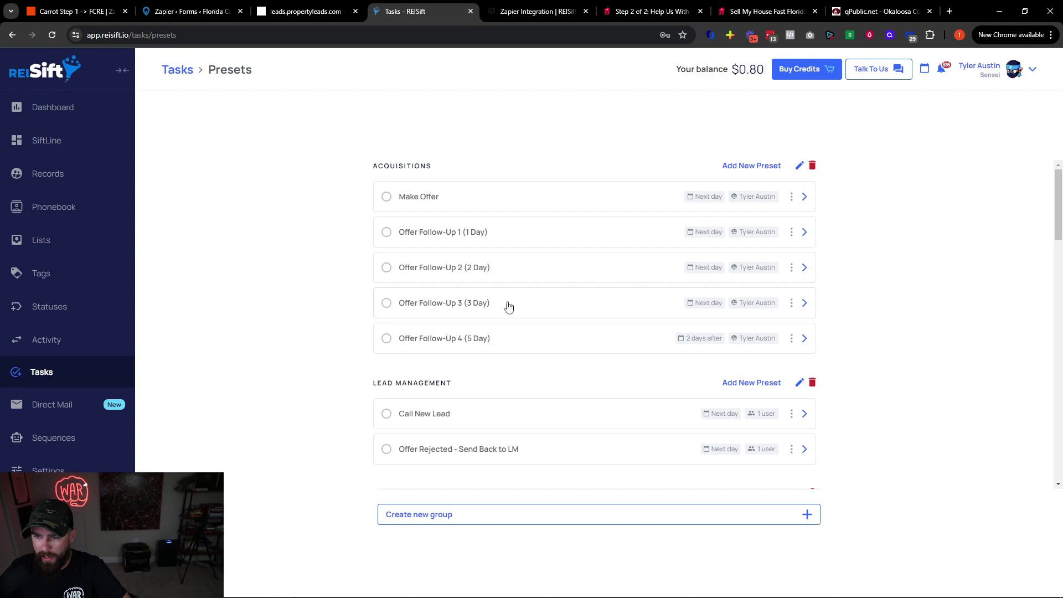
{"action": "scroll", "coordinate": [452, 405], "scroll_direction": "down", "scroll_amount": 1}
{"action": "left_click_drag", "start_coordinate": [376, 327], "coordinate": [478, 333]}
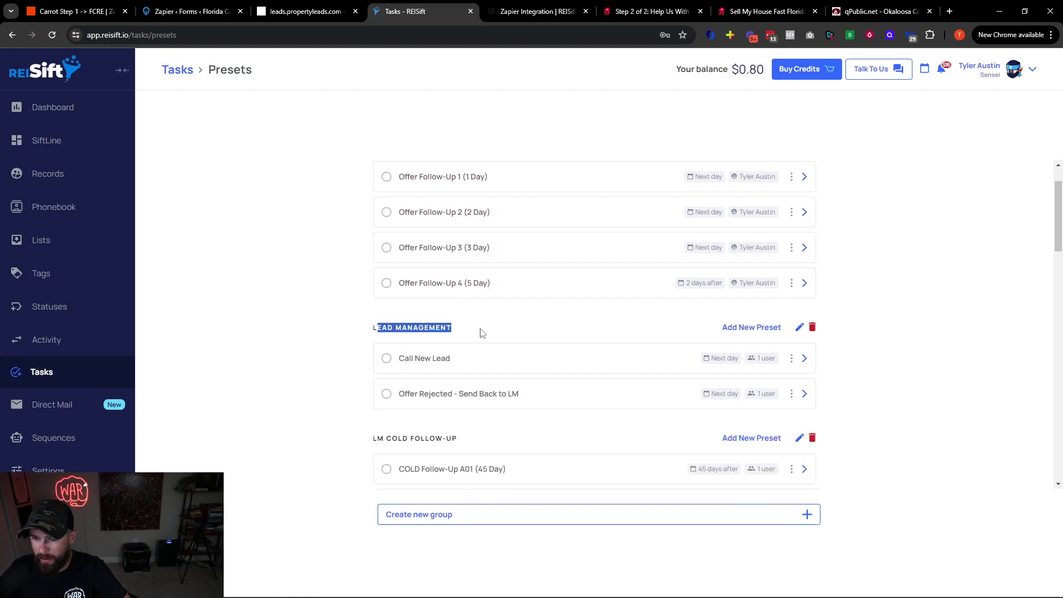
{"action": "left_click", "coordinate": [506, 514]}
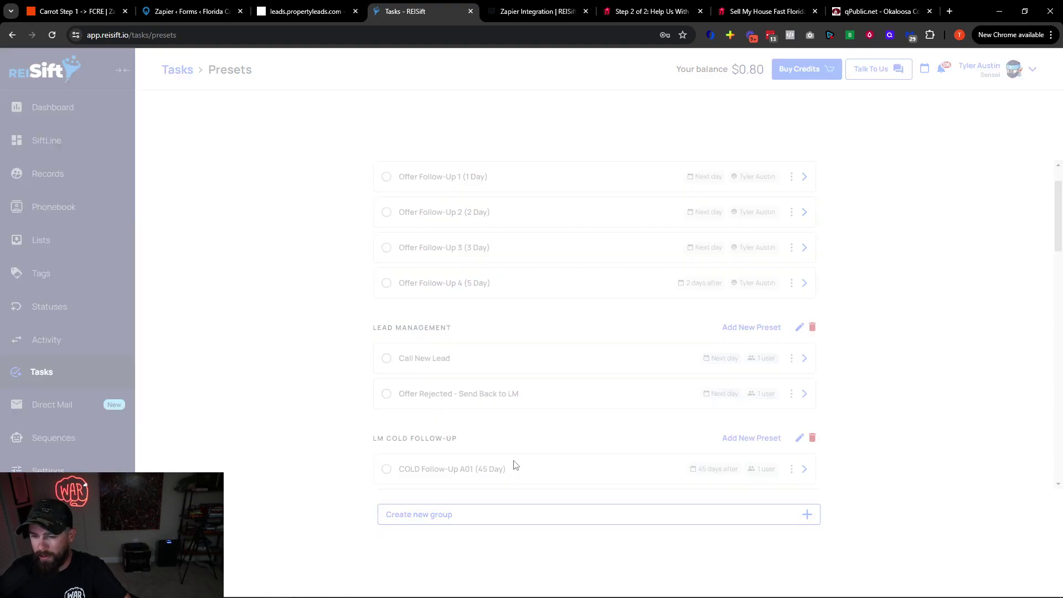
{"action": "left_click", "coordinate": [656, 238]}
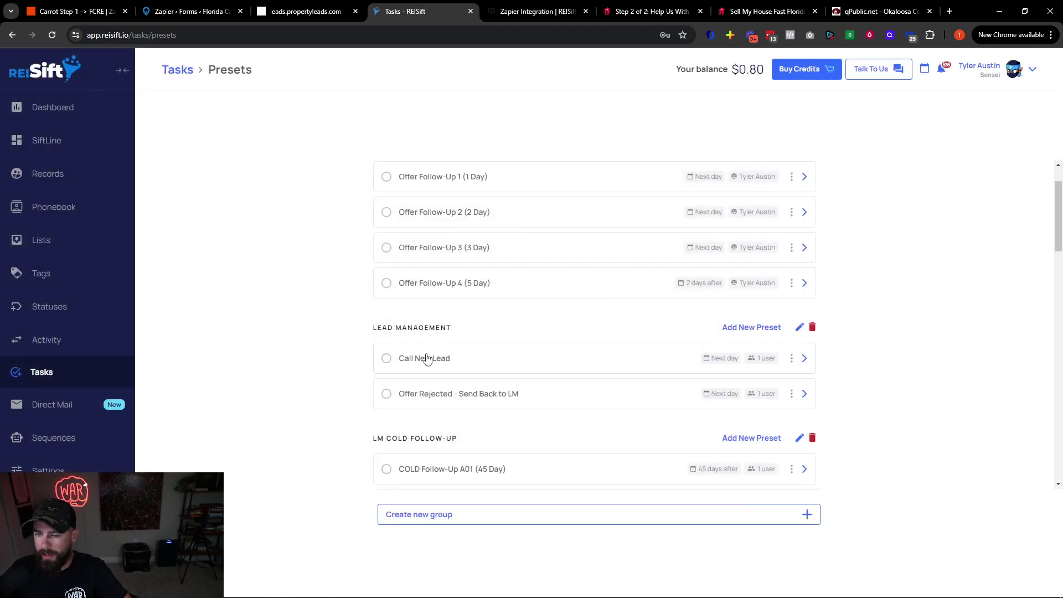
Try assigning a new Lead Management preset to a specific user, discard it, and return to Zapier
{"action": "left_click", "coordinate": [759, 329]}
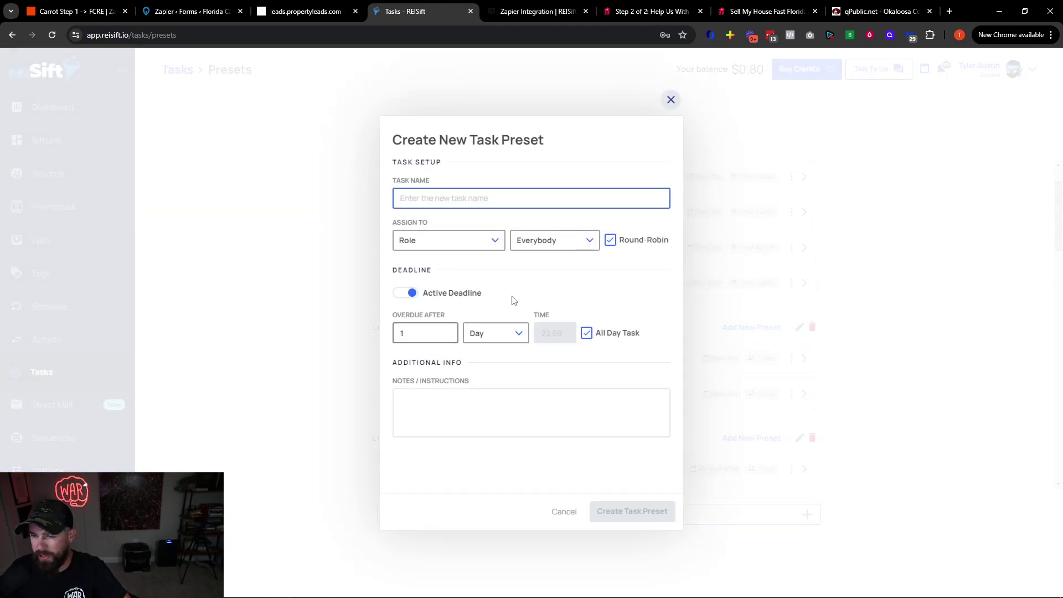
{"action": "left_click", "coordinate": [455, 245]}
{"action": "left_click", "coordinate": [439, 290]}
{"action": "left_click", "coordinate": [570, 238]}
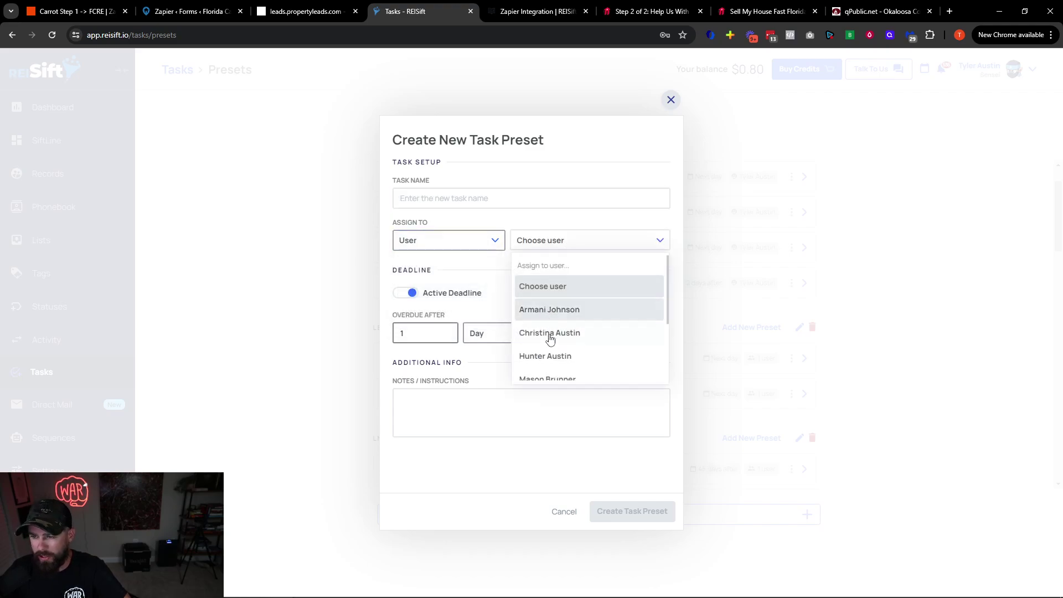
{"action": "left_click", "coordinate": [657, 121]}
{"action": "left_click", "coordinate": [670, 100]}
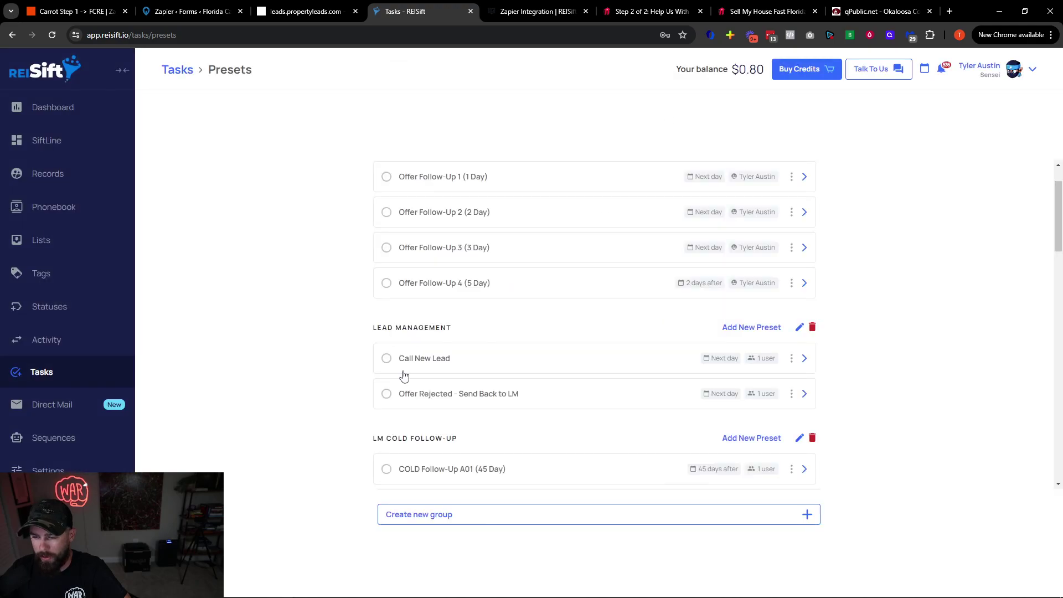
{"action": "left_click", "coordinate": [90, 6]}
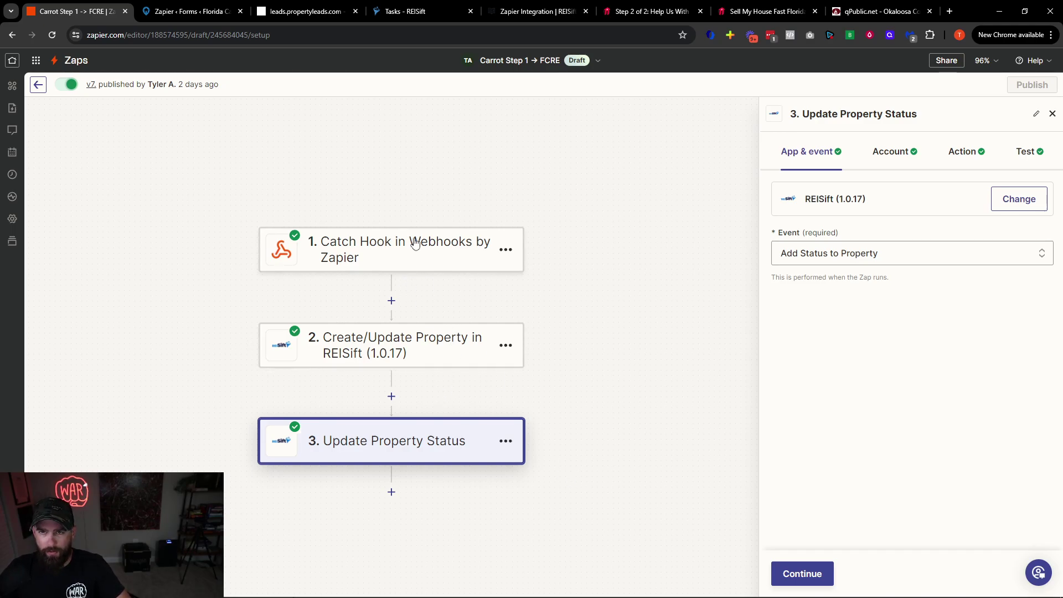
Look over REISift's sequence folders and the SiftLine Lead Management board, then go back to Carrot Step 1
{"action": "left_click", "coordinate": [412, 12]}
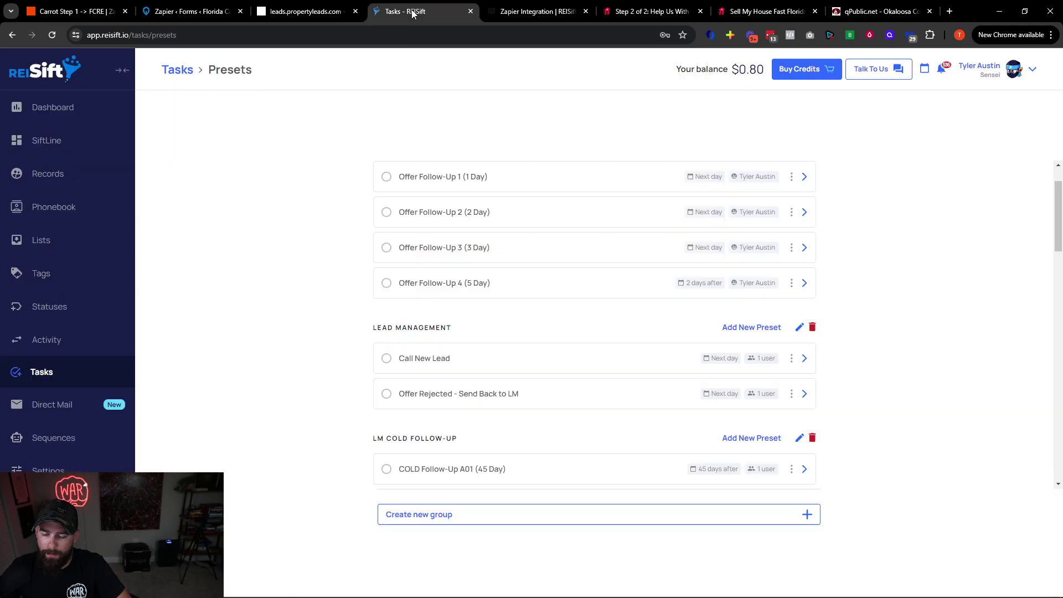
{"action": "left_click", "coordinate": [43, 443]}
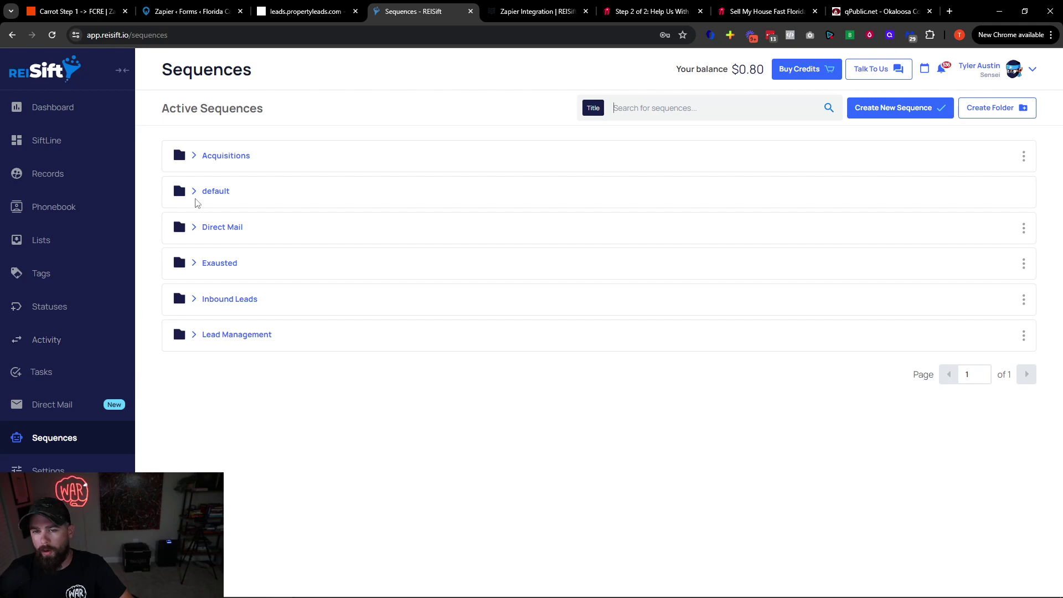
{"action": "left_click", "coordinate": [60, 151]}
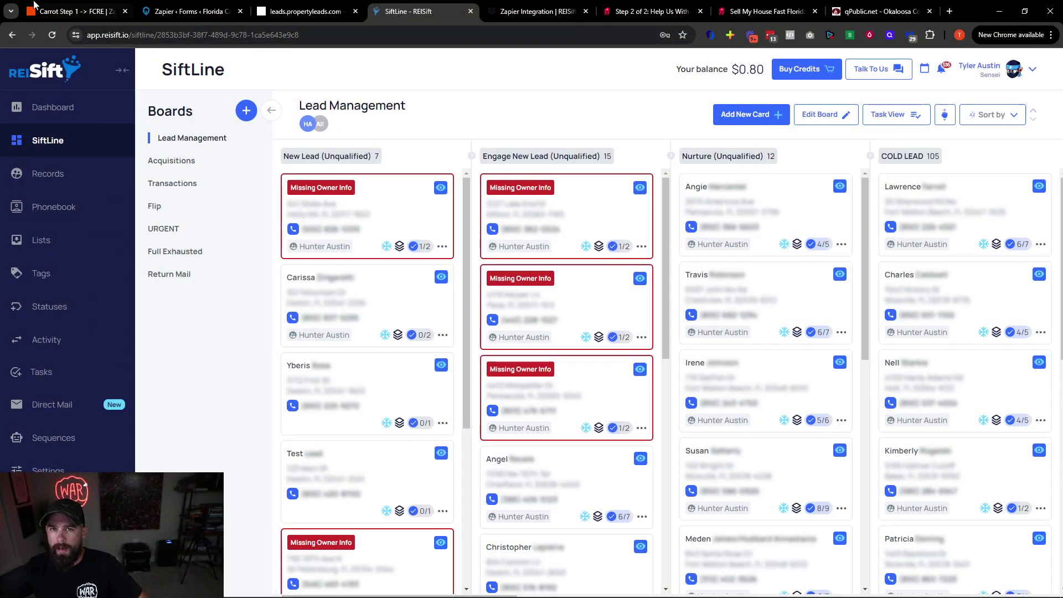
{"action": "left_click", "coordinate": [42, 7]}
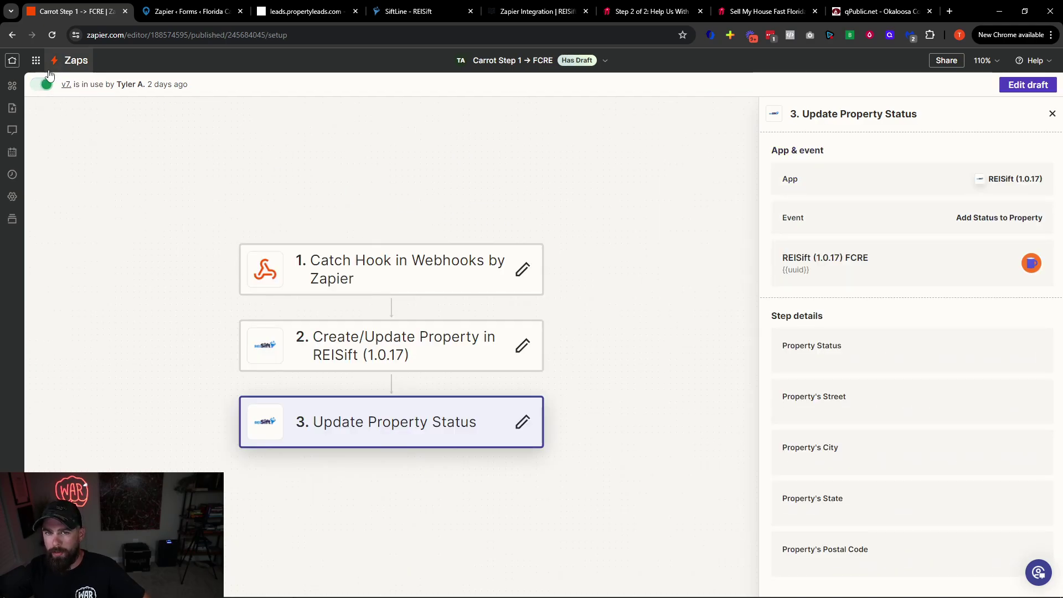
Open Carrot Step 2 → FCRE from the FCRE folder as a draft and show its Create/Update Property step
{"action": "left_click", "coordinate": [56, 62]}
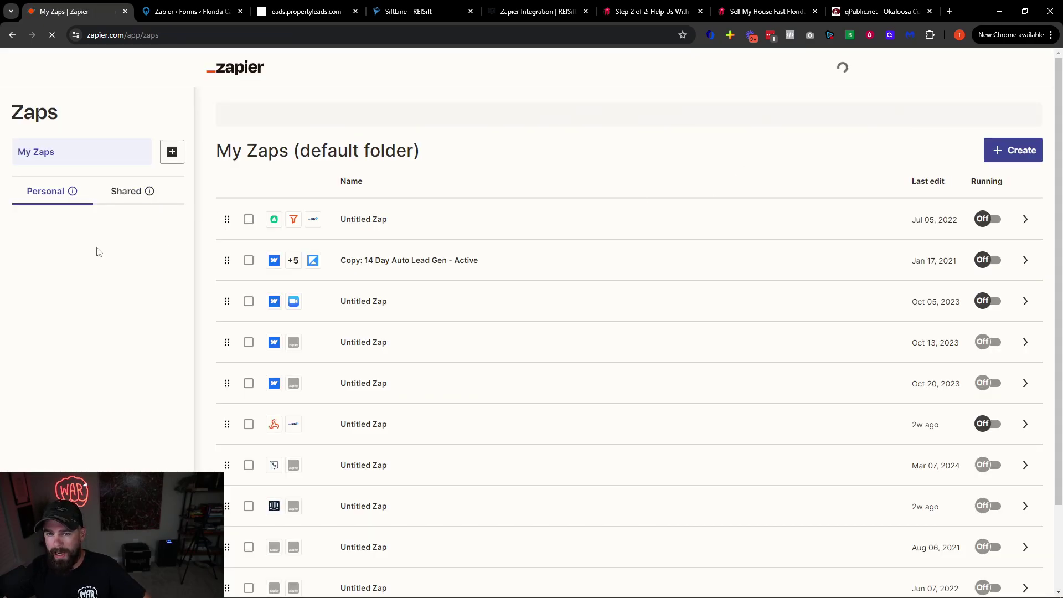
{"action": "left_click_drag", "start_coordinate": [72, 263], "coordinate": [173, 308]}
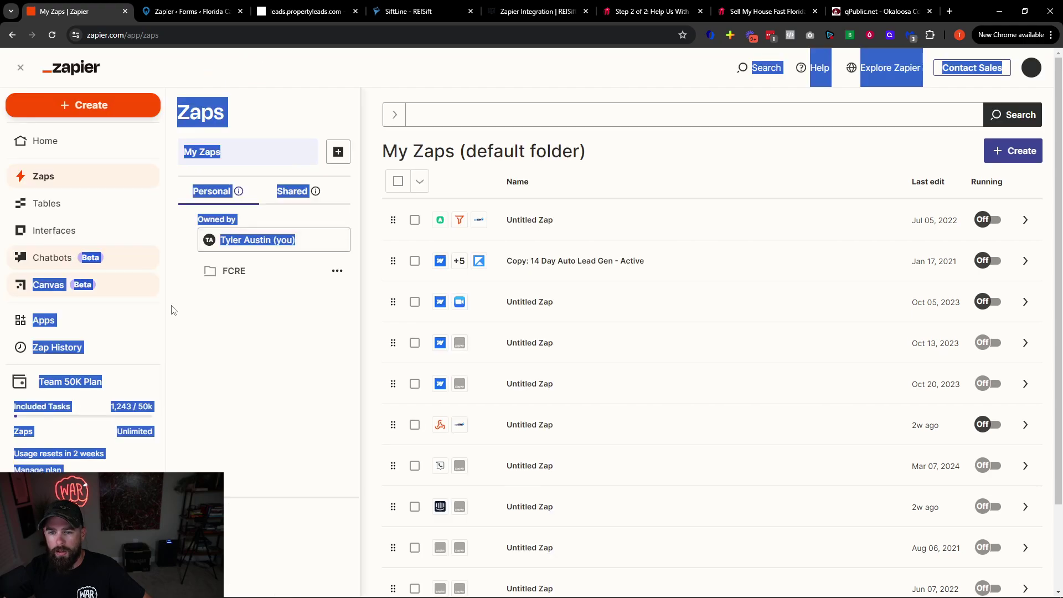
{"action": "left_click", "coordinate": [229, 282]}
{"action": "left_click", "coordinate": [658, 449]}
{"action": "left_click", "coordinate": [537, 275]}
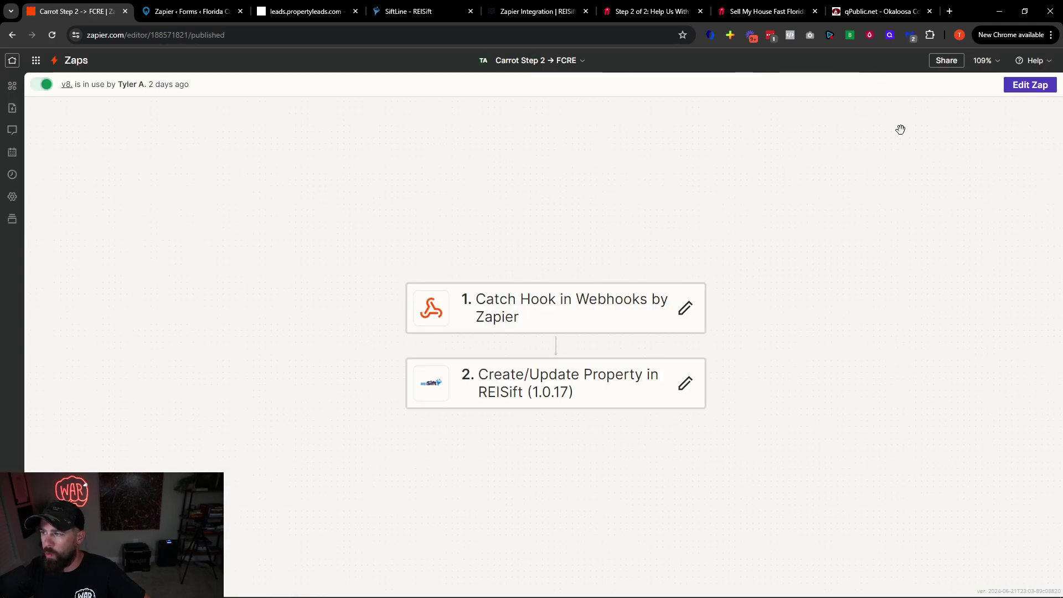
{"action": "left_click", "coordinate": [1007, 91]}
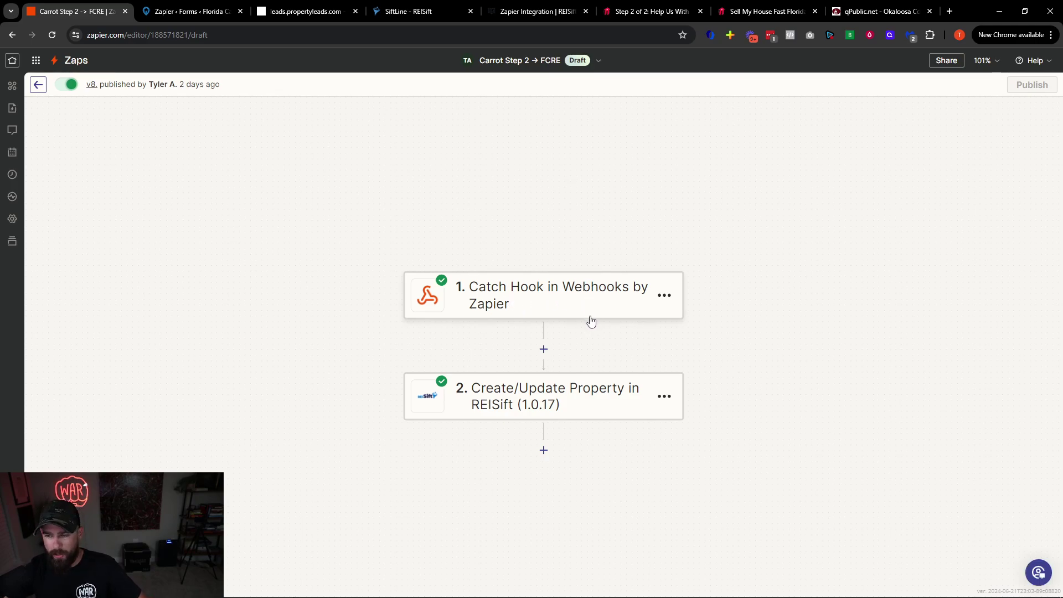
{"action": "left_click", "coordinate": [537, 399]}
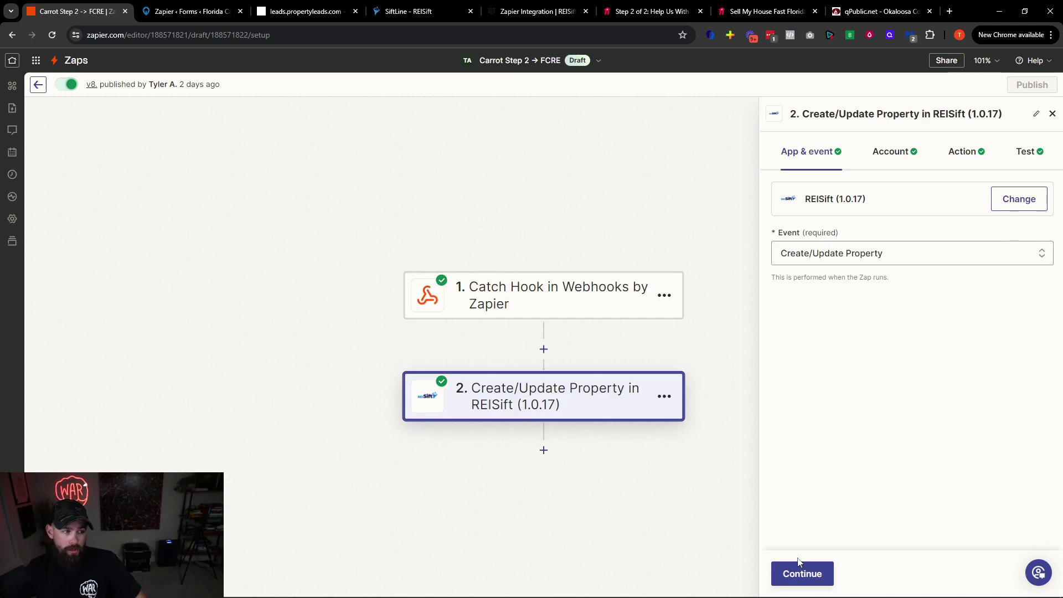
Advance past the REISift account to the action fields and check the 'Carrot Step 2' tag
{"action": "left_click", "coordinate": [804, 574]}
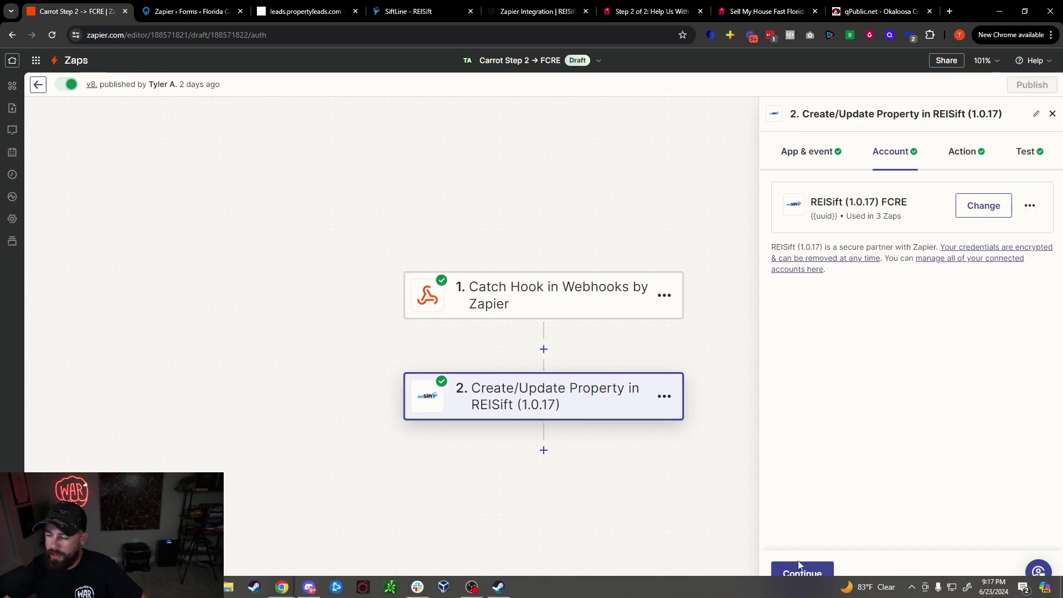
{"action": "left_click", "coordinate": [802, 573]}
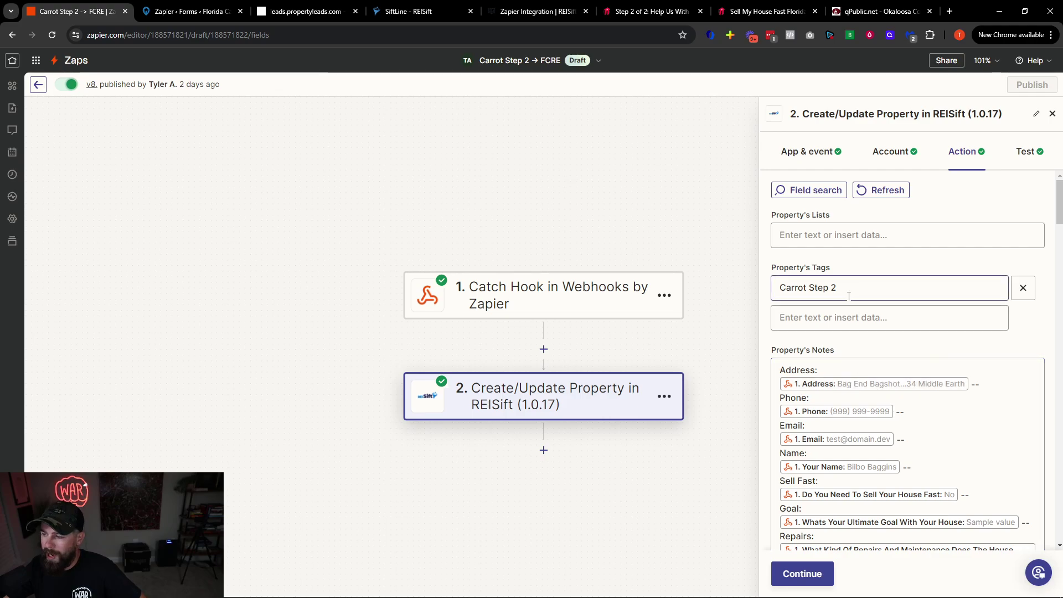
{"action": "left_click", "coordinate": [844, 285]}
{"action": "left_click_drag", "start_coordinate": [844, 285], "coordinate": [781, 287]}
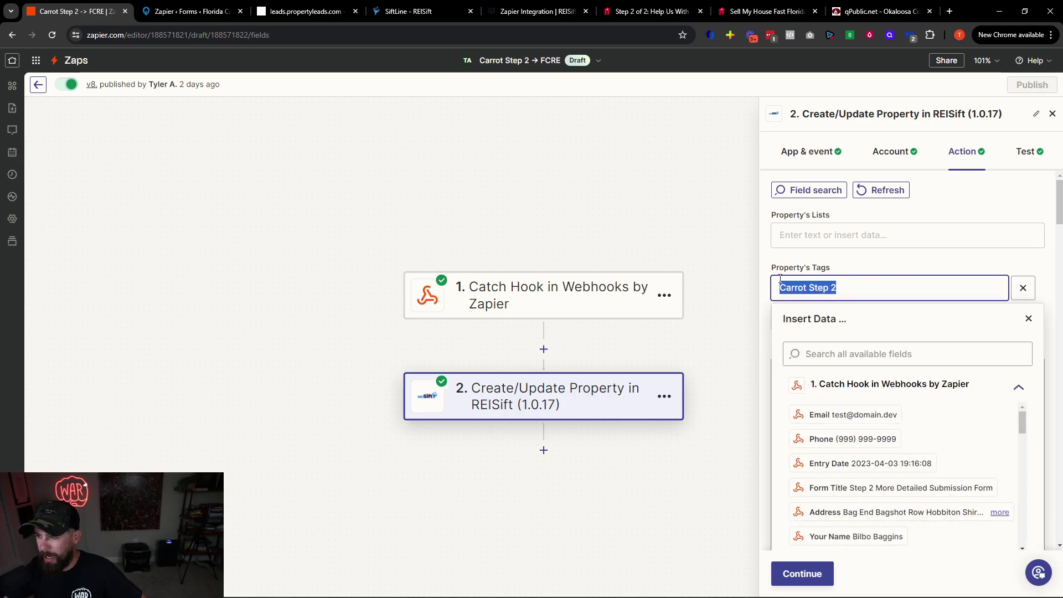
{"action": "left_click", "coordinate": [782, 262]}
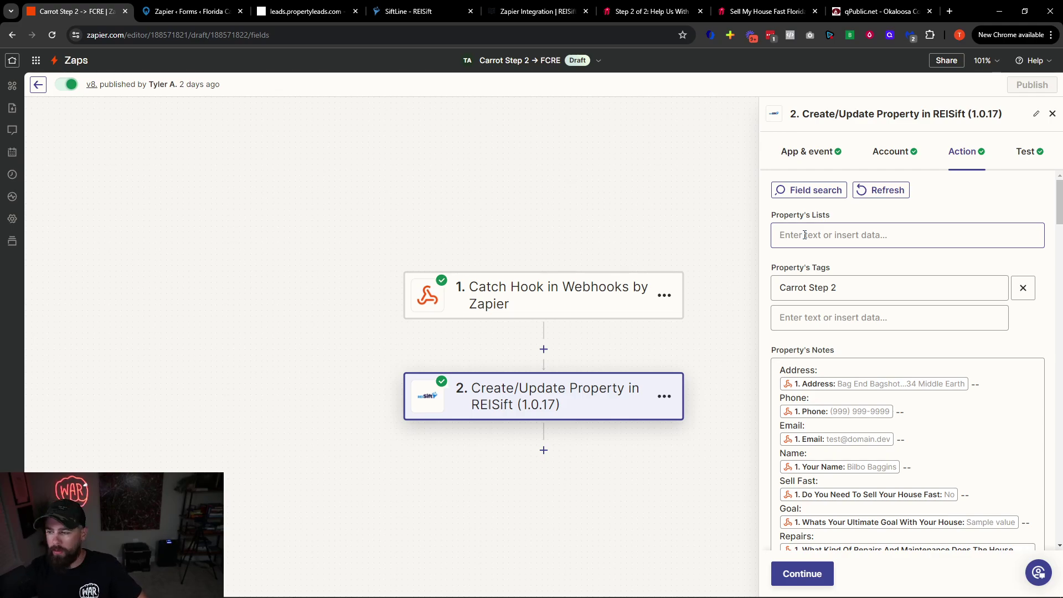
Review the notes, address and owner name mappings, then bring up the Carrot Step 2 form
{"action": "scroll", "coordinate": [805, 235], "scroll_direction": "down", "scroll_amount": 2}
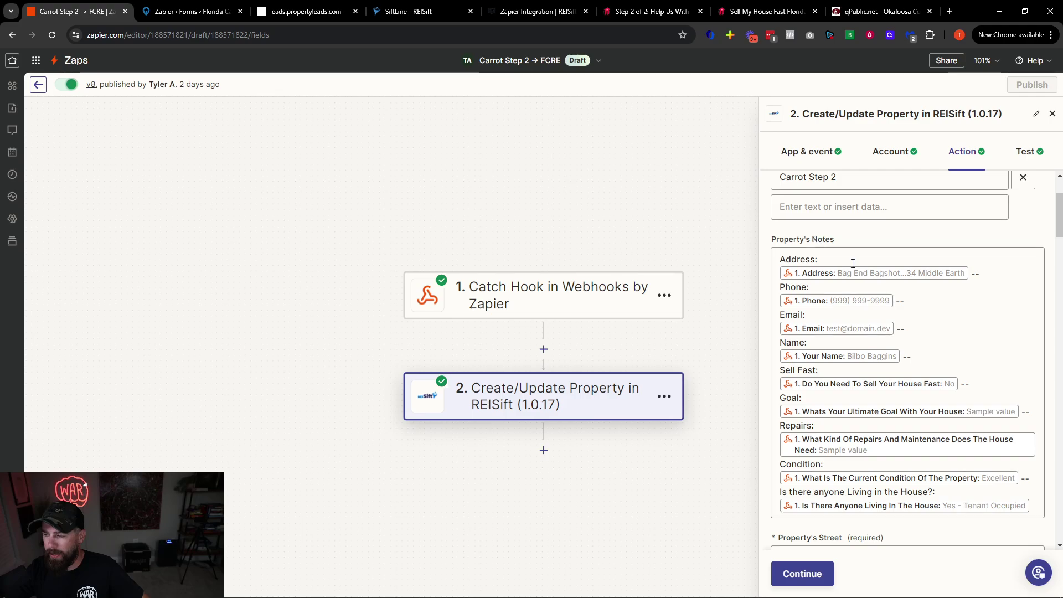
{"action": "scroll", "coordinate": [817, 244], "scroll_direction": "down", "scroll_amount": 1}
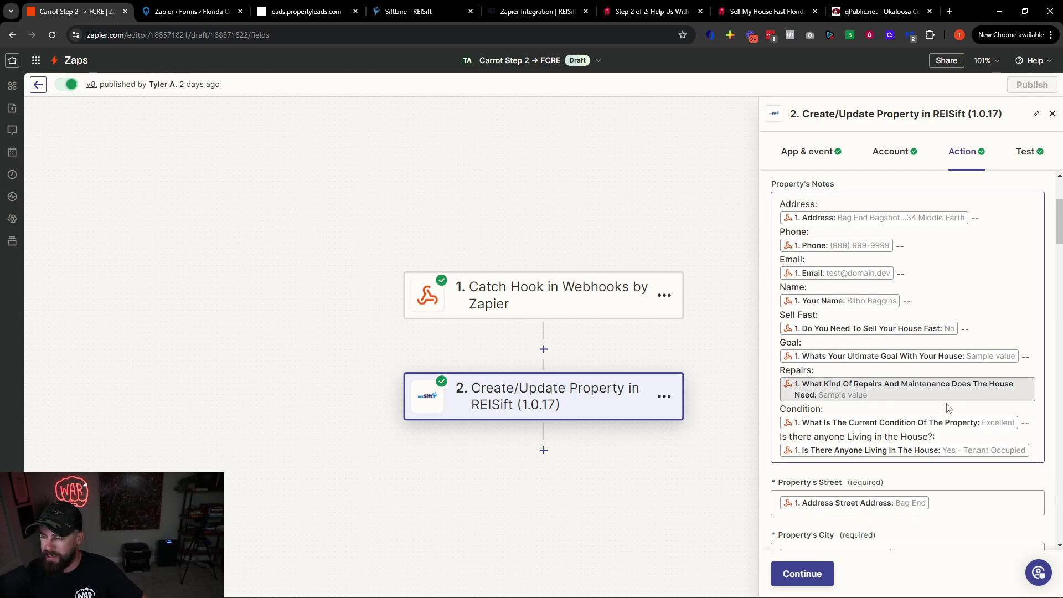
{"action": "scroll", "coordinate": [948, 337], "scroll_direction": "down", "scroll_amount": 3}
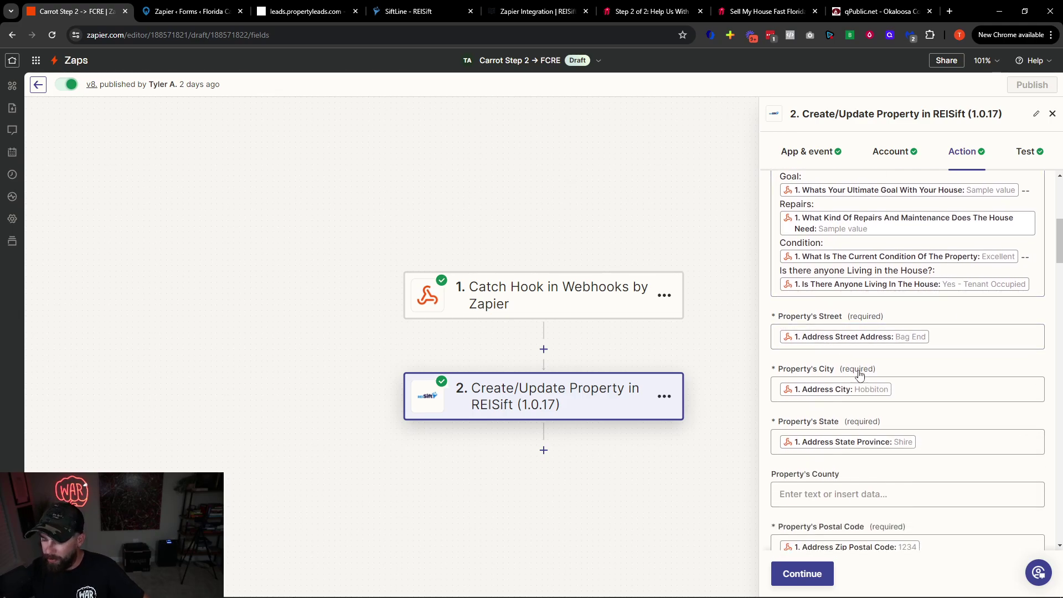
{"action": "scroll", "coordinate": [852, 354], "scroll_direction": "down", "scroll_amount": 2}
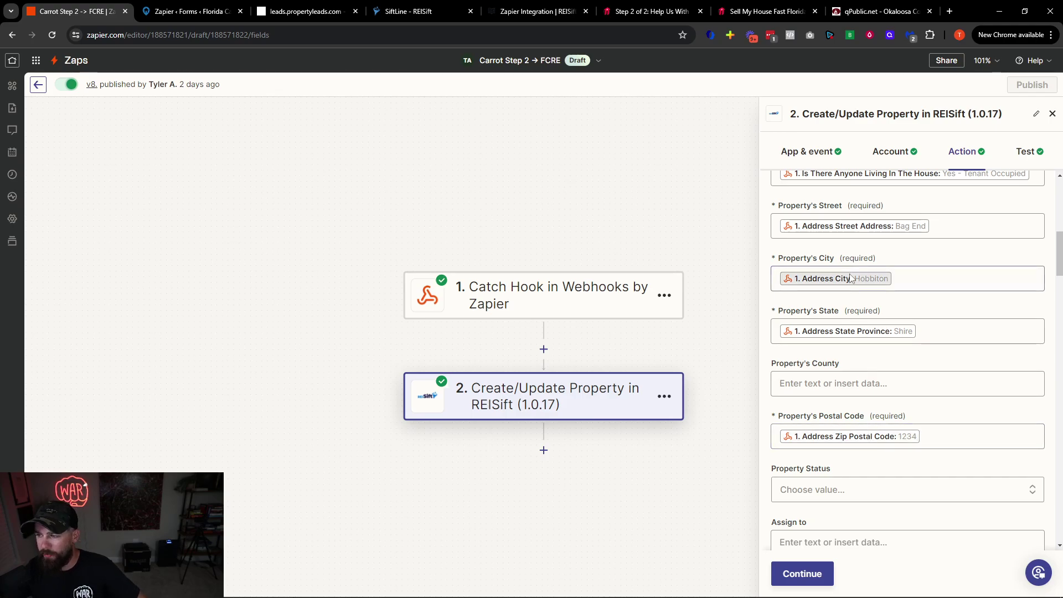
{"action": "scroll", "coordinate": [853, 287], "scroll_direction": "up", "scroll_amount": 5}
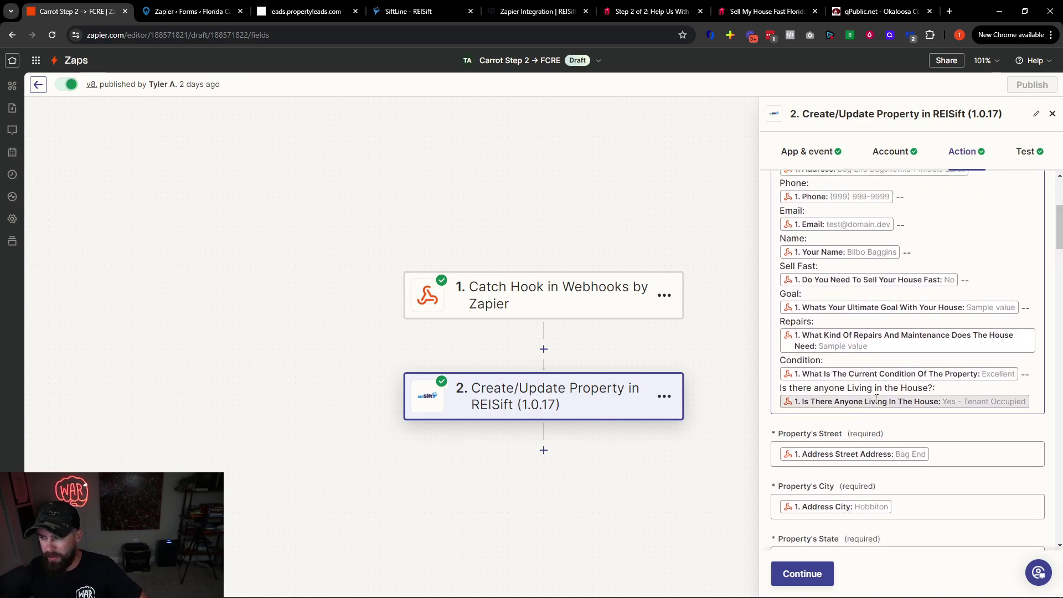
{"action": "scroll", "coordinate": [867, 271], "scroll_direction": "up", "scroll_amount": 2}
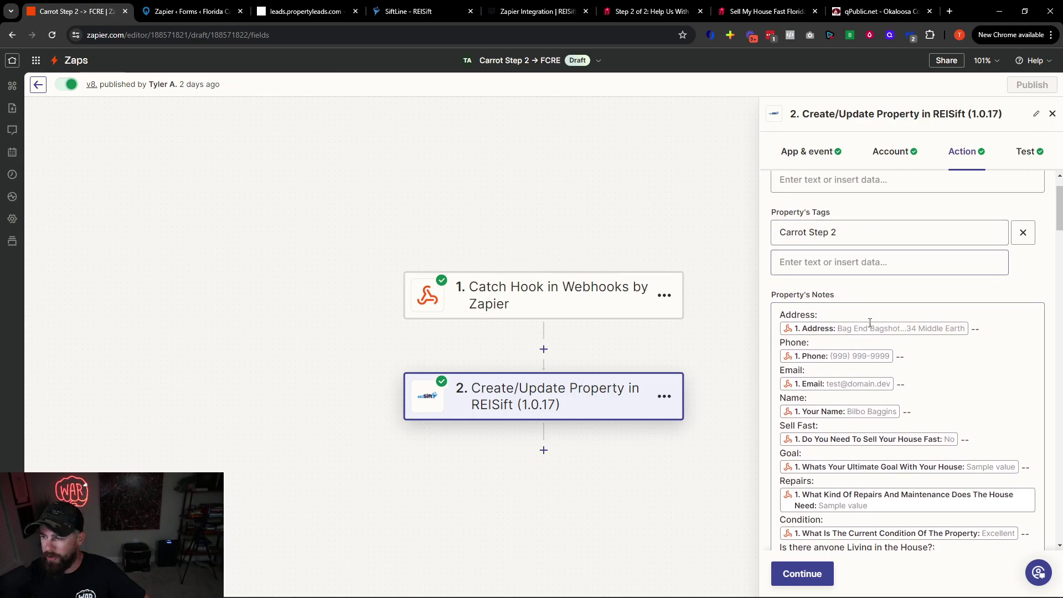
{"action": "scroll", "coordinate": [831, 227], "scroll_direction": "down", "scroll_amount": 15}
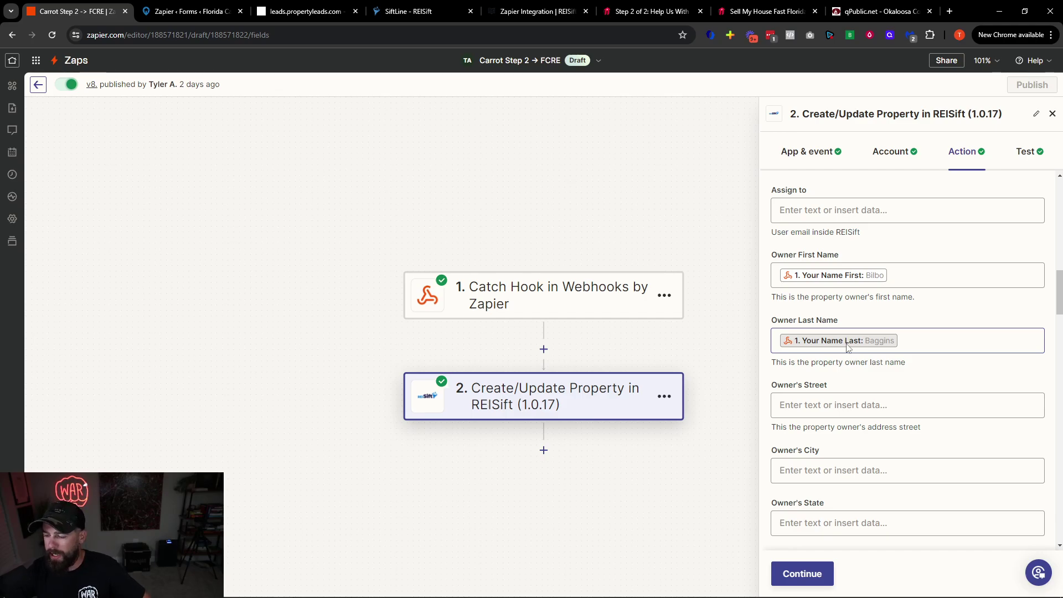
{"action": "scroll", "coordinate": [847, 343], "scroll_direction": "down", "scroll_amount": 20}
{"action": "scroll", "coordinate": [853, 448], "scroll_direction": "down", "scroll_amount": 10}
{"action": "scroll", "coordinate": [836, 479], "scroll_direction": "up", "scroll_amount": 20}
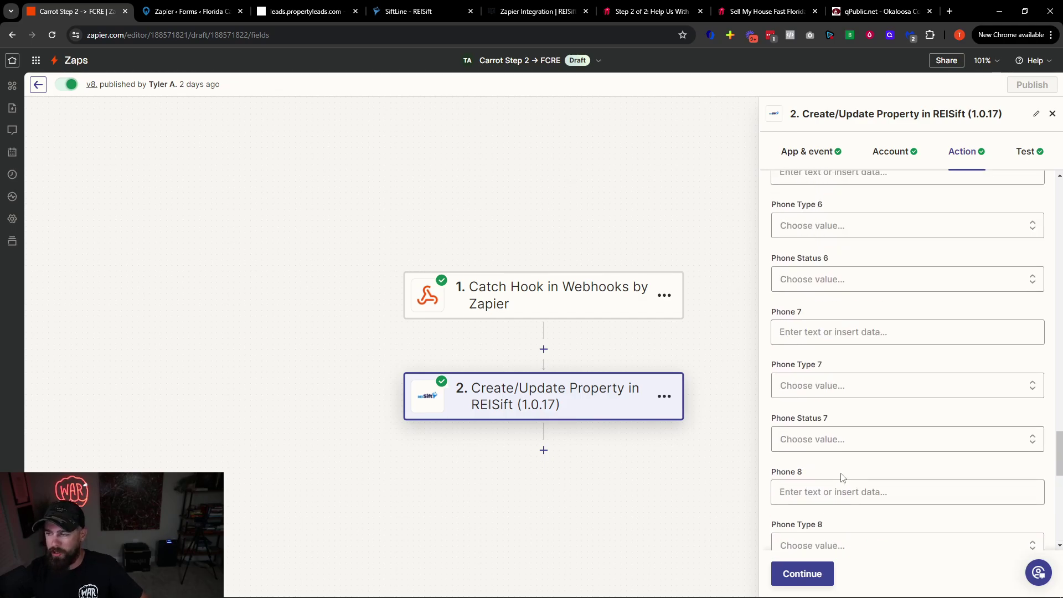
{"action": "left_click", "coordinate": [643, 4]}
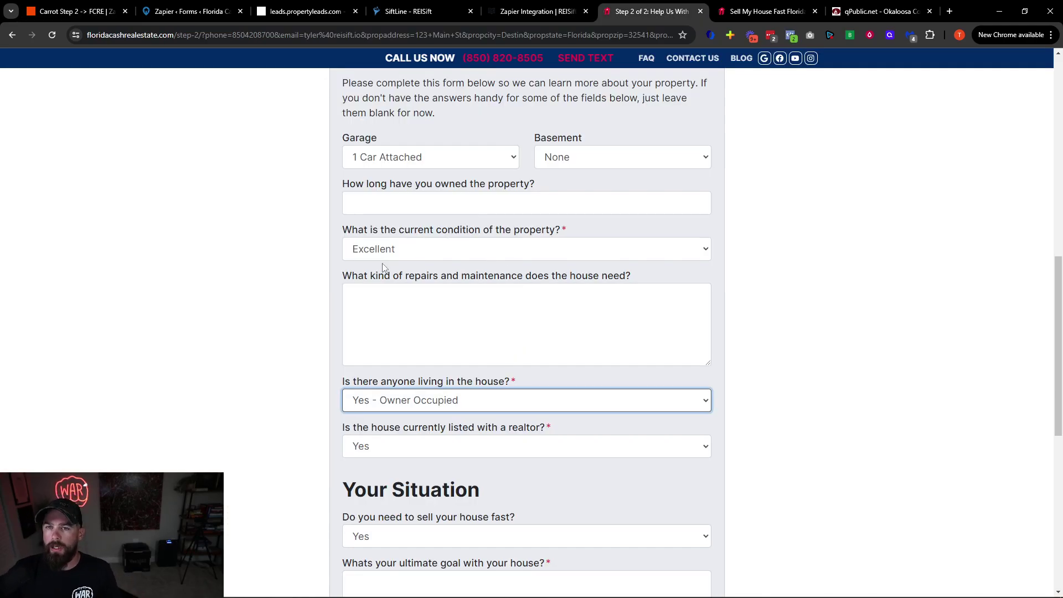
Look over the Step 2 of 2 property-details form, then go back to the Carrot Step 2 → FCRE zap
{"action": "scroll", "coordinate": [409, 376], "scroll_direction": "down", "scroll_amount": 4}
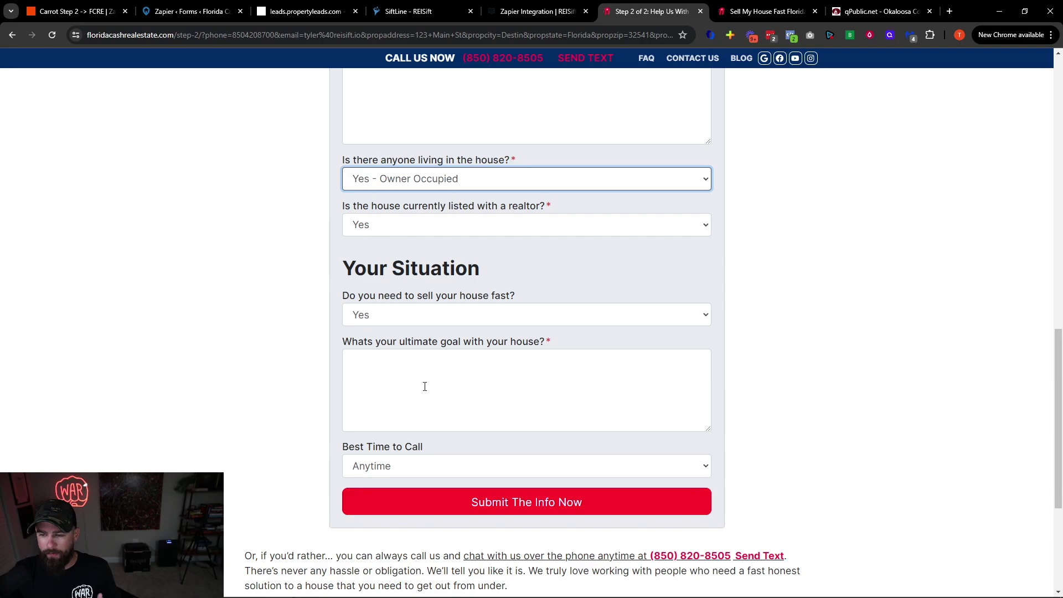
{"action": "scroll", "coordinate": [425, 386], "scroll_direction": "up", "scroll_amount": 15}
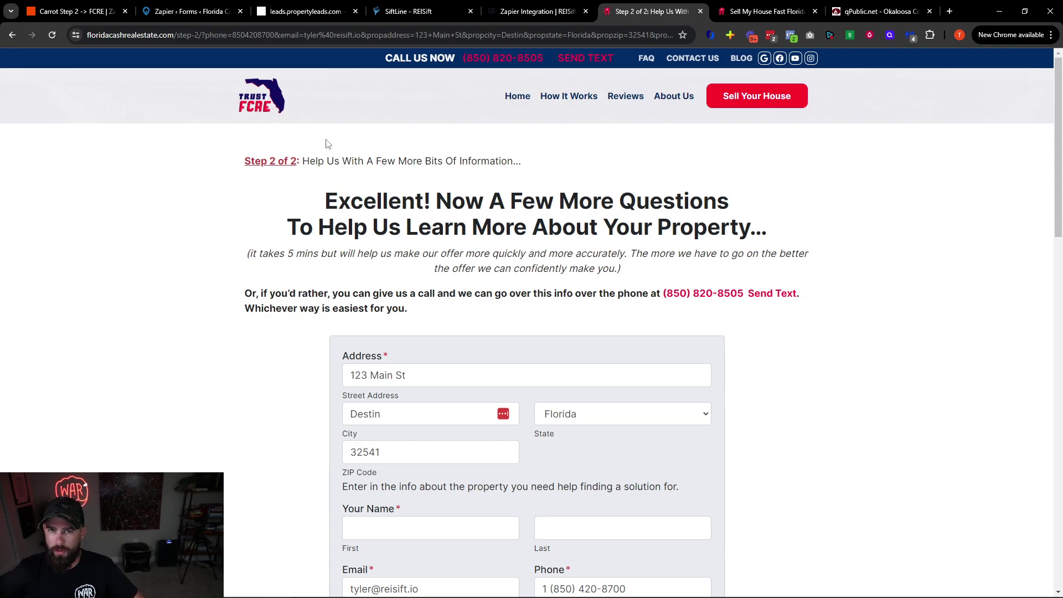
{"action": "left_click", "coordinate": [77, 11]}
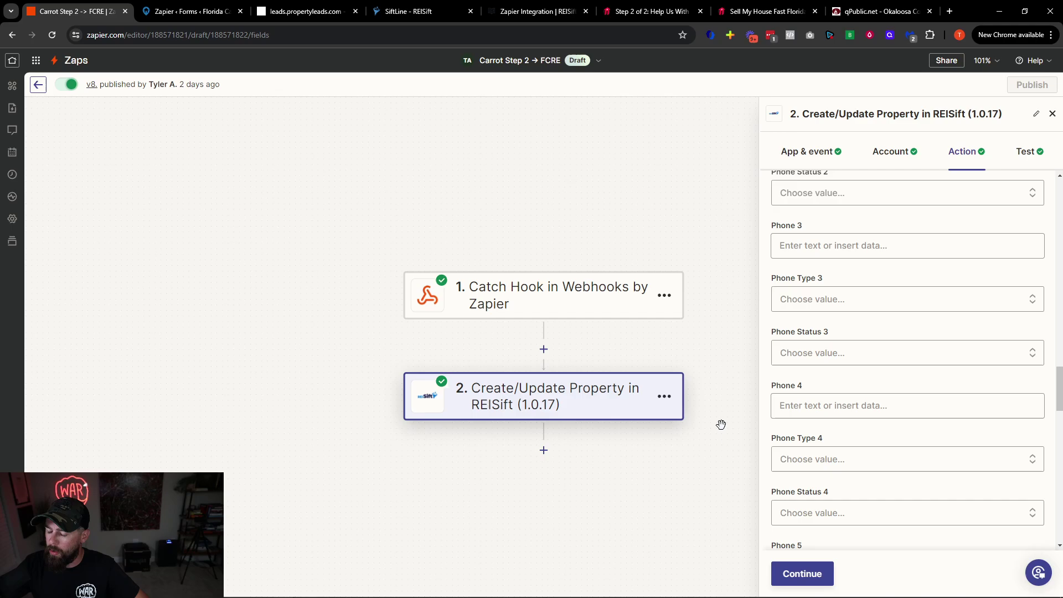
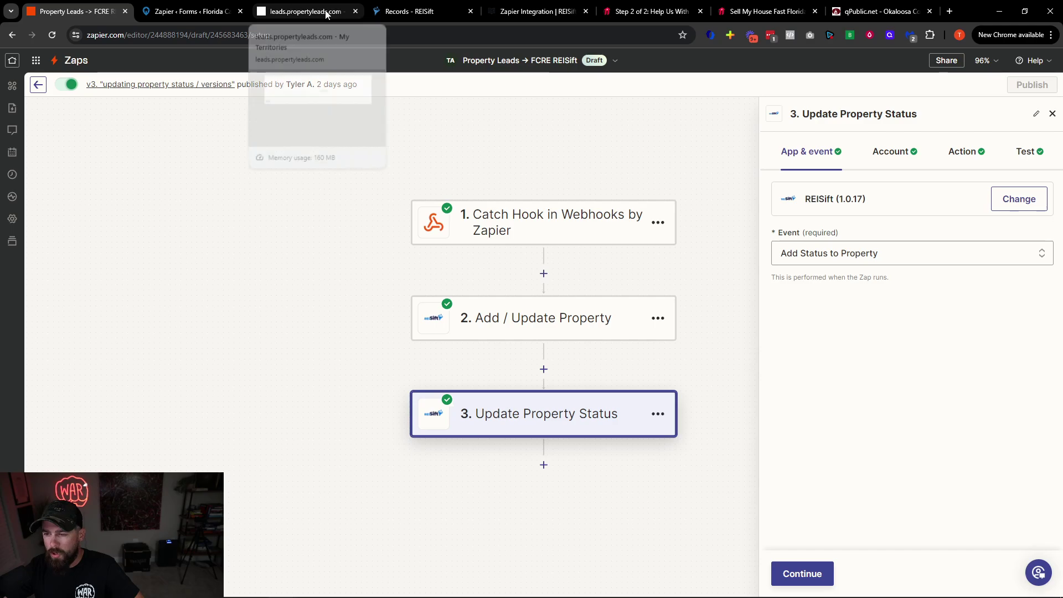
Switch to the Records - REISift browser tab to see the property records list
{"action": "left_click", "coordinate": [412, 12]}
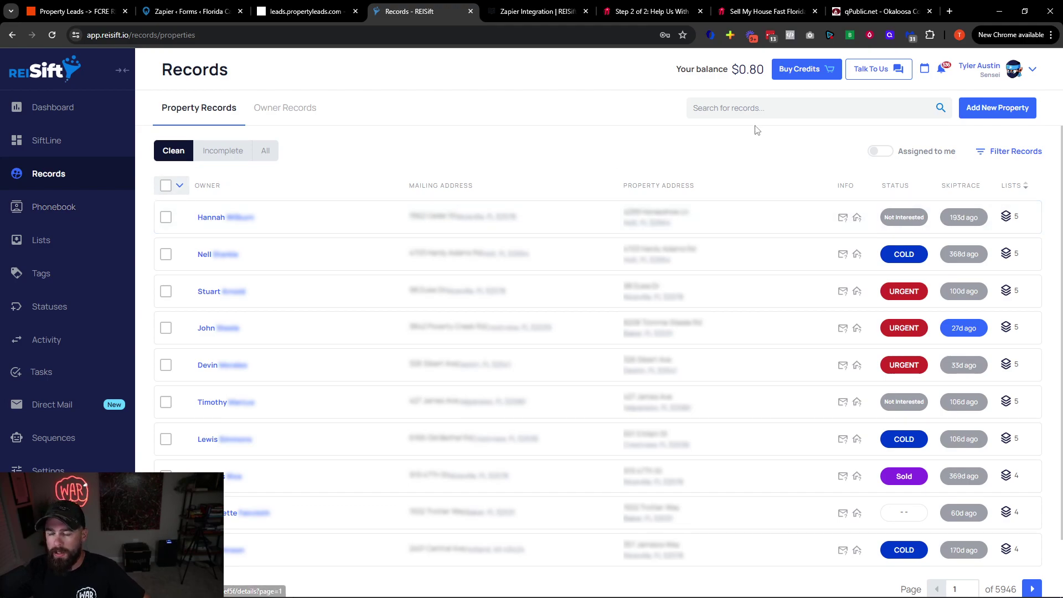
Find the new lead under Incomplete and fill its owner's mailing address from the property address
{"action": "left_click", "coordinate": [754, 109]}
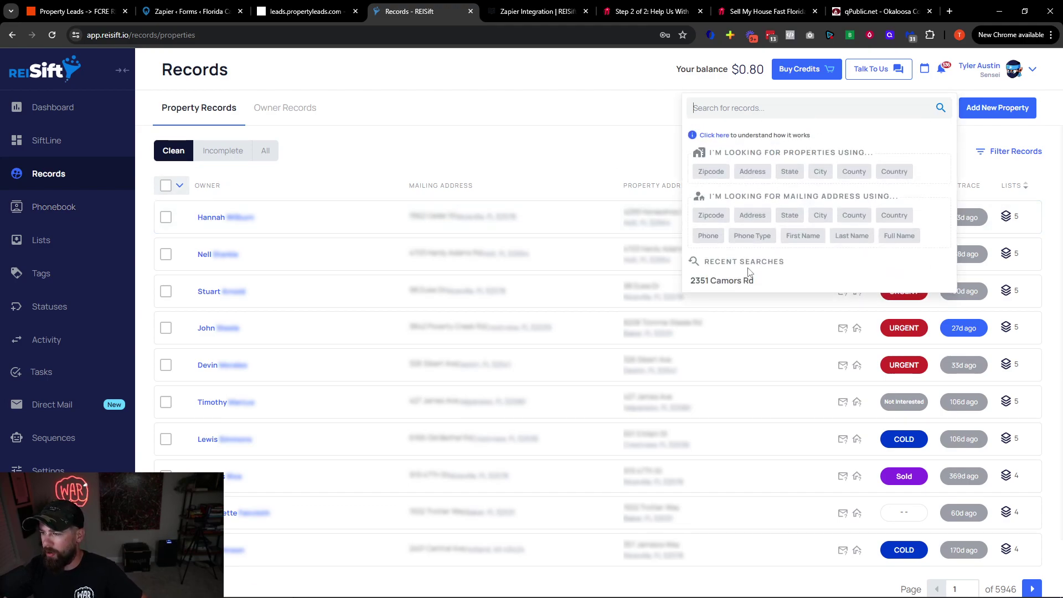
{"action": "left_click", "coordinate": [728, 286]}
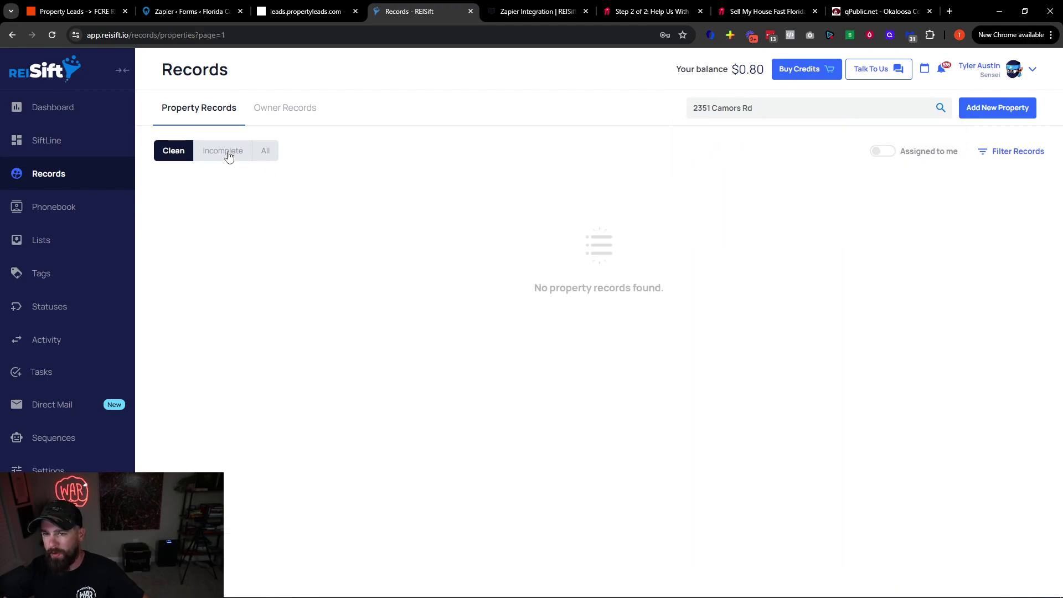
{"action": "left_click", "coordinate": [229, 156]}
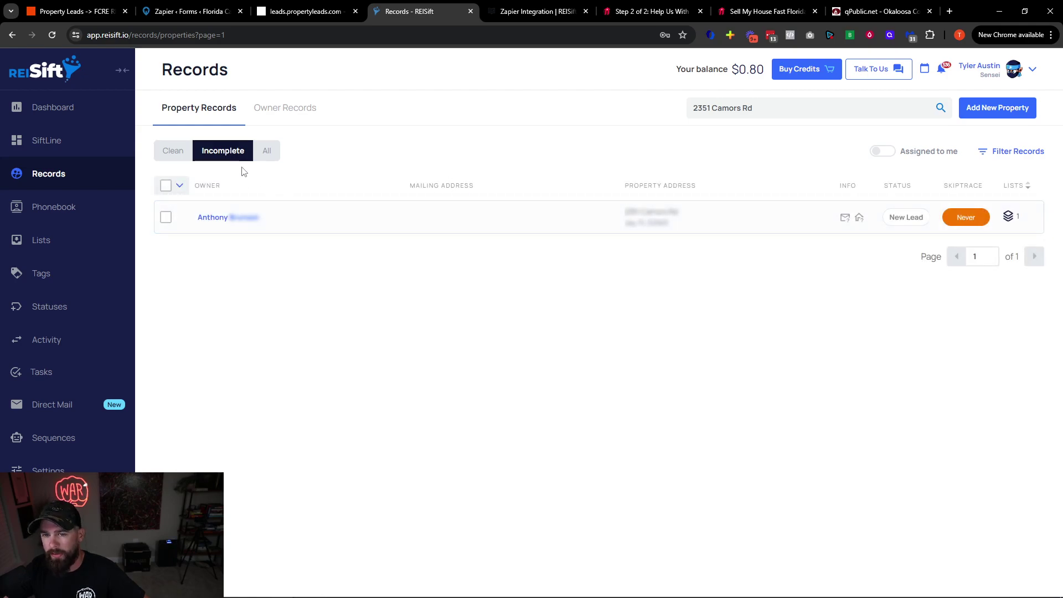
{"action": "left_click", "coordinate": [216, 217]}
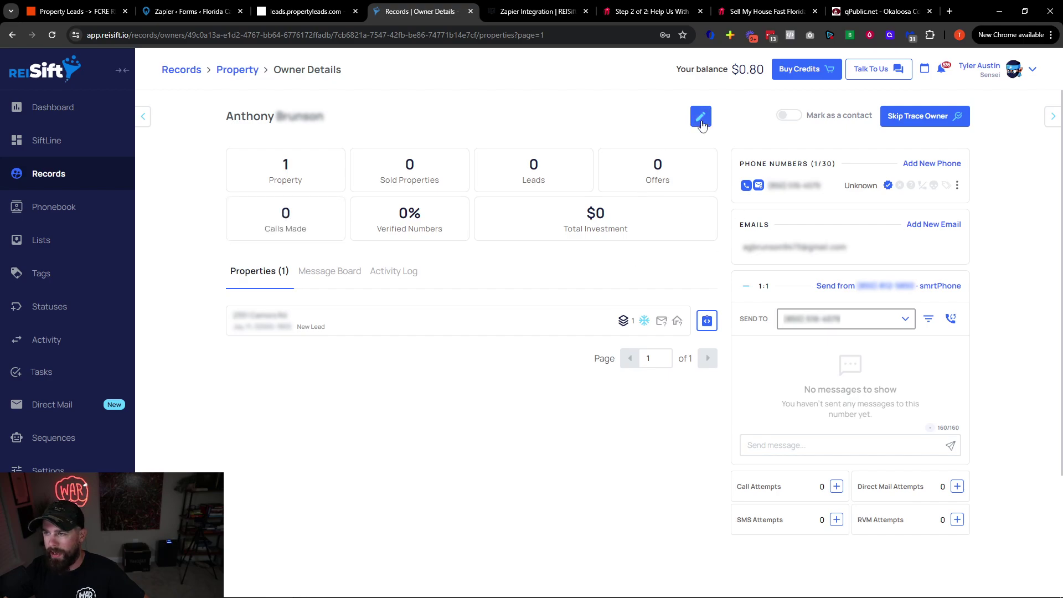
{"action": "left_click", "coordinate": [701, 118]}
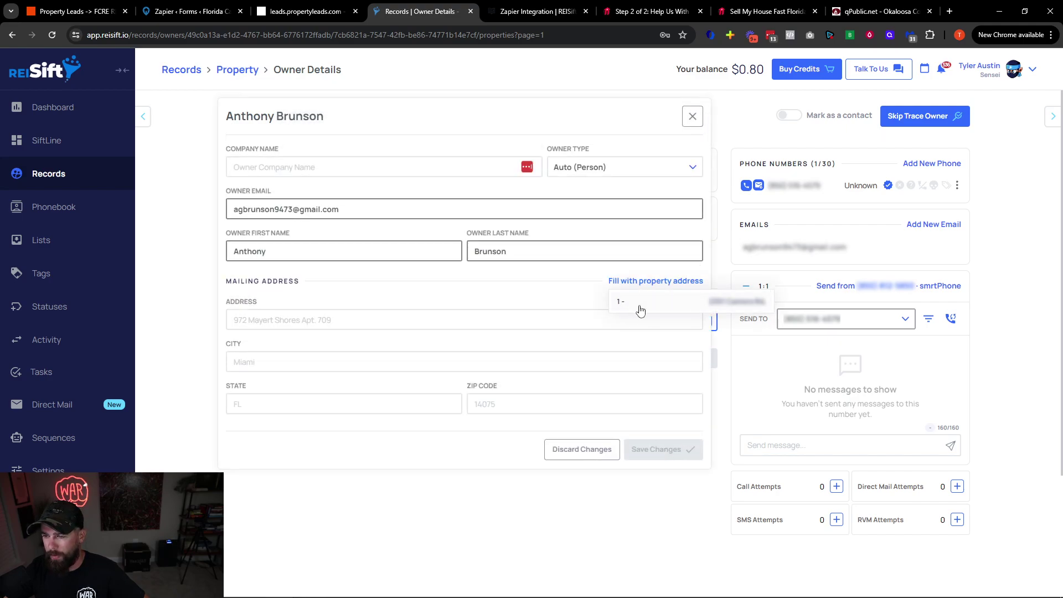
{"action": "left_click", "coordinate": [641, 303]}
{"action": "left_click", "coordinate": [659, 449]}
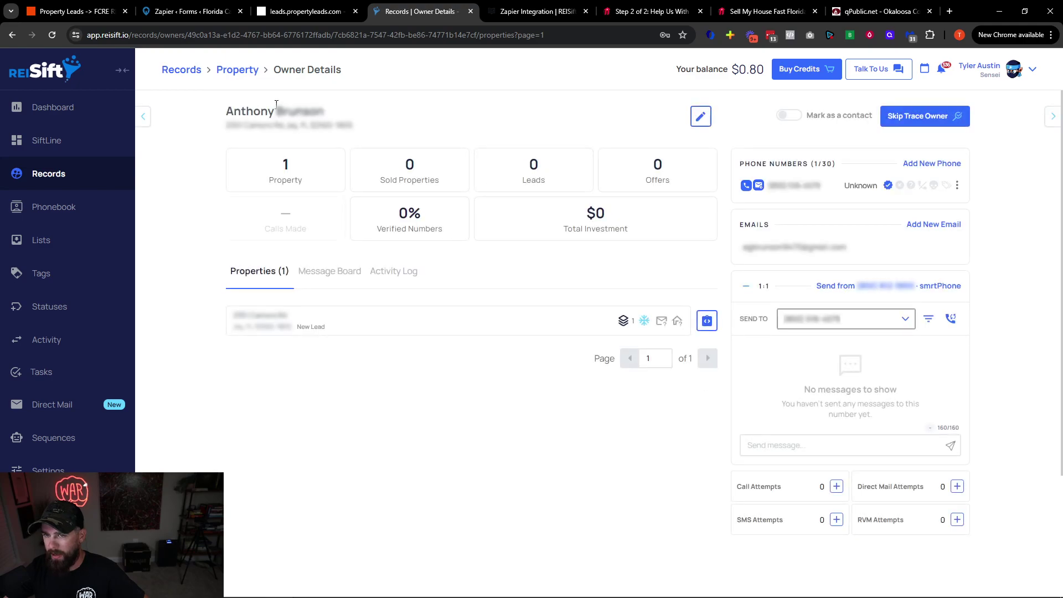
Confirm the lead now sits under Clean, not Incomplete, and open its property details
{"action": "left_click", "coordinate": [238, 70]}
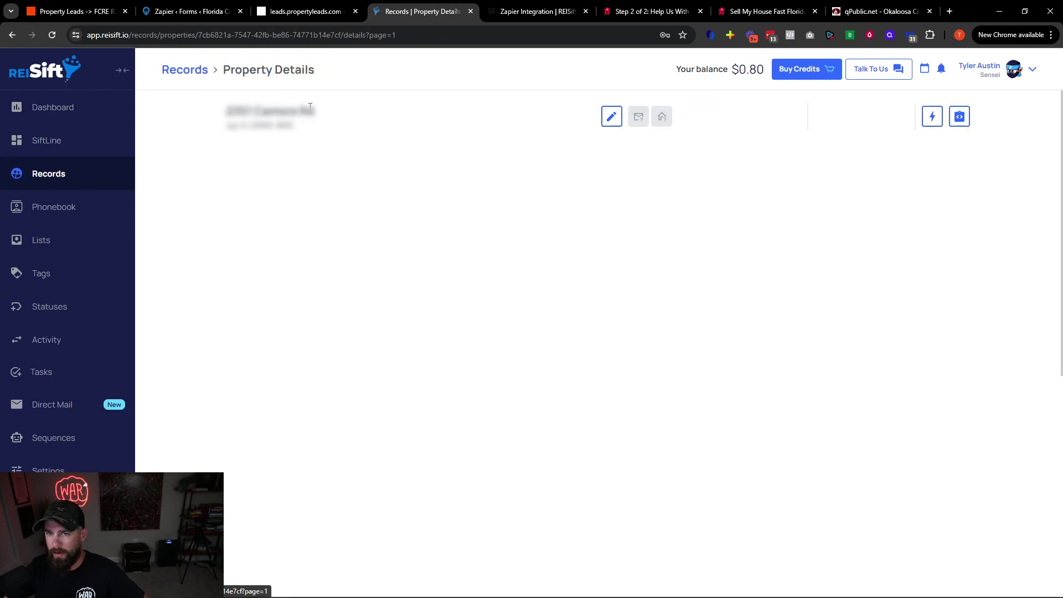
{"action": "left_click", "coordinate": [183, 70]}
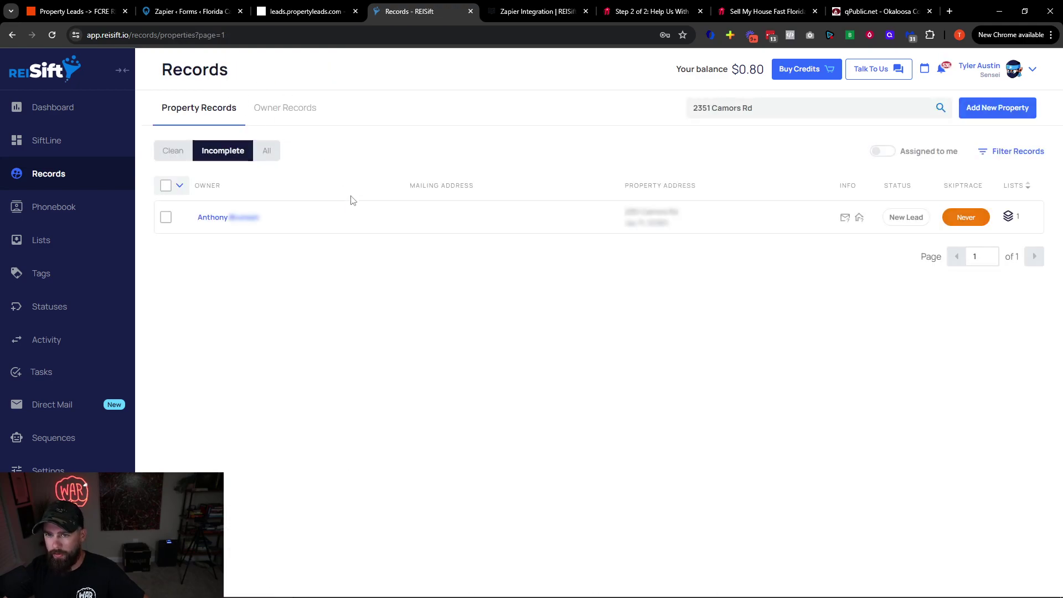
{"action": "left_click", "coordinate": [174, 154]}
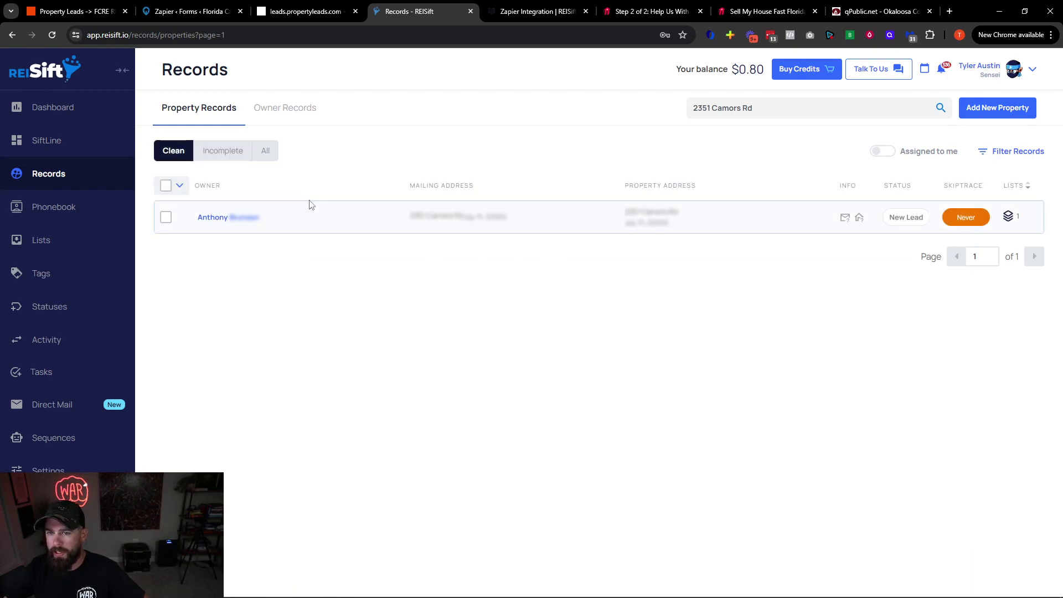
{"action": "left_click", "coordinate": [266, 155]}
{"action": "left_click", "coordinate": [240, 156]}
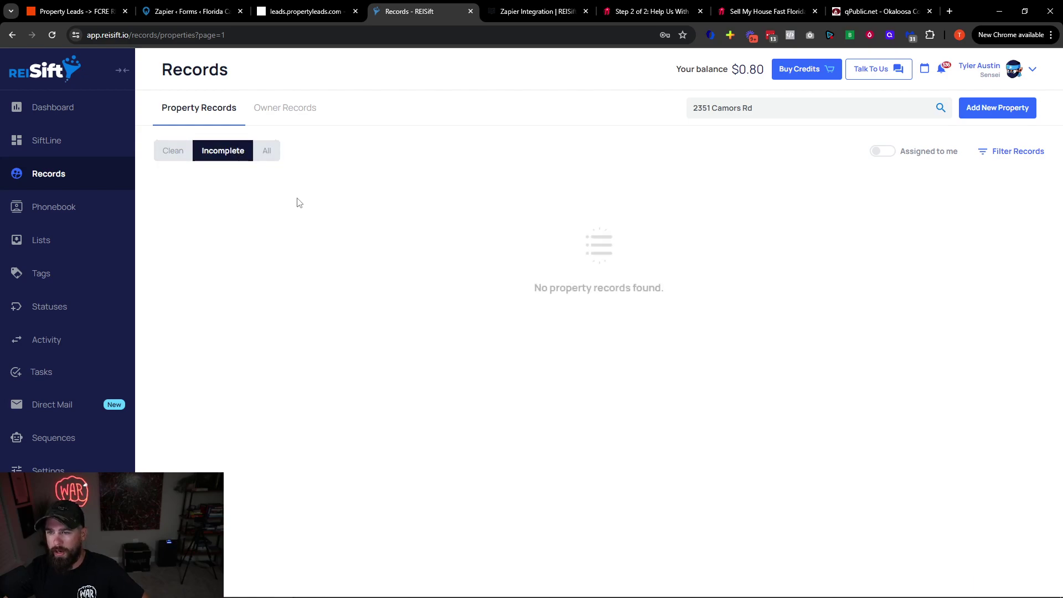
{"action": "left_click", "coordinate": [173, 151]}
{"action": "triple_click", "coordinate": [226, 217]}
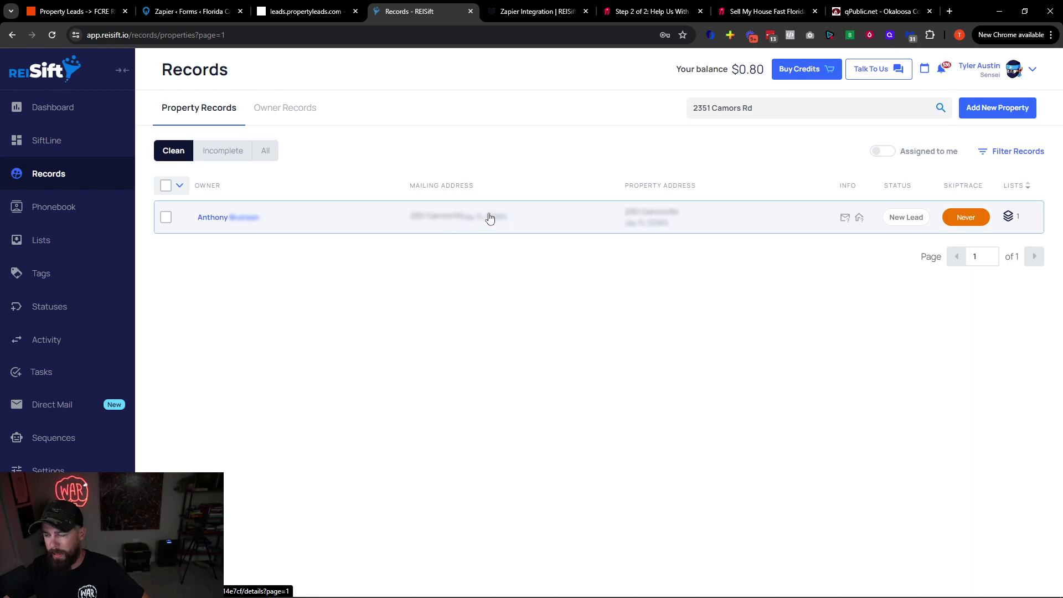
{"action": "left_click", "coordinate": [589, 226]}
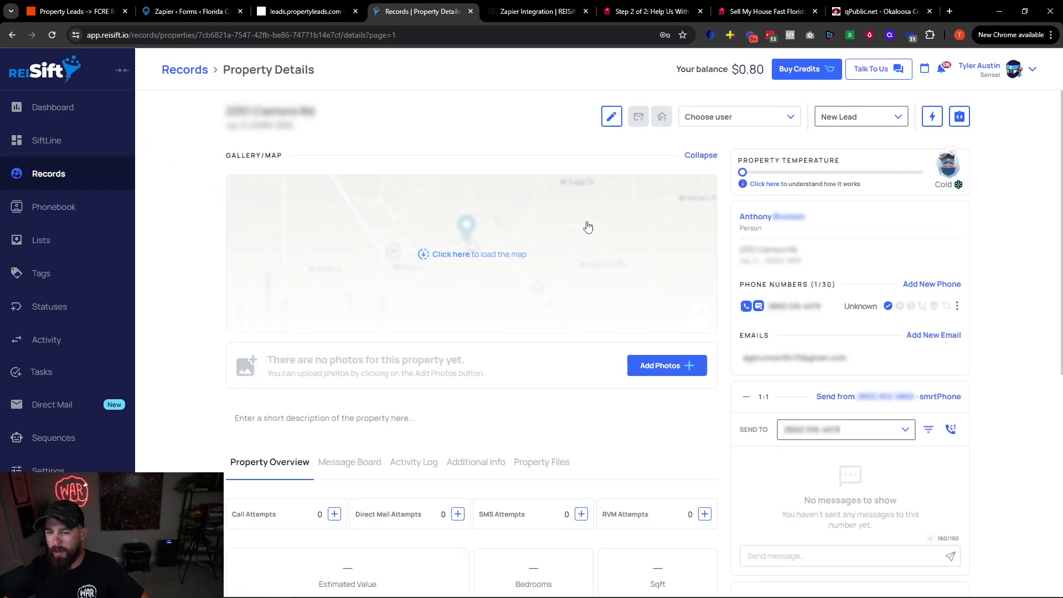
In the Activity Log, review the owner creation, Carrot Step 1 tag, Carrot source and status-update entries
{"action": "left_click", "coordinate": [414, 463]}
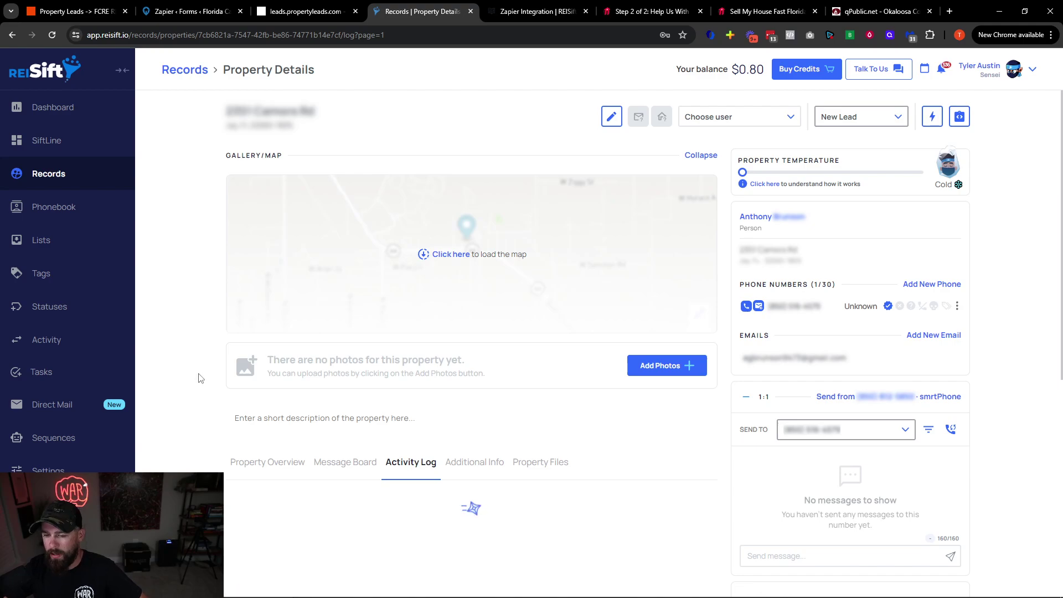
{"action": "scroll", "coordinate": [225, 393], "scroll_direction": "down", "scroll_amount": 1}
{"action": "scroll", "coordinate": [226, 393], "scroll_direction": "down", "scroll_amount": 10}
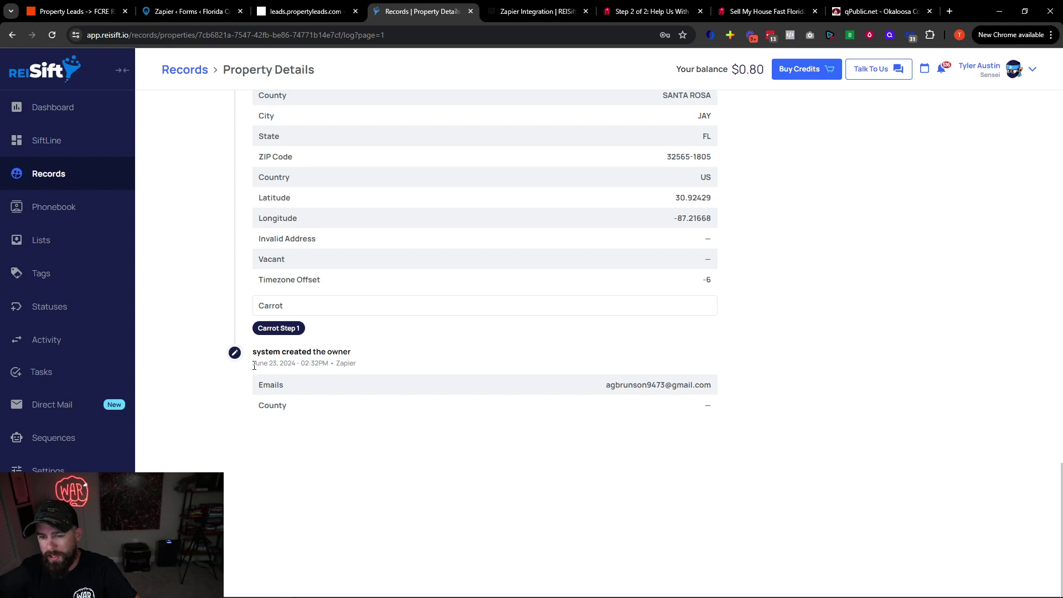
{"action": "left_click_drag", "start_coordinate": [266, 365], "coordinate": [368, 369]}
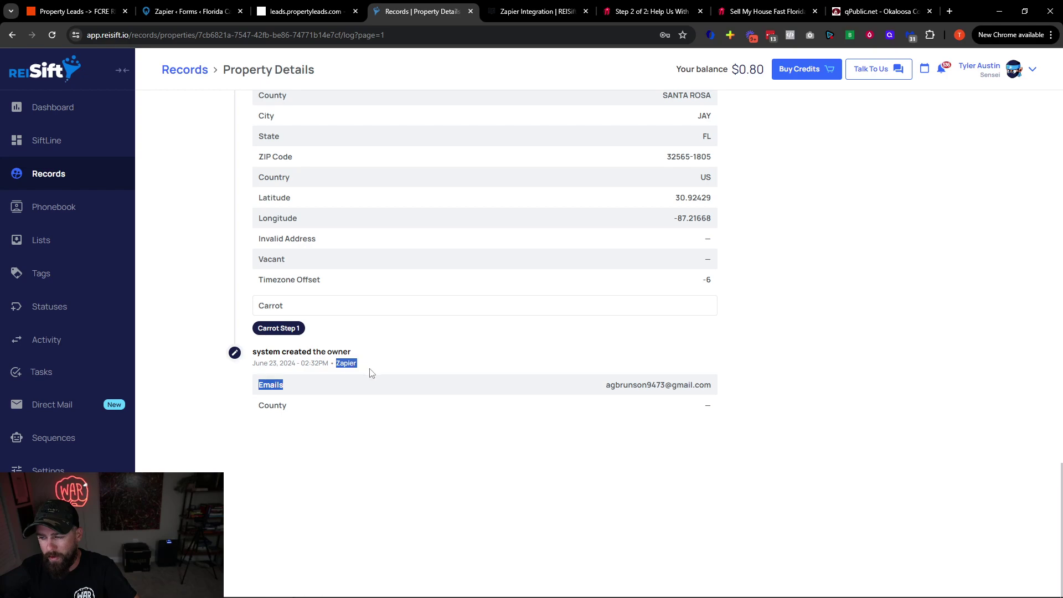
{"action": "left_click", "coordinate": [368, 370]}
{"action": "scroll", "coordinate": [333, 399], "scroll_direction": "up", "scroll_amount": 2}
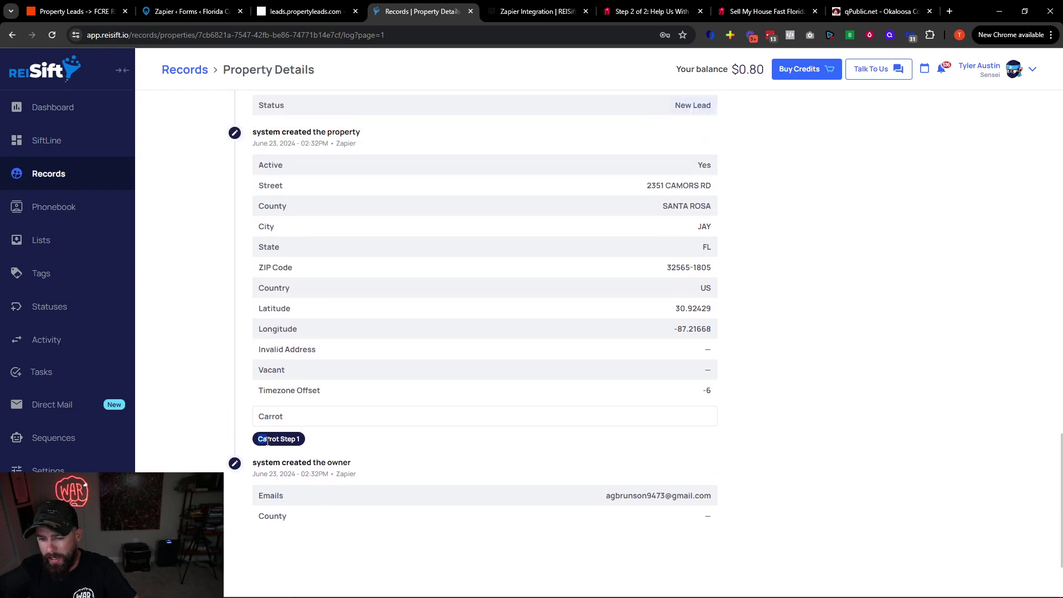
{"action": "left_click_drag", "start_coordinate": [267, 442], "coordinate": [284, 439]}
{"action": "left_click_drag", "start_coordinate": [260, 132], "coordinate": [373, 142]}
{"action": "left_click", "coordinate": [367, 342]}
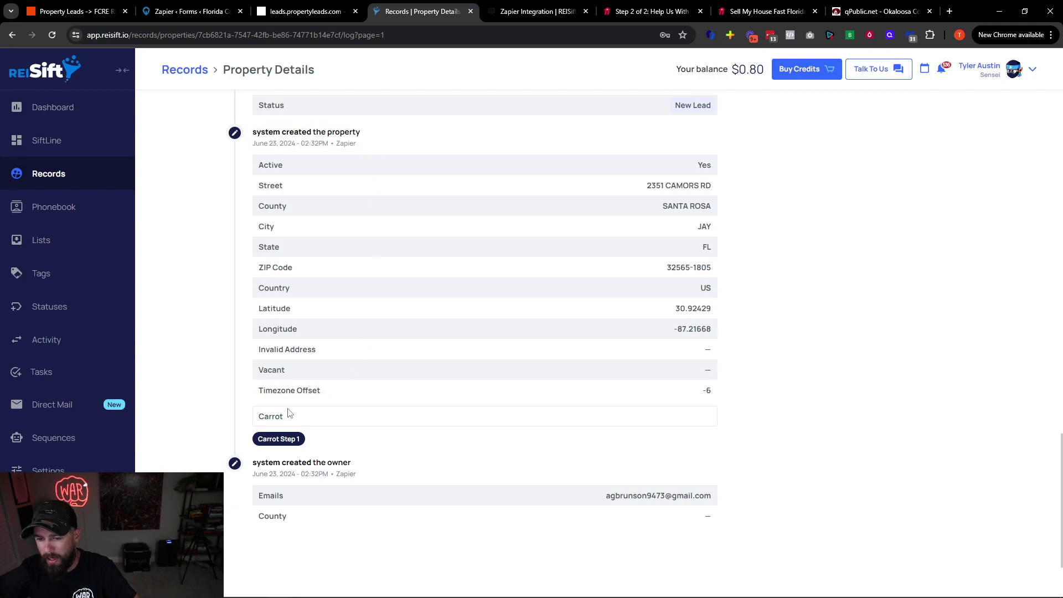
{"action": "left_click_drag", "start_coordinate": [289, 413], "coordinate": [258, 419]}
{"action": "left_click", "coordinate": [265, 436]}
{"action": "scroll", "coordinate": [312, 436], "scroll_direction": "up", "scroll_amount": 3}
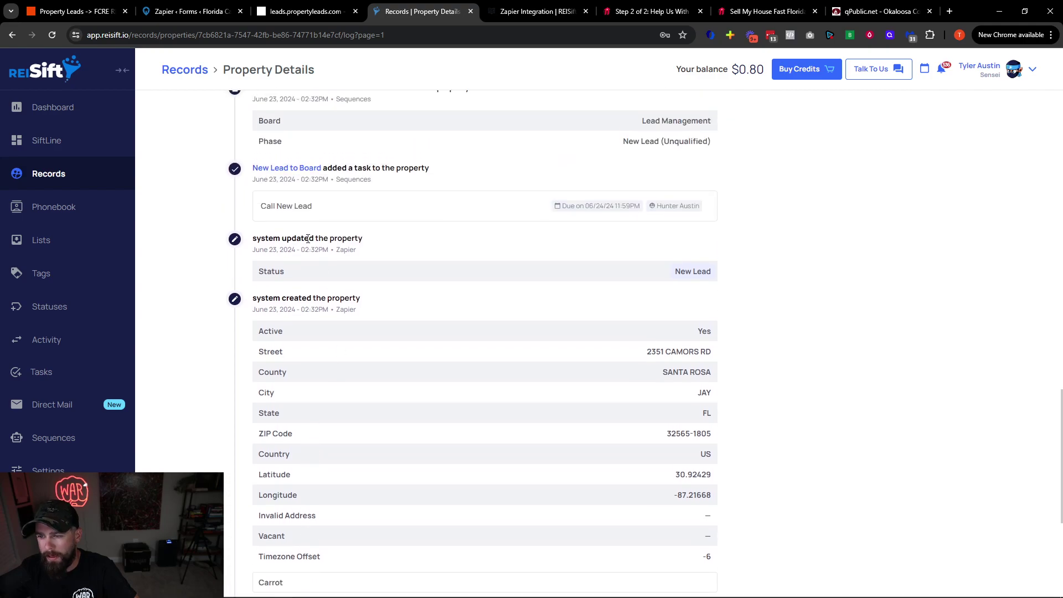
{"action": "left_click_drag", "start_coordinate": [255, 242], "coordinate": [326, 253]}
{"action": "left_click", "coordinate": [336, 253]}
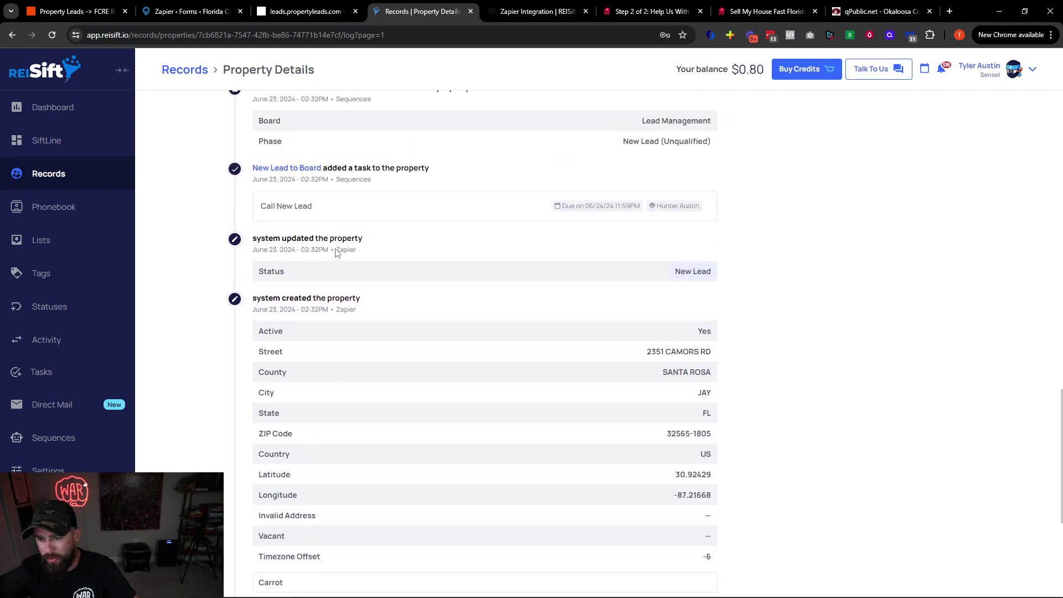
Review the Sequences-added task, New Lead status, owner name update and submitted form details message
{"action": "scroll", "coordinate": [331, 269], "scroll_direction": "up", "scroll_amount": 1}
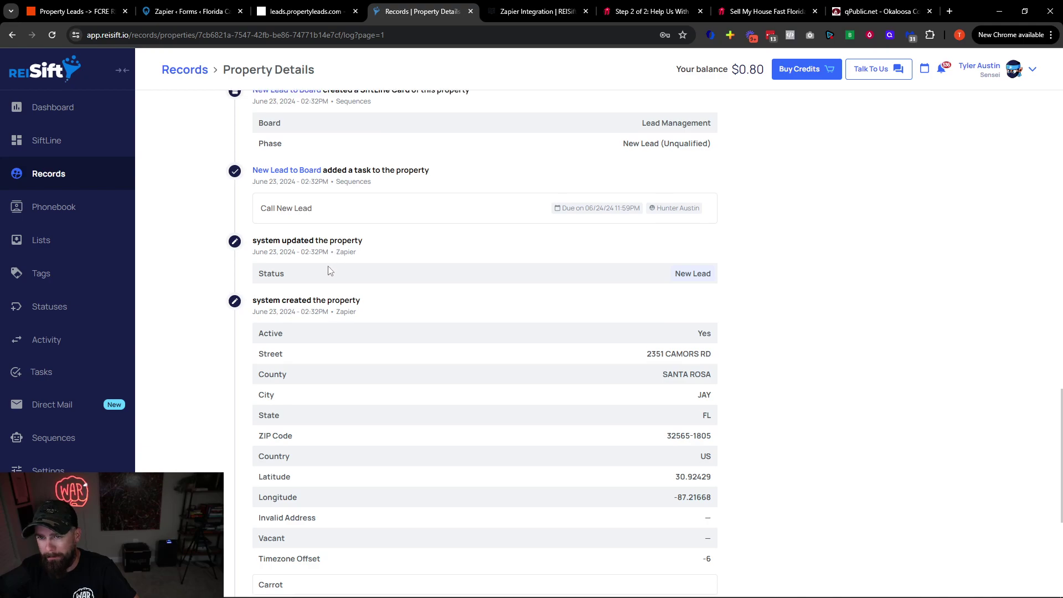
{"action": "scroll", "coordinate": [311, 370], "scroll_direction": "up", "scroll_amount": 1}
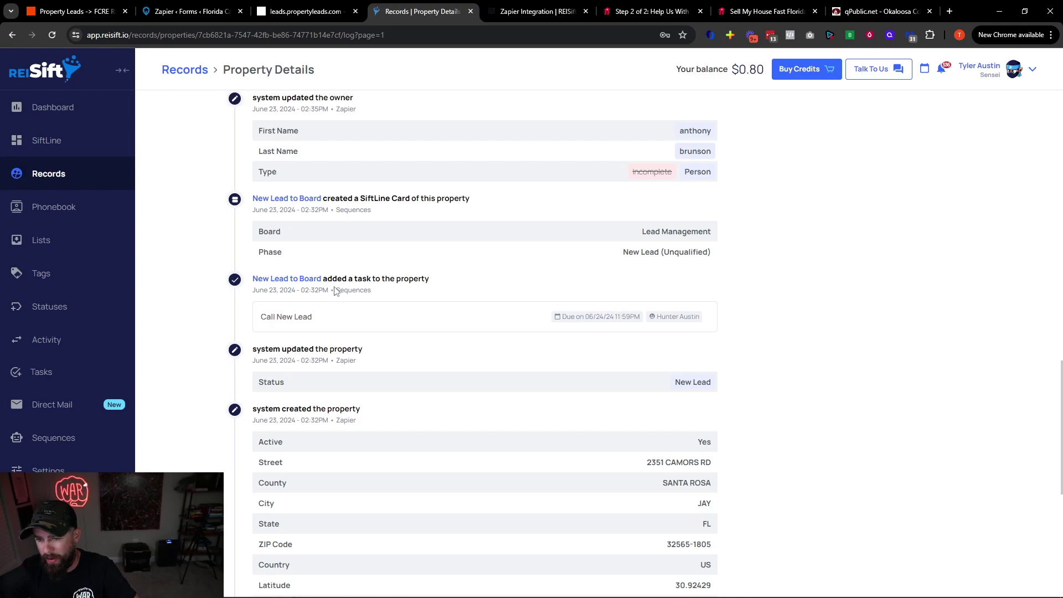
{"action": "left_click_drag", "start_coordinate": [335, 291], "coordinate": [375, 293]}
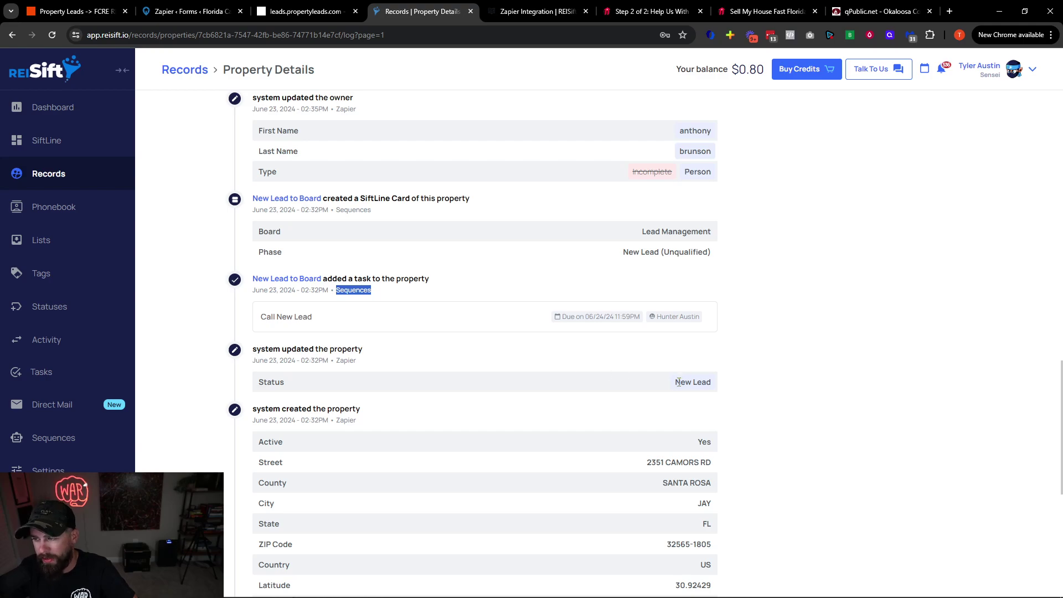
{"action": "left_click_drag", "start_coordinate": [676, 382], "coordinate": [704, 382]}
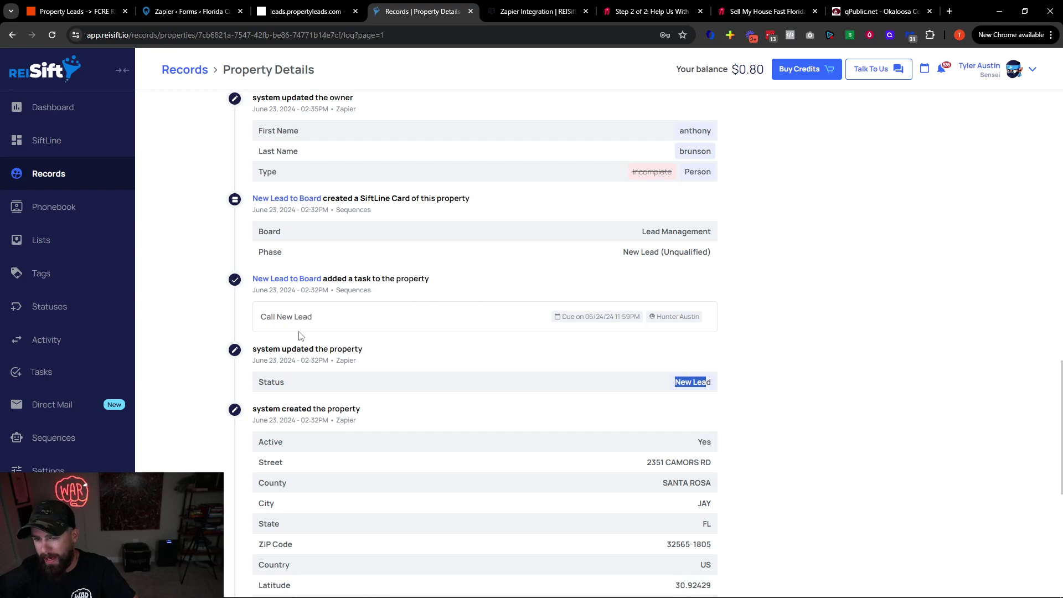
{"action": "left_click_drag", "start_coordinate": [263, 317], "coordinate": [320, 319]}
{"action": "left_click", "coordinate": [320, 319]}
{"action": "scroll", "coordinate": [293, 326], "scroll_direction": "up", "scroll_amount": 2}
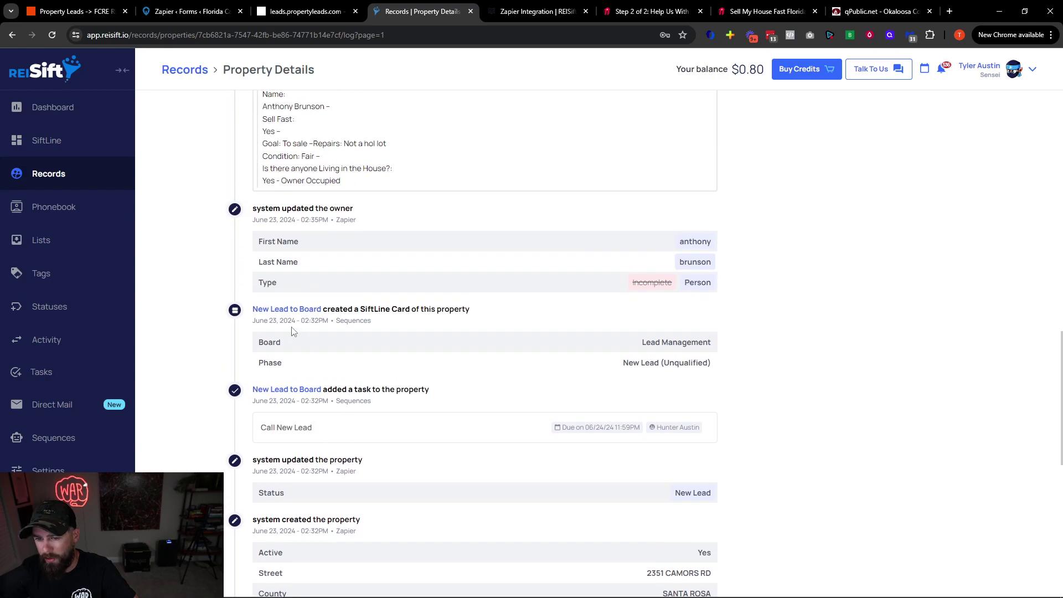
{"action": "left_click_drag", "start_coordinate": [659, 349], "coordinate": [662, 364]}
{"action": "scroll", "coordinate": [662, 364], "scroll_direction": "up", "scroll_amount": 2}
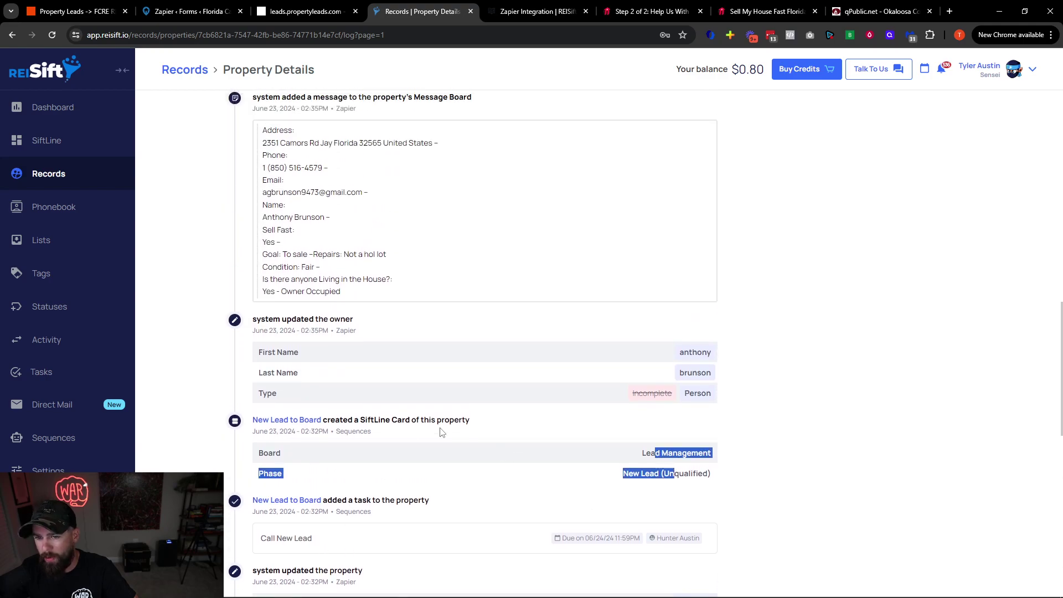
{"action": "left_click", "coordinate": [317, 367]}
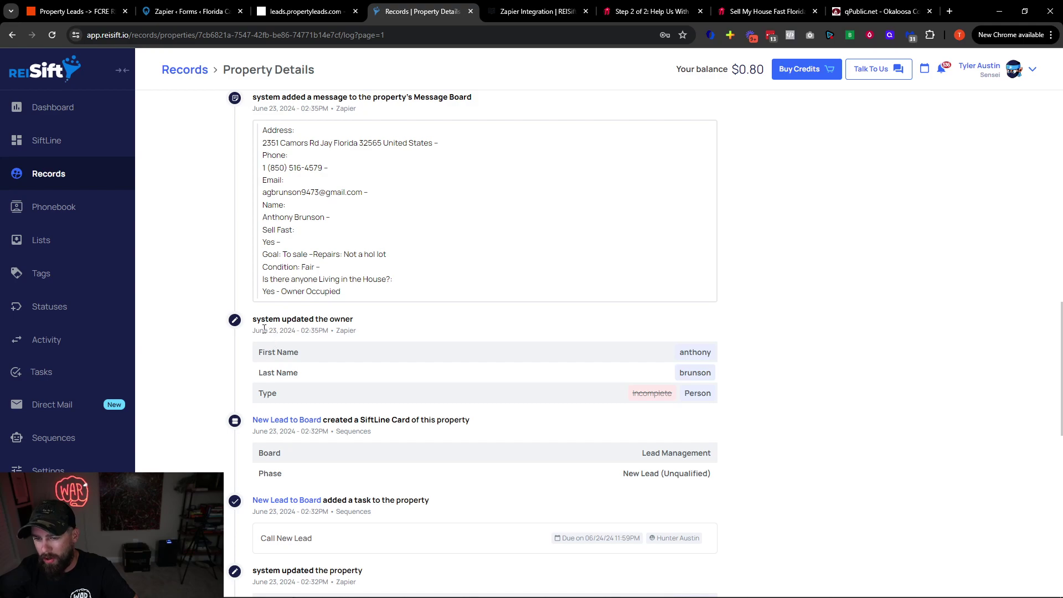
{"action": "left_click_drag", "start_coordinate": [267, 329], "coordinate": [720, 377]}
{"action": "left_click", "coordinate": [732, 382]}
{"action": "double_click", "coordinate": [692, 352]}
{"action": "left_click_drag", "start_coordinate": [687, 372], "coordinate": [702, 373]}
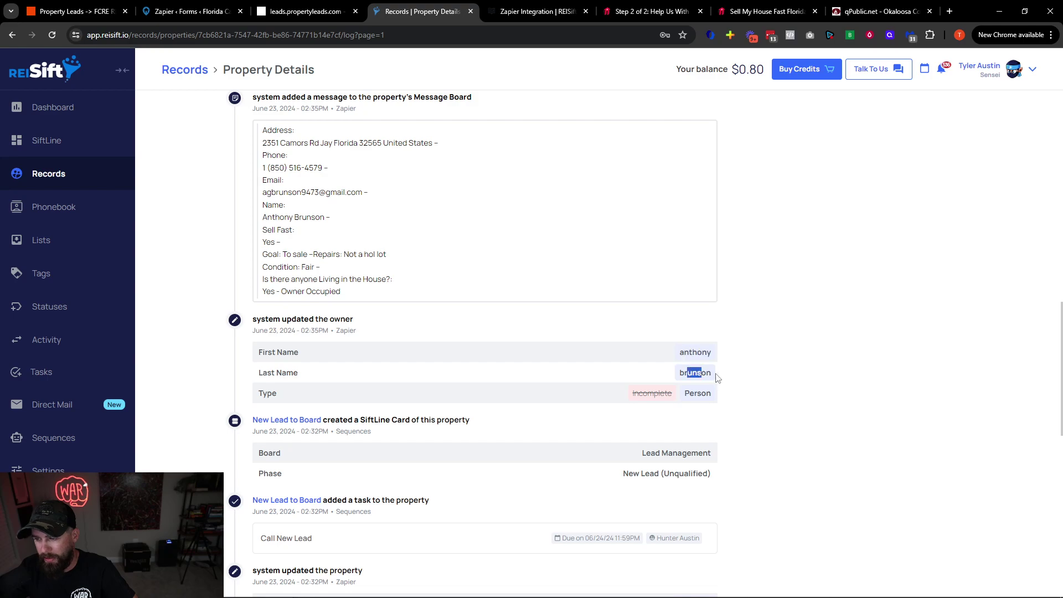
{"action": "scroll", "coordinate": [364, 283], "scroll_direction": "up", "scroll_amount": 2}
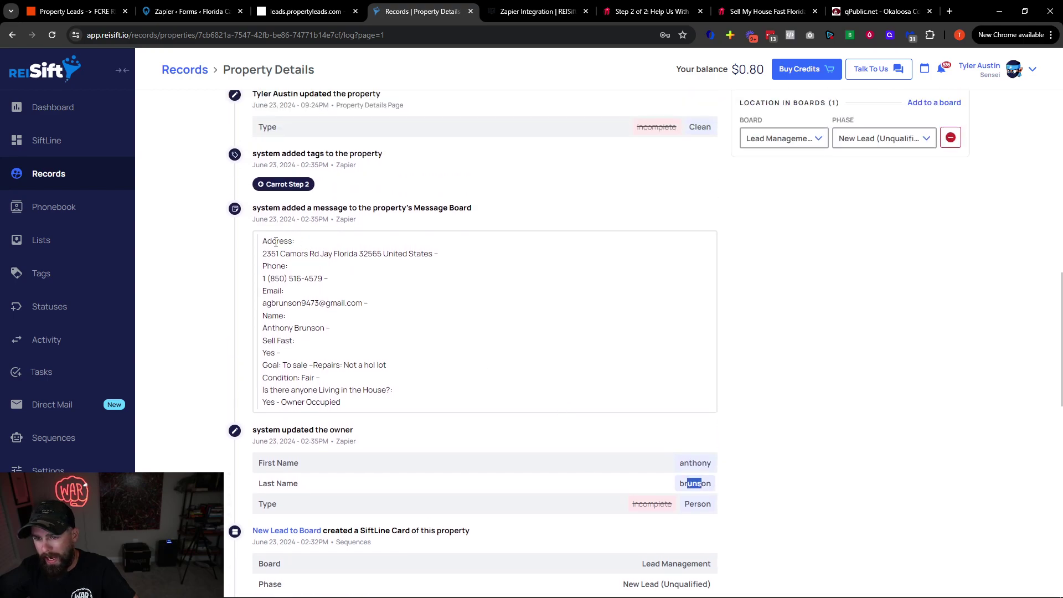
{"action": "left_click_drag", "start_coordinate": [263, 246], "coordinate": [374, 407]}
{"action": "left_click", "coordinate": [374, 407]}
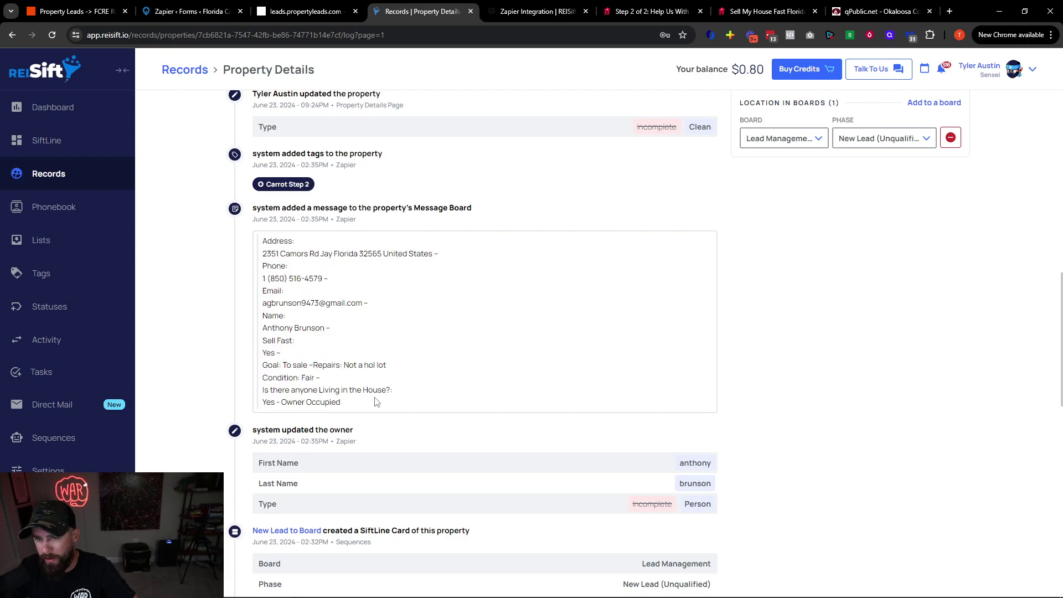
Check the Carrot Step 2 tag and updated owner address, then show tasks for everyone to reveal Call New Lead
{"action": "scroll", "coordinate": [375, 407], "scroll_direction": "up", "scroll_amount": 3}
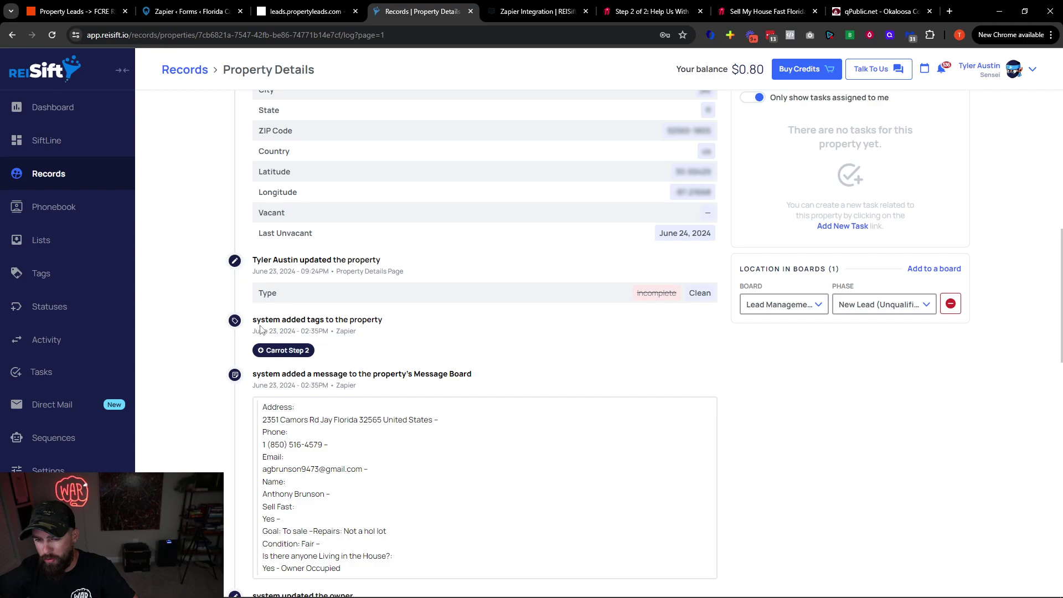
{"action": "left_click_drag", "start_coordinate": [256, 320], "coordinate": [356, 332]}
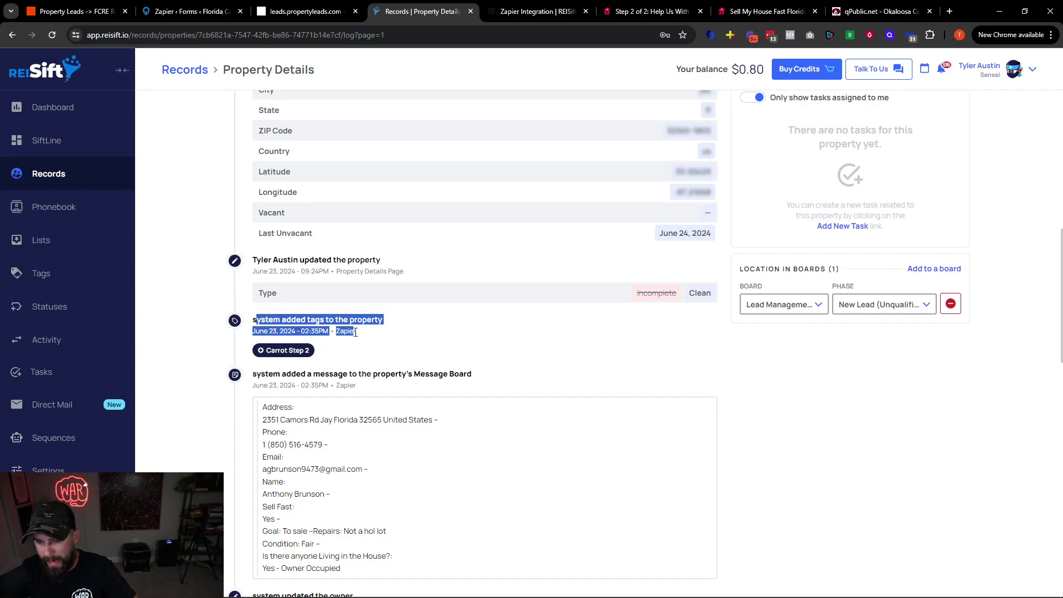
{"action": "left_click_drag", "start_coordinate": [265, 351], "coordinate": [307, 349]}
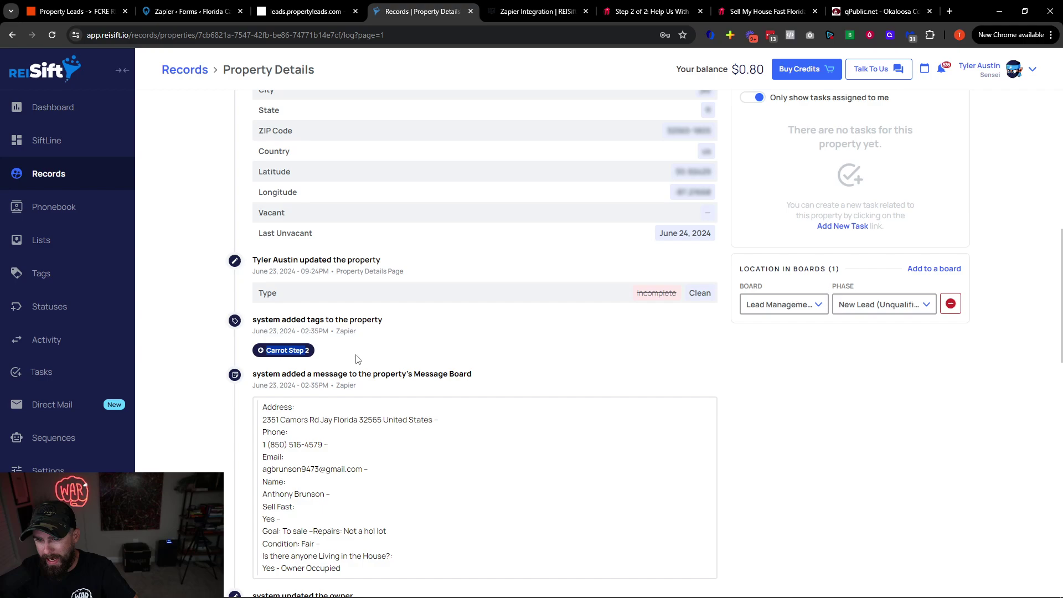
{"action": "scroll", "coordinate": [357, 359], "scroll_direction": "up", "scroll_amount": 3}
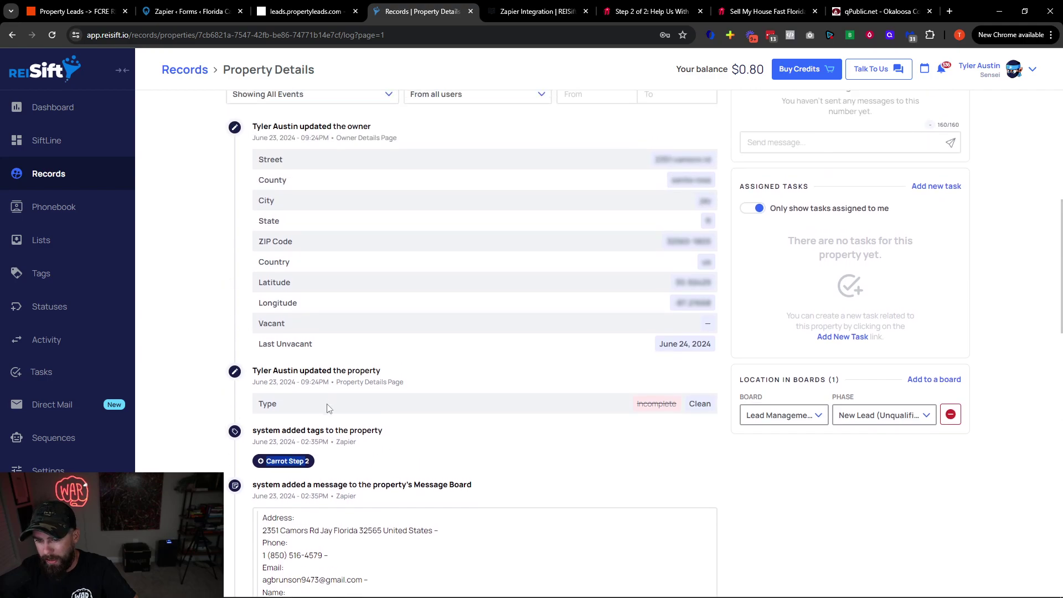
{"action": "scroll", "coordinate": [329, 411], "scroll_direction": "up", "scroll_amount": 1}
{"action": "scroll", "coordinate": [355, 443], "scroll_direction": "down", "scroll_amount": 1}
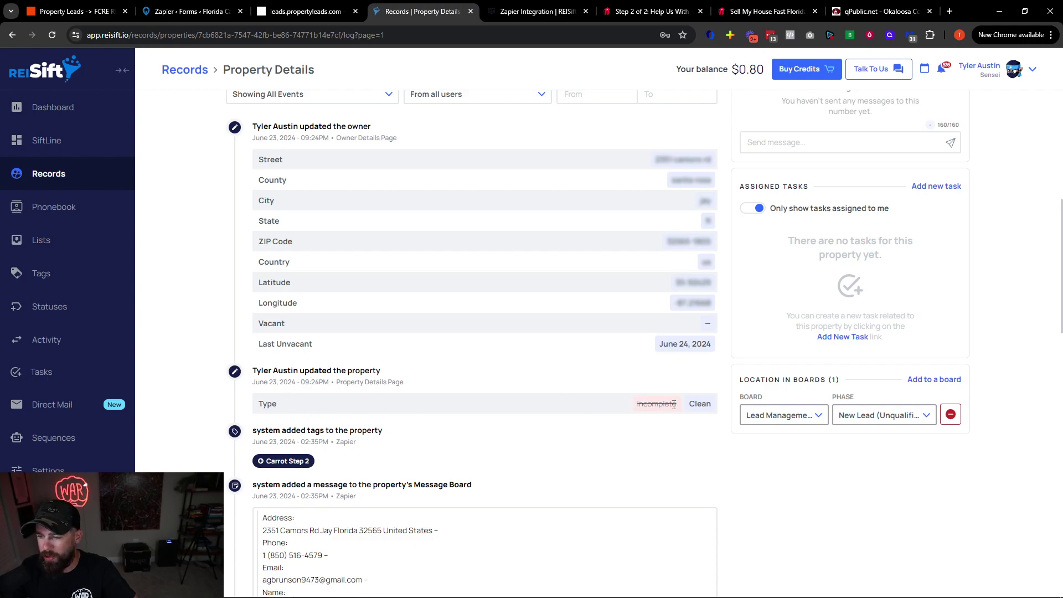
{"action": "scroll", "coordinate": [692, 404], "scroll_direction": "up", "scroll_amount": 2}
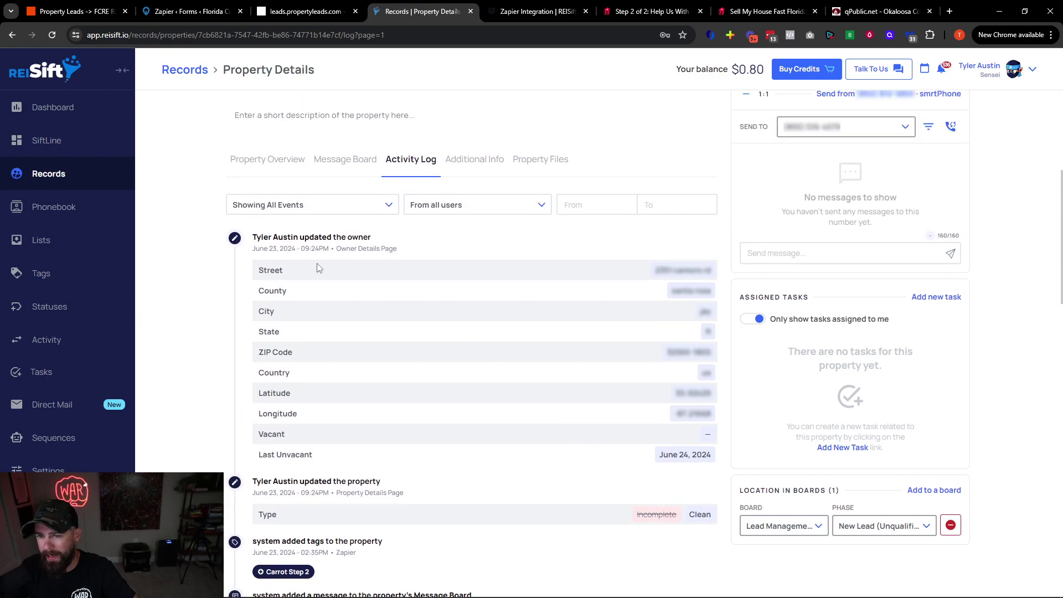
{"action": "left_click_drag", "start_coordinate": [674, 284], "coordinate": [720, 435]}
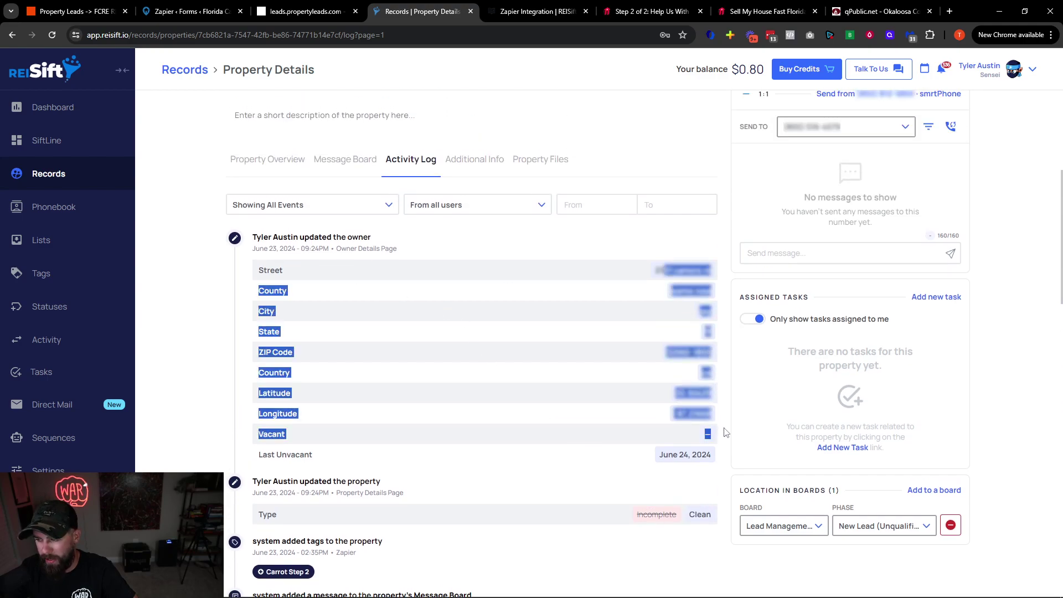
{"action": "left_click", "coordinate": [723, 439]}
{"action": "left_click", "coordinate": [753, 321]}
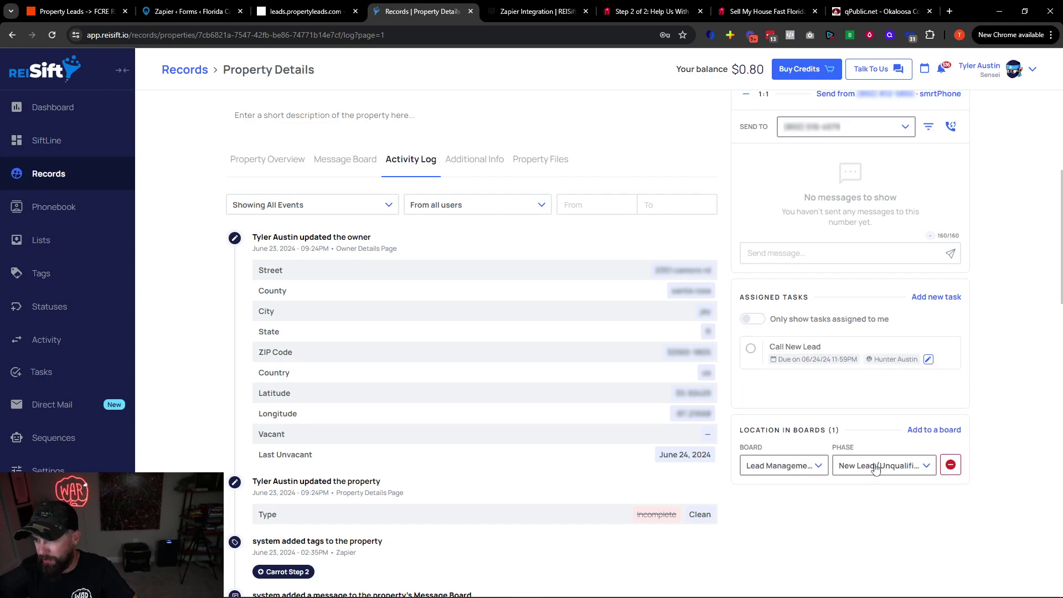
{"action": "scroll", "coordinate": [875, 467], "scroll_direction": "up", "scroll_amount": 5}
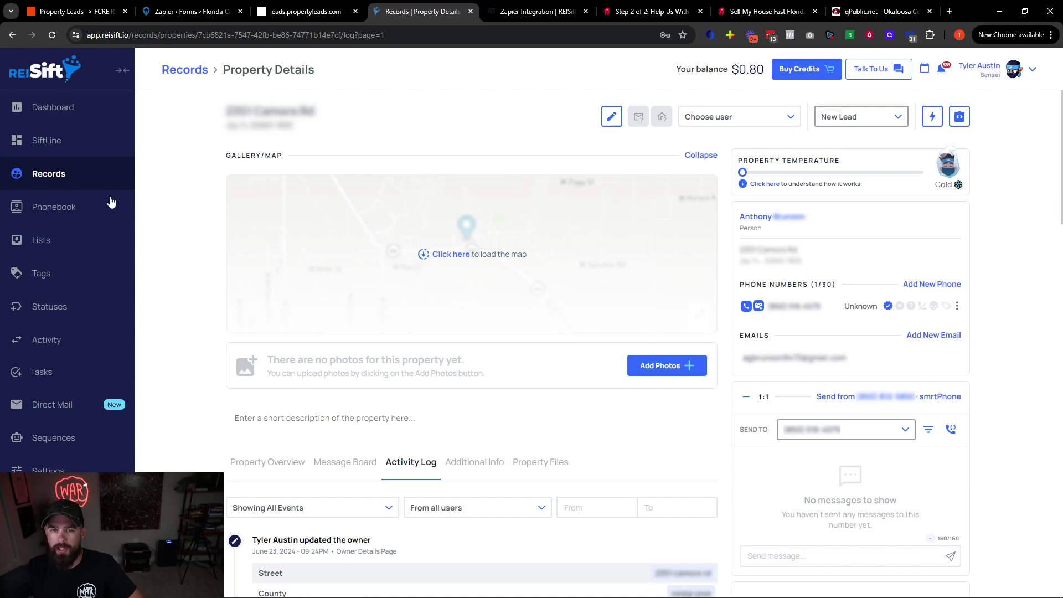
Return to the Records list and clear the address search
{"action": "left_click", "coordinate": [56, 177]}
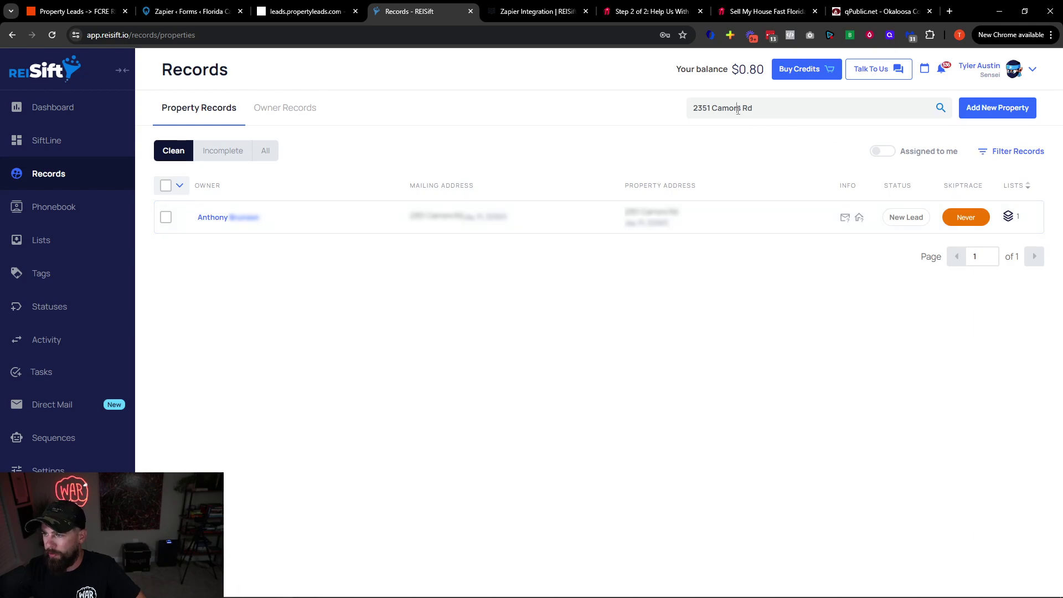
{"action": "triple_click", "coordinate": [803, 108]}
{"action": "key", "text": "BackSpace"}
{"action": "left_click", "coordinate": [996, 181]}
Filter records with the '0. Call New Lead Tasks' preset and show All records
{"action": "left_click", "coordinate": [1011, 153]}
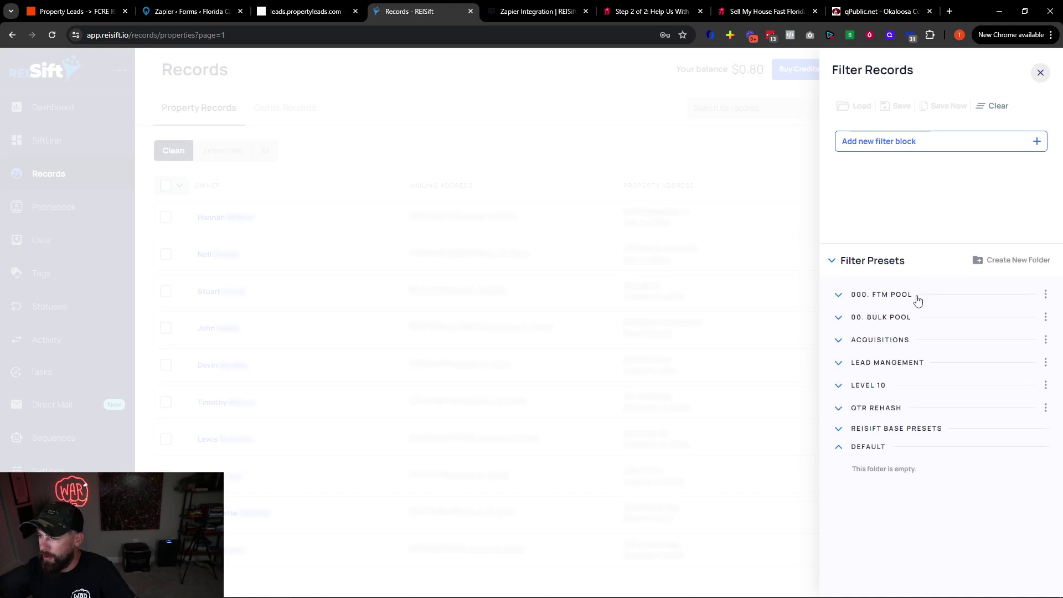
{"action": "left_click", "coordinate": [891, 364]}
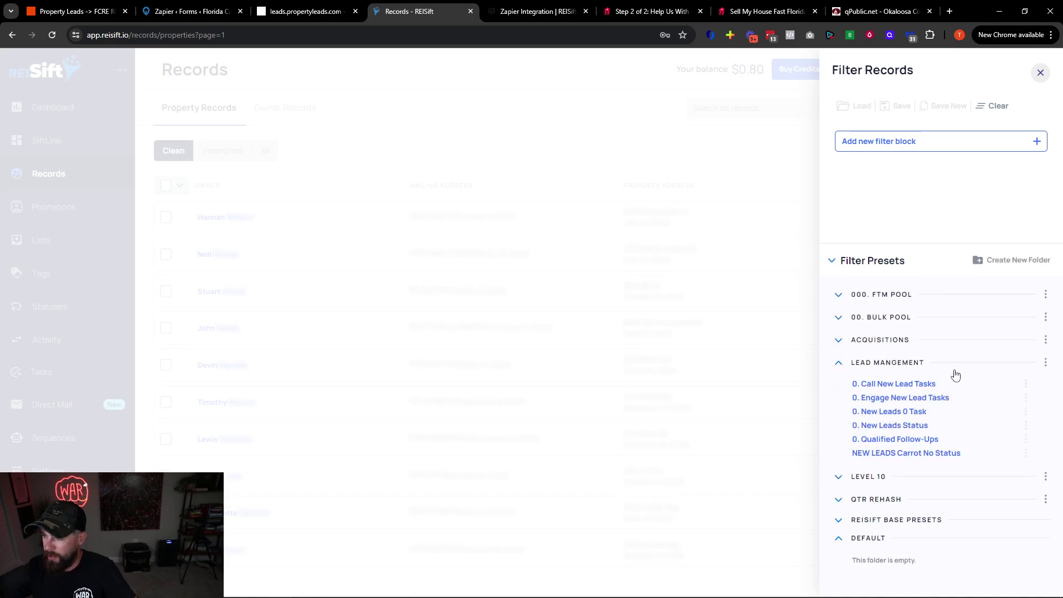
{"action": "left_click", "coordinate": [898, 385]}
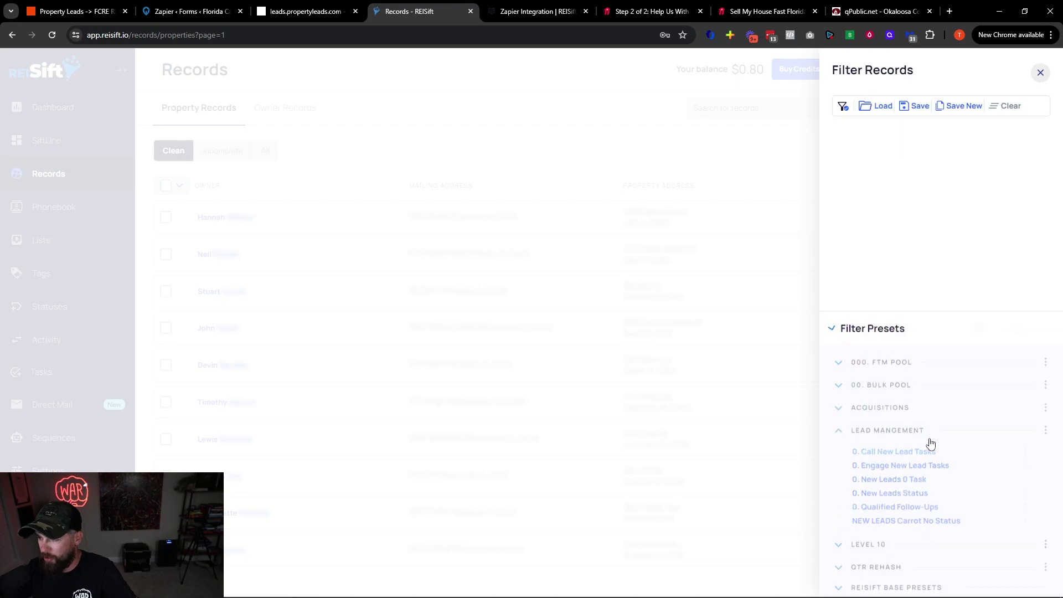
{"action": "left_click", "coordinate": [873, 548]}
{"action": "left_click", "coordinate": [270, 190]}
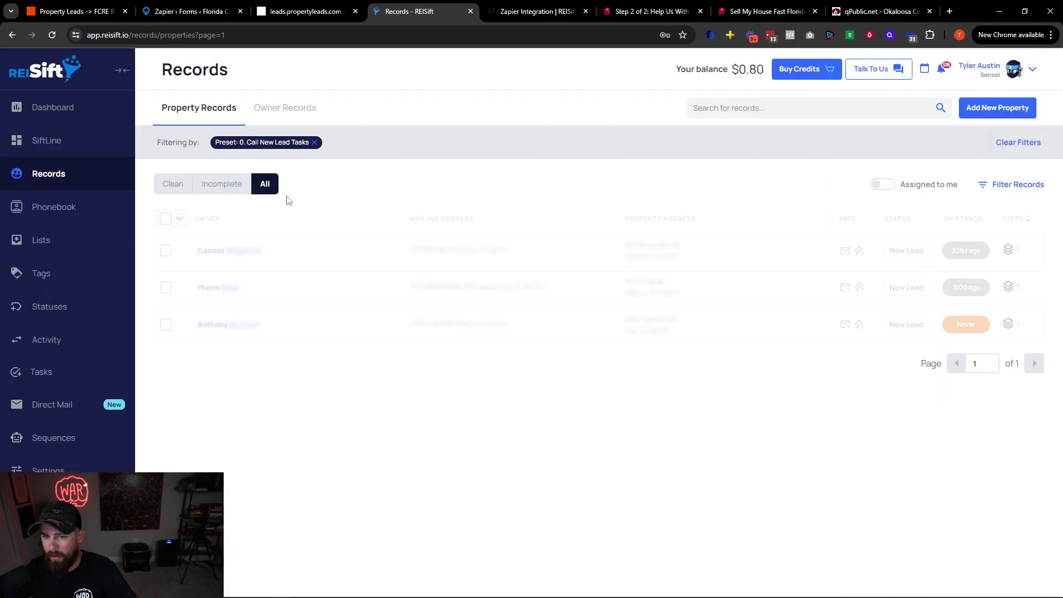
{"action": "left_click", "coordinate": [172, 189]}
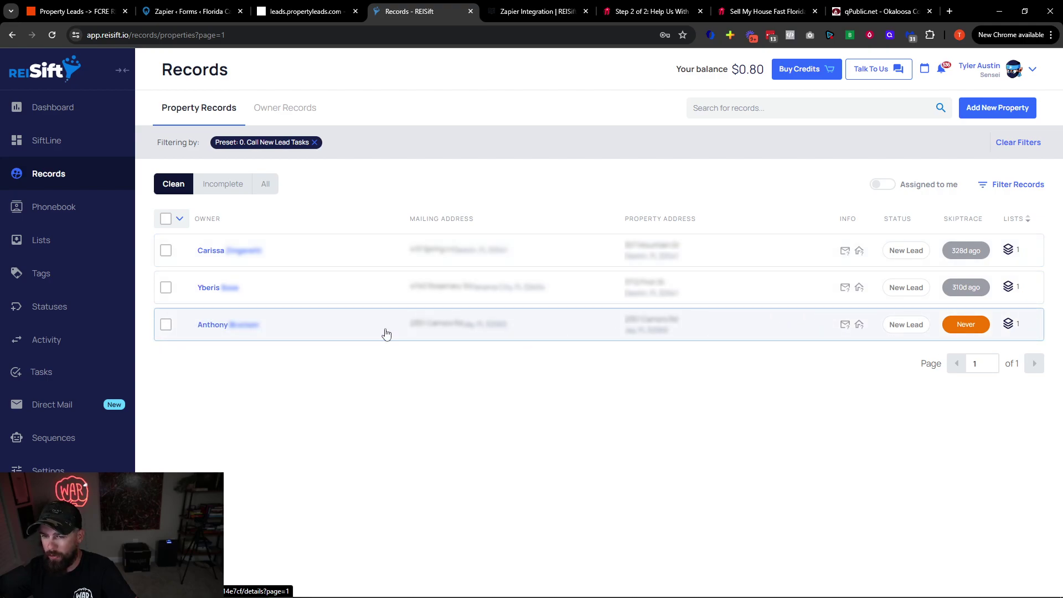
{"action": "left_click", "coordinate": [266, 185]}
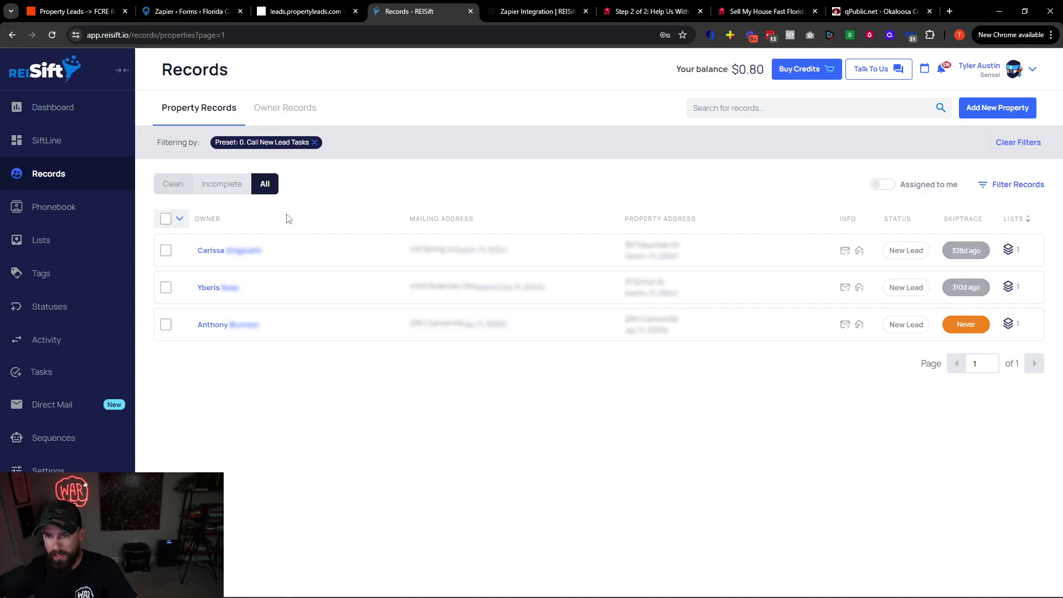
{"action": "left_click", "coordinate": [1026, 186]}
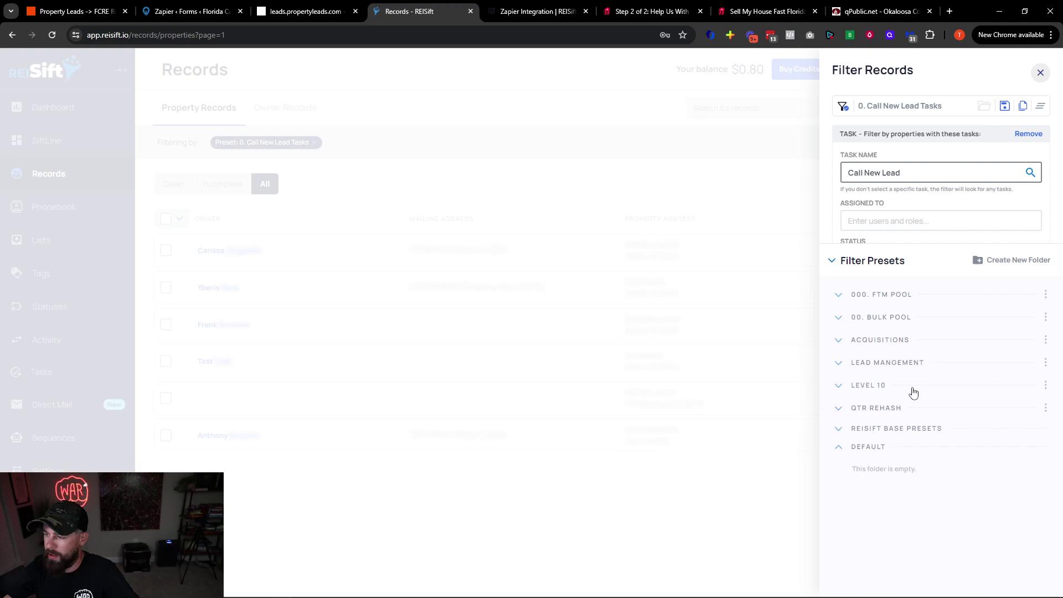
Load the '0. Engage New Lead Tasks' preset and limit Assigned To to one team member
{"action": "left_click", "coordinate": [897, 362]}
{"action": "left_click", "coordinate": [892, 399]}
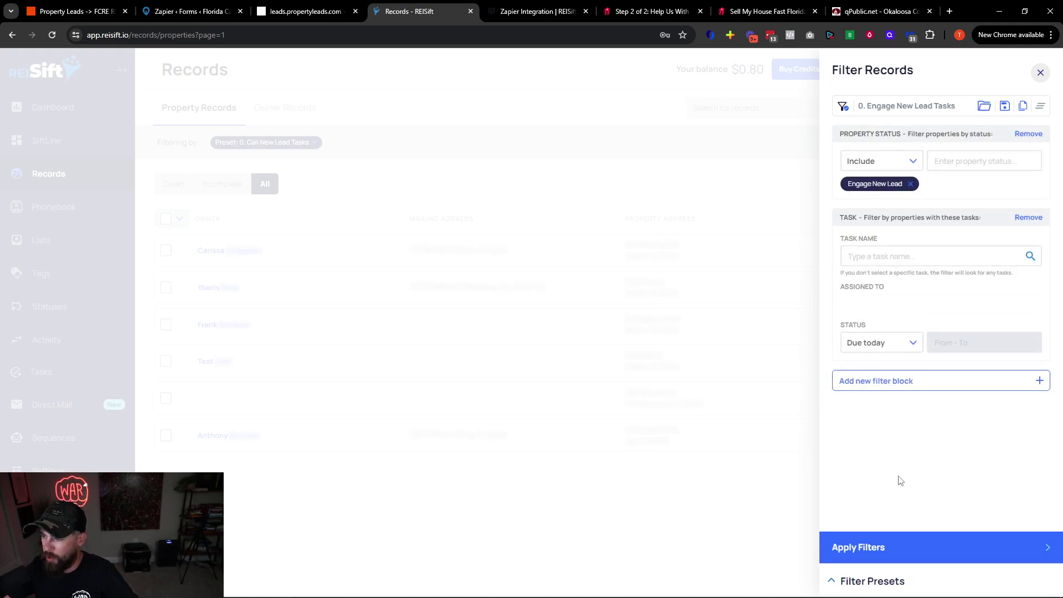
{"action": "left_click", "coordinate": [884, 348]}
{"action": "left_click", "coordinate": [880, 306]}
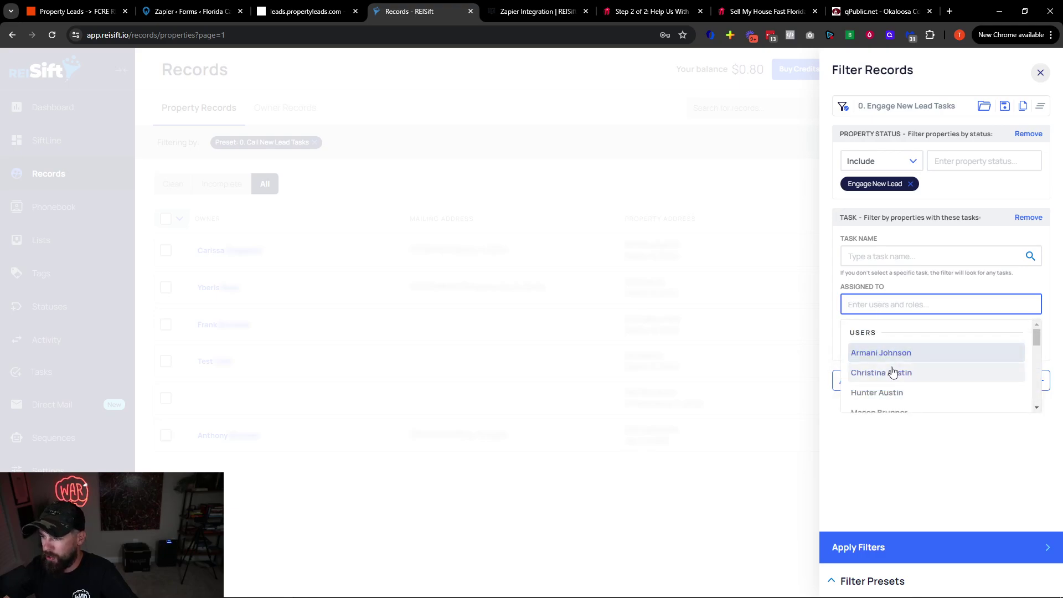
{"action": "left_click", "coordinate": [893, 392]}
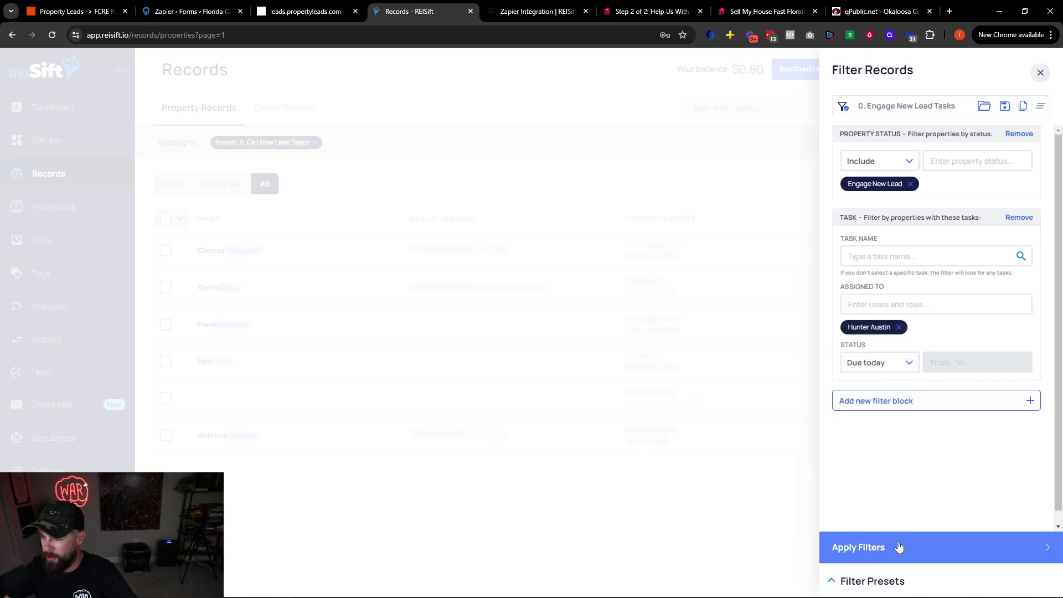
Filter tasks by due date June 24, 2024, apply, and check Clean, Incomplete and All results
{"action": "left_click", "coordinate": [883, 371]}
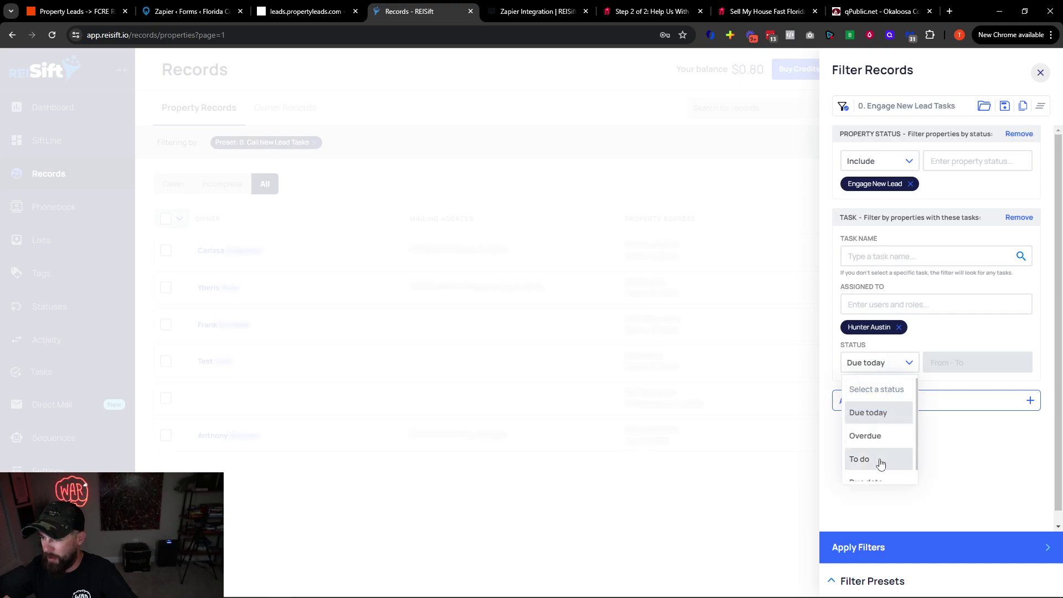
{"action": "scroll", "coordinate": [881, 431], "scroll_direction": "down", "scroll_amount": 1}
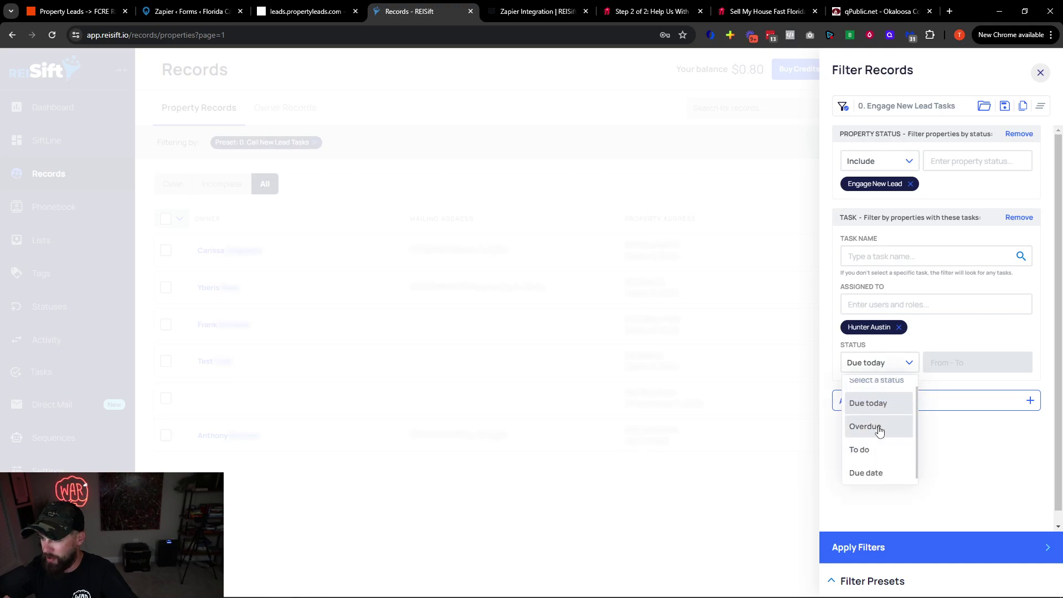
{"action": "left_click", "coordinate": [881, 472]}
{"action": "left_click", "coordinate": [961, 368]}
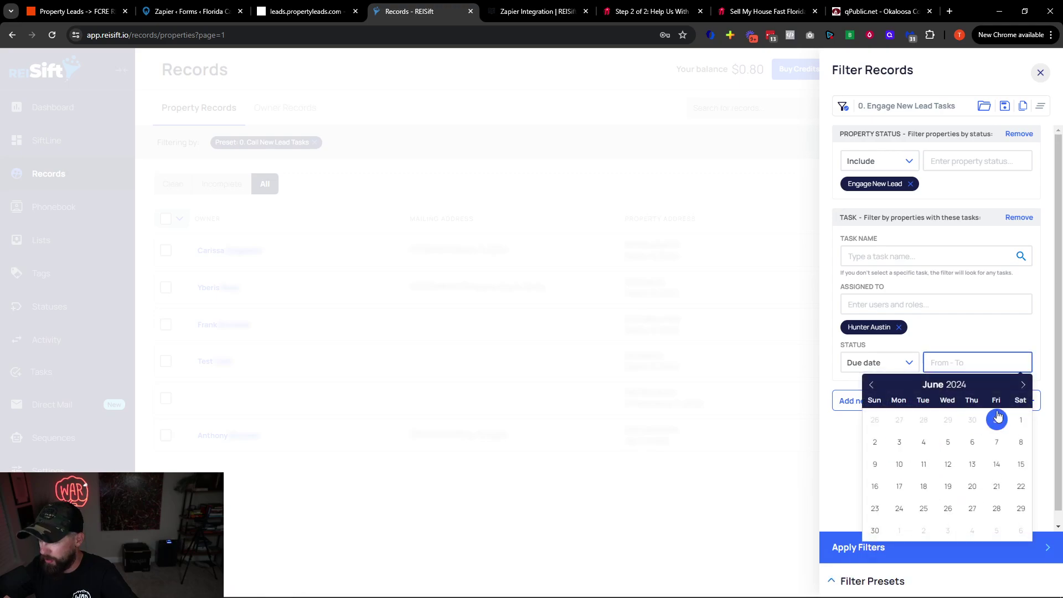
{"action": "left_click", "coordinate": [899, 508]}
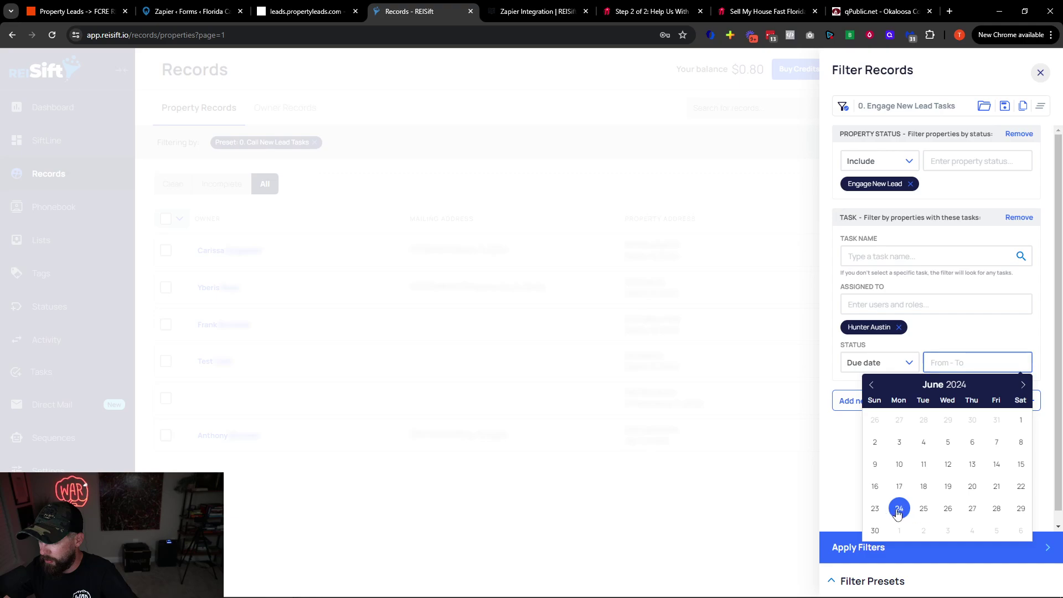
{"action": "left_click", "coordinate": [902, 563]}
{"action": "left_click", "coordinate": [184, 190]}
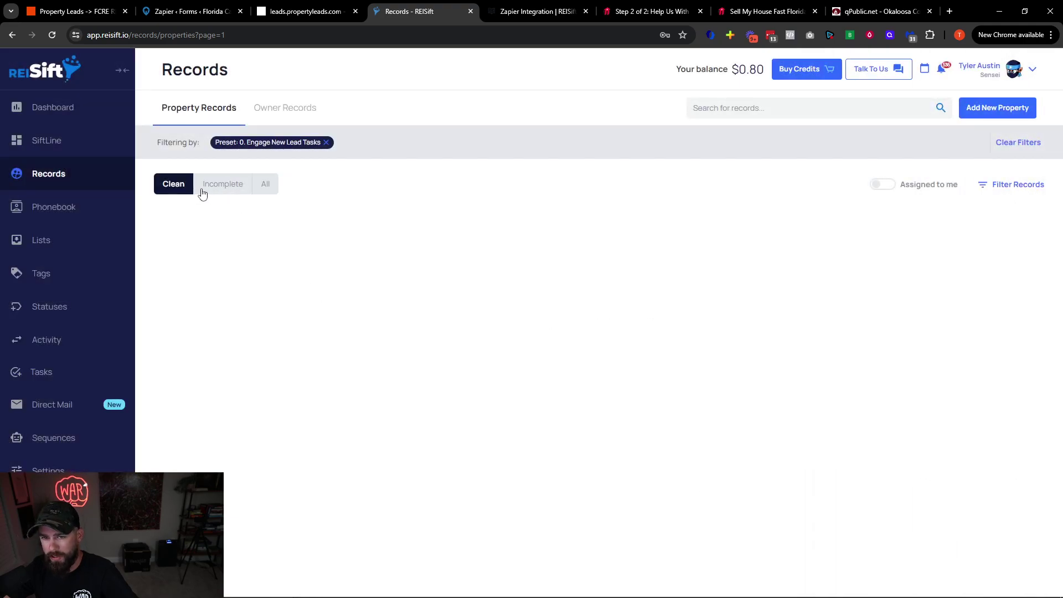
{"action": "left_click", "coordinate": [215, 186]}
{"action": "left_click", "coordinate": [267, 185]}
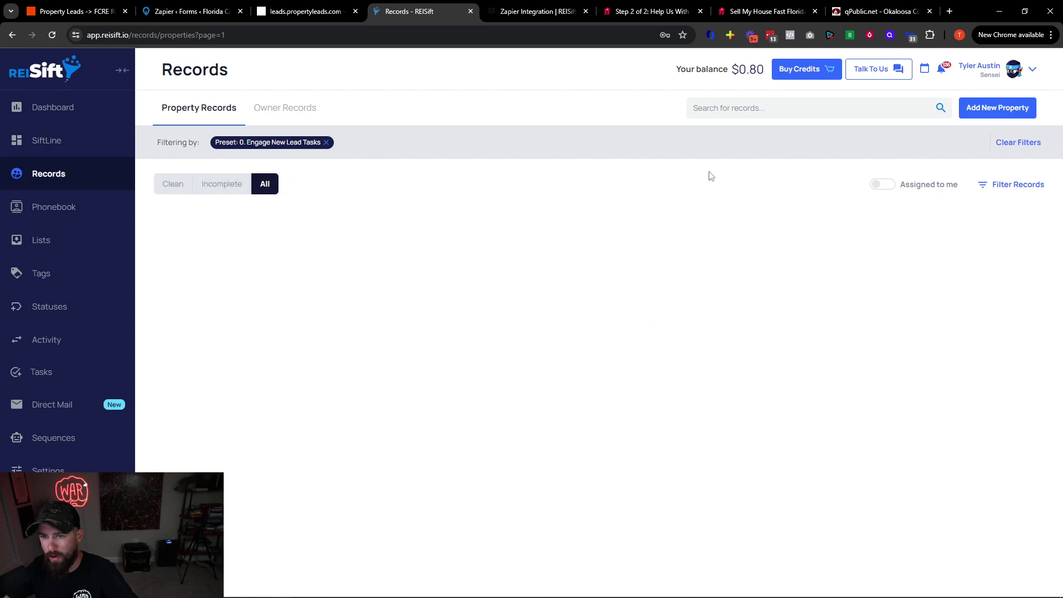
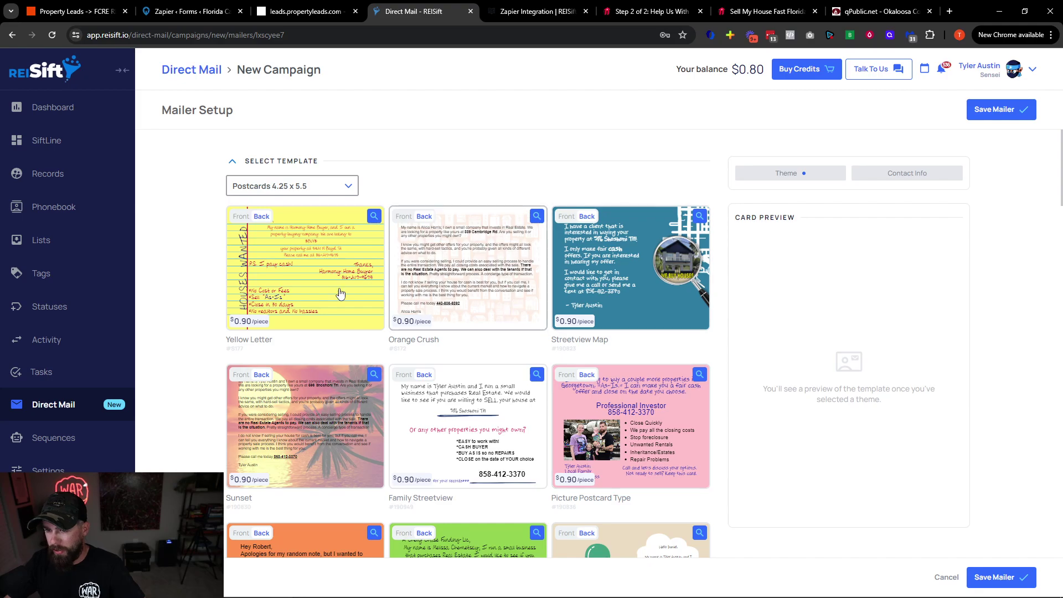
Choose the Yellow Letter design, save the mailer, and set it to send ASAP
{"action": "left_click", "coordinate": [339, 297]}
{"action": "scroll", "coordinate": [503, 399], "scroll_direction": "down", "scroll_amount": 10}
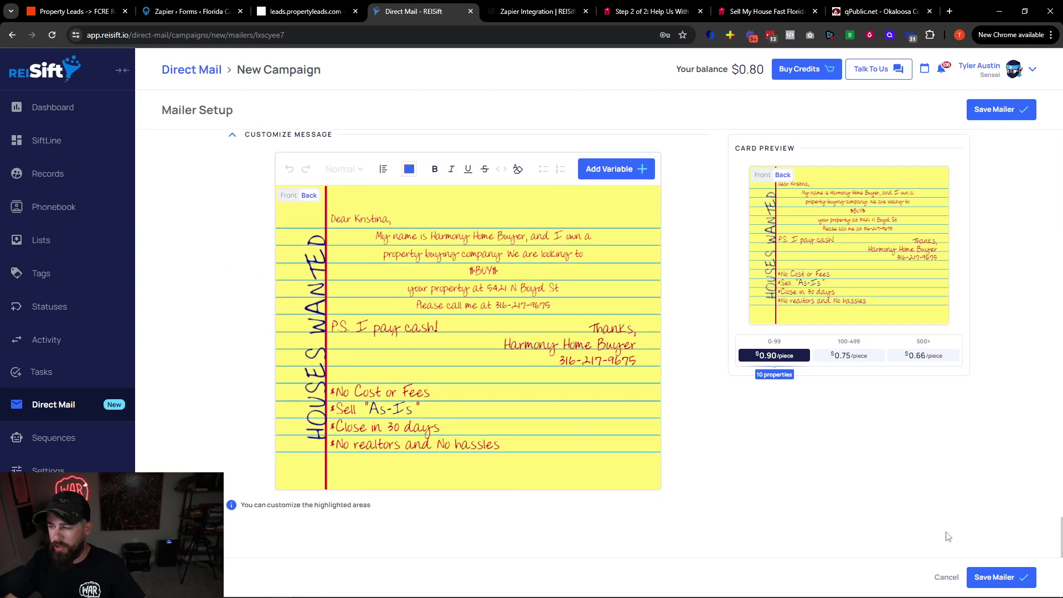
{"action": "left_click", "coordinate": [995, 577]}
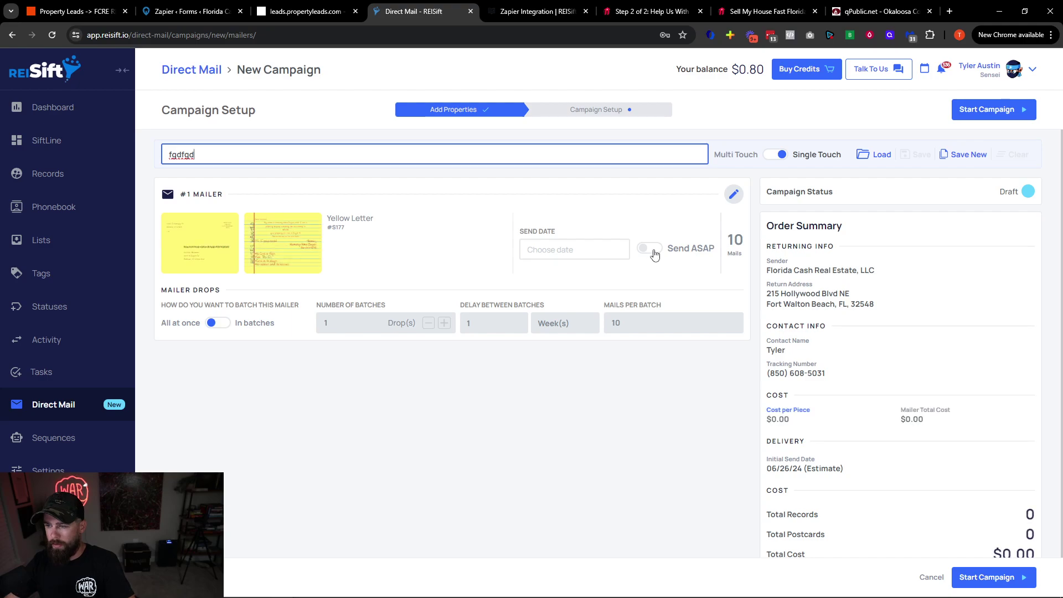
{"action": "left_click", "coordinate": [651, 249]}
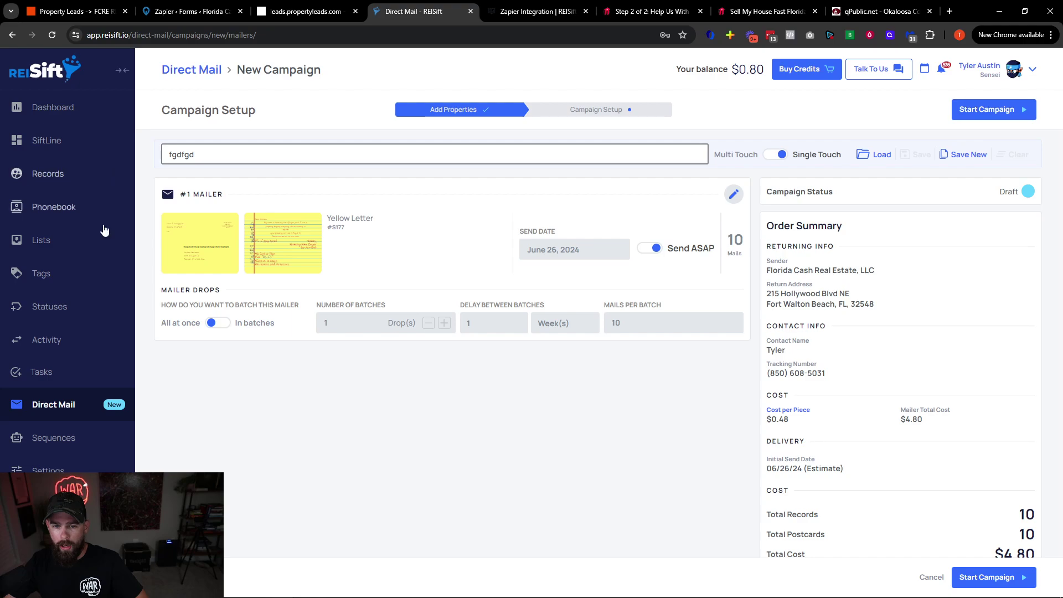
Go to the campaigns list and view the default settings' Tracking Number options without saving
{"action": "left_click", "coordinate": [79, 407]}
{"action": "left_click", "coordinate": [1030, 110]}
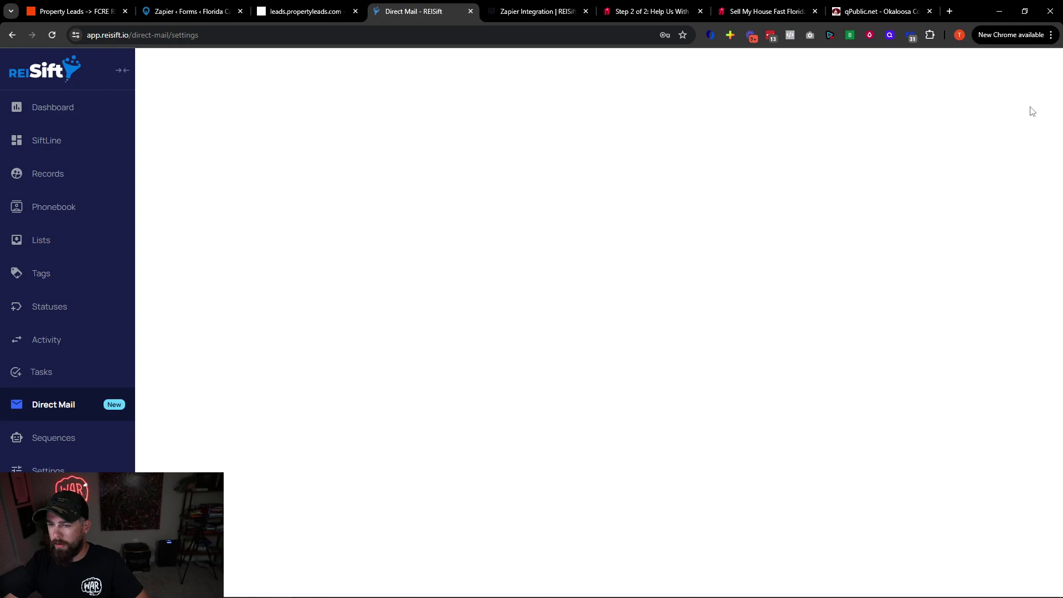
{"action": "left_click", "coordinate": [670, 400]}
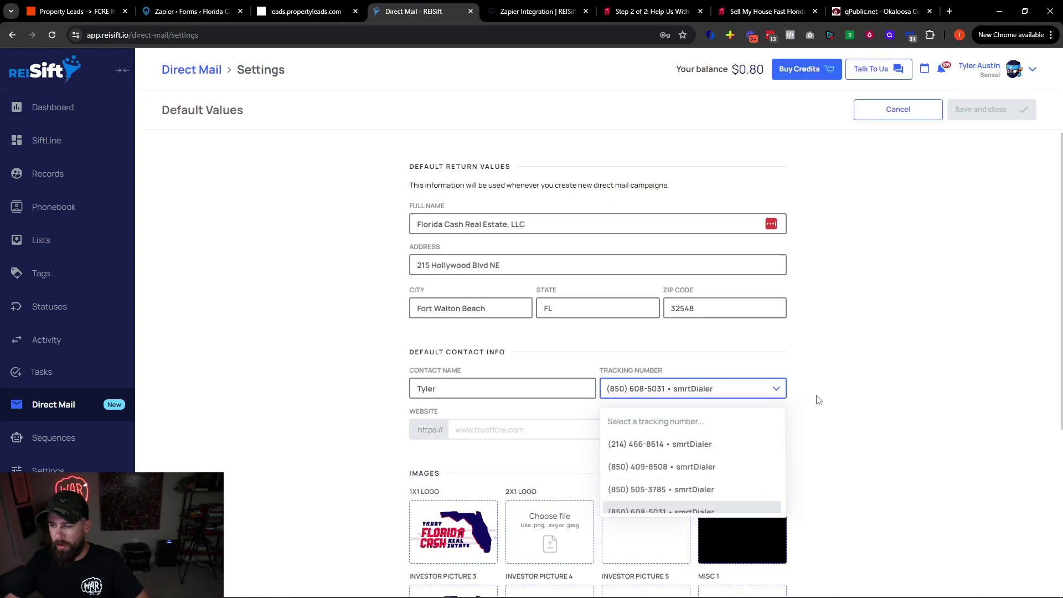
{"action": "scroll", "coordinate": [820, 396], "scroll_direction": "down", "scroll_amount": 5}
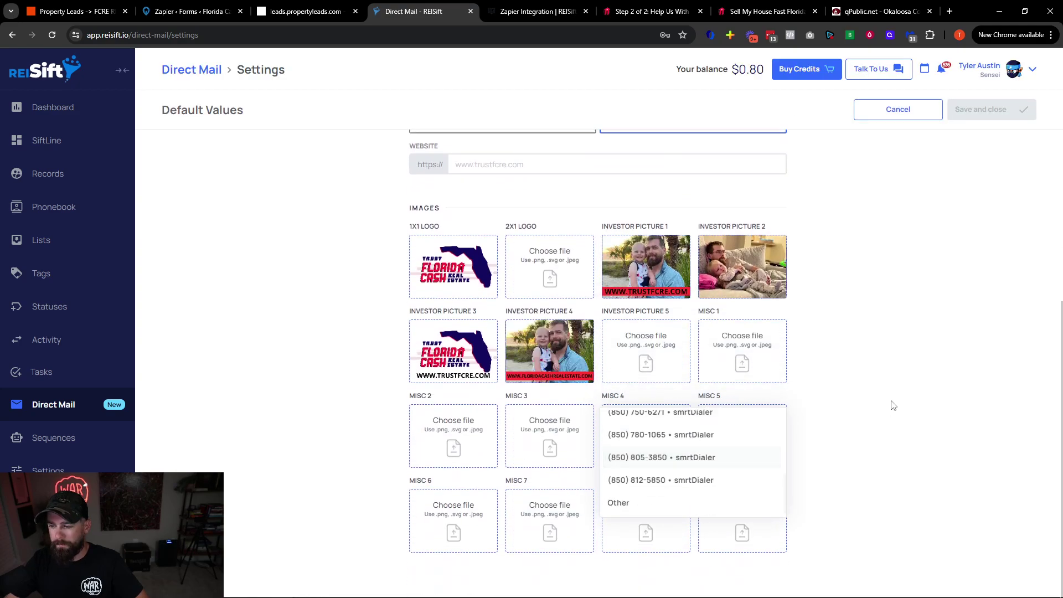
{"action": "left_click", "coordinate": [892, 404]}
{"action": "left_click", "coordinate": [864, 109]}
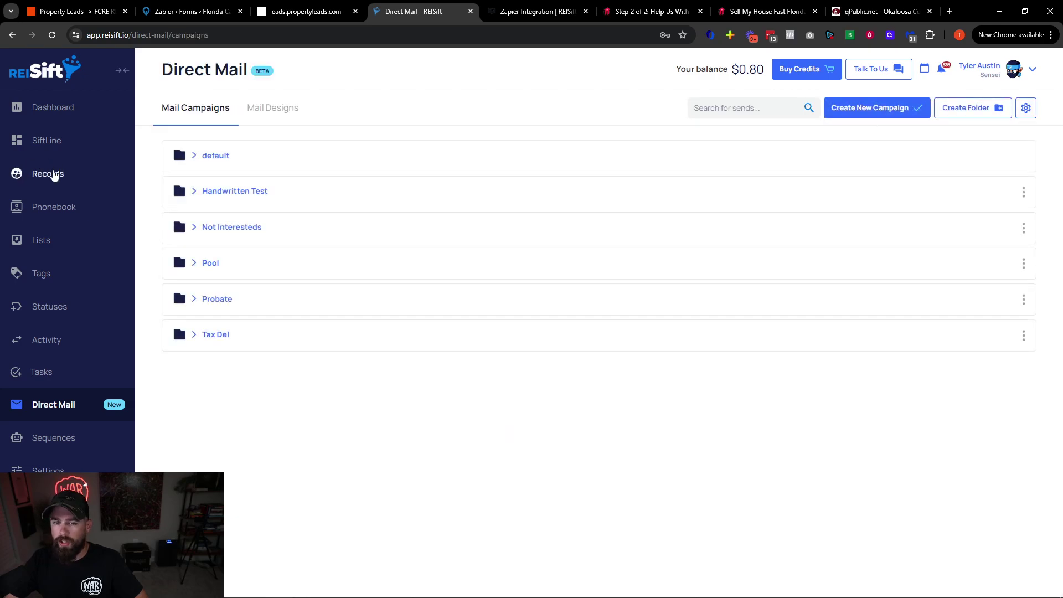
Open Property Records and the details page of the ninth listed property
{"action": "left_click", "coordinate": [48, 174]}
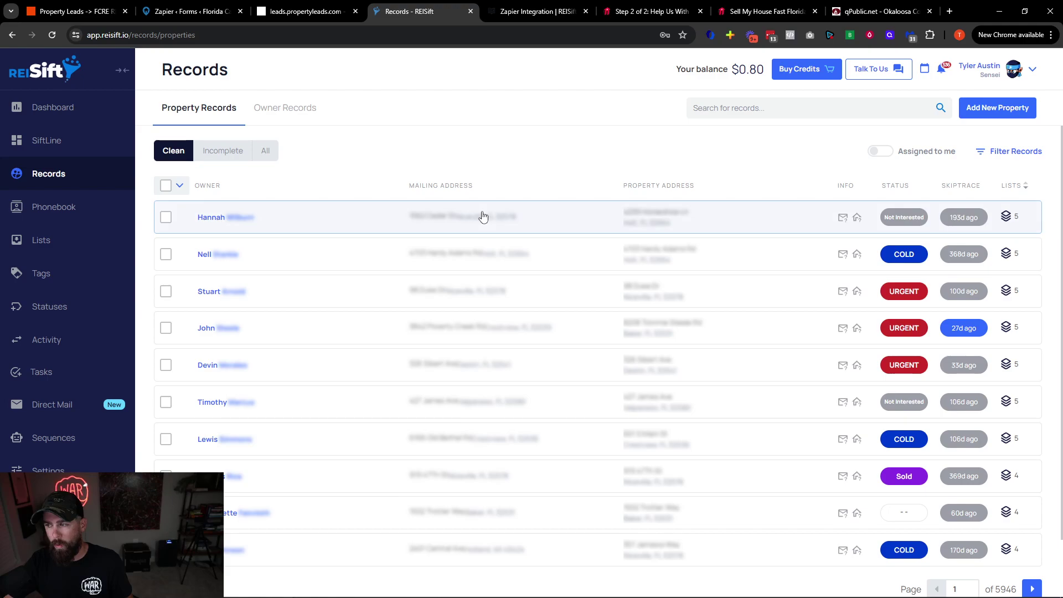
{"action": "scroll", "coordinate": [642, 410], "scroll_direction": "down", "scroll_amount": 2}
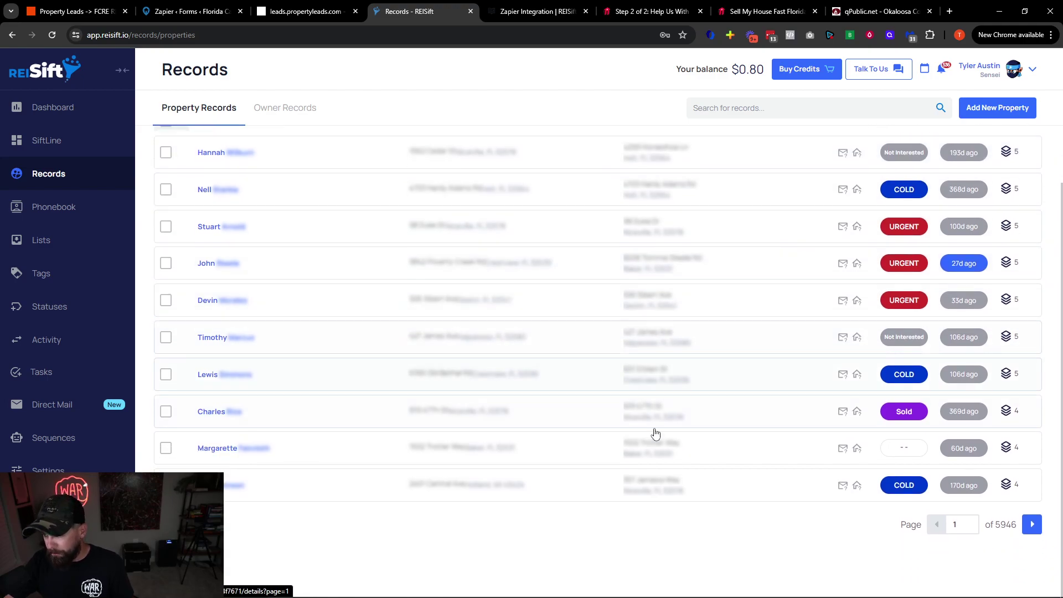
{"action": "left_click", "coordinate": [644, 452]}
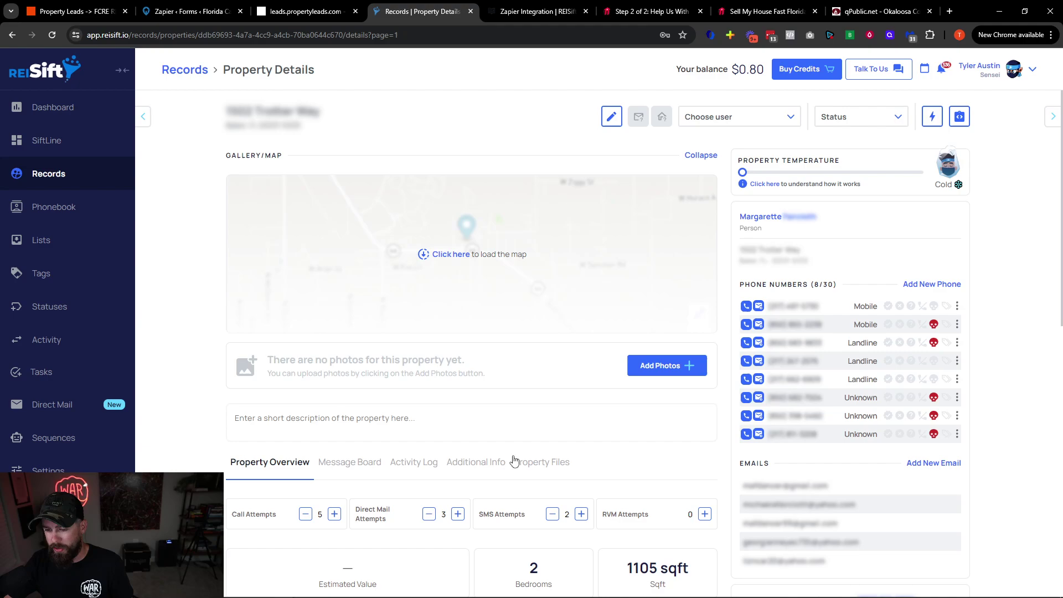
{"action": "left_click_drag", "start_coordinate": [360, 509], "coordinate": [393, 523]}
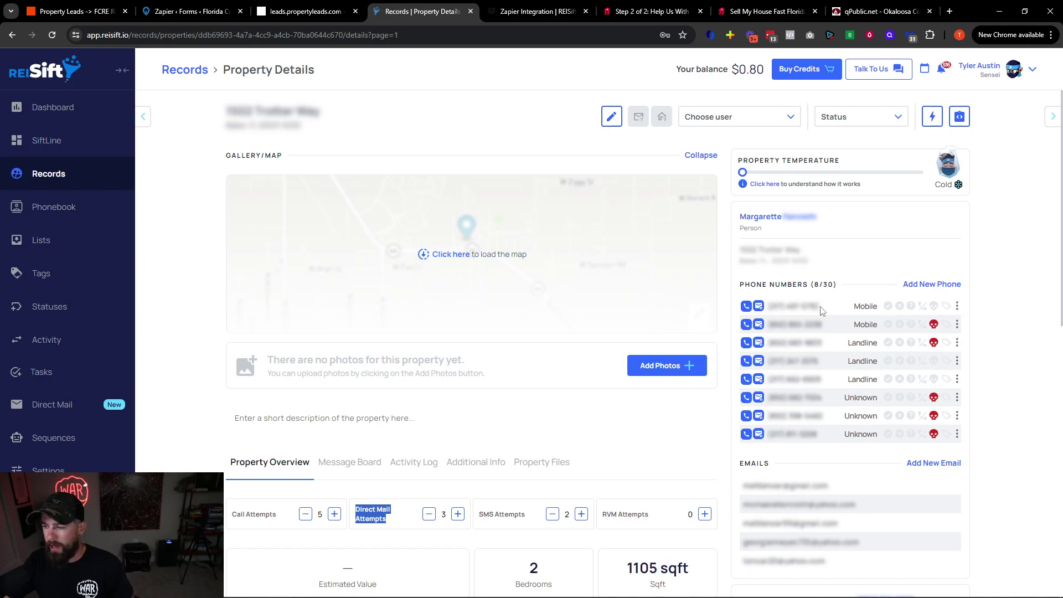
{"action": "left_click_drag", "start_coordinate": [823, 306], "coordinate": [770, 307]}
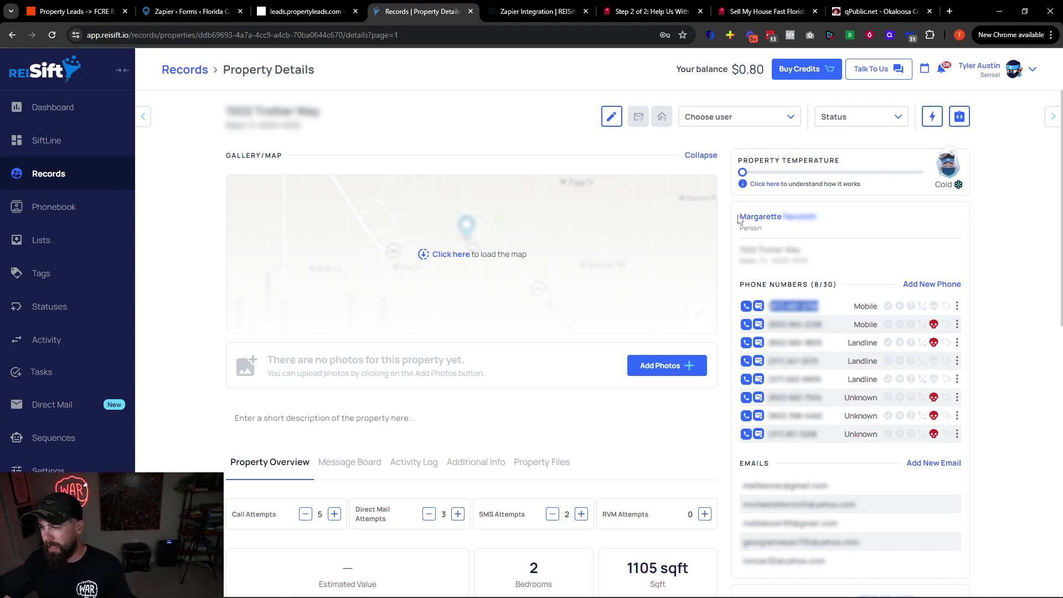
{"action": "left_click_drag", "start_coordinate": [739, 220], "coordinate": [833, 224]}
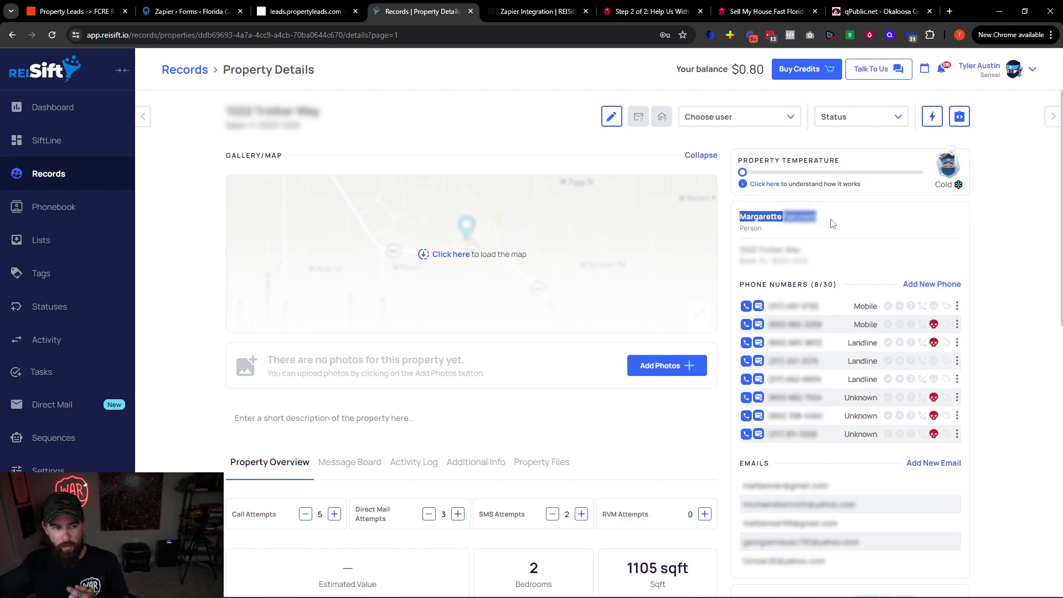
{"action": "triple_click", "coordinate": [816, 307]}
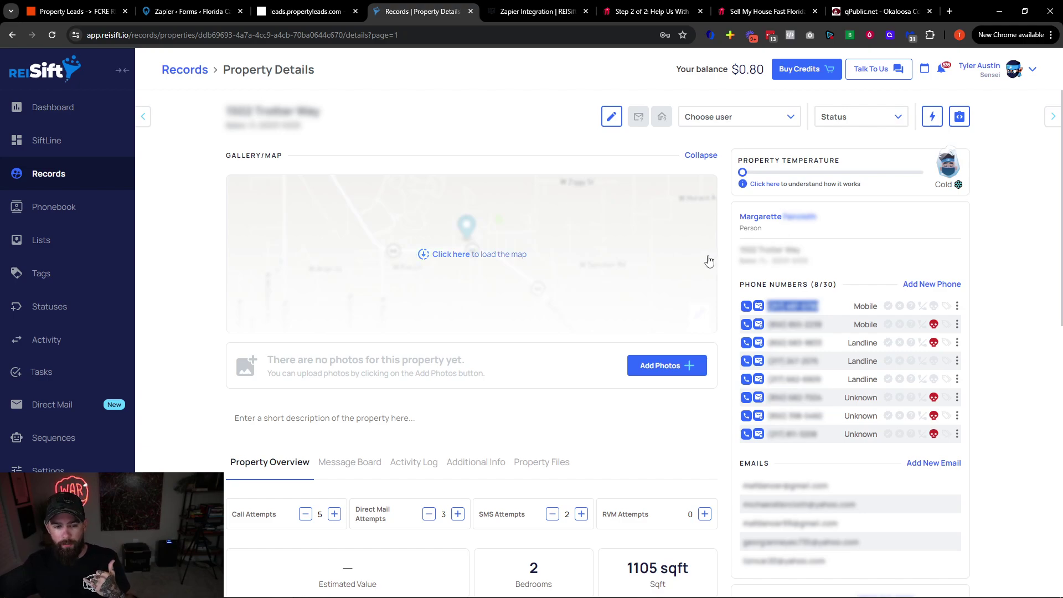
{"action": "left_click", "coordinate": [819, 342]}
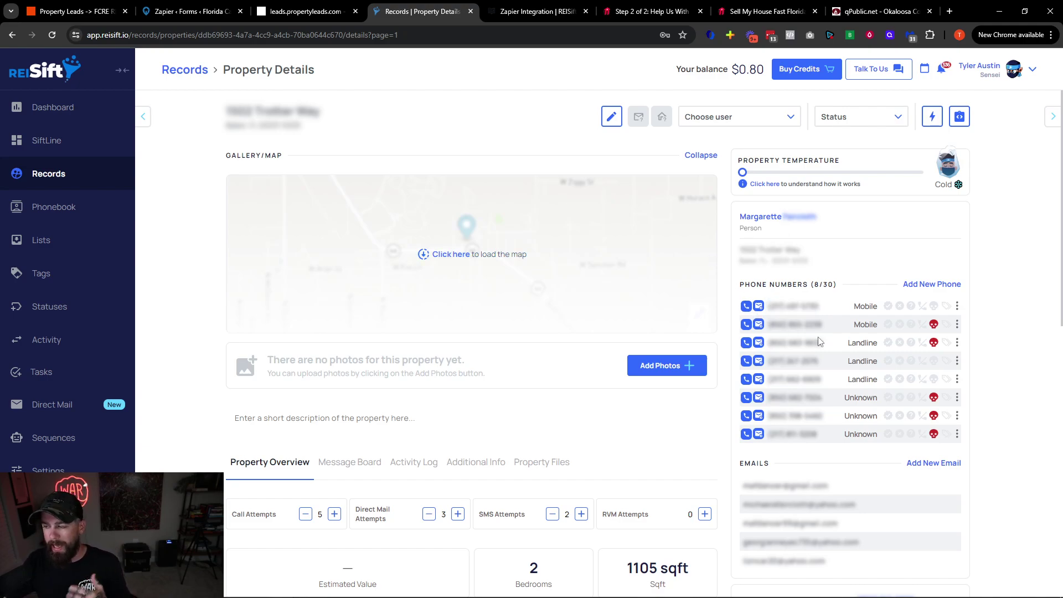
{"action": "left_click_drag", "start_coordinate": [770, 303], "coordinate": [837, 437]}
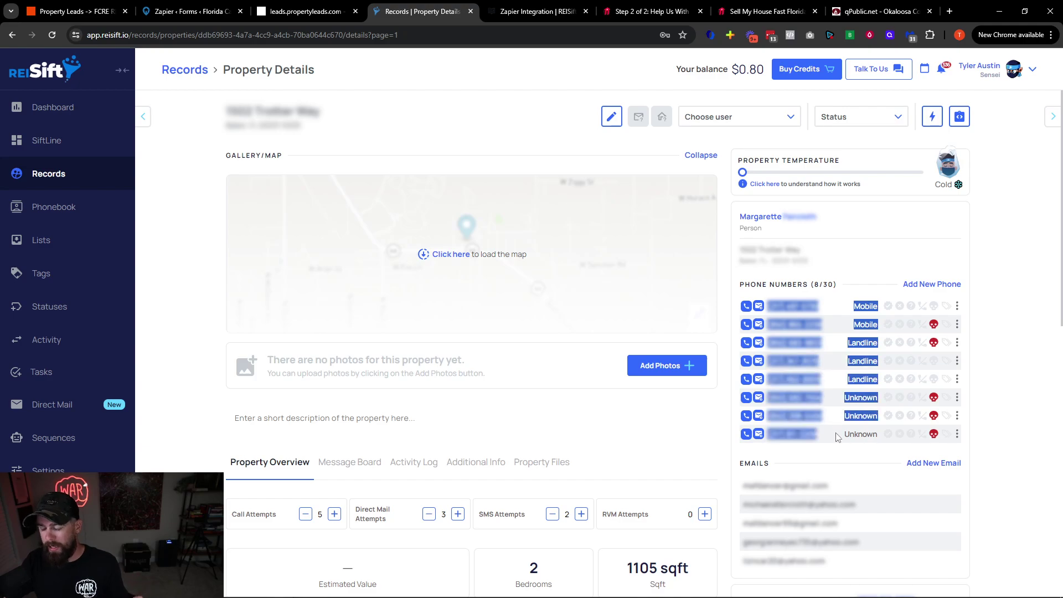
{"action": "left_click", "coordinate": [803, 309]}
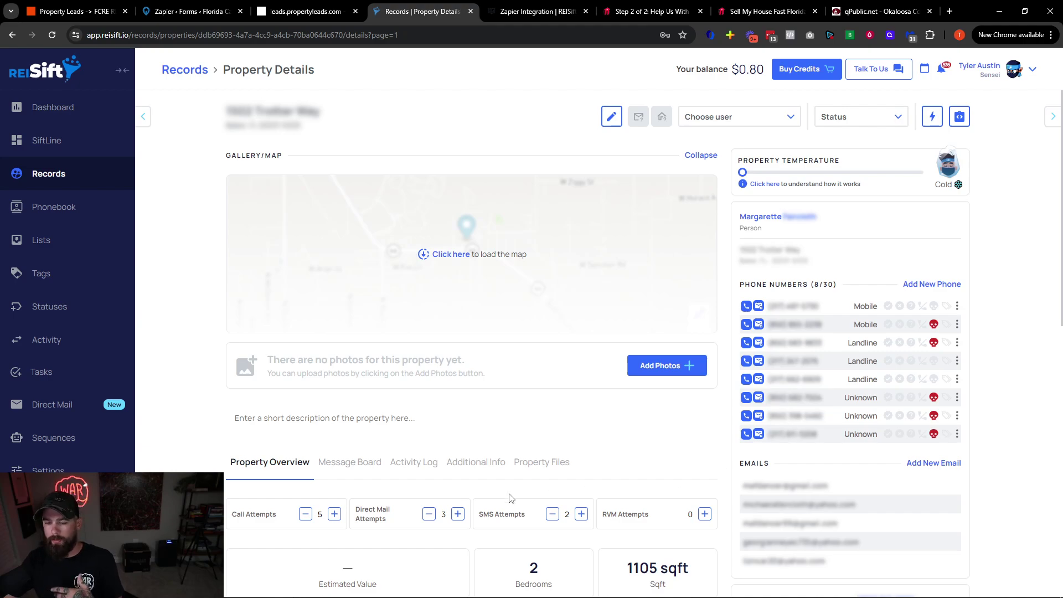
{"action": "scroll", "coordinate": [510, 498], "scroll_direction": "down", "scroll_amount": 9}
{"action": "left_click_drag", "start_coordinate": [243, 319], "coordinate": [316, 421]}
{"action": "left_click", "coordinate": [317, 422]}
{"action": "scroll", "coordinate": [319, 460], "scroll_direction": "up", "scroll_amount": 5}
{"action": "scroll", "coordinate": [319, 461], "scroll_direction": "up", "scroll_amount": 4}
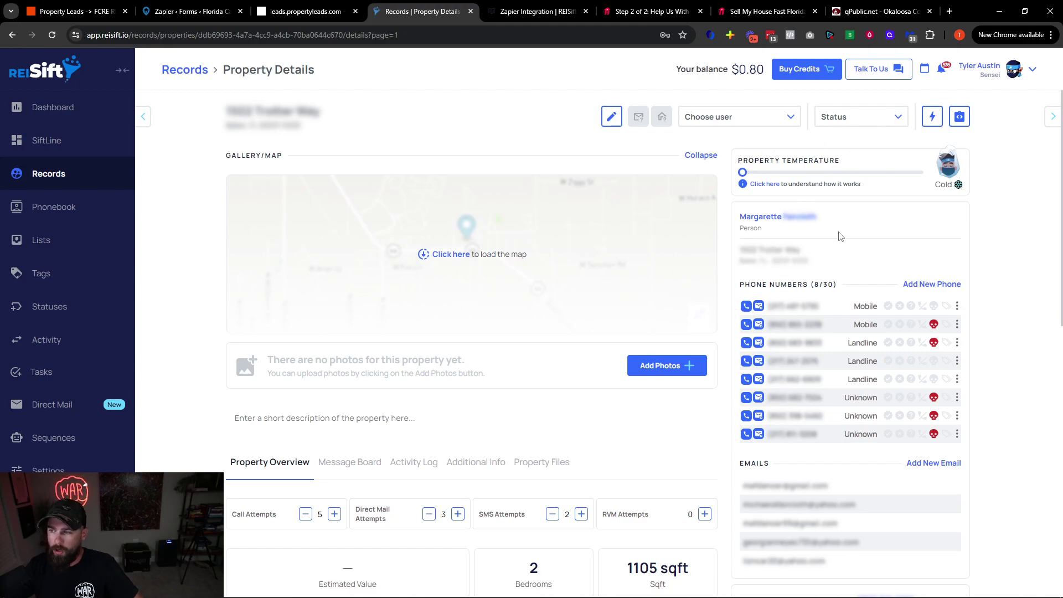
{"action": "left_click", "coordinate": [856, 127]}
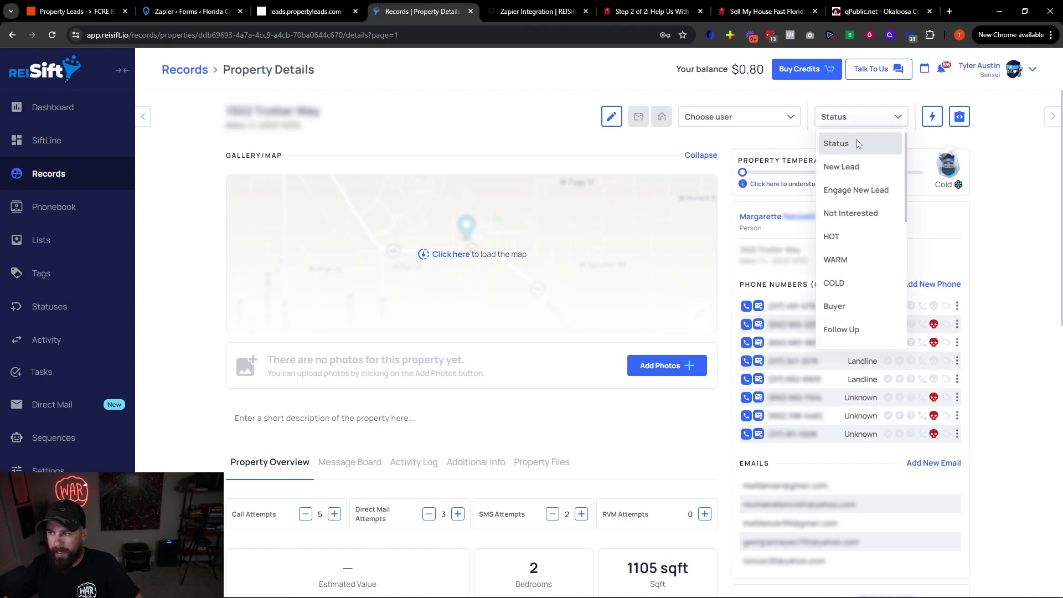
{"action": "left_click", "coordinate": [384, 413]}
{"action": "left_click", "coordinate": [346, 463]}
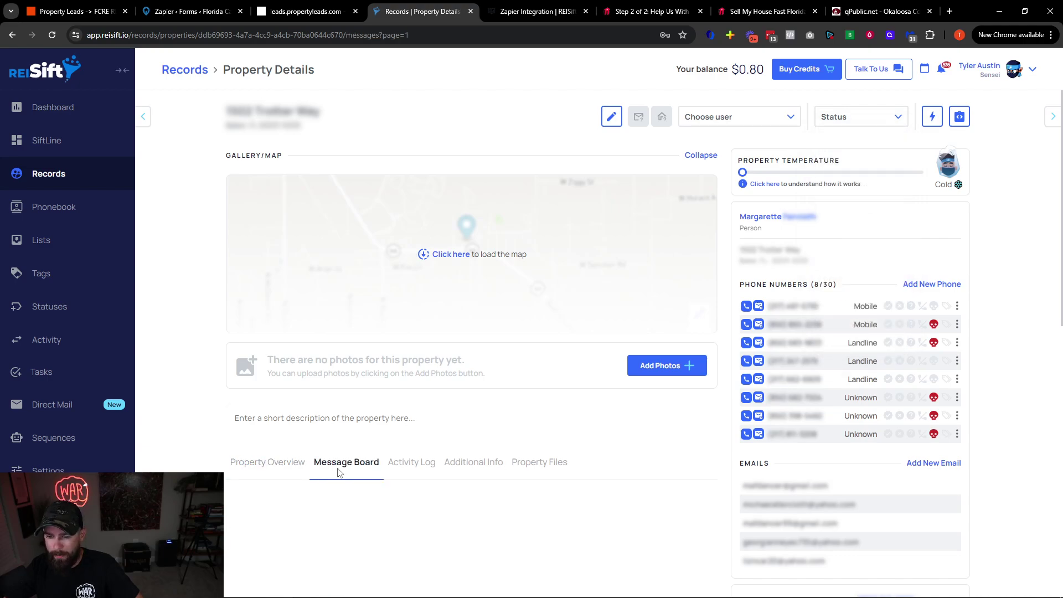
{"action": "scroll", "coordinate": [262, 382], "scroll_direction": "down", "scroll_amount": 3}
{"action": "scroll", "coordinate": [258, 379], "scroll_direction": "up", "scroll_amount": 1}
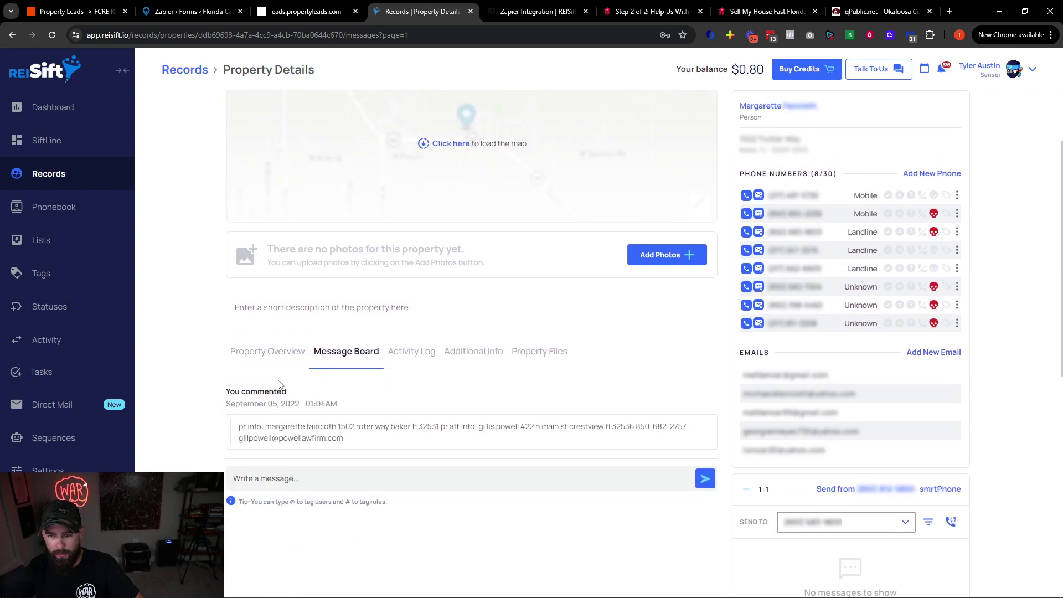
{"action": "left_click", "coordinate": [268, 358]}
{"action": "scroll", "coordinate": [282, 360], "scroll_direction": "up", "scroll_amount": 2}
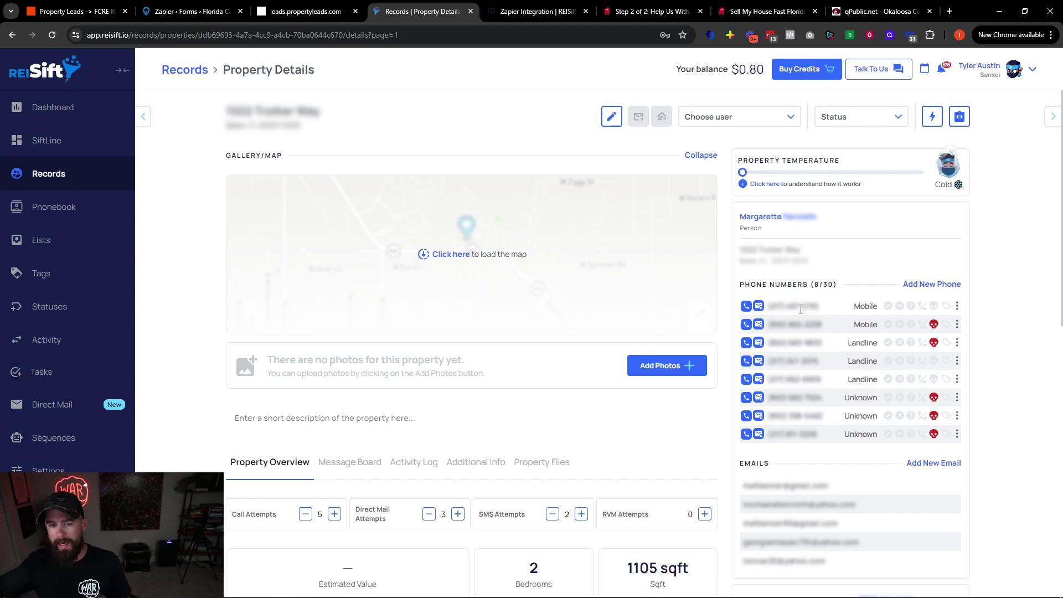
Return to Records and switch to the Owner Records list
{"action": "left_click", "coordinate": [58, 175]}
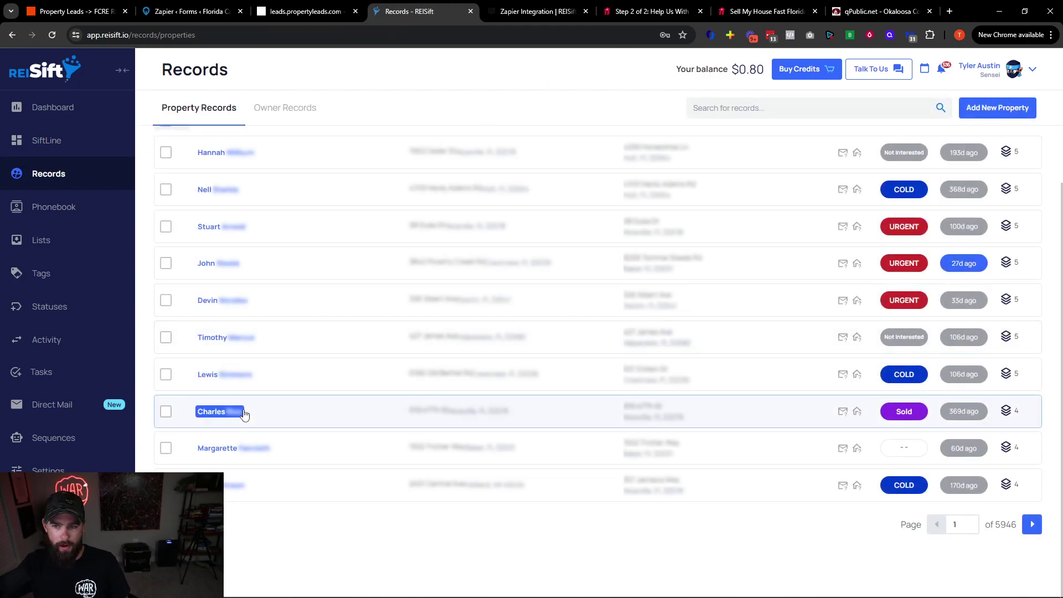
{"action": "left_click", "coordinate": [773, 109]}
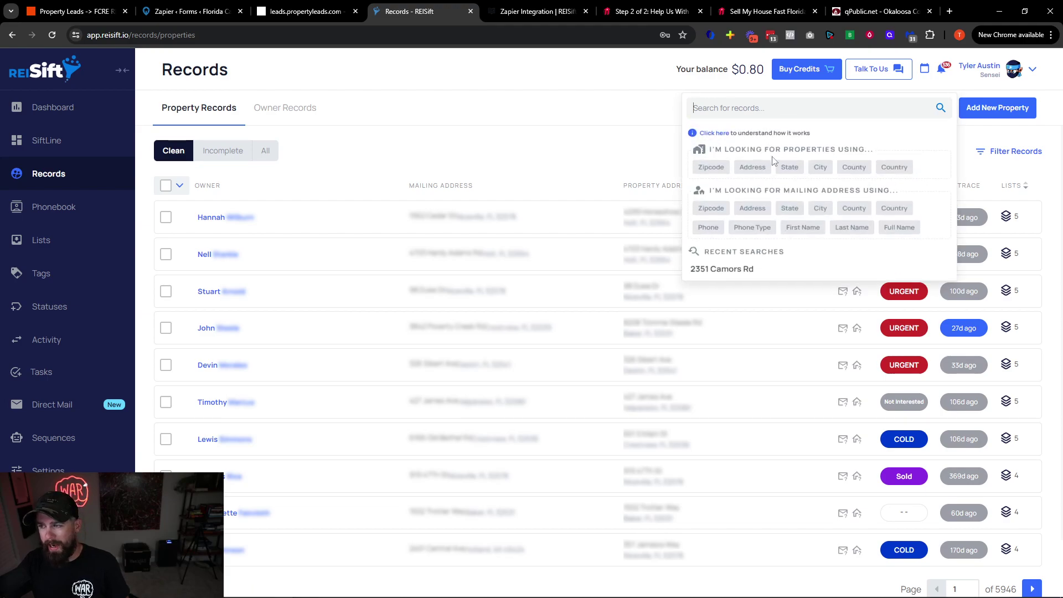
{"action": "left_click", "coordinate": [594, 143]}
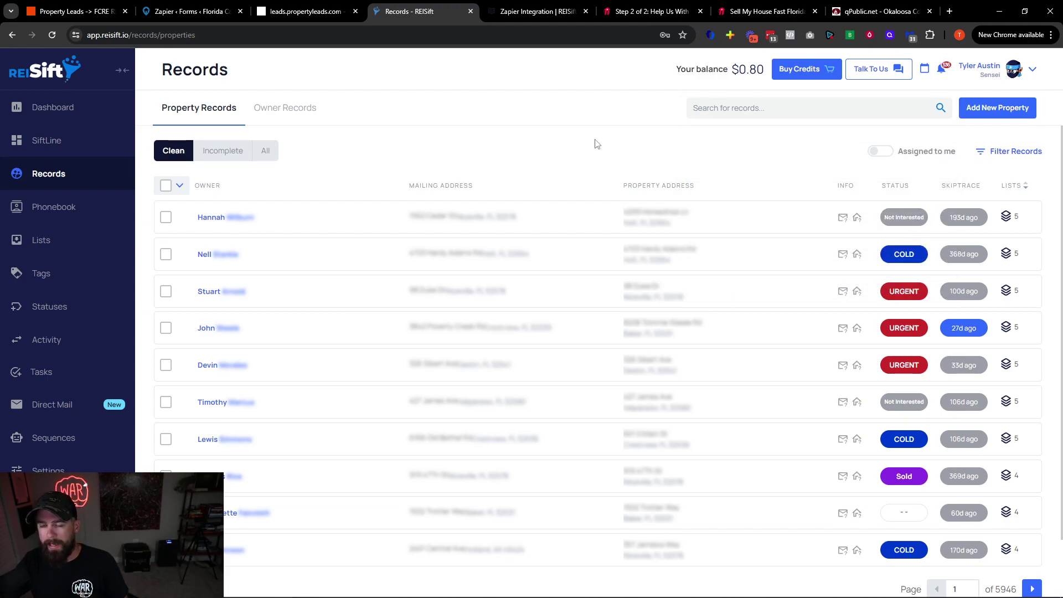
{"action": "left_click", "coordinate": [299, 114]}
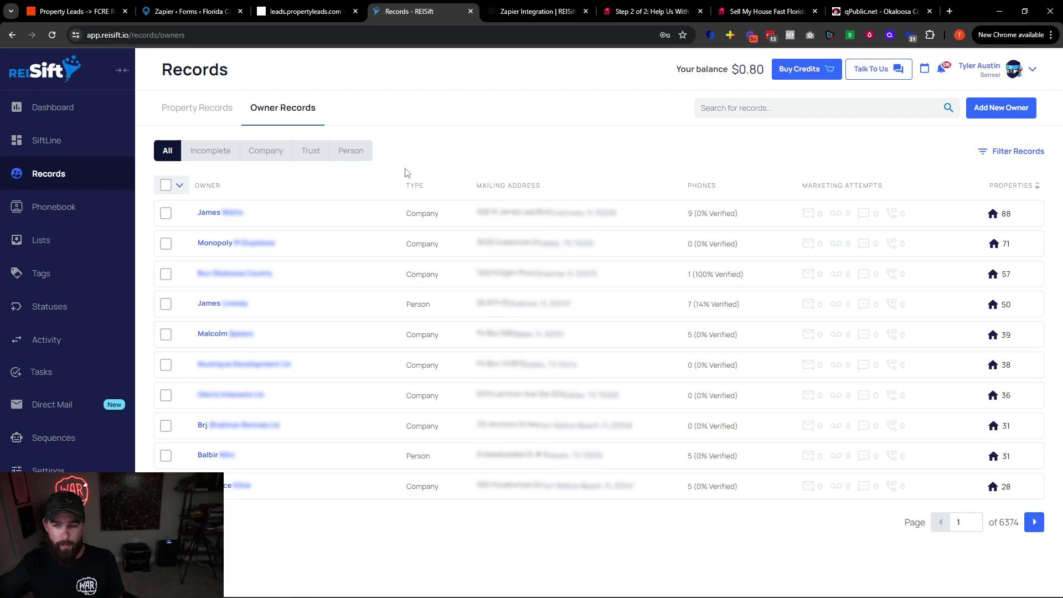
Try a Phone Count filter block set to 1–1, then close the filter panel
{"action": "left_click", "coordinate": [1000, 149]}
{"action": "left_click", "coordinate": [872, 117]}
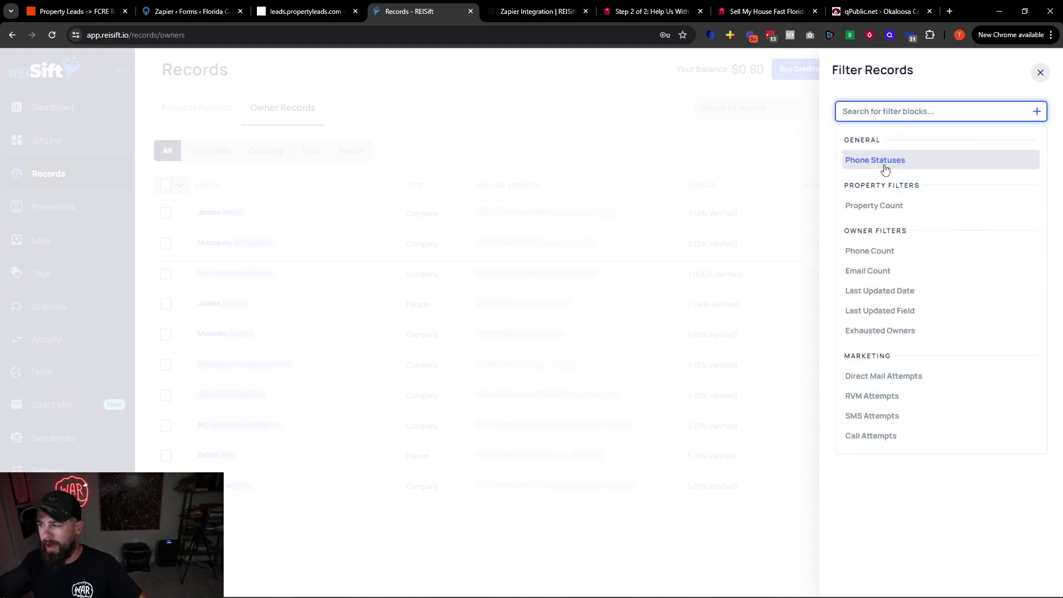
{"action": "left_click", "coordinate": [895, 259]}
{"action": "left_click", "coordinate": [887, 132]}
{"action": "type", "text": "1"}
{"action": "key", "text": "Tab"}
{"action": "type", "text": "1"}
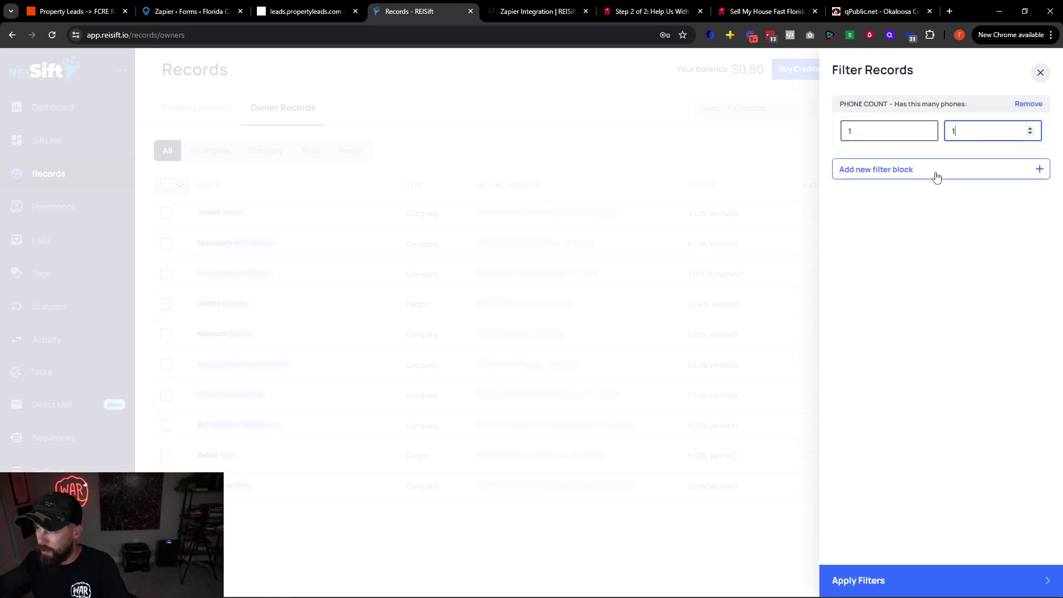
{"action": "left_click", "coordinate": [936, 177]}
{"action": "left_click", "coordinate": [831, 196]}
{"action": "left_click", "coordinate": [750, 133]}
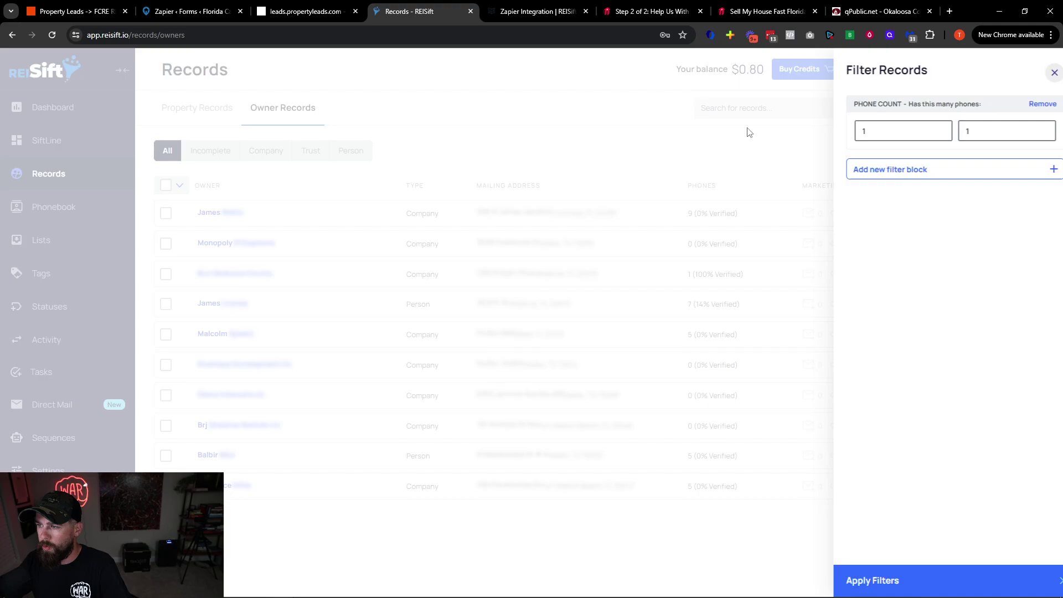
{"action": "left_click", "coordinate": [737, 108]}
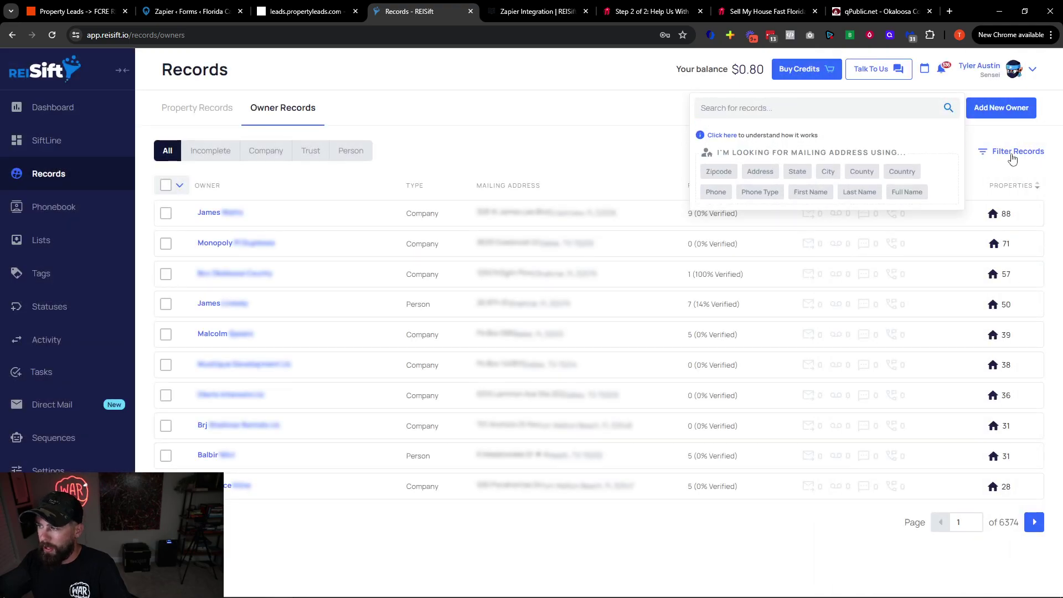
Reopen the filters and add a Property Count block set to 0–0
{"action": "left_click", "coordinate": [1013, 155]}
{"action": "left_click", "coordinate": [890, 112]}
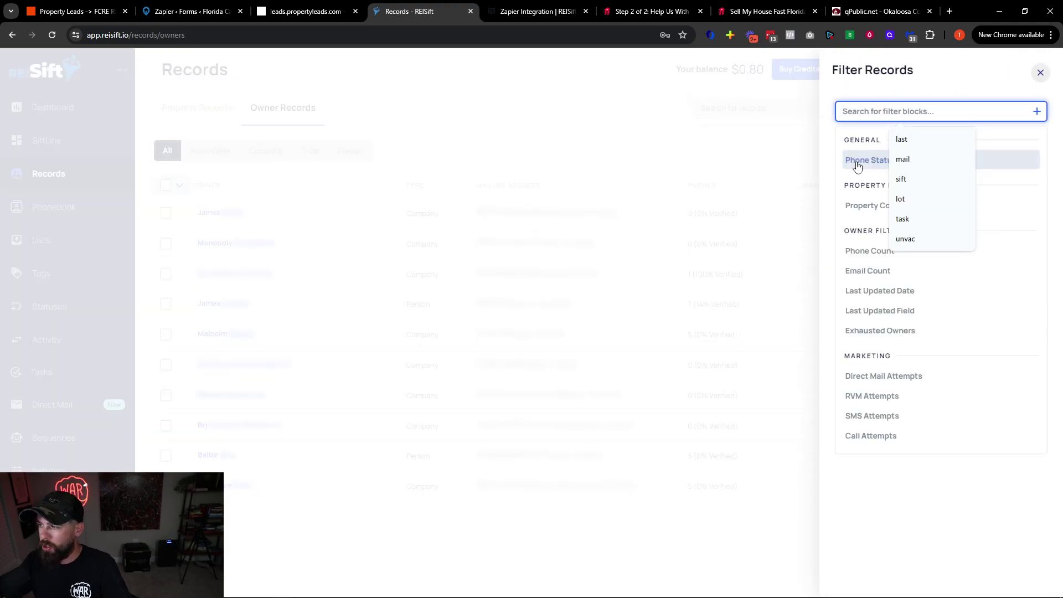
{"action": "key", "text": "Escape"}
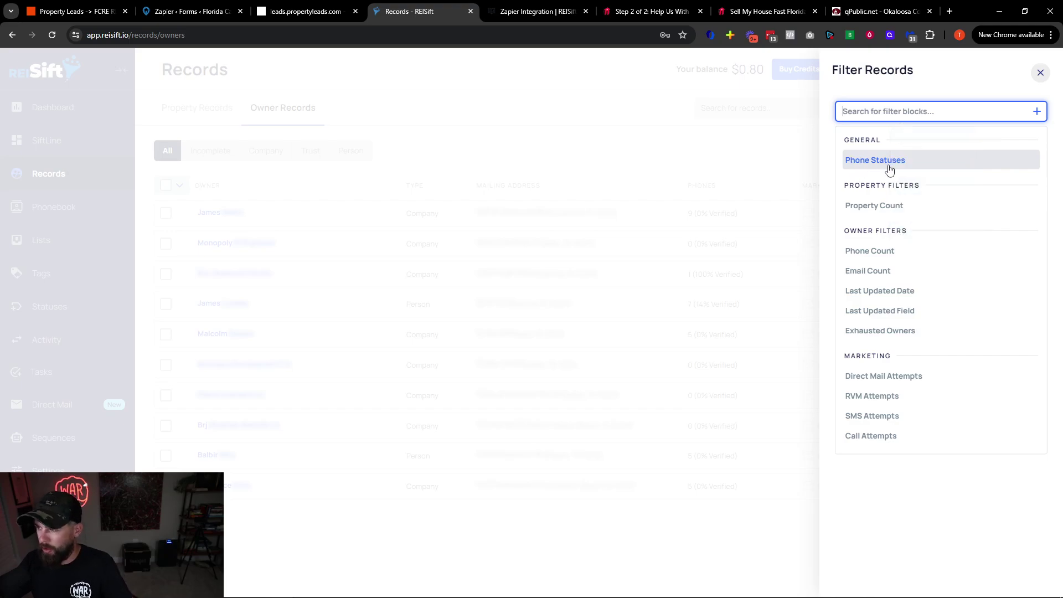
{"action": "left_click", "coordinate": [893, 206]}
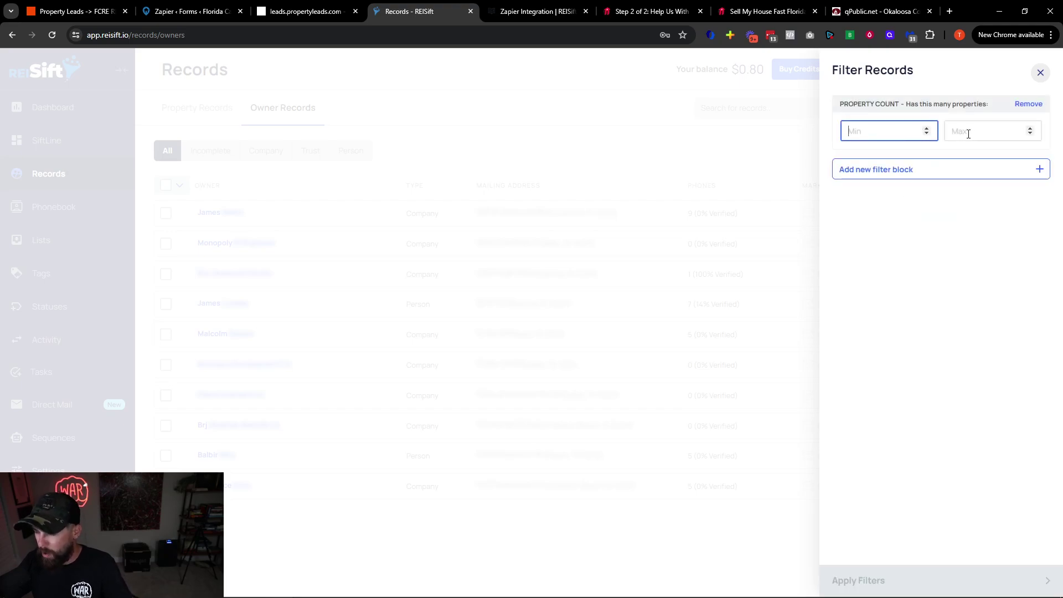
{"action": "type", "text": "1"}
{"action": "left_click", "coordinate": [969, 134]}
{"action": "type", "text": "1"}
{"action": "left_click", "coordinate": [899, 169]}
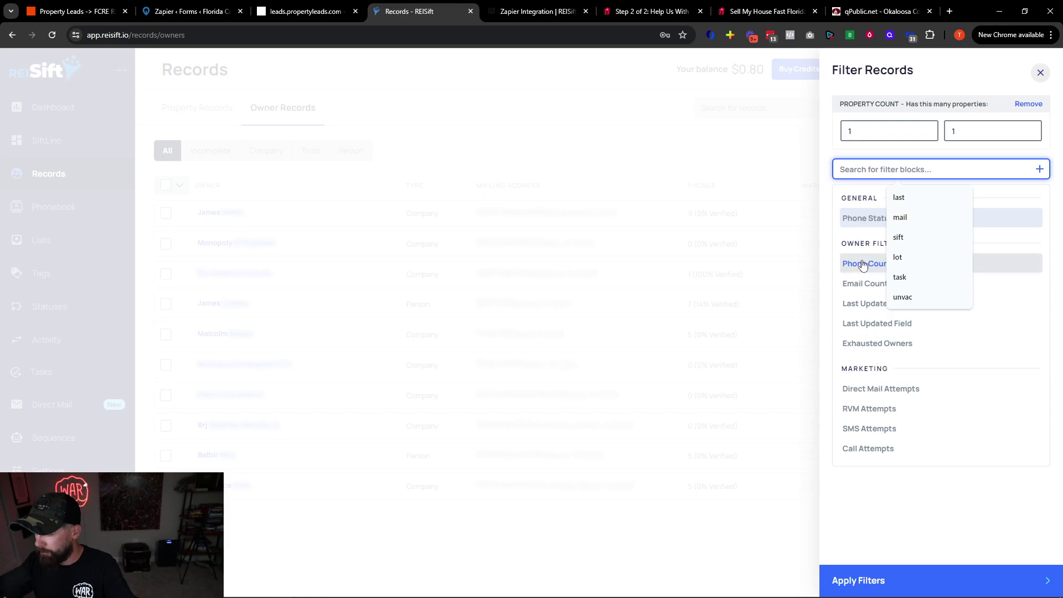
{"action": "left_click", "coordinate": [869, 262]}
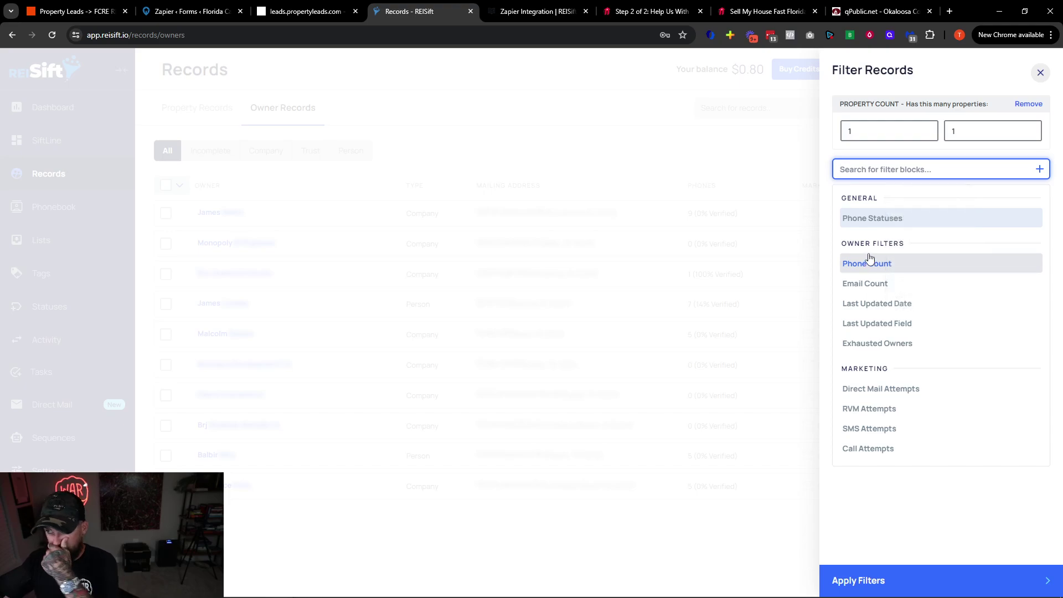
{"action": "left_click", "coordinate": [881, 132]}
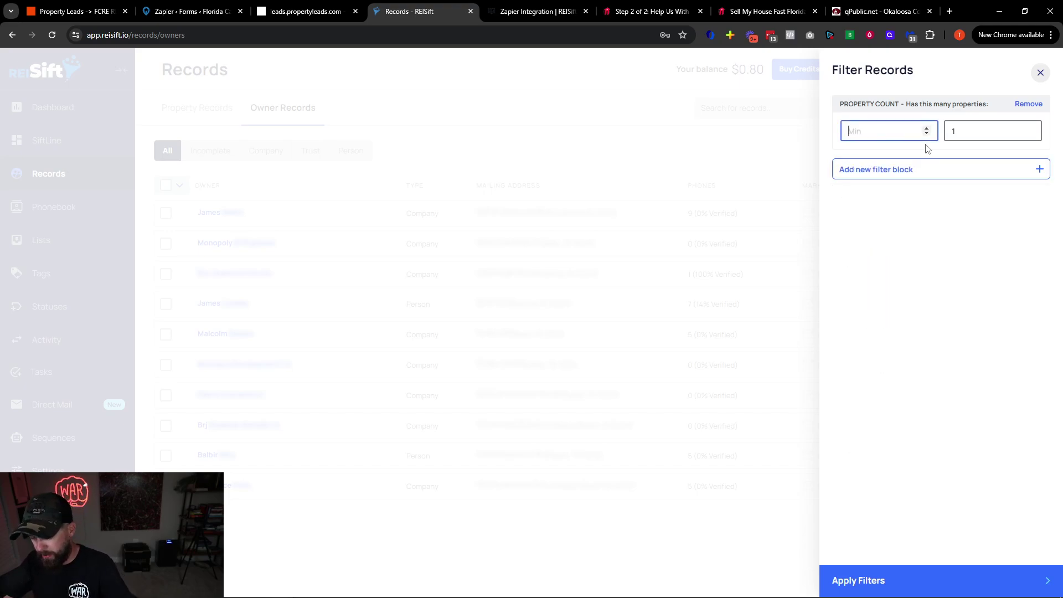
{"action": "type", "text": "0"}
{"action": "left_click", "coordinate": [958, 134]}
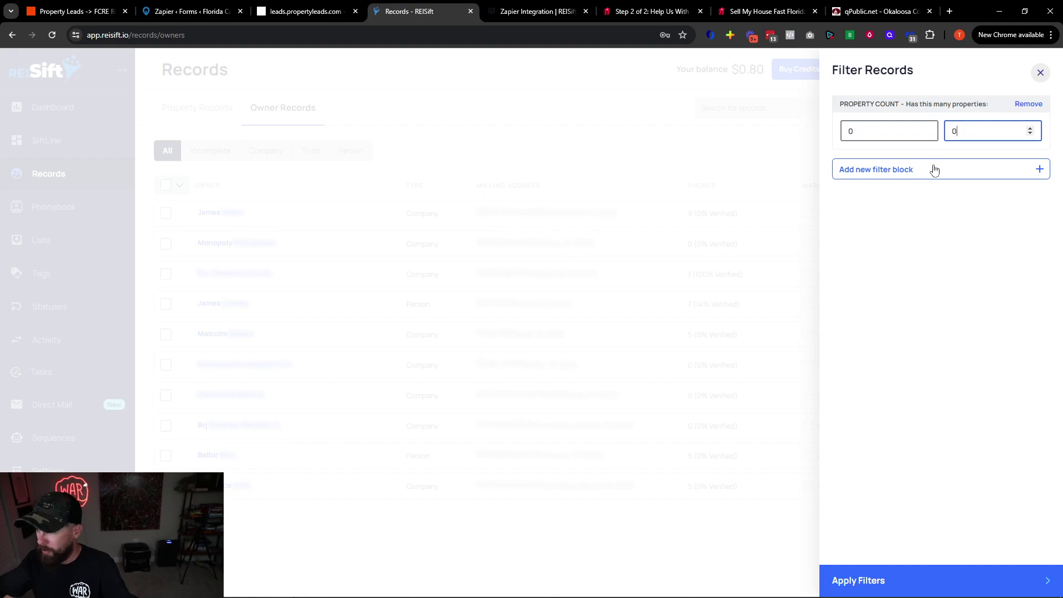
Add a Phone Count block set to 1–1 and apply the filters
{"action": "left_click", "coordinate": [935, 170]}
{"action": "left_click", "coordinate": [863, 264]}
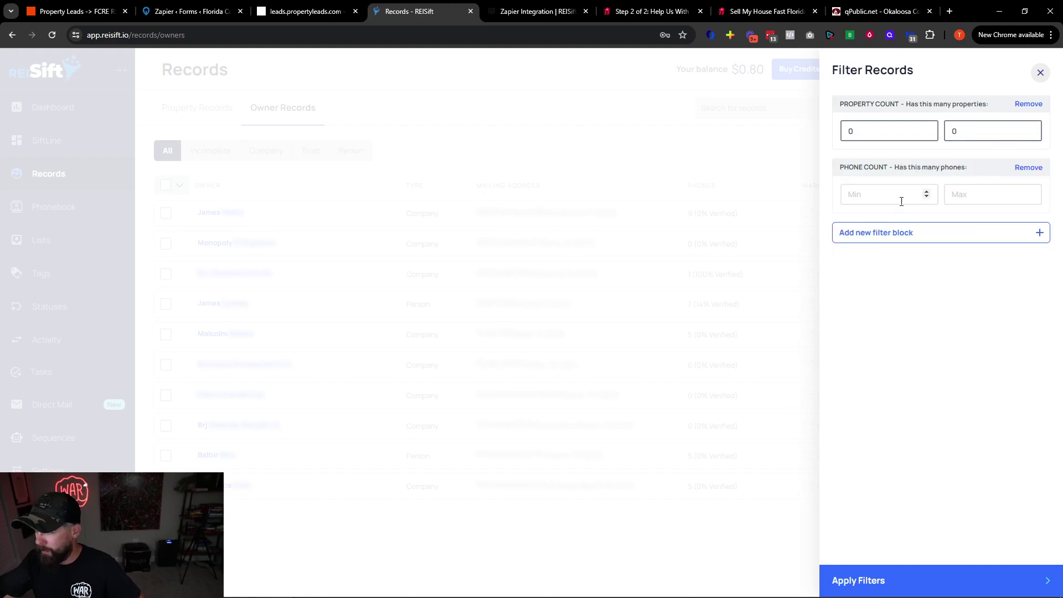
{"action": "left_click", "coordinate": [895, 200]}
{"action": "type", "text": "1"}
{"action": "left_click", "coordinate": [971, 197]}
{"action": "type", "text": "1"}
{"action": "key", "text": "Return"}
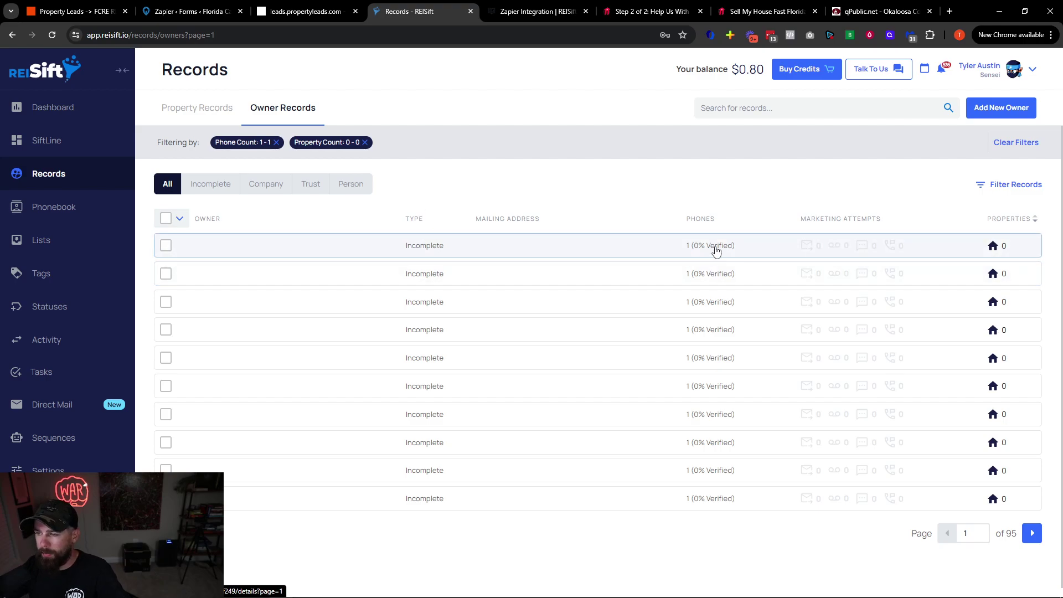
Open the first filtered owner's details and check its phone number and message board
{"action": "left_click", "coordinate": [734, 250]}
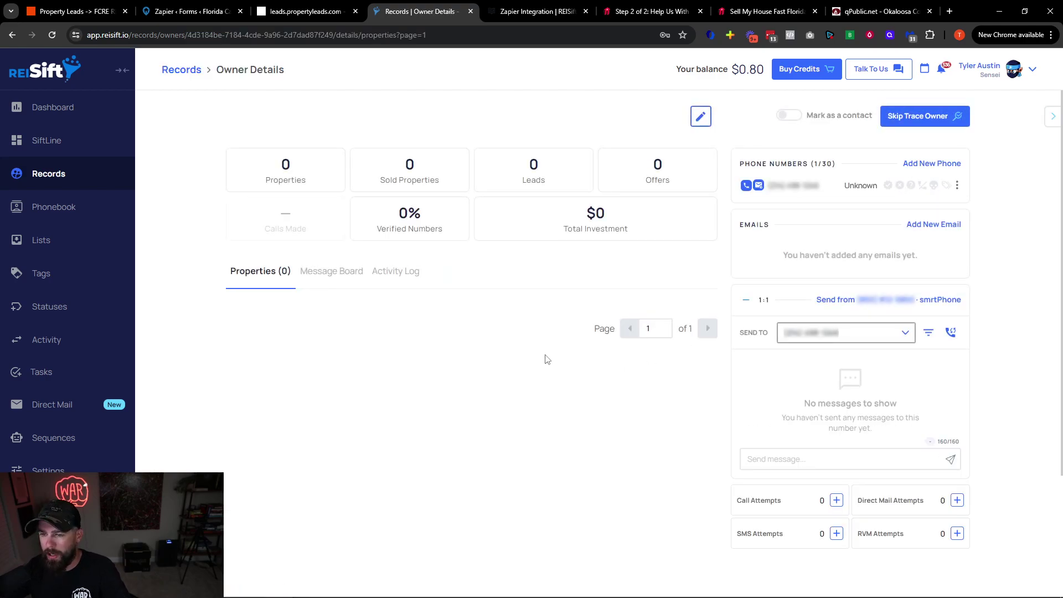
{"action": "left_click_drag", "start_coordinate": [828, 191], "coordinate": [788, 187]}
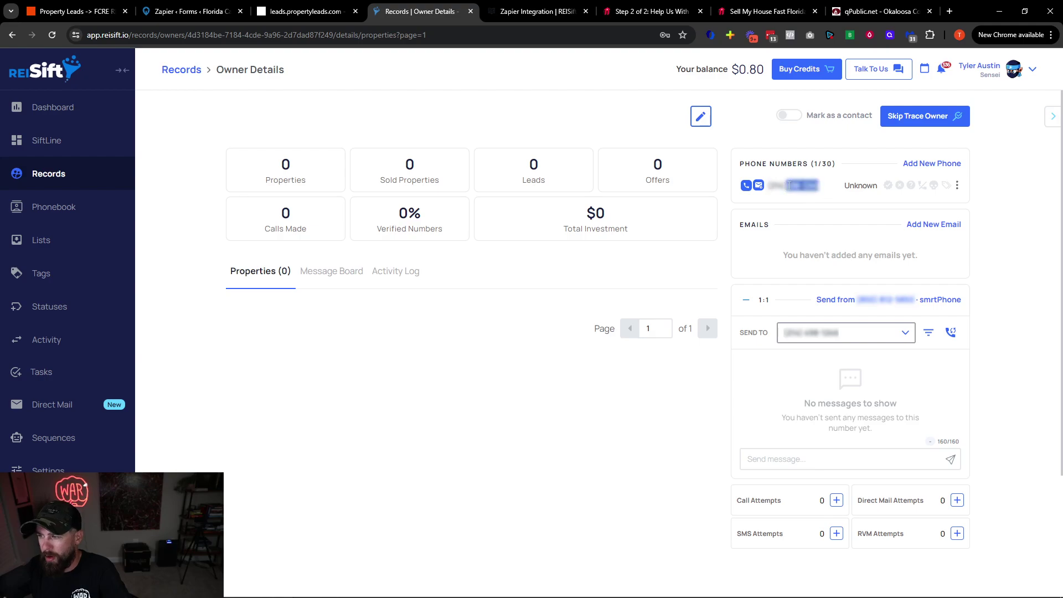
{"action": "left_click", "coordinate": [339, 275]}
Review the outgoing call in the Activity Log, then return to the Properties tab
{"action": "left_click", "coordinate": [397, 275]}
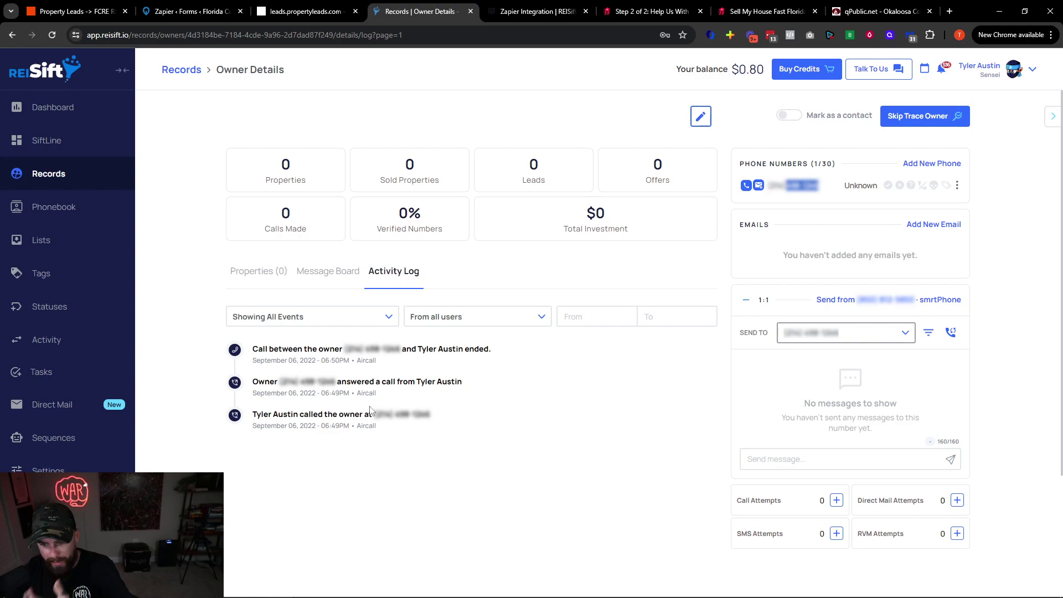
{"action": "left_click_drag", "start_coordinate": [257, 415], "coordinate": [424, 432]}
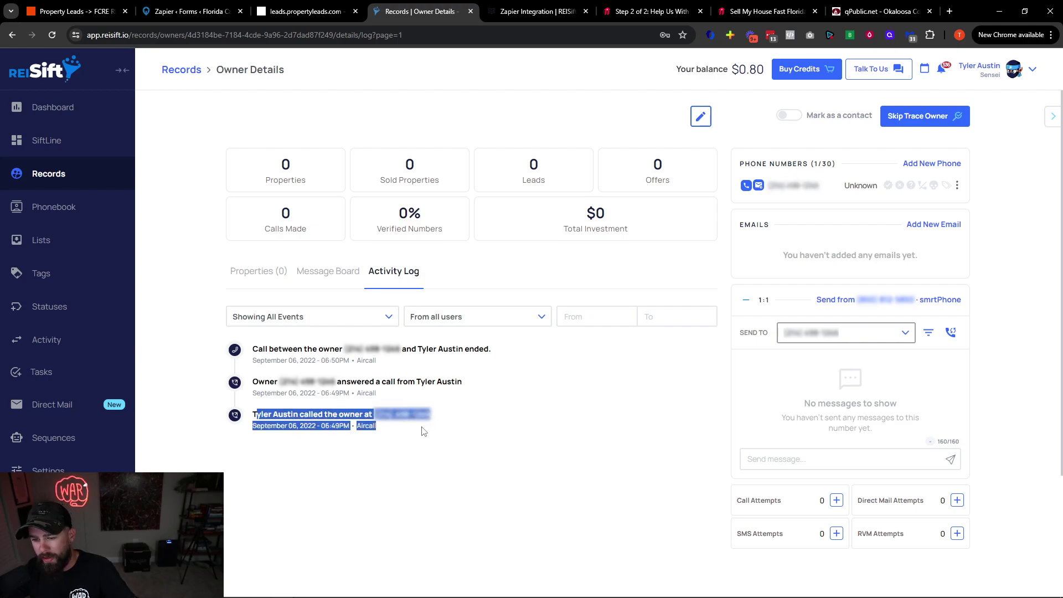
{"action": "left_click", "coordinate": [425, 432]}
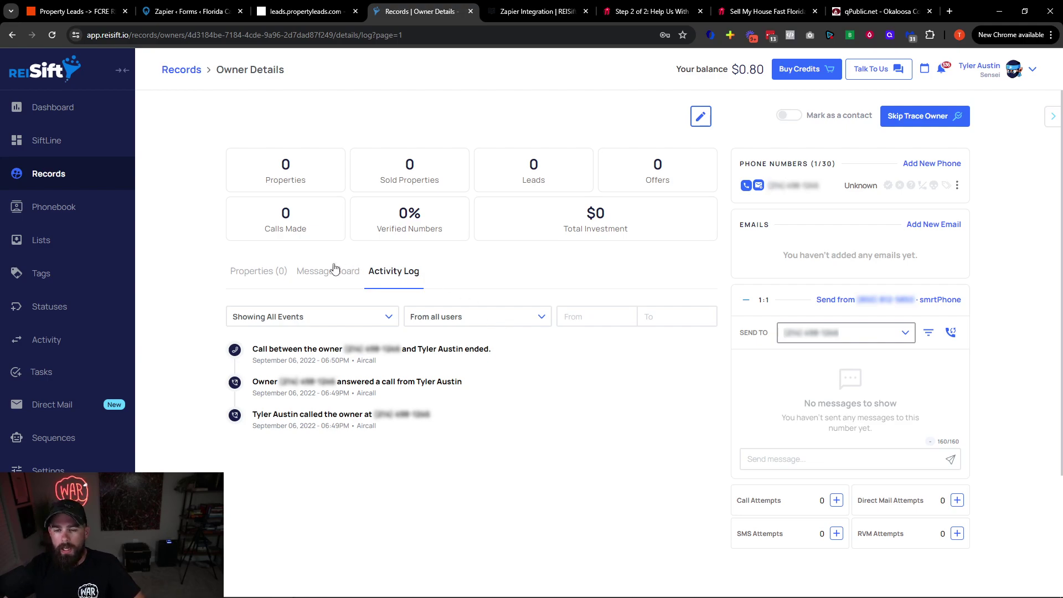
{"action": "left_click", "coordinate": [275, 274]}
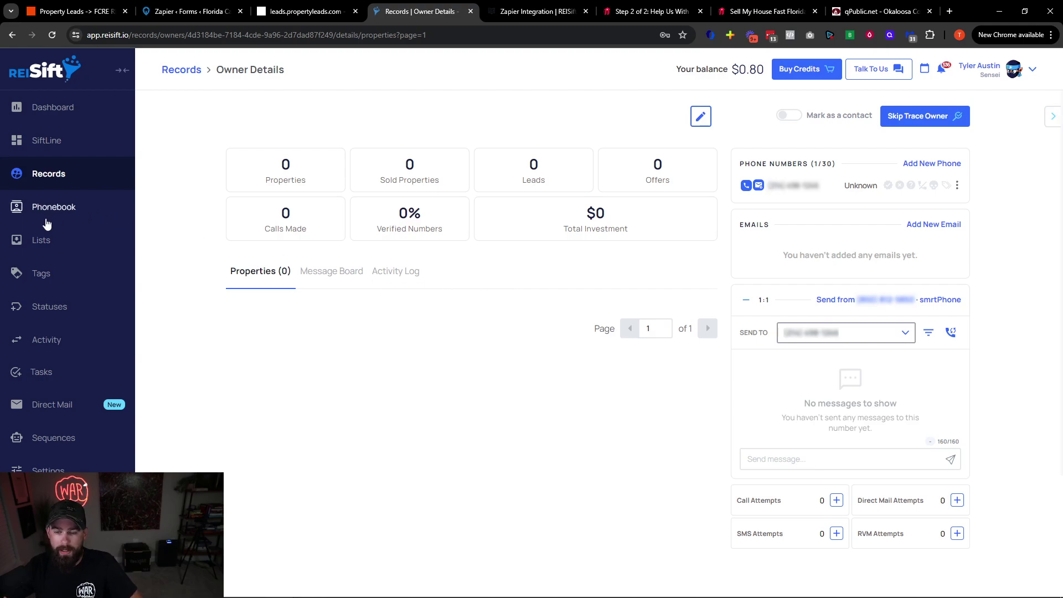
{"action": "right_click", "coordinate": [53, 176]}
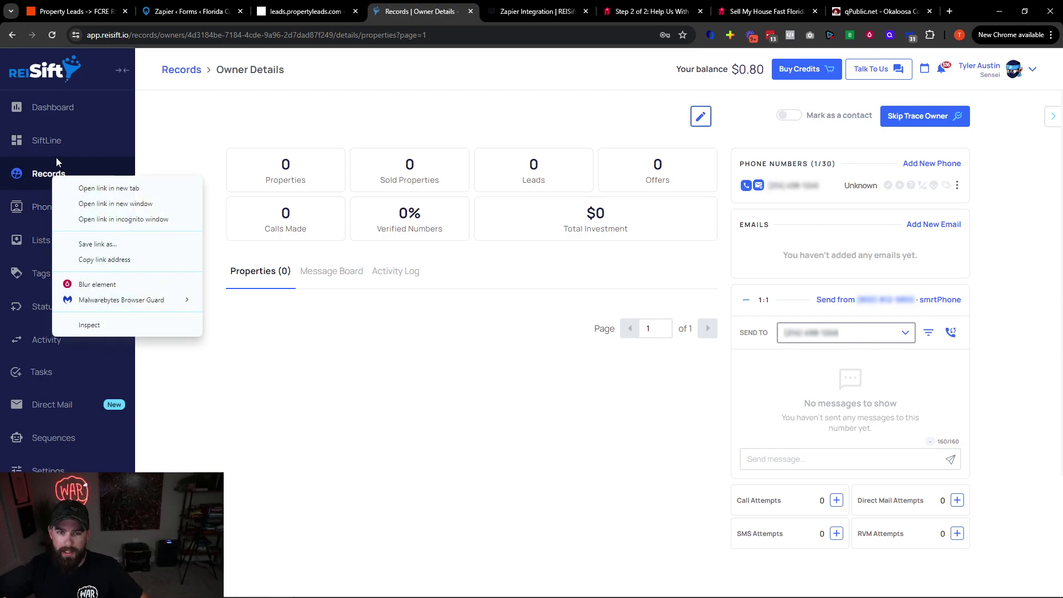
{"action": "left_click", "coordinate": [56, 174]}
{"action": "left_click", "coordinate": [754, 107]}
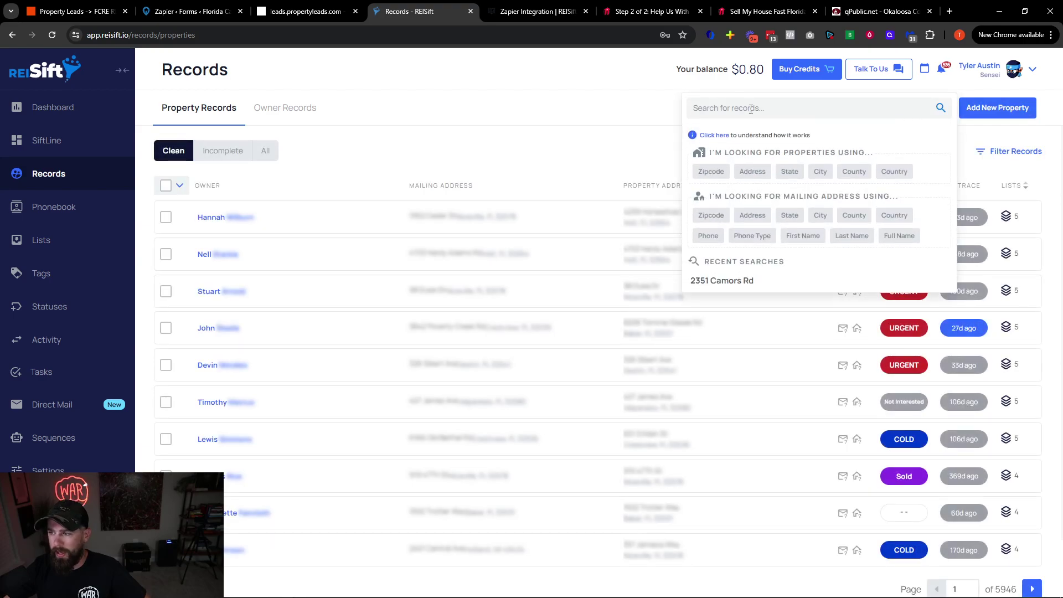
{"action": "left_click", "coordinate": [753, 171]}
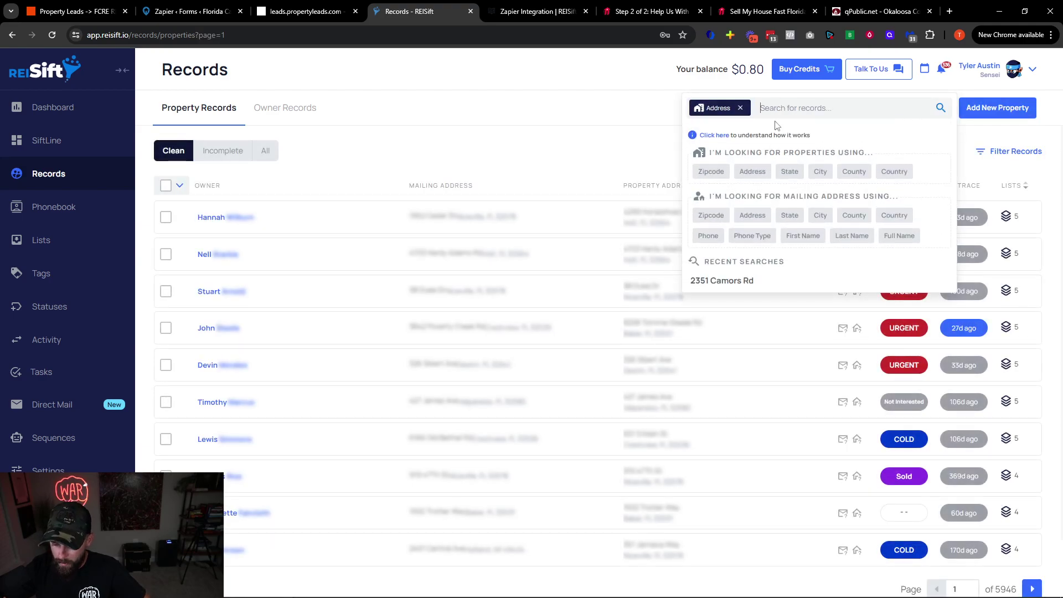
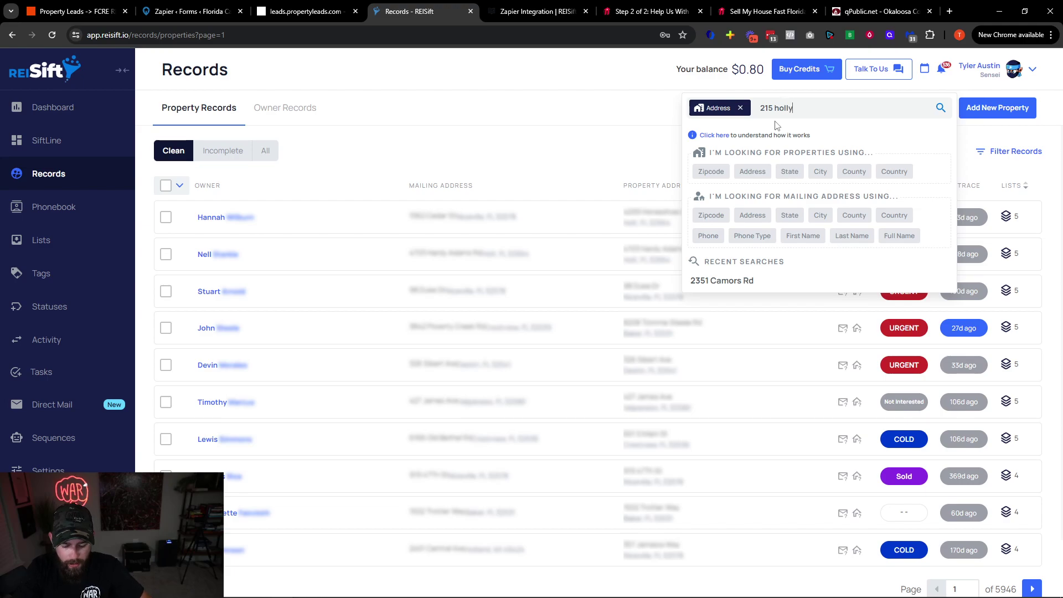
{"action": "key", "text": "Return"}
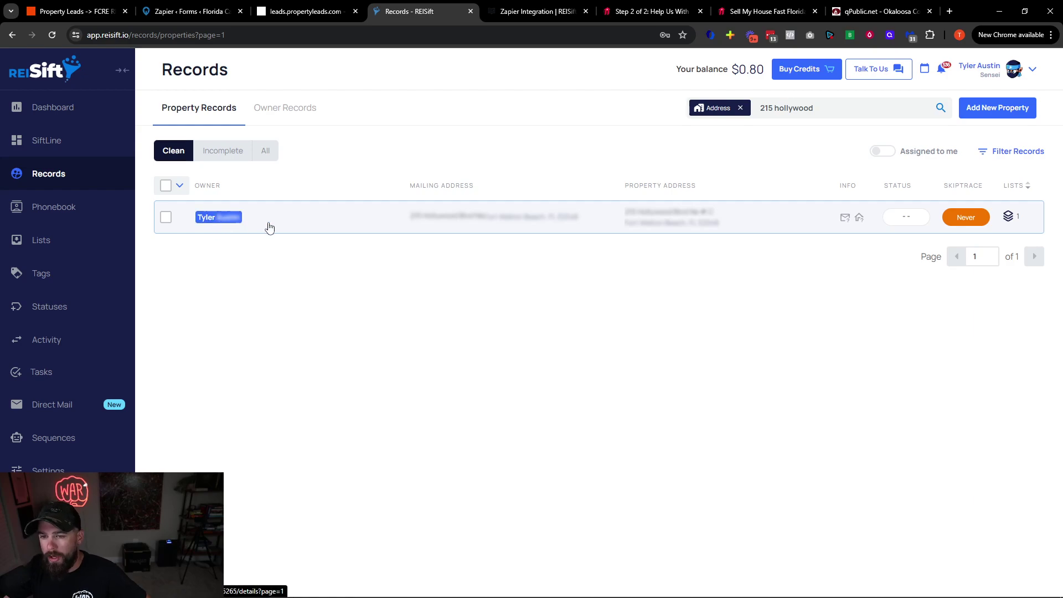
{"action": "left_click", "coordinate": [470, 225]}
{"action": "left_click", "coordinate": [776, 229]}
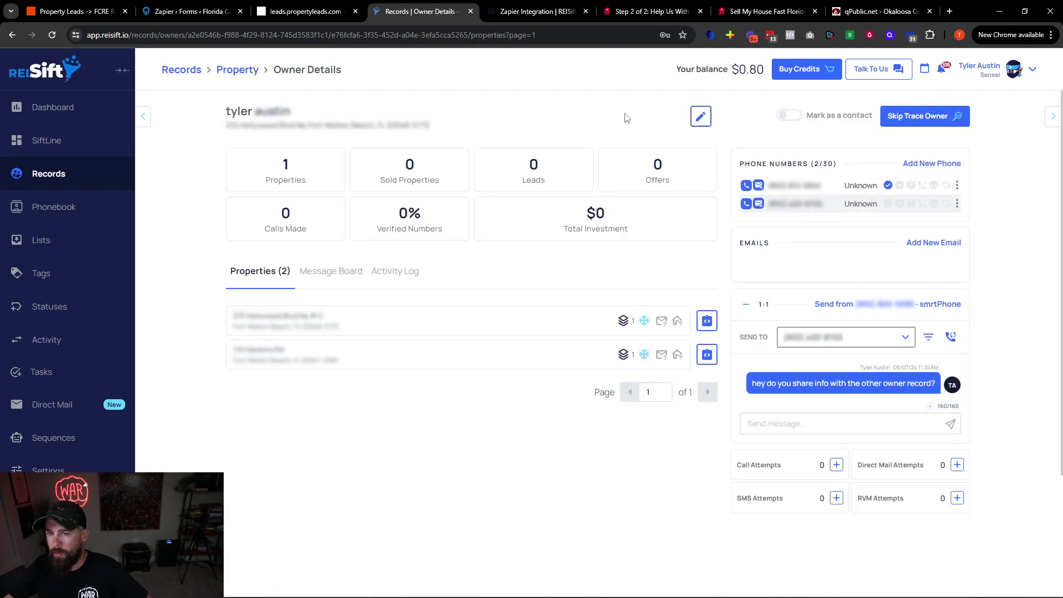
Open the owner edit form, discard the changes, and return to the Owner Records list
{"action": "left_click", "coordinate": [699, 116]}
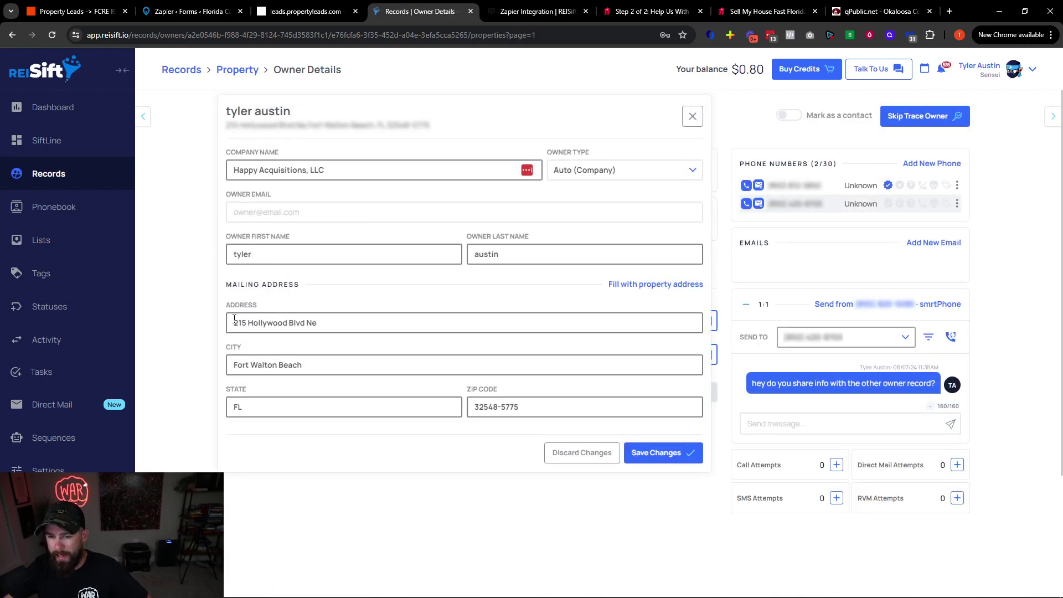
{"action": "left_click_drag", "start_coordinate": [234, 322], "coordinate": [325, 325]}
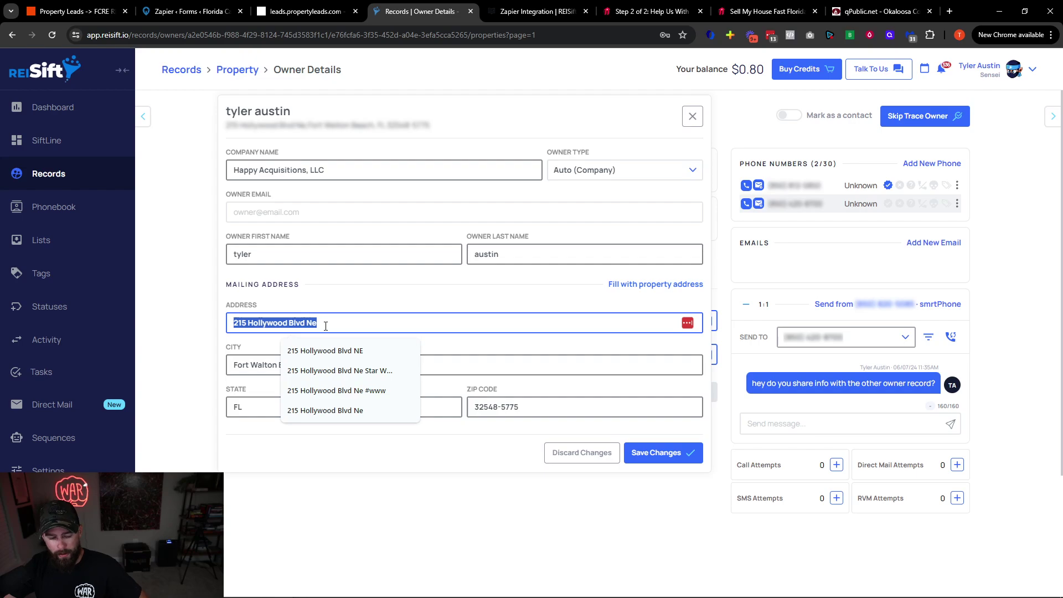
{"action": "left_click", "coordinate": [582, 453]}
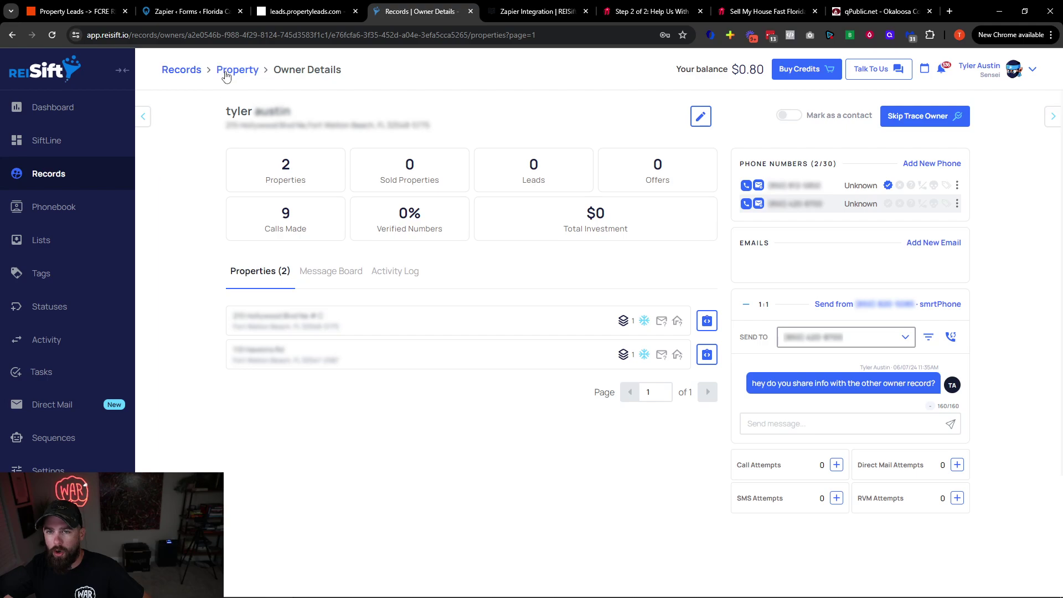
{"action": "left_click", "coordinate": [189, 70]}
{"action": "left_click", "coordinate": [280, 106]}
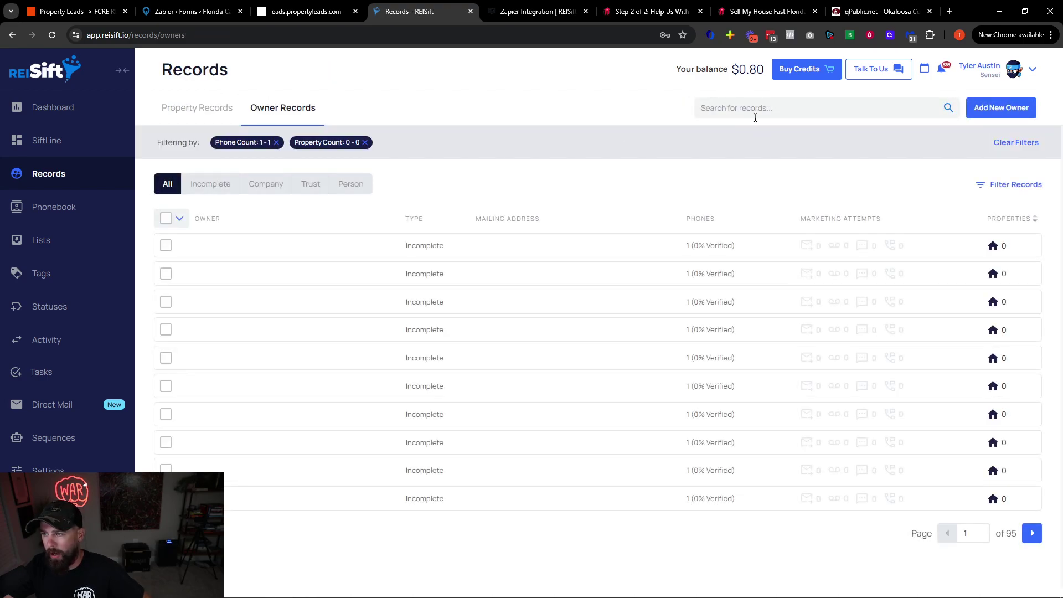
Clear the owner filters, view the top owner's name and address, then return to Records
{"action": "left_click", "coordinate": [1028, 143]}
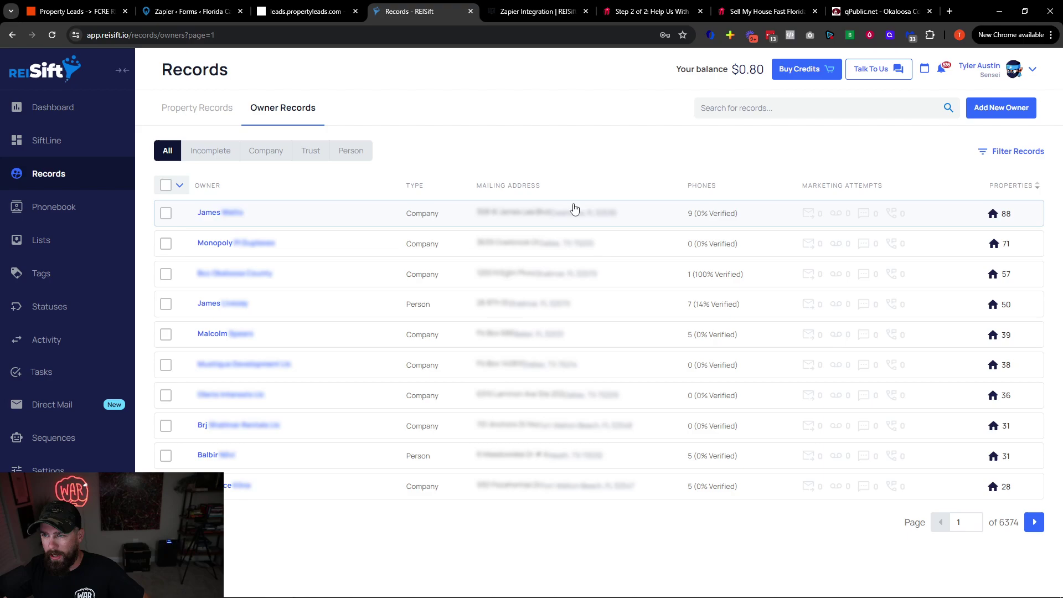
{"action": "left_click", "coordinate": [496, 213]}
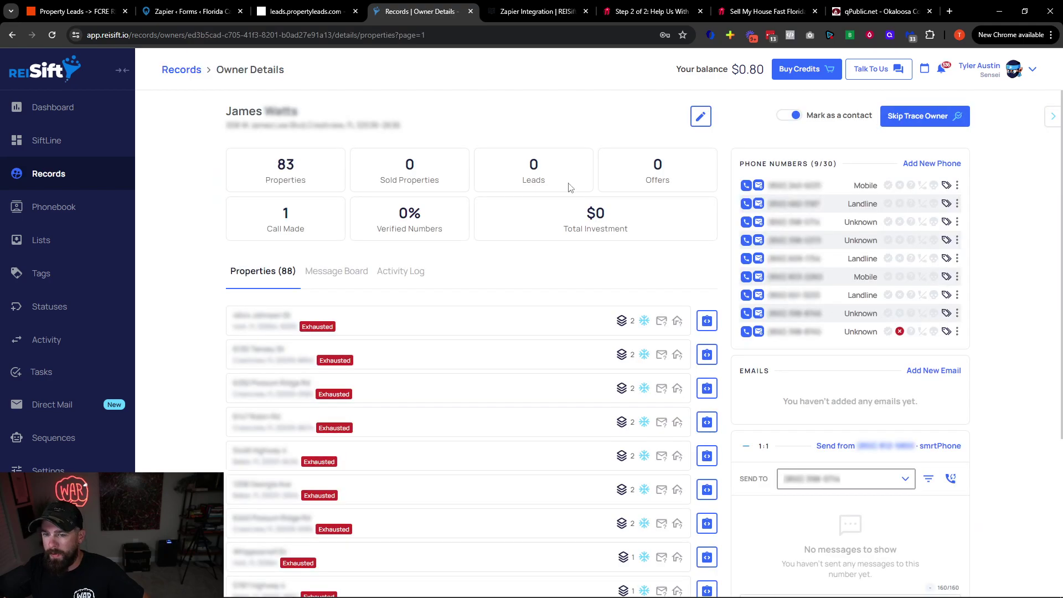
{"action": "left_click_drag", "start_coordinate": [227, 114], "coordinate": [398, 135]}
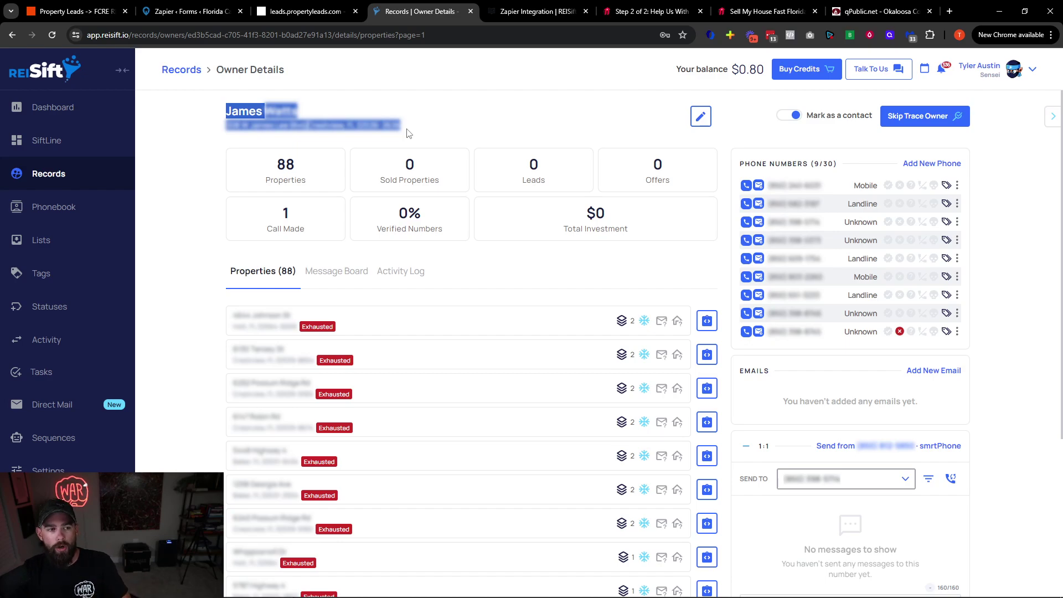
{"action": "left_click", "coordinate": [63, 175]}
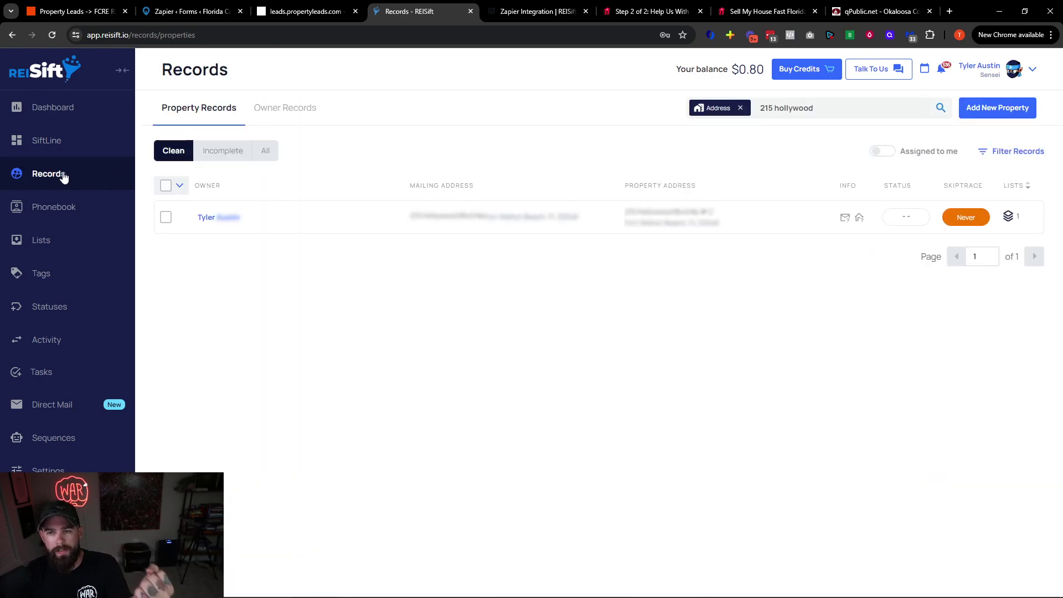